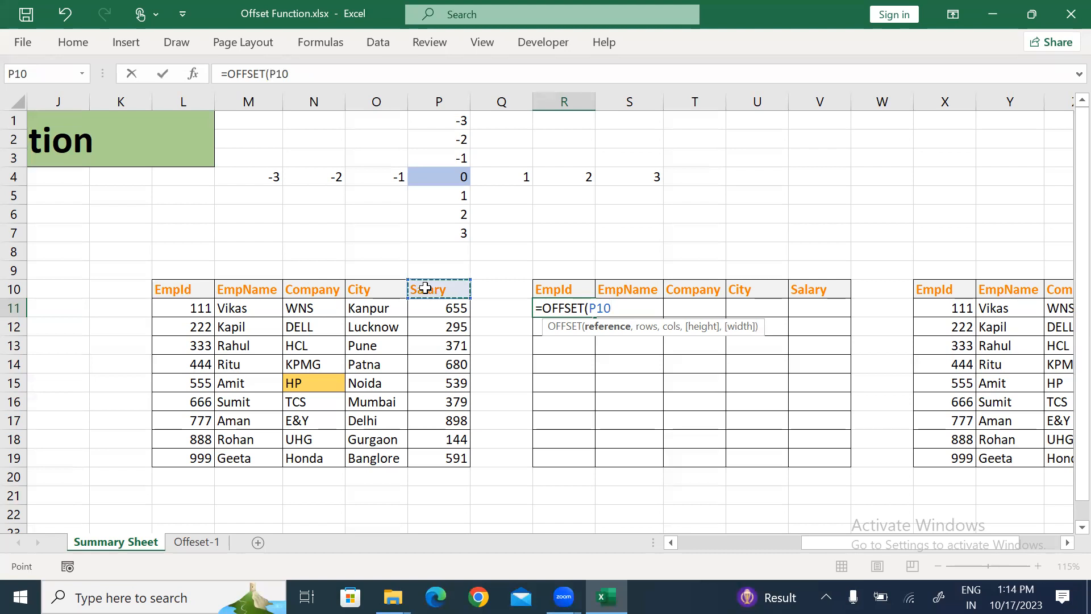
# - Complete the OFFSET formula in R11 so it reads =OFFSET(P10,1,0)
pyautogui.write(',')
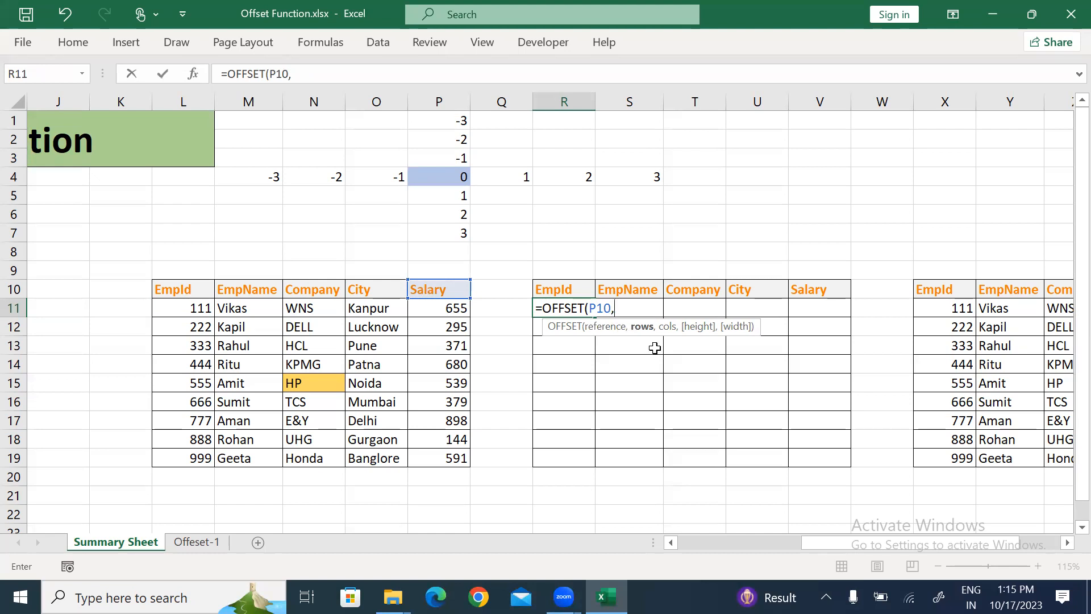
pyautogui.write('1,')
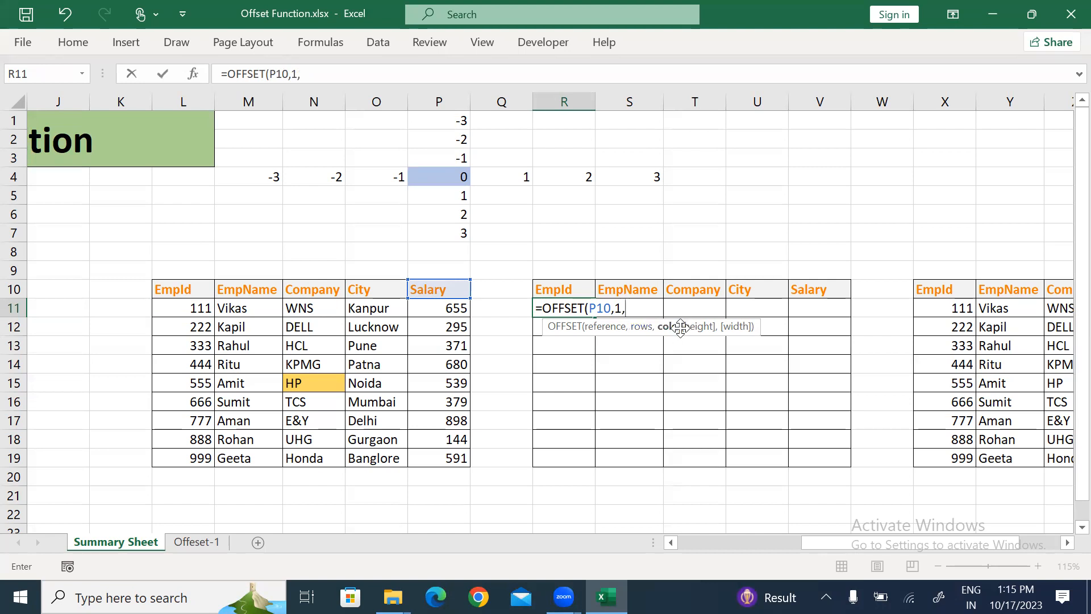
pyautogui.write('0)')
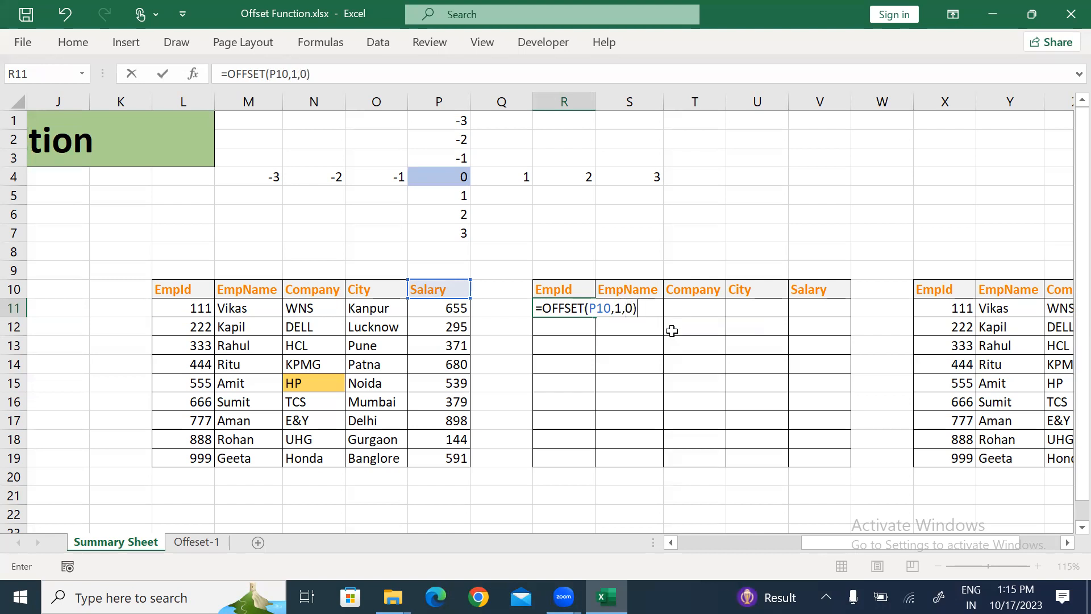
pyautogui.press('Return')
# - Extend the OFFSET formula in R11 with a height of 9 and a width of -5
pyautogui.press('Up')
pyautogui.press('F2')
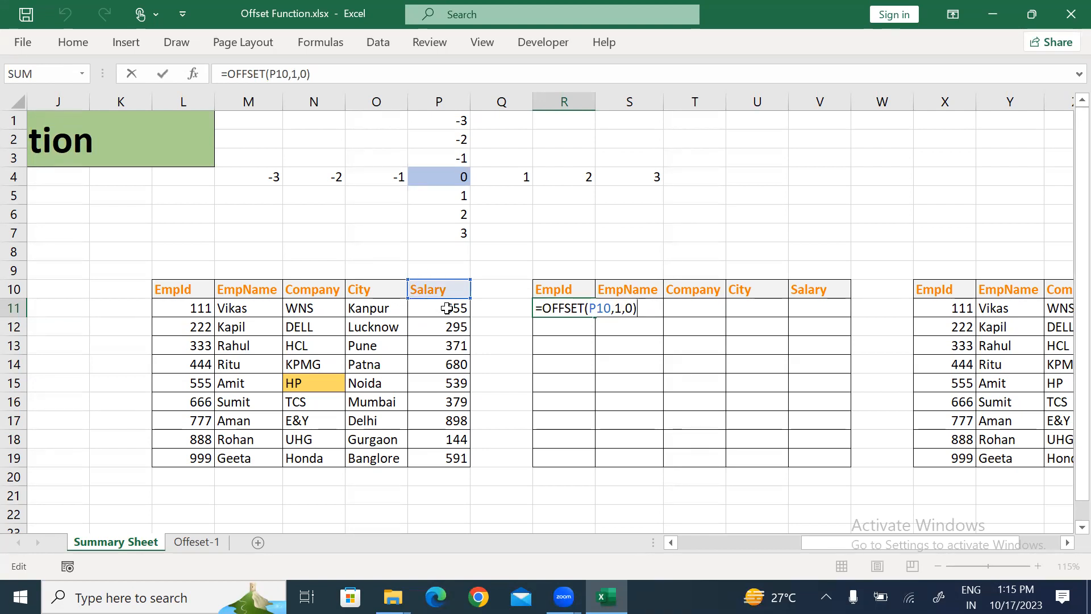
pyautogui.hotkey('ctrl', 'Return')
pyautogui.press('F2')
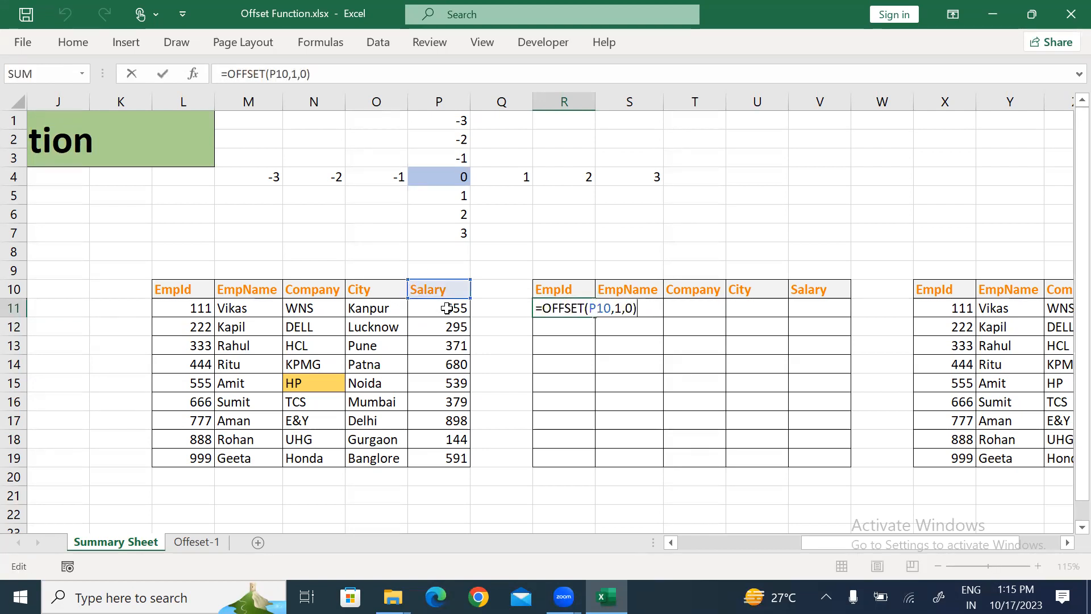
pyautogui.press('BackSpace')
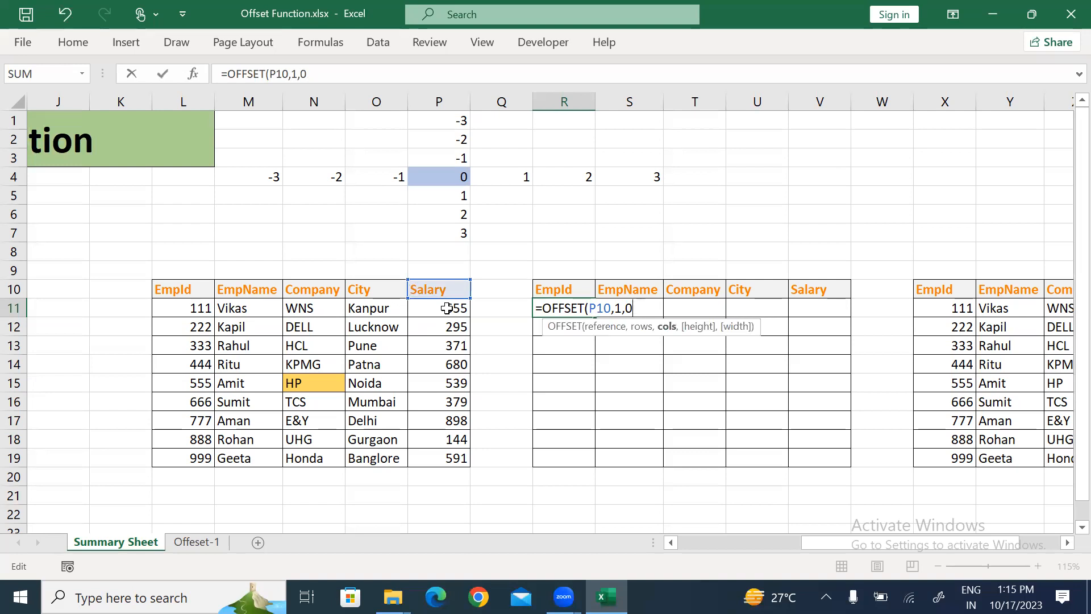
pyautogui.write(',')
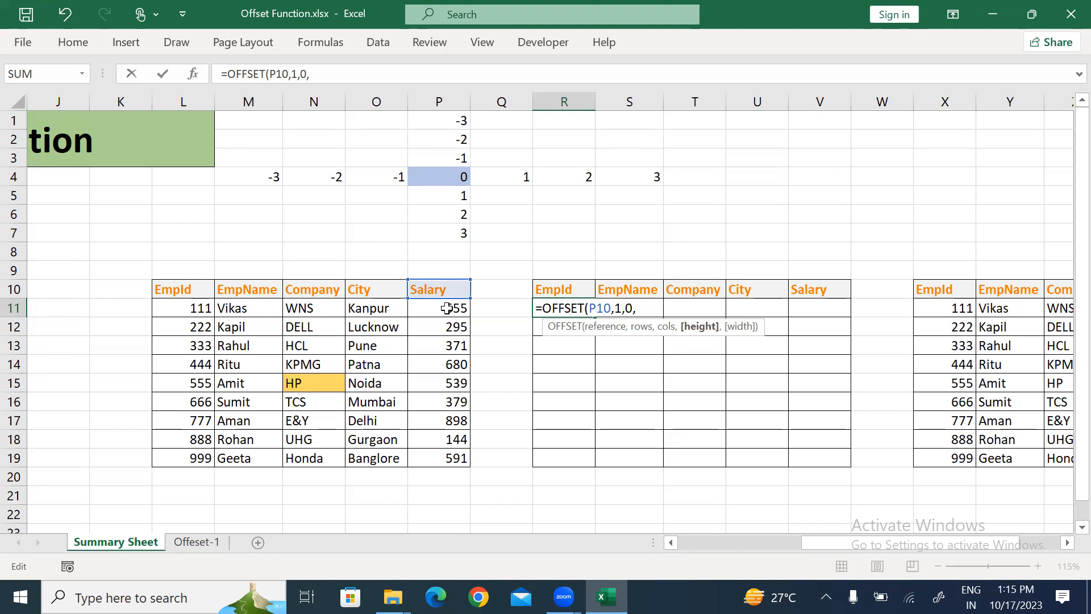
pyautogui.write('9,')
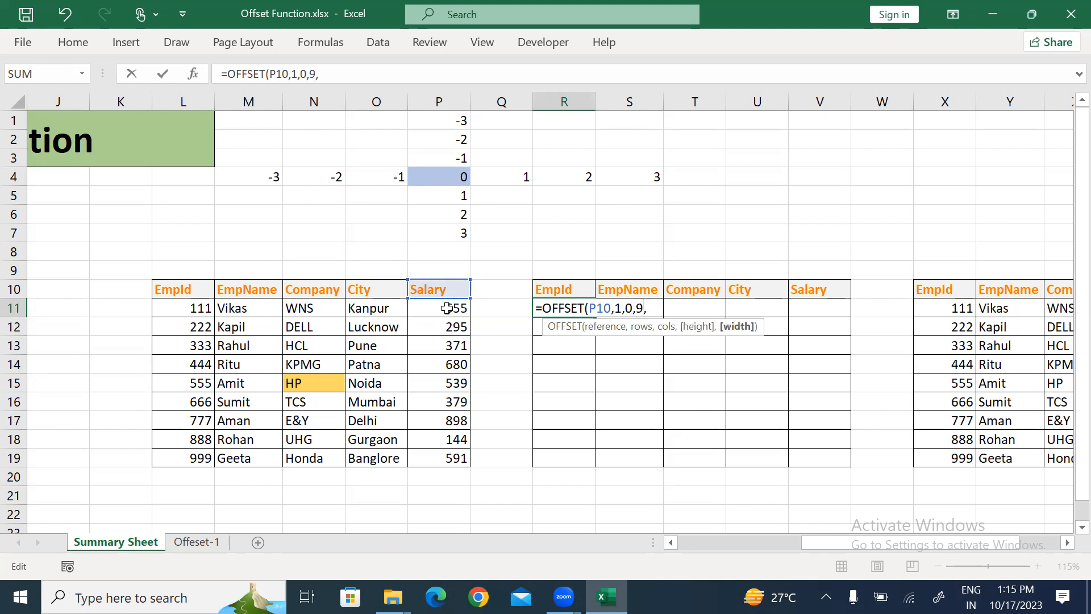
pyautogui.write('-5)')
pyautogui.press('Return')
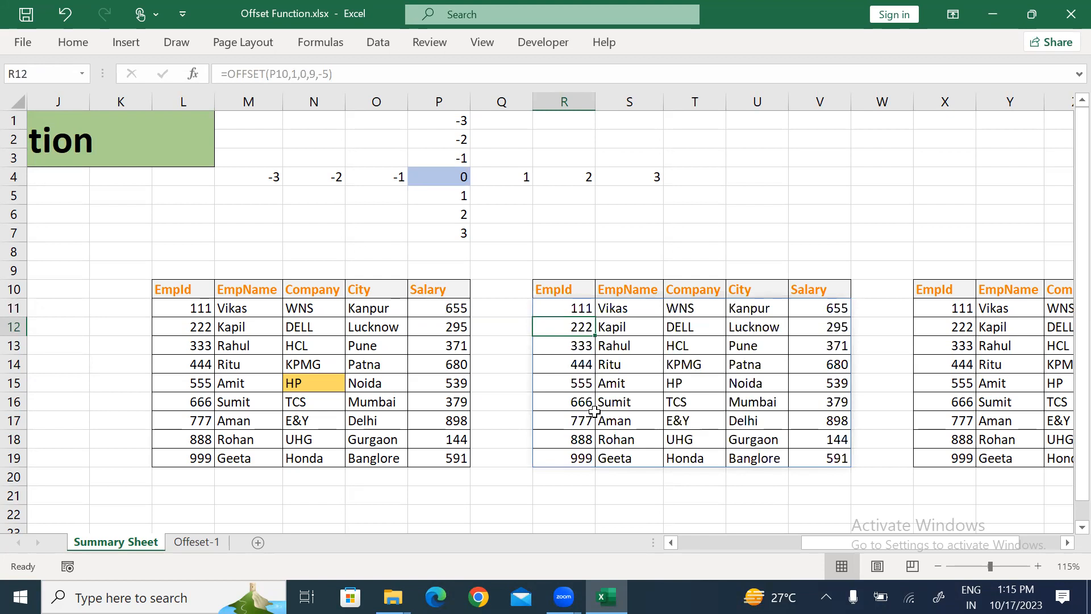
# - Trace the OFFSET range in the source table across L11:P11 and down P12:P19
pyautogui.press('Up')
pyautogui.press('Left')
pyautogui.press('Left')
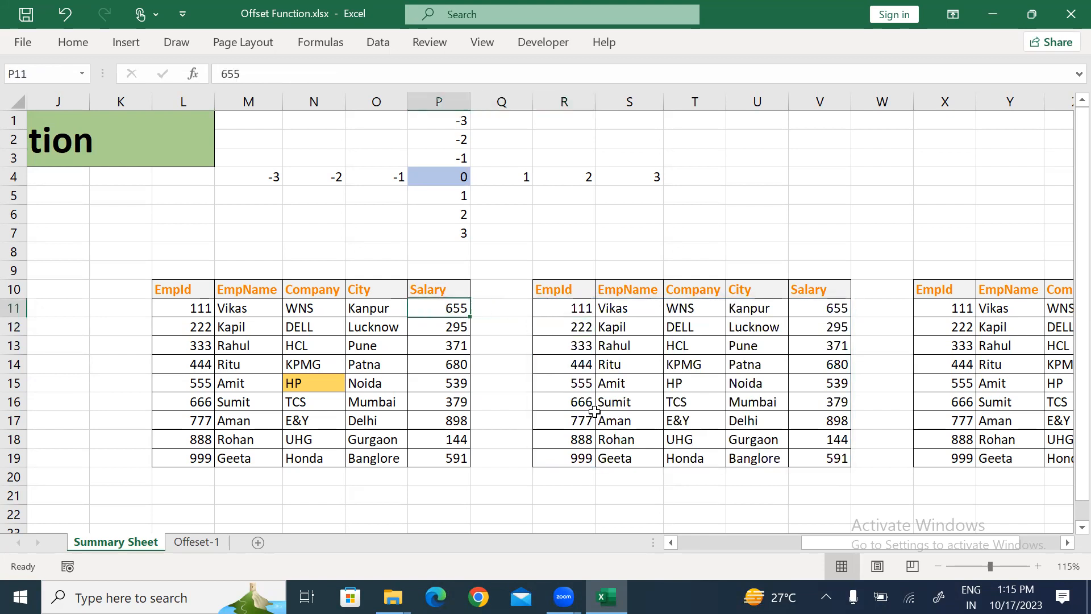
pyautogui.hotkey('shift', 'Left')
pyautogui.hotkey('shift', 'Left')
pyautogui.hotkey('shift', 'Left')
pyautogui.hotkey('shift', 'Left')
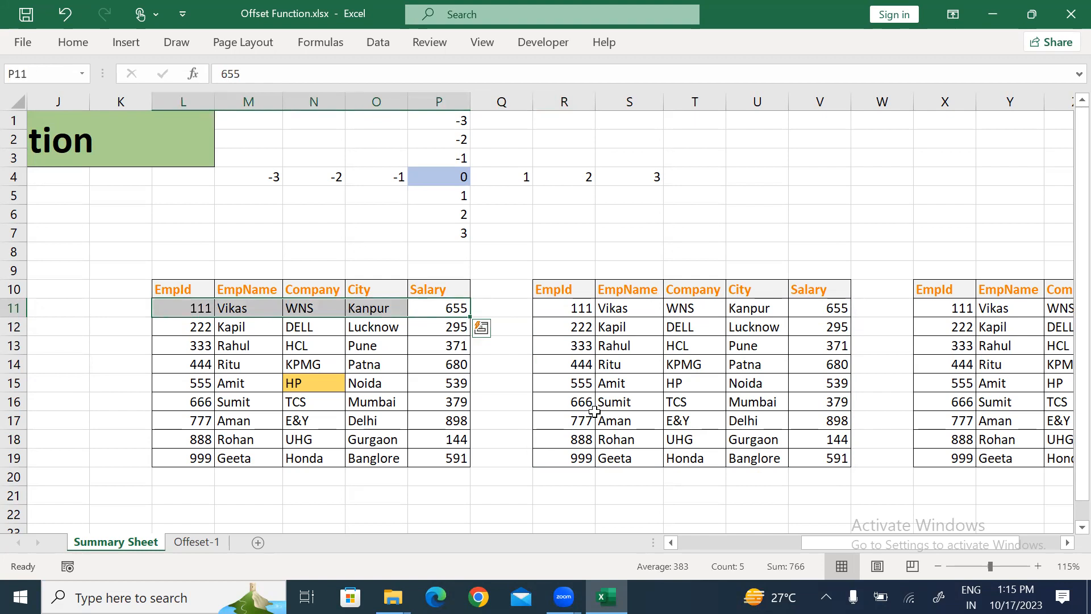
pyautogui.press('Down')
pyautogui.hotkey('shift', 'Down')
pyautogui.hotkey('shift', 'Down')
pyautogui.hotkey('shift', 'Down')
pyautogui.hotkey('shift', 'Down')
pyautogui.hotkey('shift', 'Down')
pyautogui.hotkey('shift', 'Down')
pyautogui.hotkey('shift', 'Down')
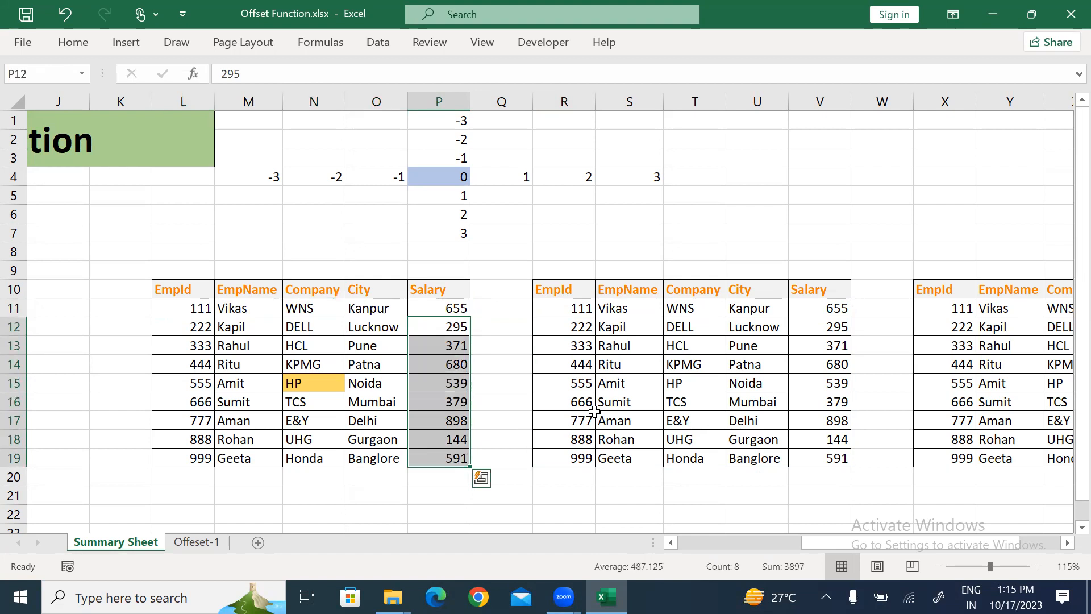
# - Examine the height and width arguments of the OFFSET formula in R11
pyautogui.press('Right')
pyautogui.press('Right')
pyautogui.press('Up')
pyautogui.press('F2')
pyautogui.press('Left')
pyautogui.press('Left')
pyautogui.press('Left')
pyautogui.press('Left')
pyautogui.hotkey('shift', 'Left')
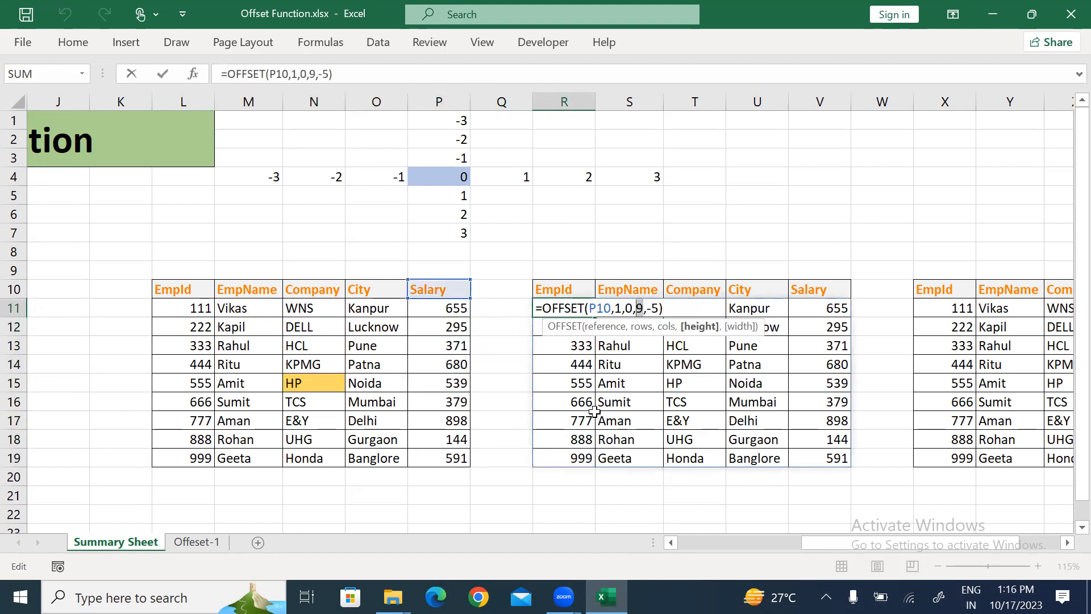
pyautogui.press('Right')
pyautogui.press('Right')
pyautogui.hotkey('shift', 'Right')
pyautogui.hotkey('shift', 'Right')
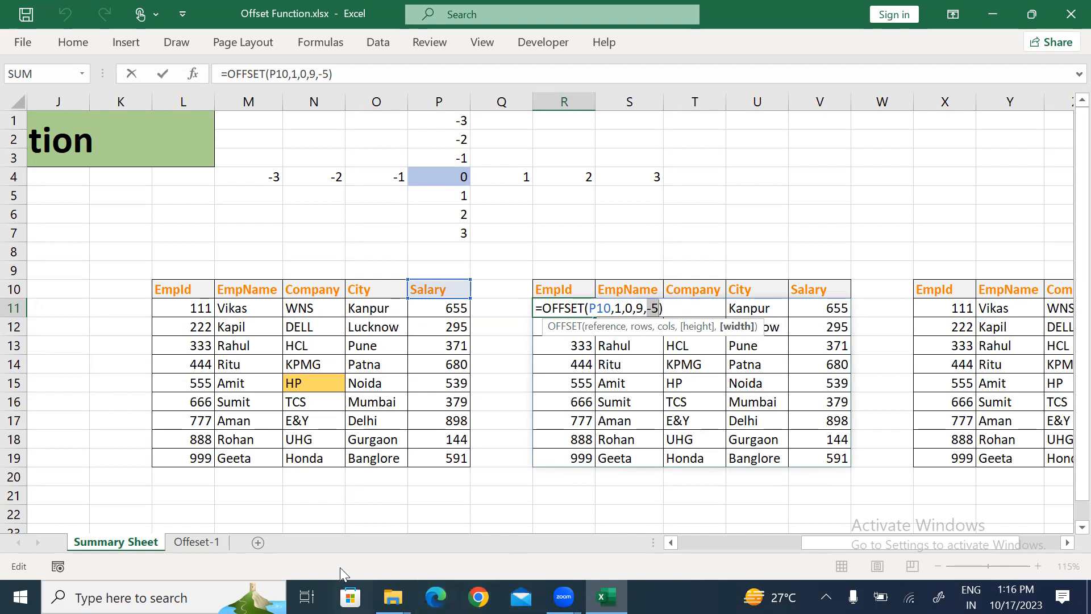
pyautogui.click(188, 543)
pyautogui.click(292, 367)
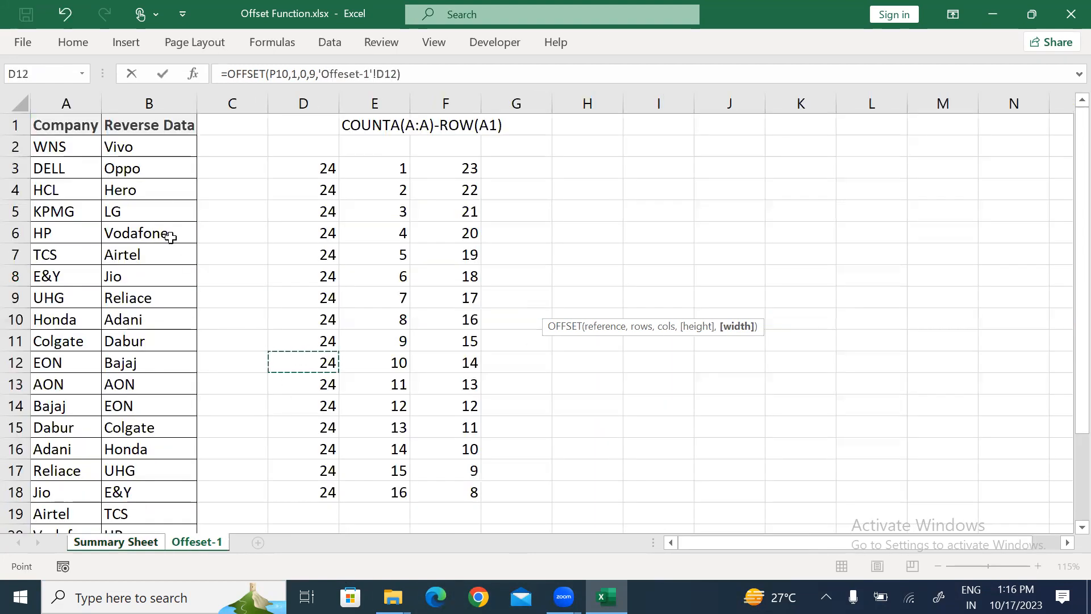
pyautogui.moveTo(152, 154); pyautogui.dragTo(142, 463)
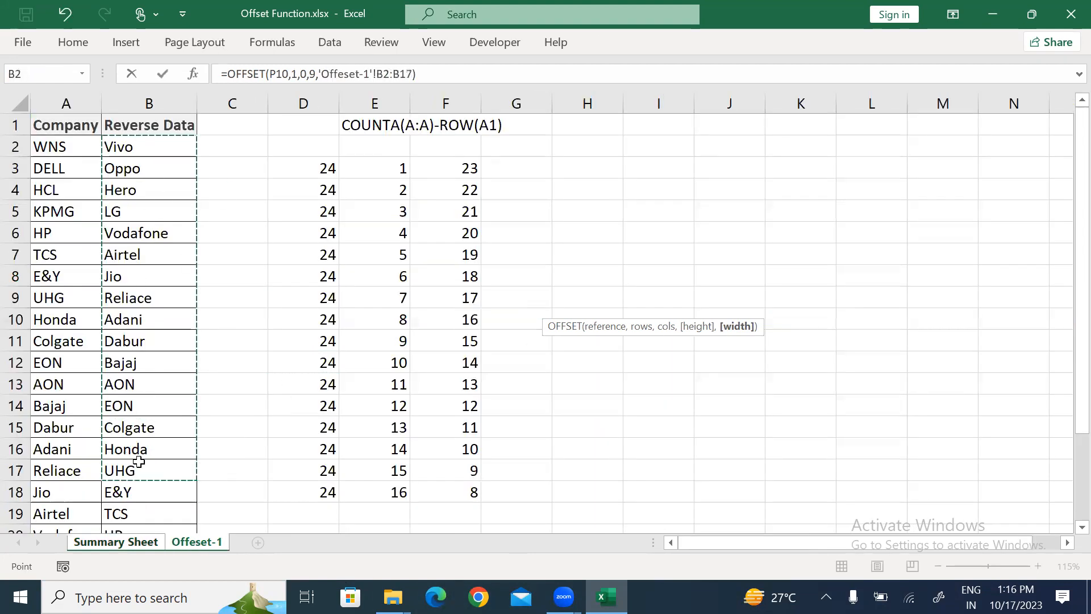
pyautogui.press('Return')
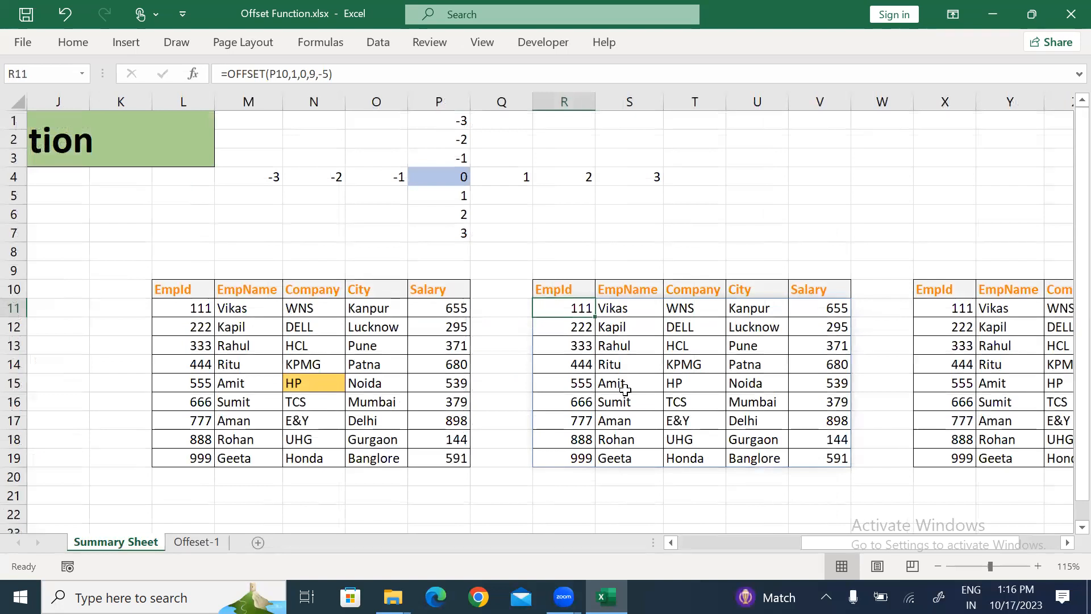
# - Add a new worksheet after Offeset-1 and rename it Offset-2
pyautogui.click(621, 384)
pyautogui.click(197, 543)
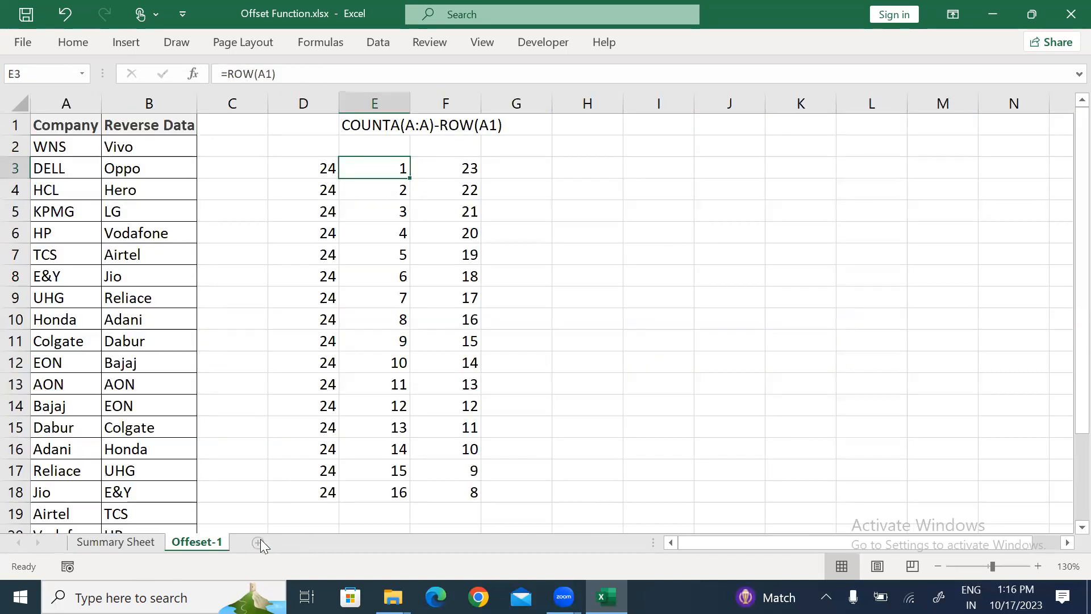
pyautogui.click(261, 540)
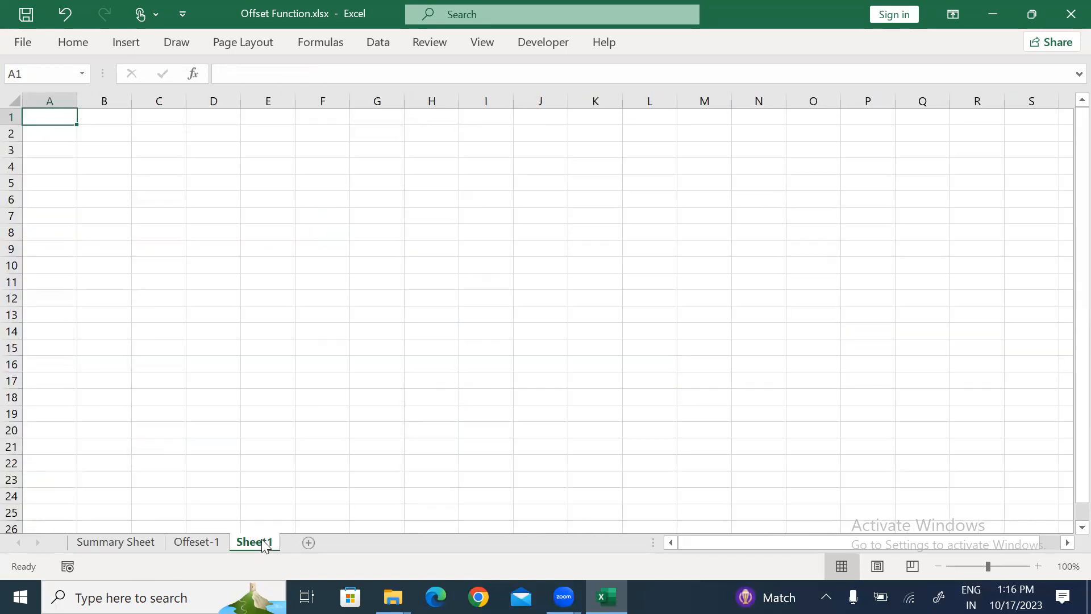
pyautogui.hotkey('alt', 'h')
pyautogui.write('or')
pyautogui.write('Off')
pyautogui.write('set-2')
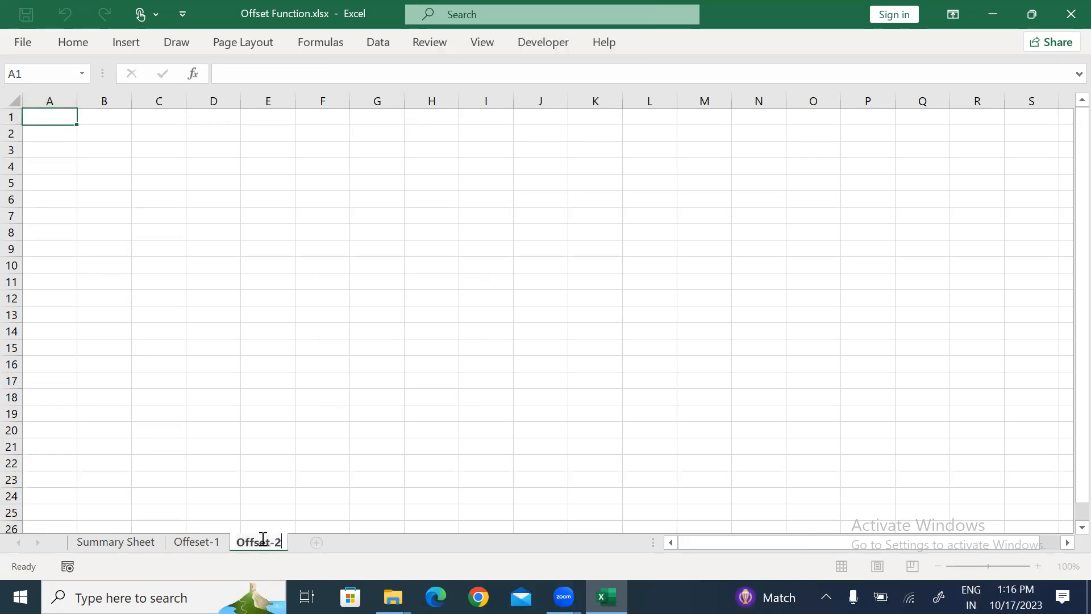
pyautogui.click(327, 262)
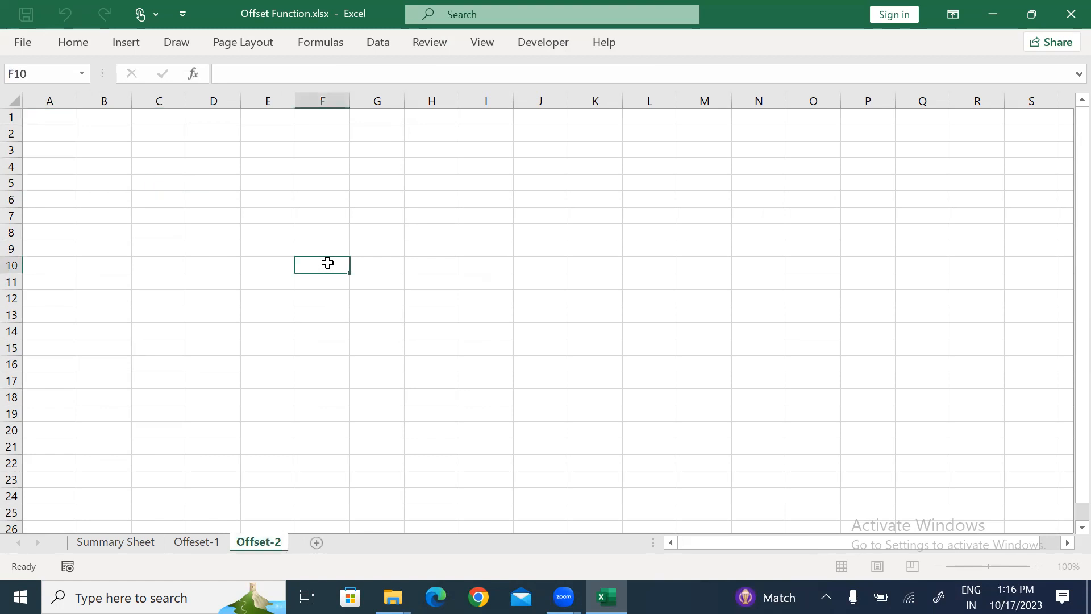
pyautogui.click(346, 202)
pyautogui.click(207, 188)
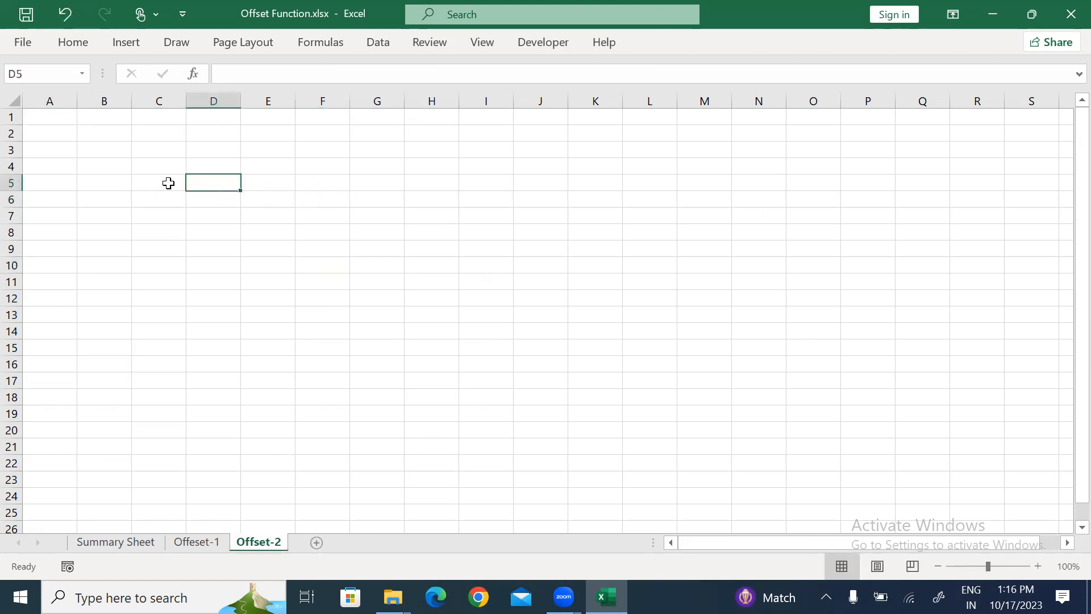
pyautogui.click(57, 123)
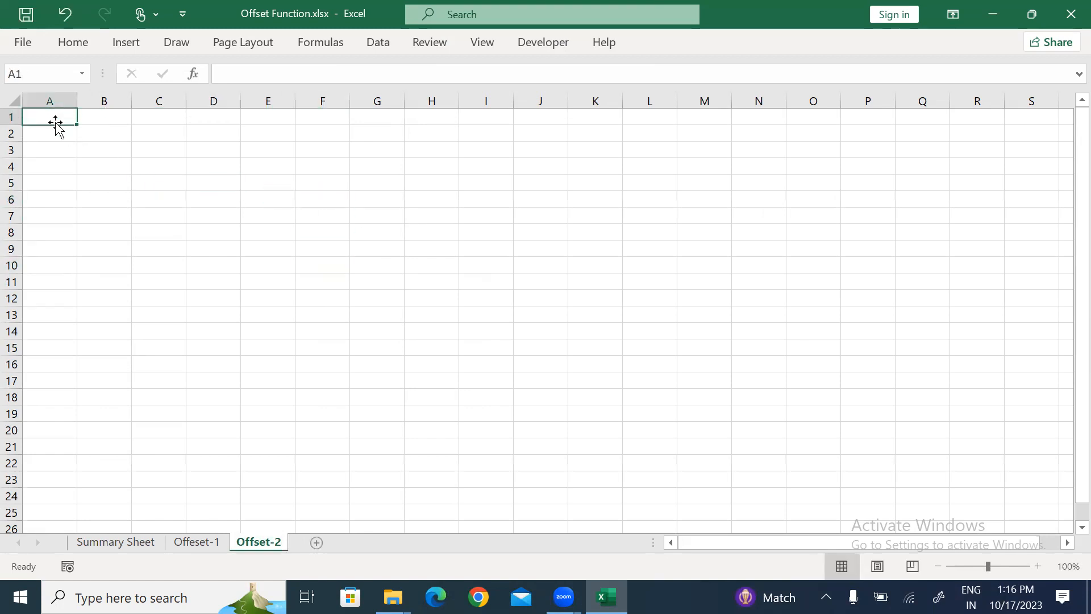
pyautogui.press('Right')
pyautogui.press('Right')
pyautogui.press('Left')
pyautogui.press('Left')
pyautogui.press('Right')
pyautogui.press('Right')
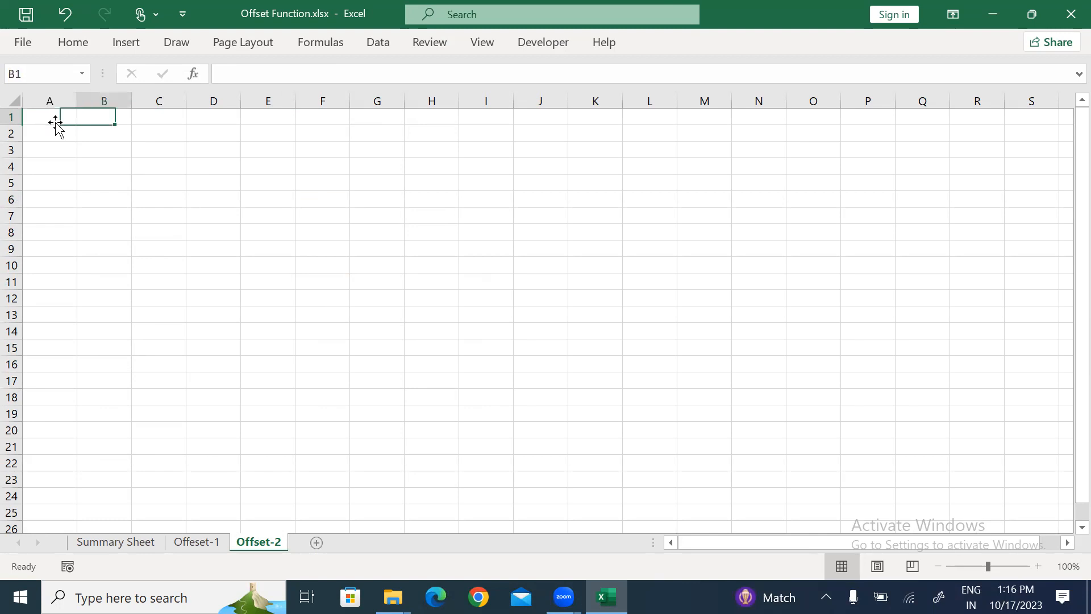
# - Switch to File Explorer and open Index Function.xlsx from the Class(12-Oct-23) folder inside Day-25
pyautogui.hotkey('alt', 'Tab')
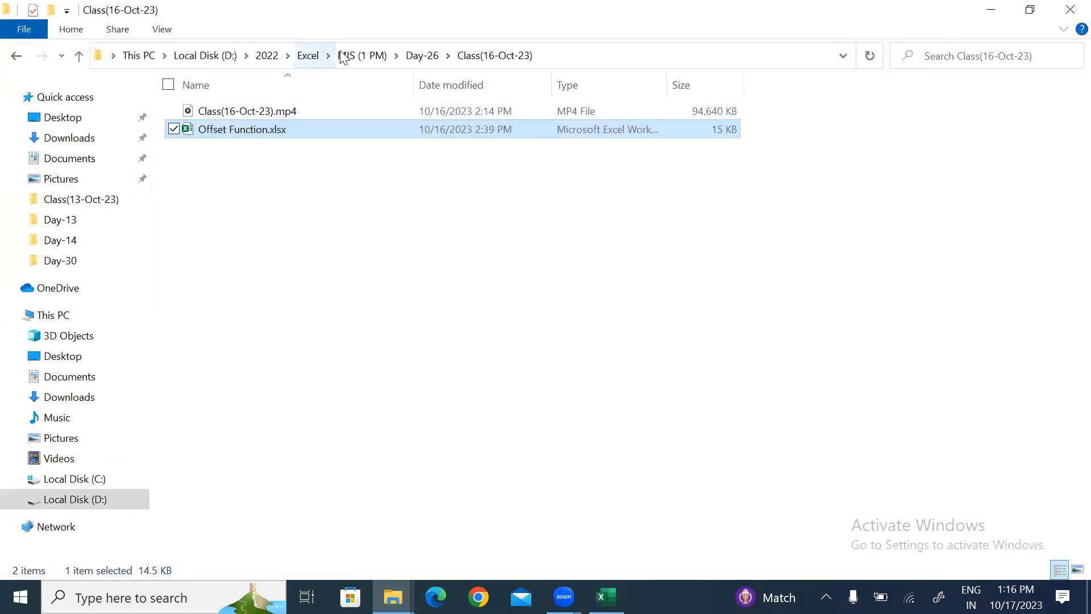
pyautogui.click(364, 56)
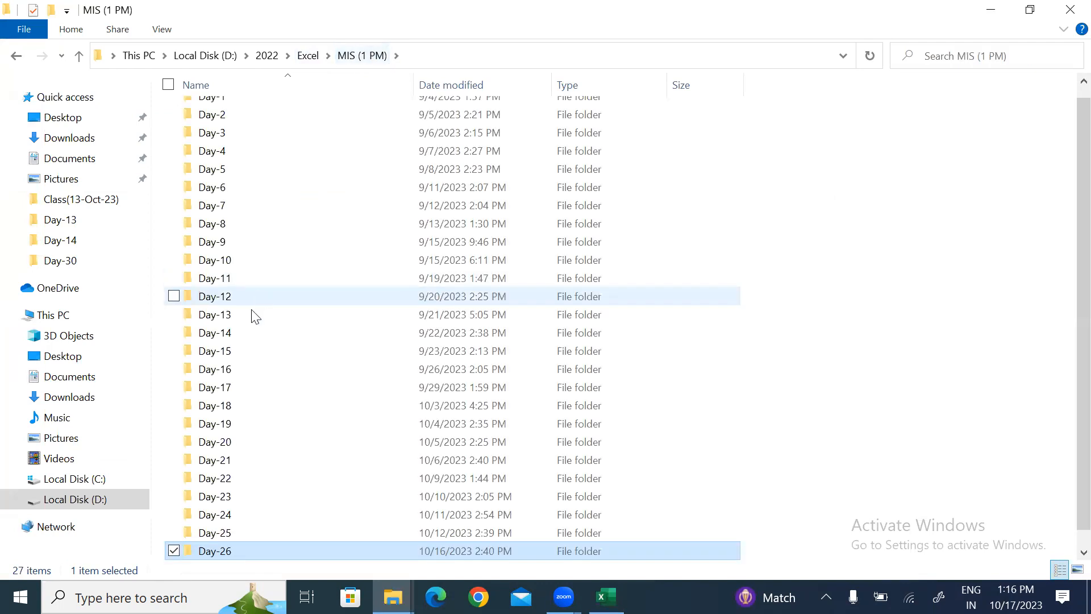
pyautogui.click(230, 531)
pyautogui.doubleClick(230, 532)
pyautogui.doubleClick(251, 113)
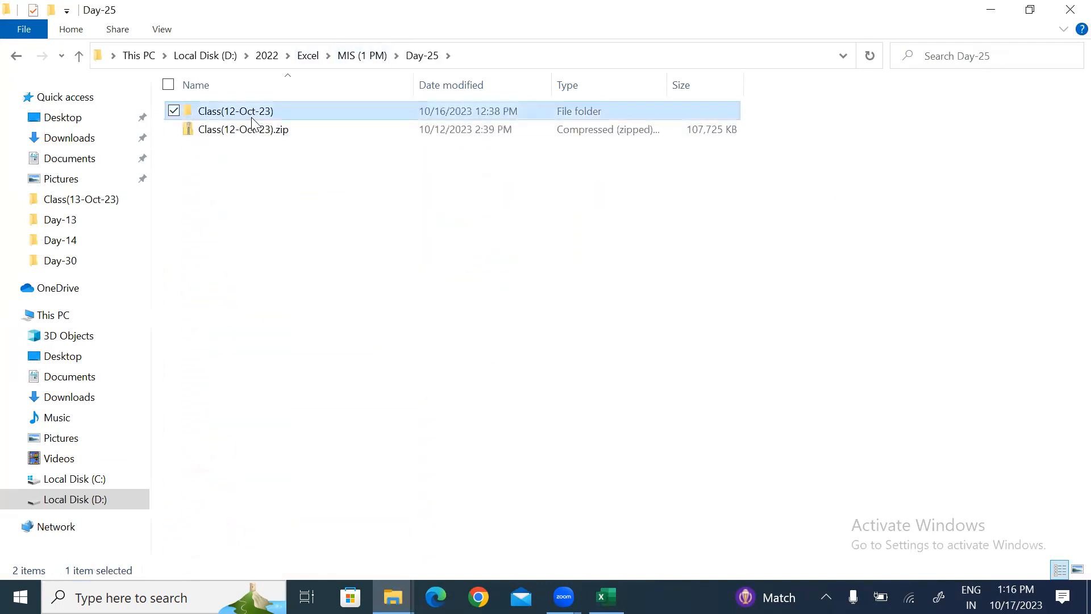
pyautogui.doubleClick(251, 128)
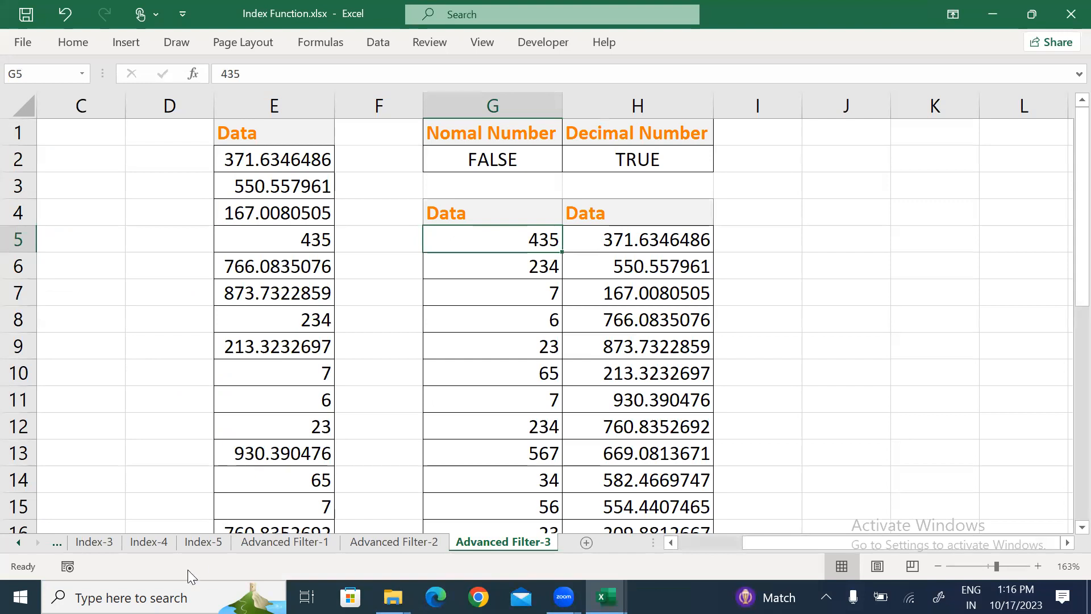
# - Copy the Data column from the Index-3 sheet into Offset-2 starting at E1, and widen column E
pyautogui.click(94, 543)
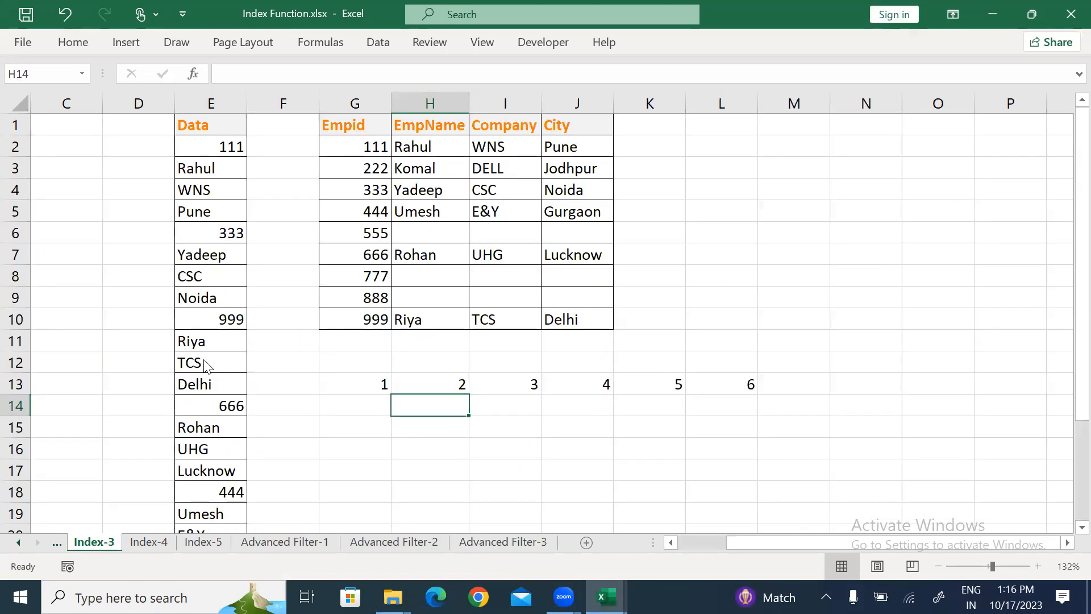
pyautogui.click(225, 122)
pyautogui.hotkey('ctrl', 'shift', 'Down')
pyautogui.hotkey('ctrl', 'c')
pyautogui.hotkey('alt', 'Tab')
pyautogui.press('Right')
pyautogui.press('Right')
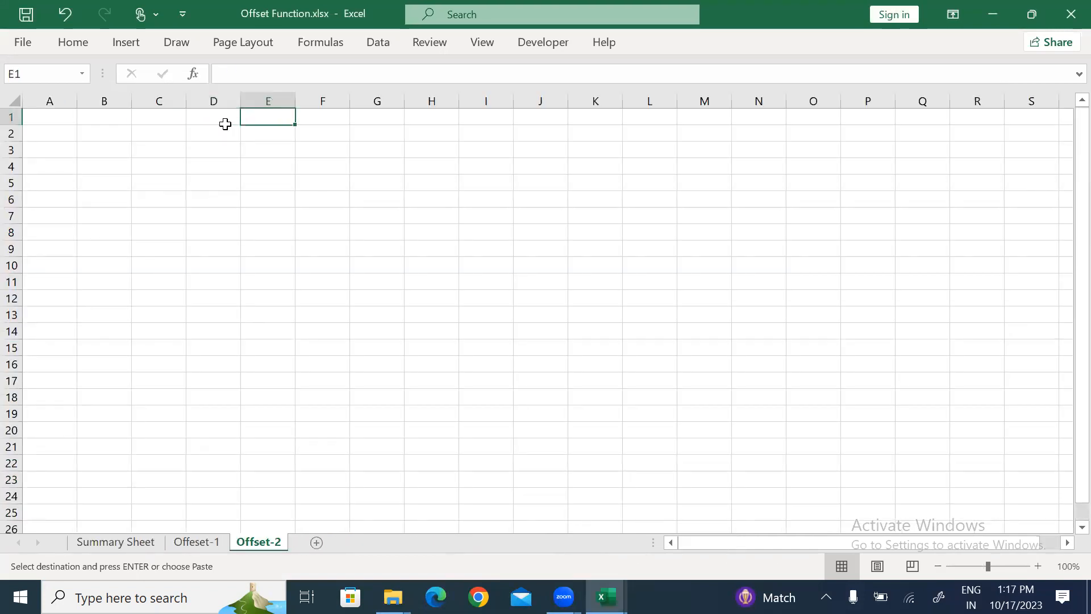
pyautogui.hotkey('ctrl', 'v')
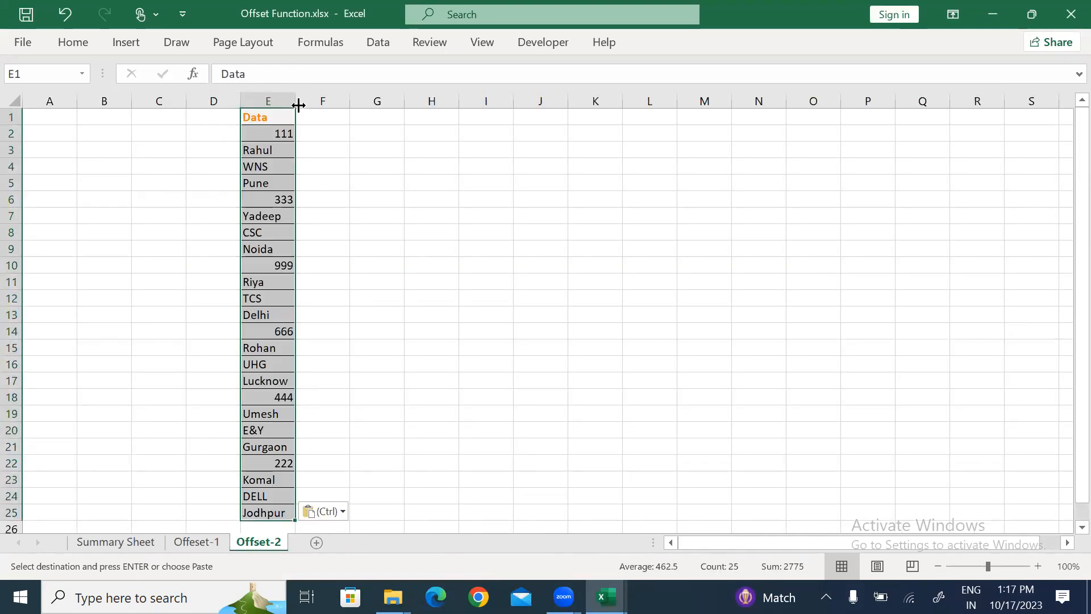
pyautogui.moveTo(296, 101); pyautogui.dragTo(335, 102)
pyautogui.click(364, 163)
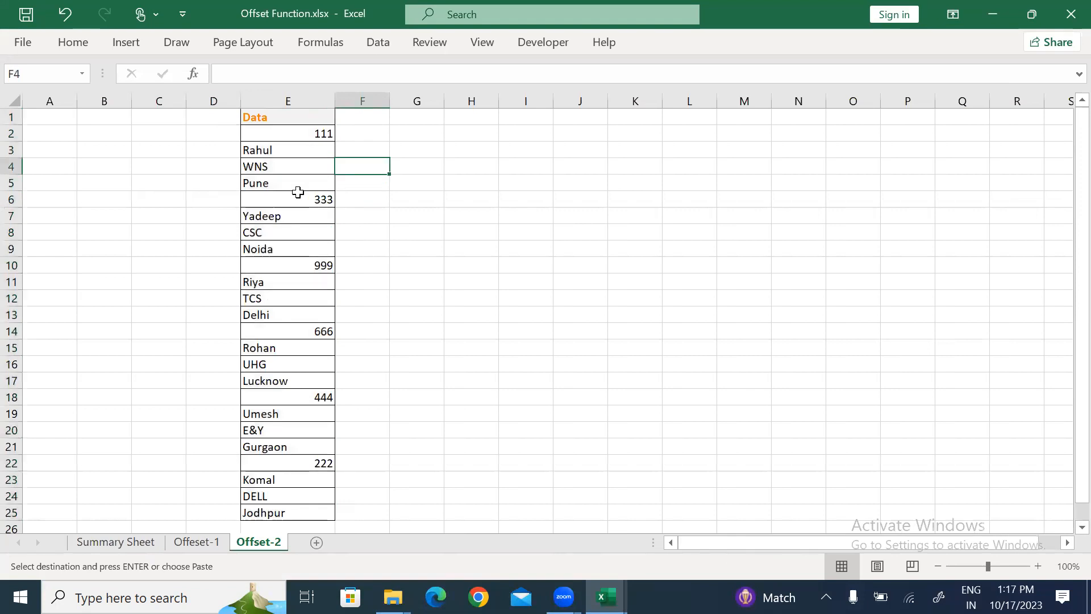
# - Return to the Index Function workbook and examine the entries in the Empid column of the Index-3 sheet
pyautogui.hotkey('alt', 'Tab')
pyautogui.click(383, 168)
pyautogui.hotkey('ctrl', 'Up')
pyautogui.press('Down')
pyautogui.press('F2')
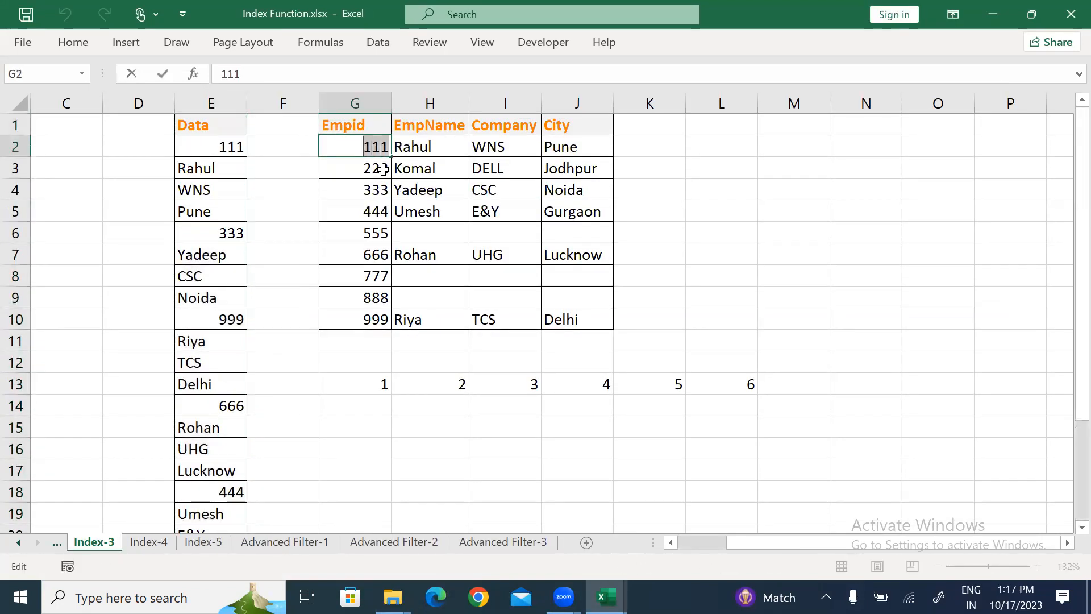
pyautogui.press('Return')
pyautogui.press('Down')
pyautogui.press('Down')
pyautogui.press('Down')
pyautogui.press('Down')
pyautogui.press('Down')
pyautogui.press('Down')
pyautogui.press('Down')
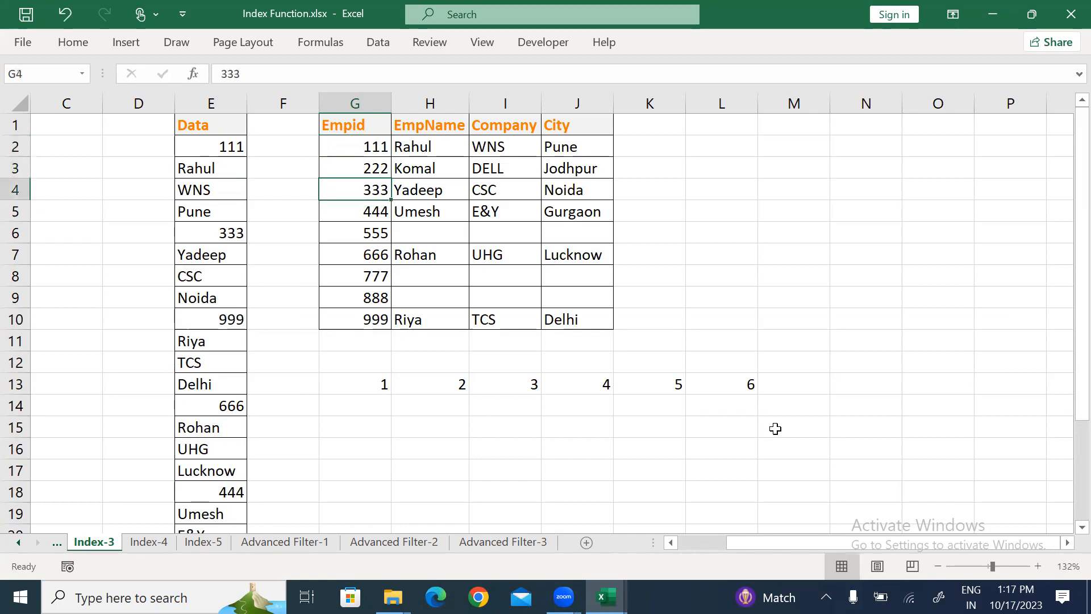
pyautogui.press('Up')
pyautogui.press('Up')
pyautogui.press('Up')
pyautogui.press('Up')
pyautogui.press('Up')
pyautogui.press('Up')
pyautogui.press('Up')
pyautogui.press('Up')
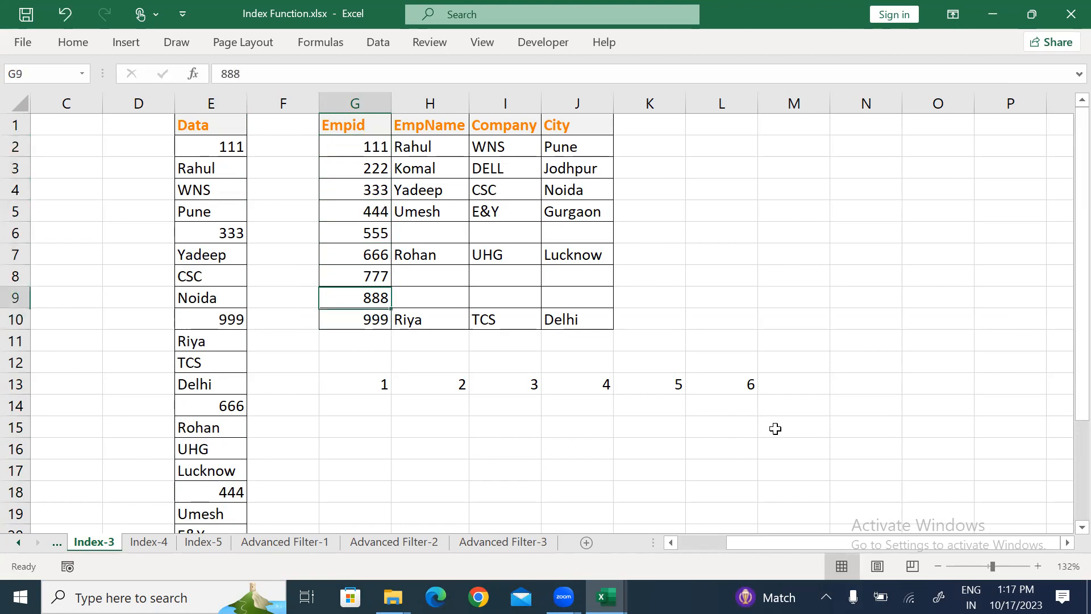
# - Copy the Empid, EmpName, Company and City headers from the Index-3 sheet into Offset-2 starting at H1, and autofit column I
pyautogui.hotkey('ctrl', 'shift', 'Down')
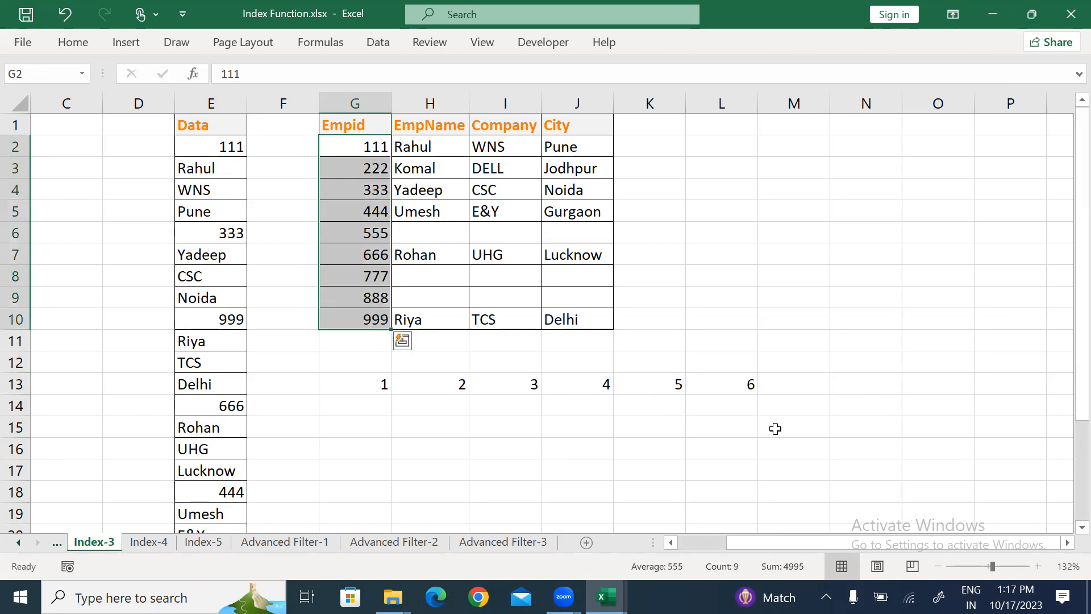
pyautogui.press('Up')
pyautogui.hotkey('ctrl', 'shift', 'Right')
pyautogui.hotkey('ctrl', 'c')
pyautogui.hotkey('alt', 'Tab')
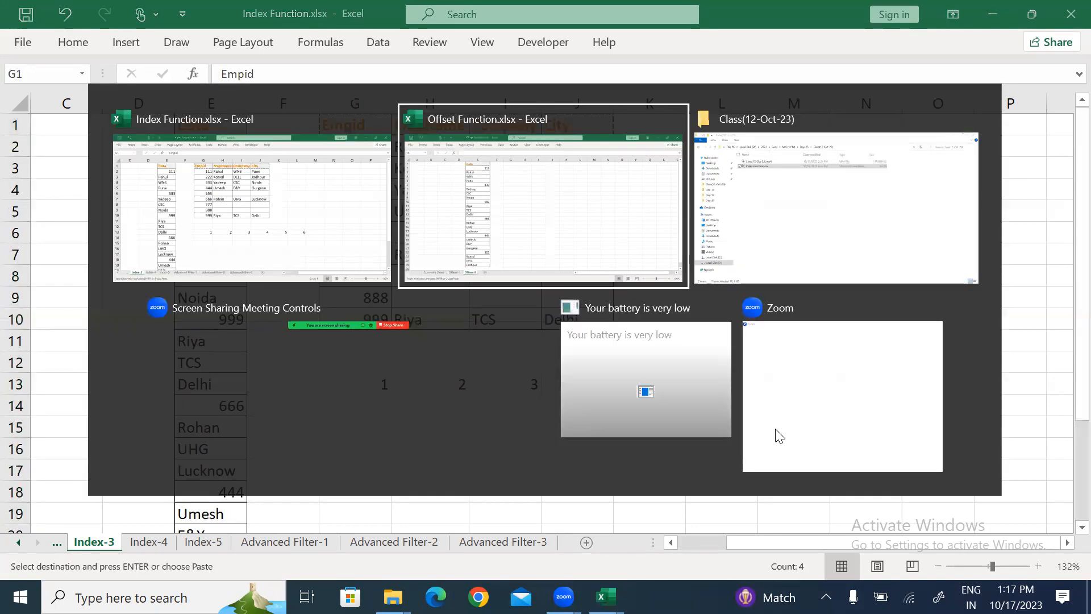
pyautogui.press('Up')
pyautogui.press('Up')
pyautogui.press('Up')
pyautogui.press('Right')
pyautogui.press('Right')
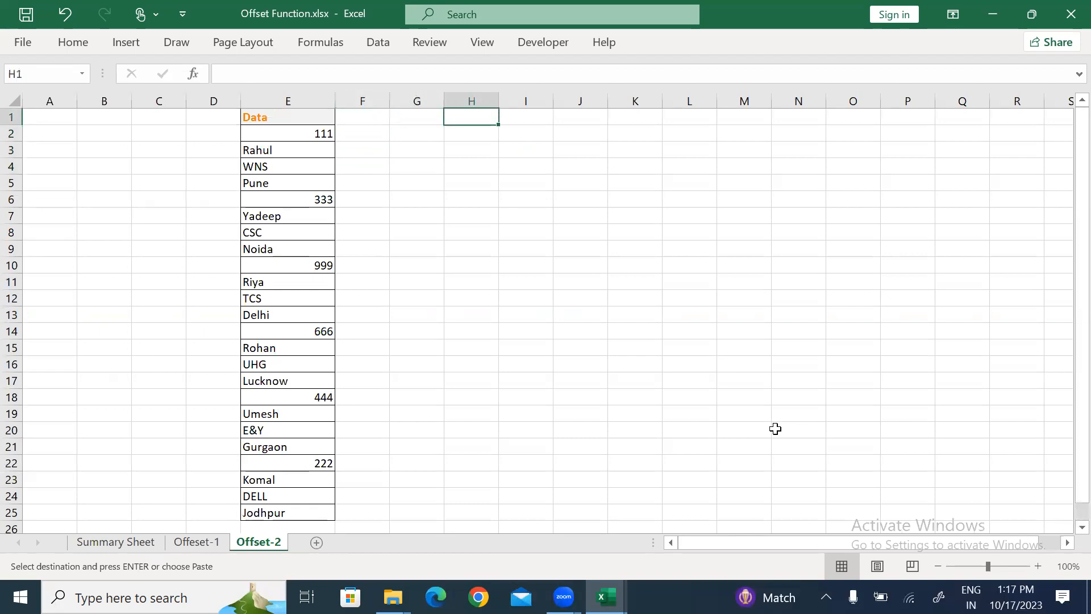
pyautogui.hotkey('ctrl', 'v')
pyautogui.press('Right')
pyautogui.hotkey('alt', 'h')
pyautogui.press('o')
pyautogui.press('i')
# - Apply all borders to the range H1:K13 on the Offset-2 sheet
pyautogui.press('Left')
pyautogui.hotkey('shift', 'Right')
pyautogui.hotkey('shift', 'Right')
pyautogui.hotkey('shift', 'Right')
pyautogui.hotkey('shift', 'Down')
pyautogui.hotkey('shift', 'Down')
pyautogui.hotkey('shift', 'Down')
pyautogui.hotkey('shift', 'Down')
pyautogui.hotkey('shift', 'Down')
pyautogui.hotkey('shift', 'Down')
pyautogui.hotkey('shift', 'Down')
pyautogui.hotkey('shift', 'Down')
pyautogui.hotkey('shift', 'Down')
pyautogui.hotkey('shift', 'Down')
pyautogui.hotkey('shift', 'Down')
pyautogui.hotkey('shift', 'Down')
pyautogui.hotkey('alt', 'h')
pyautogui.press('b')
pyautogui.press('a')
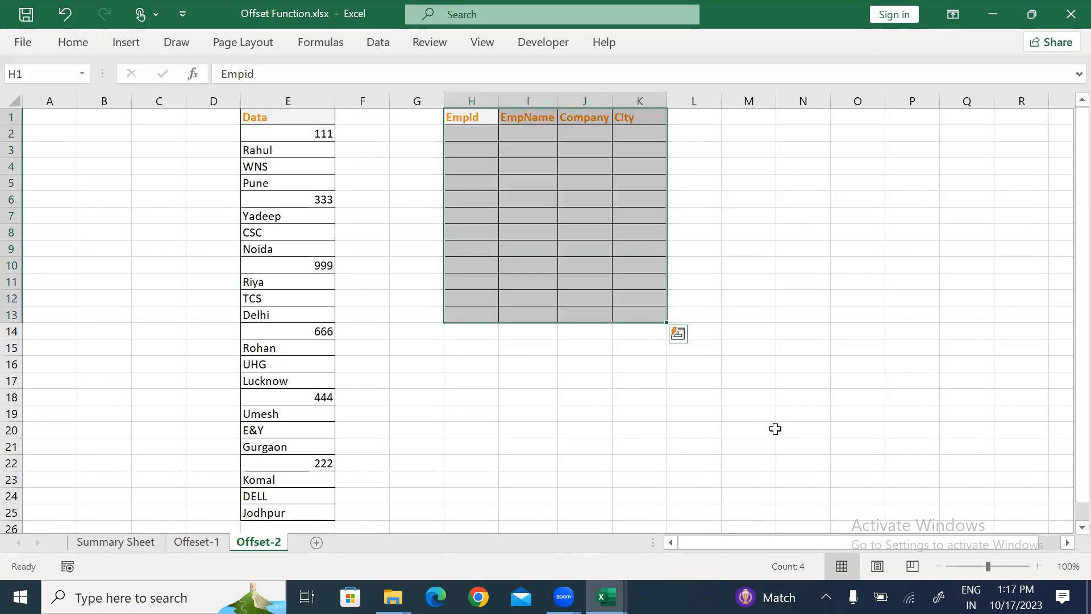
# - Enter =OFFSET($E$1,4*ROW(A1)-(4-COLUMN(A1)),0) in H2 under the Empid header
pyautogui.press('Down')
pyautogui.scroll(3, 776, 429)
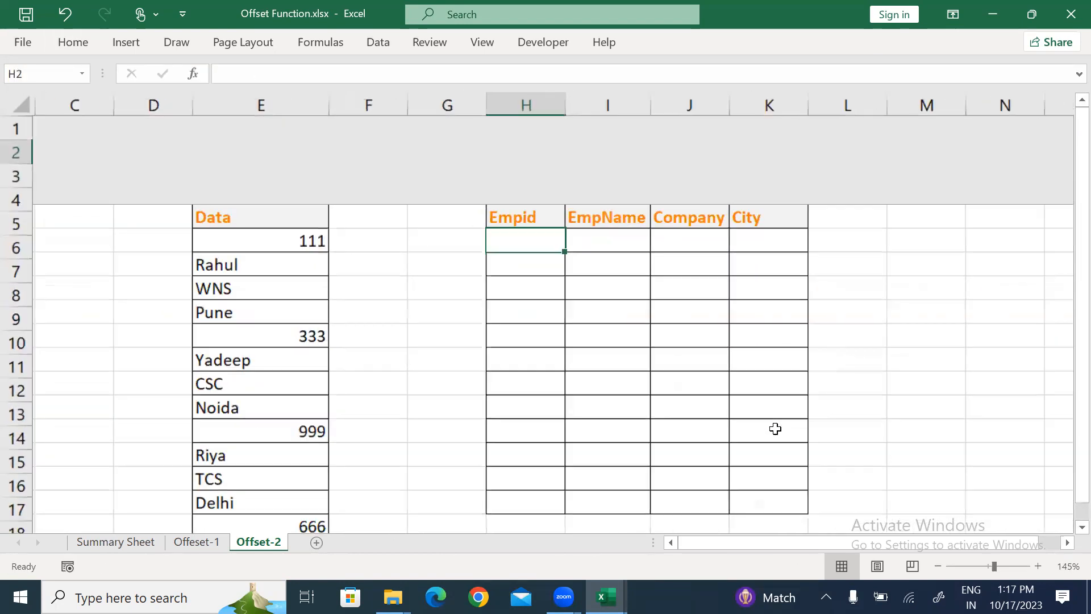
pyautogui.write('=')
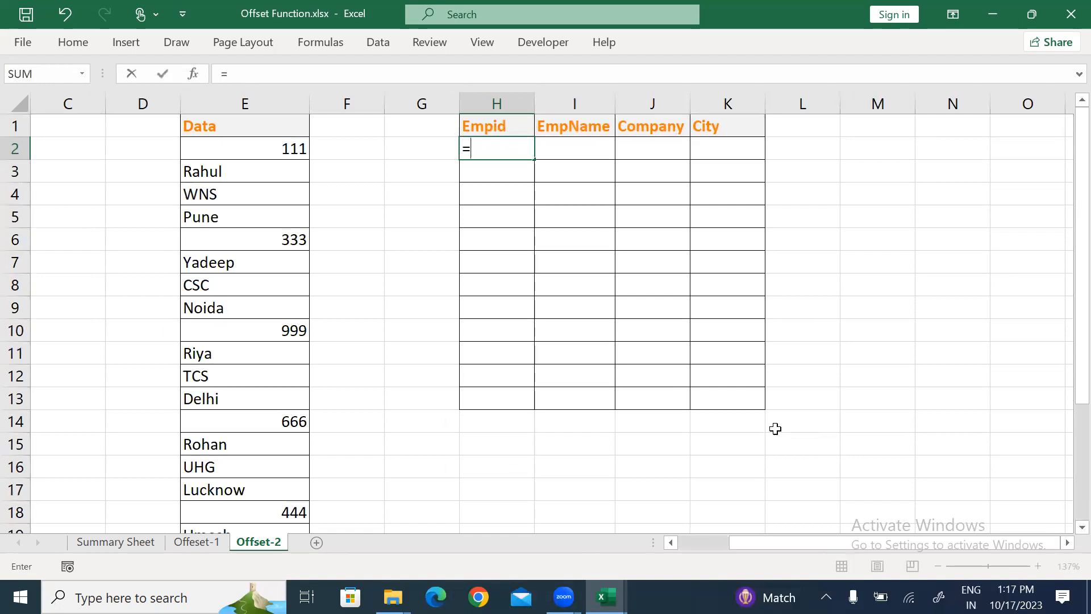
pyautogui.write('off')
pyautogui.press('Tab')
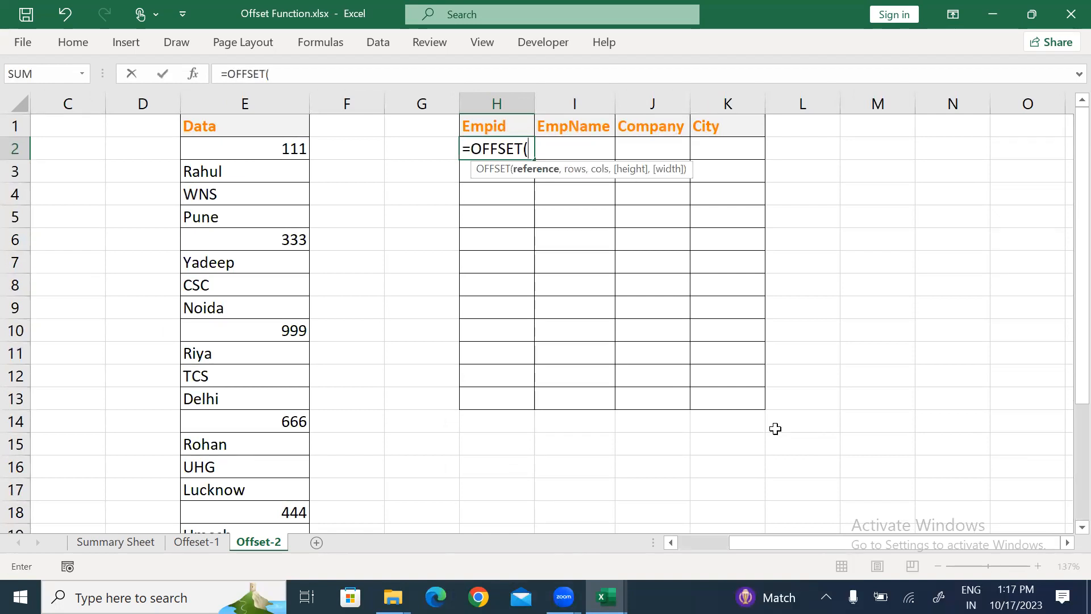
pyautogui.click(235, 131)
pyautogui.press('F4')
pyautogui.write(',')
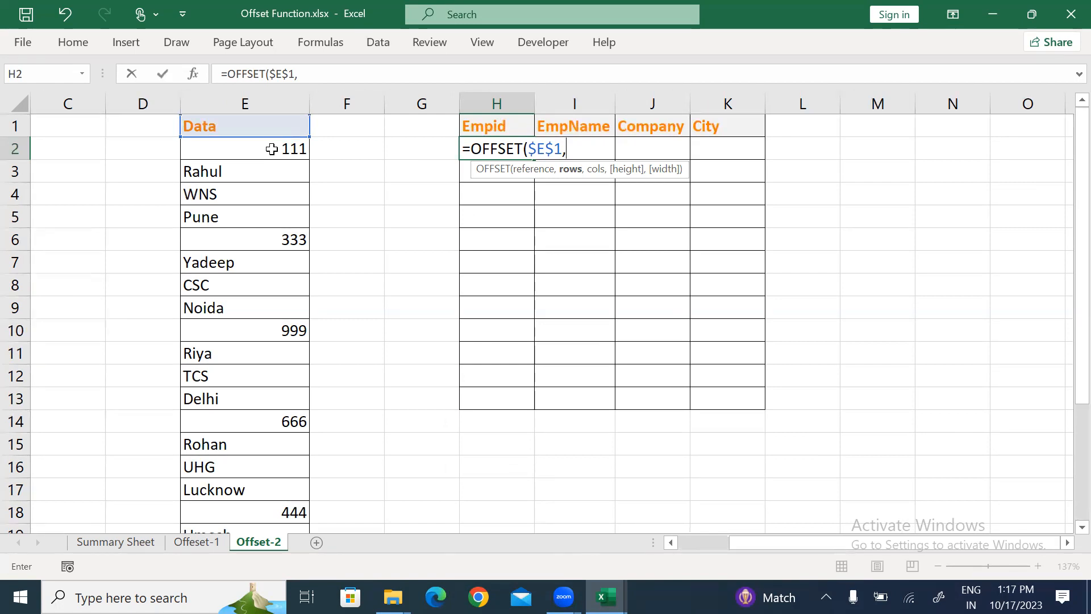
pyautogui.write('4*row')
pyautogui.press('Tab')
pyautogui.write('A1')
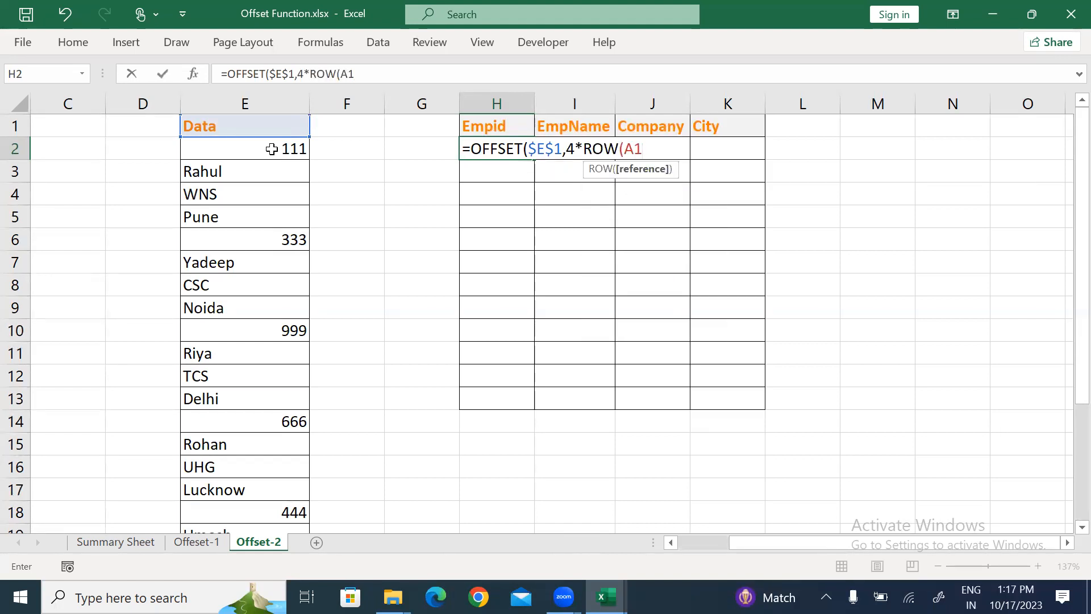
pyautogui.write(')')
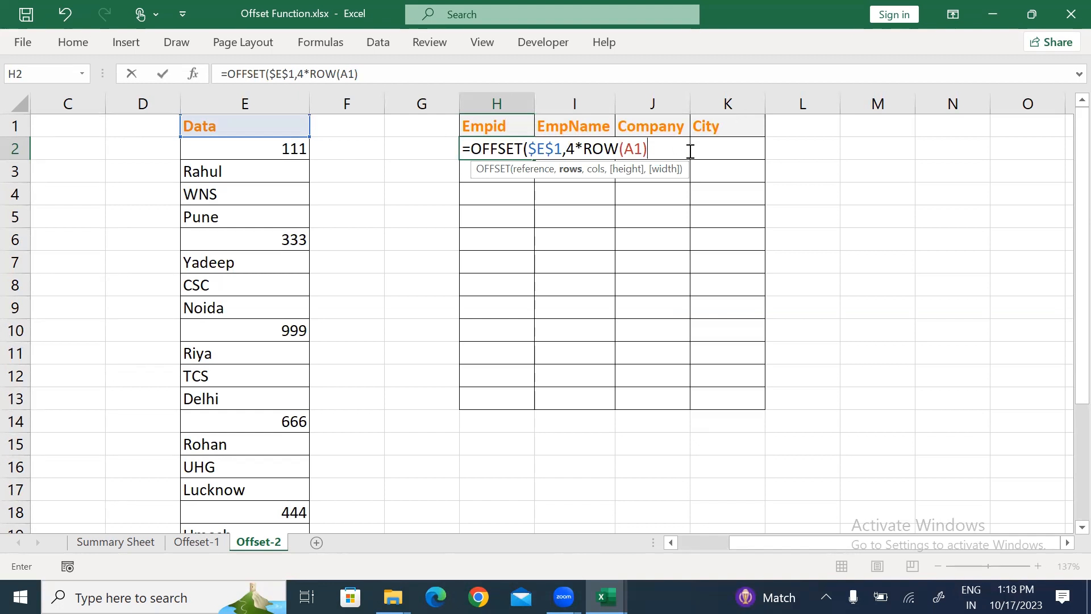
pyautogui.write('-(4-colum')
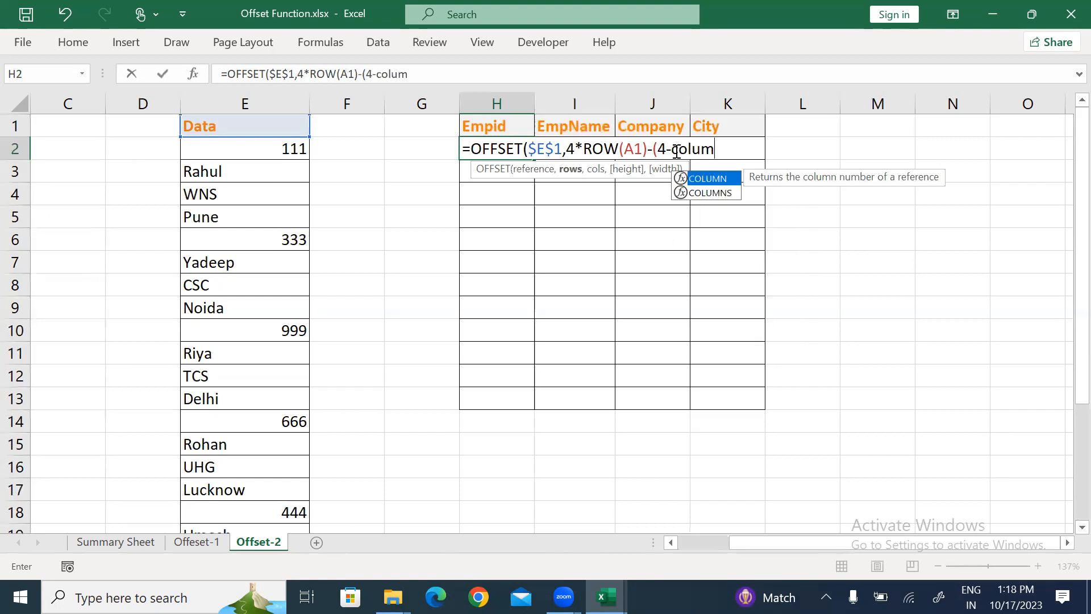
pyautogui.press('Tab')
pyautogui.write('A1')
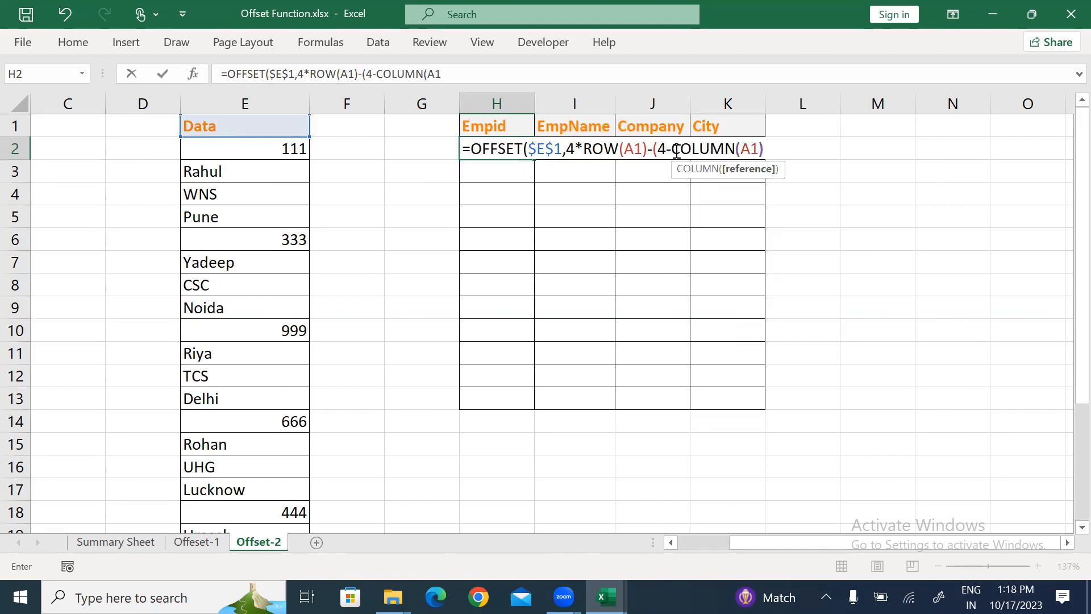
pyautogui.write(')),')
pyautogui.write('0)')
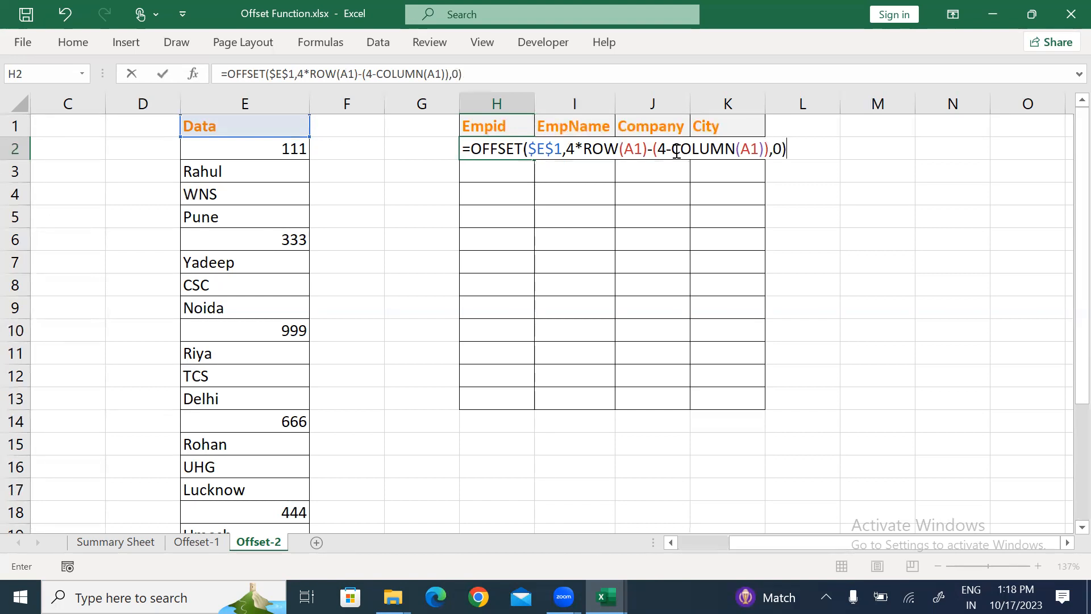
pyautogui.press('Return')
# - Fill the H2 formula down and across the range H2:K13
pyautogui.press('Up')
pyautogui.hotkey('shift', 'Down')
pyautogui.hotkey('shift', 'Down')
pyautogui.hotkey('shift', 'Down')
pyautogui.hotkey('shift', 'Down')
pyautogui.hotkey('shift', 'Down')
pyautogui.hotkey('shift', 'Down')
pyautogui.hotkey('shift', 'Down')
pyautogui.hotkey('shift', 'Down')
pyautogui.hotkey('shift', 'Down')
pyautogui.hotkey('shift', 'Down')
pyautogui.hotkey('shift', 'Down')
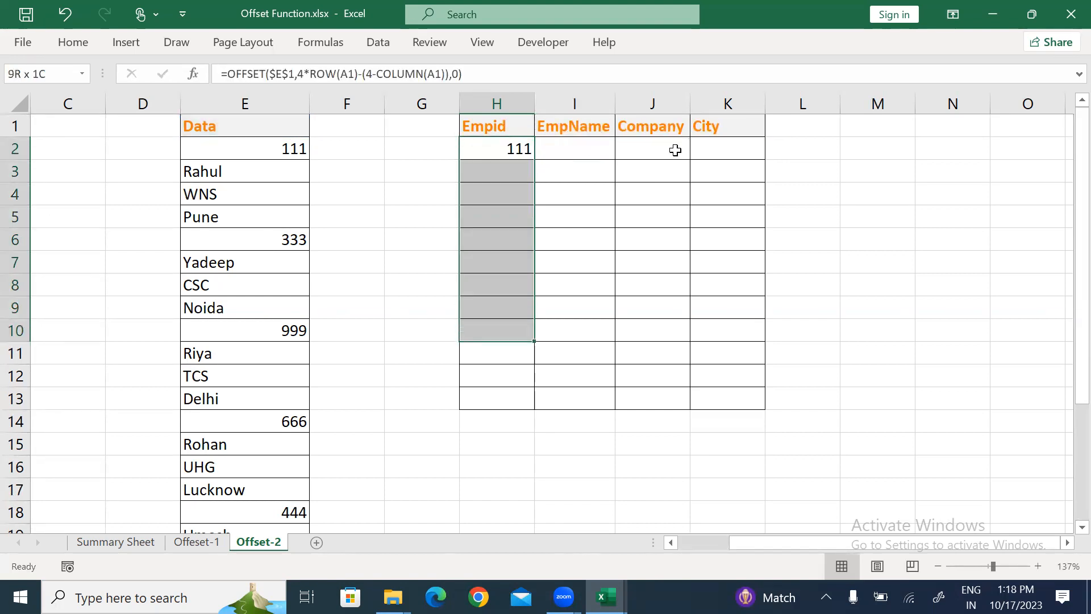
pyautogui.hotkey('shift', 'Right')
pyautogui.hotkey('shift', 'Right')
pyautogui.hotkey('shift', 'Right')
pyautogui.hotkey('ctrl', 'd')
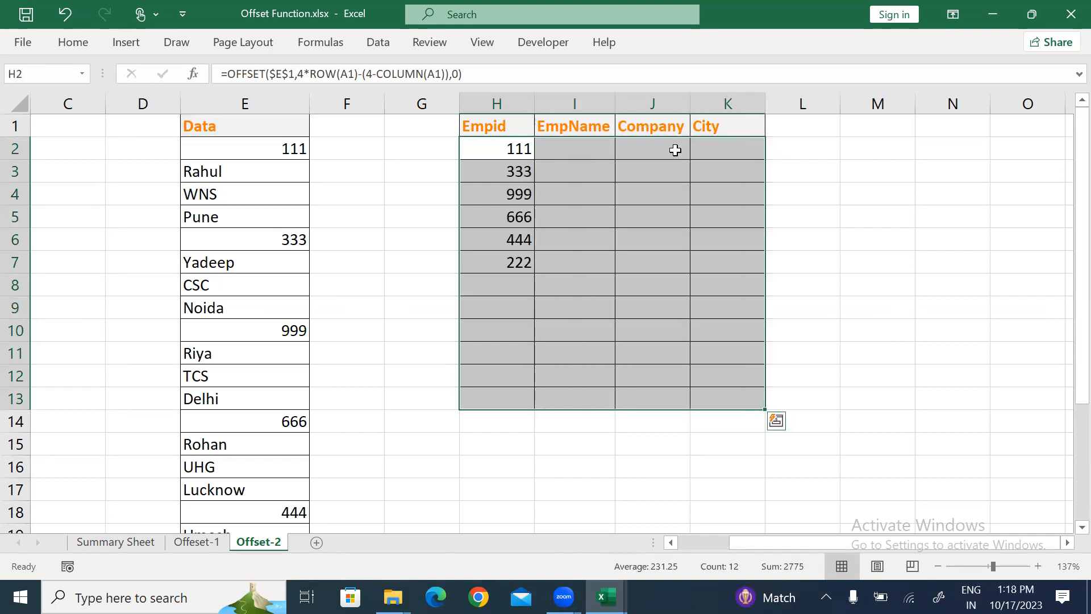
pyautogui.hotkey('ctrl', 'r')
# - Clear the surplus formulas from H8:K13 below the last employee record
pyautogui.press('Down')
pyautogui.press('Down')
pyautogui.press('Down')
pyautogui.press('Down')
pyautogui.press('Down')
pyautogui.press('Down')
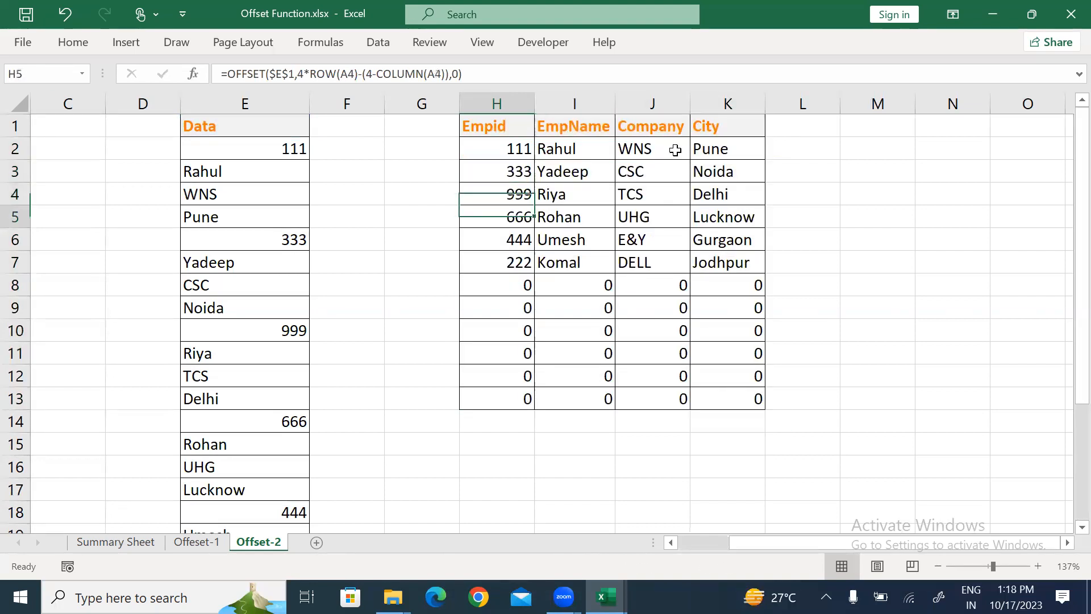
pyautogui.hotkey('shift', 'Right')
pyautogui.hotkey('shift', 'Right')
pyautogui.hotkey('shift', 'Right')
pyautogui.hotkey('shift', 'Down')
pyautogui.hotkey('shift', 'Down')
pyautogui.hotkey('shift', 'Down')
pyautogui.hotkey('shift', 'Down')
pyautogui.hotkey('shift', 'Down')
pyautogui.press('Delete')
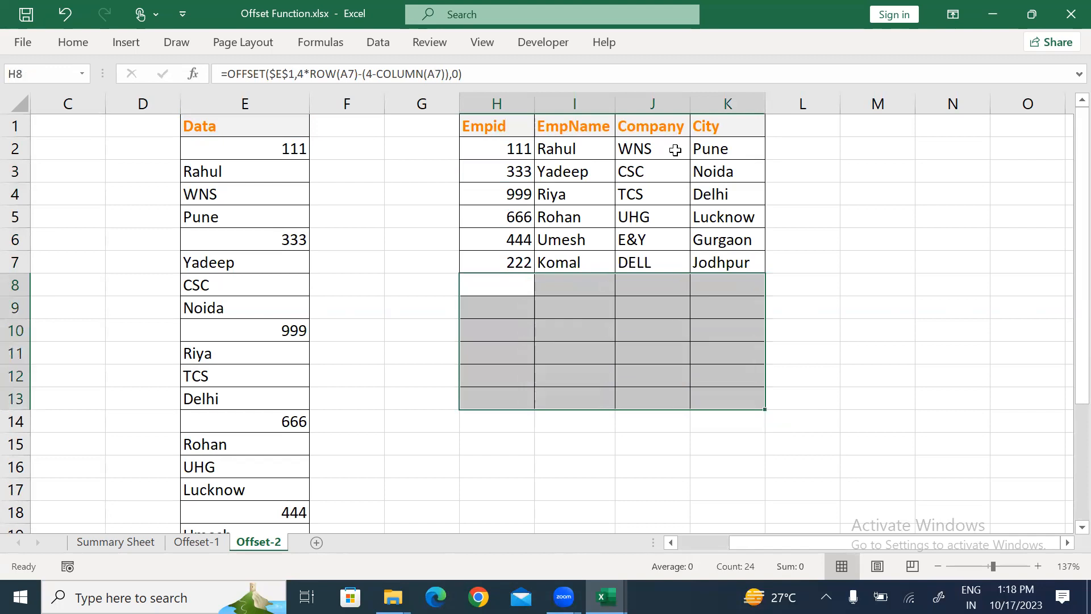
# - Clear the formulas from the employee records in H2:K7
pyautogui.press('Down')
pyautogui.press('Up')
pyautogui.press('Up')
pyautogui.press('Up')
pyautogui.press('Up')
pyautogui.press('Up')
pyautogui.press('Up')
pyautogui.press('Up')
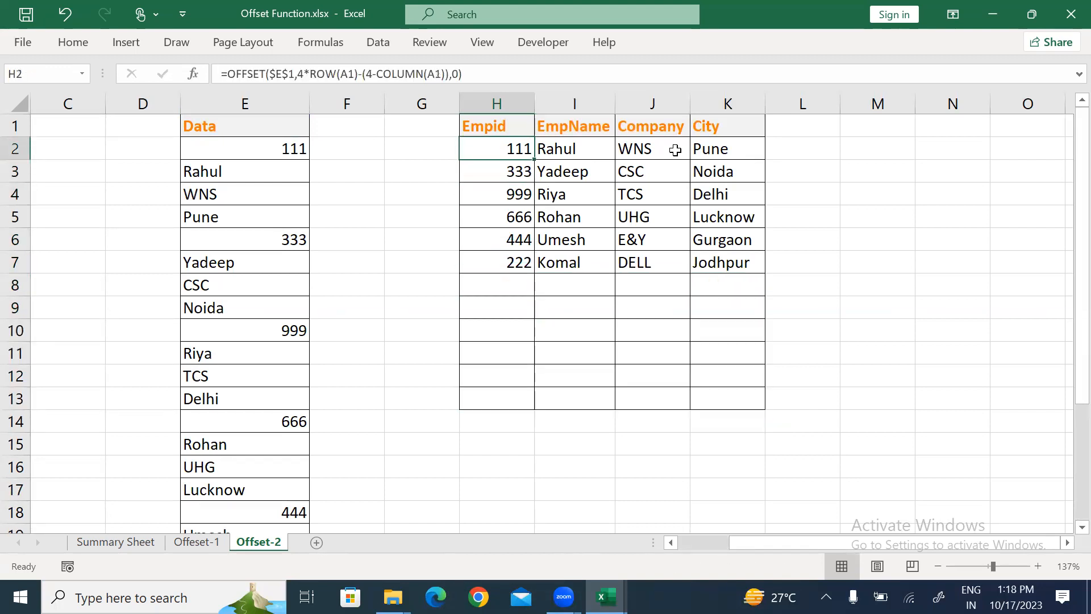
pyautogui.hotkey('shift', 'Right')
pyautogui.hotkey('shift', 'Right')
pyautogui.hotkey('shift', 'Right')
pyautogui.hotkey('shift', 'Down')
pyautogui.hotkey('shift', 'Down')
pyautogui.hotkey('shift', 'Down')
pyautogui.hotkey('shift', 'Down')
pyautogui.hotkey('shift', 'Down')
pyautogui.press('Delete')
# - Enter the formula =OFFSET($E$1,4*ROW(A1)-(4-COLUMN(A1)),0) in cell H2
pyautogui.press('Down')
pyautogui.press('Up')
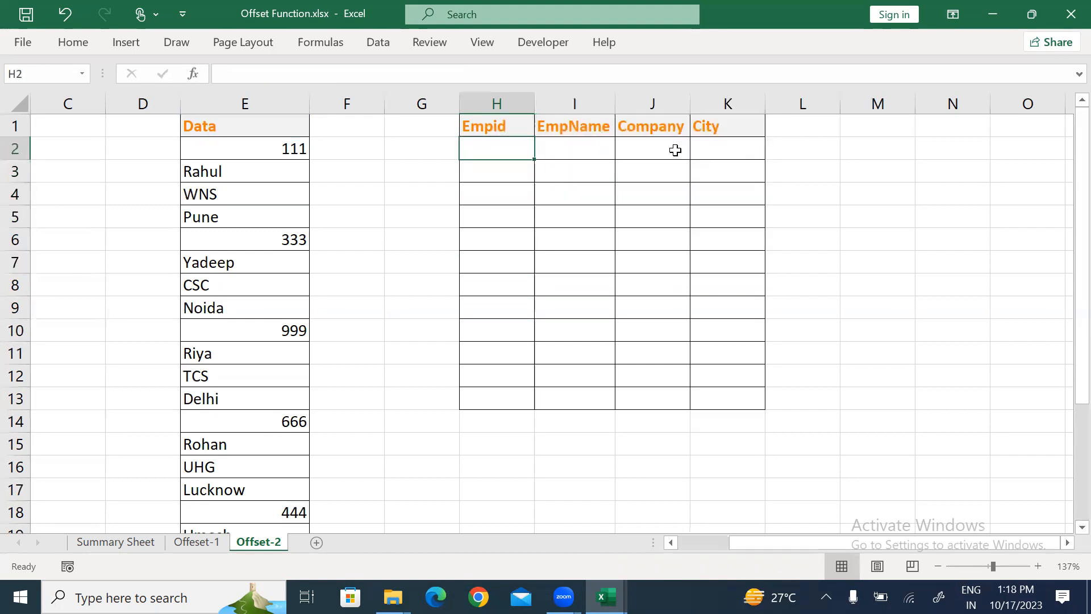
pyautogui.write('=of')
pyautogui.press('Tab')
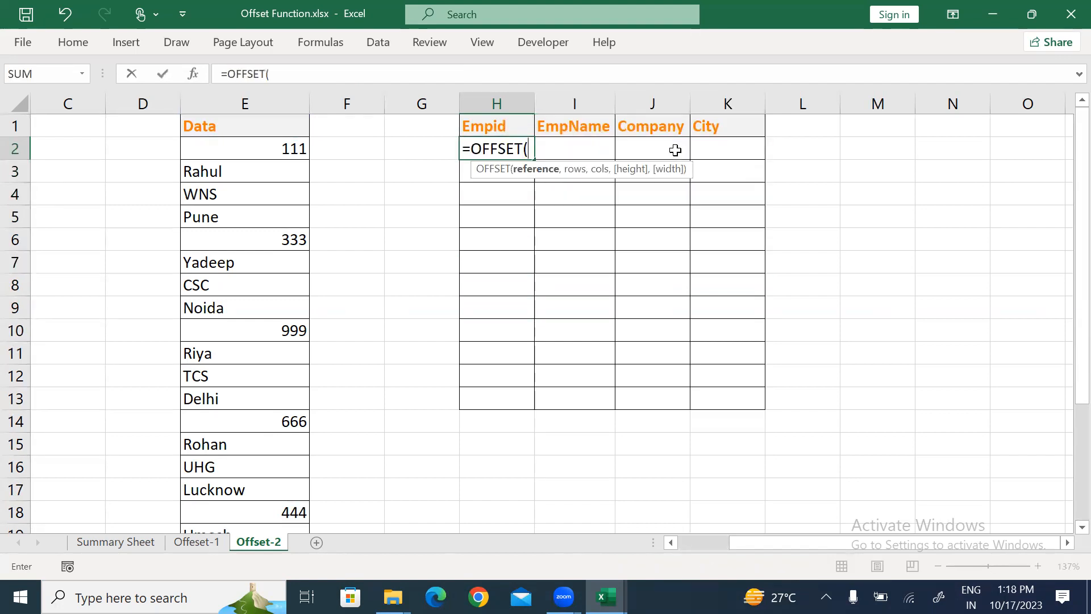
pyautogui.click(279, 130)
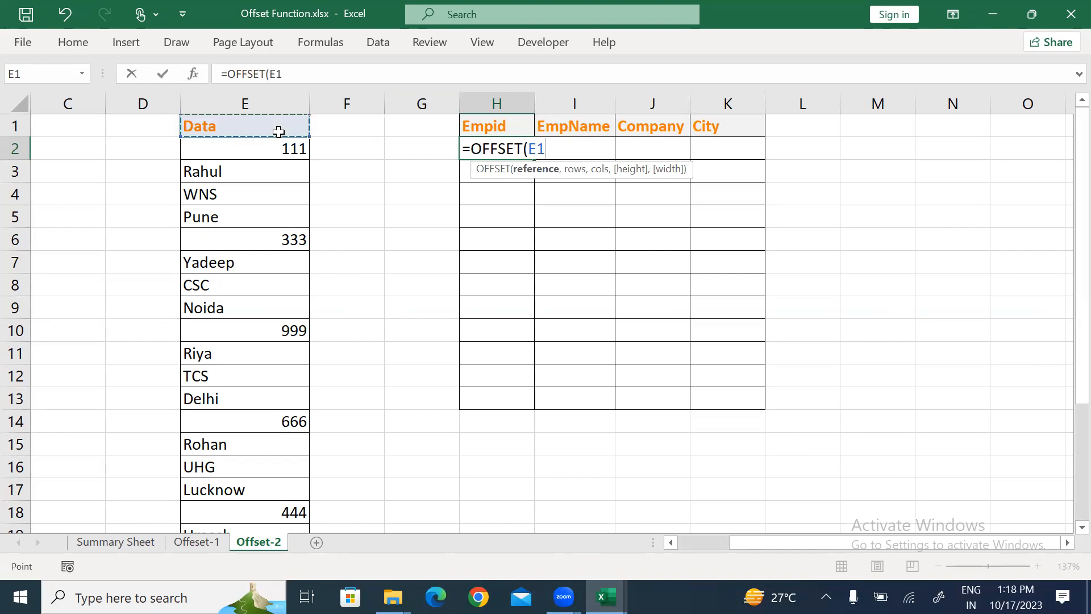
pyautogui.press('F4')
pyautogui.write(',')
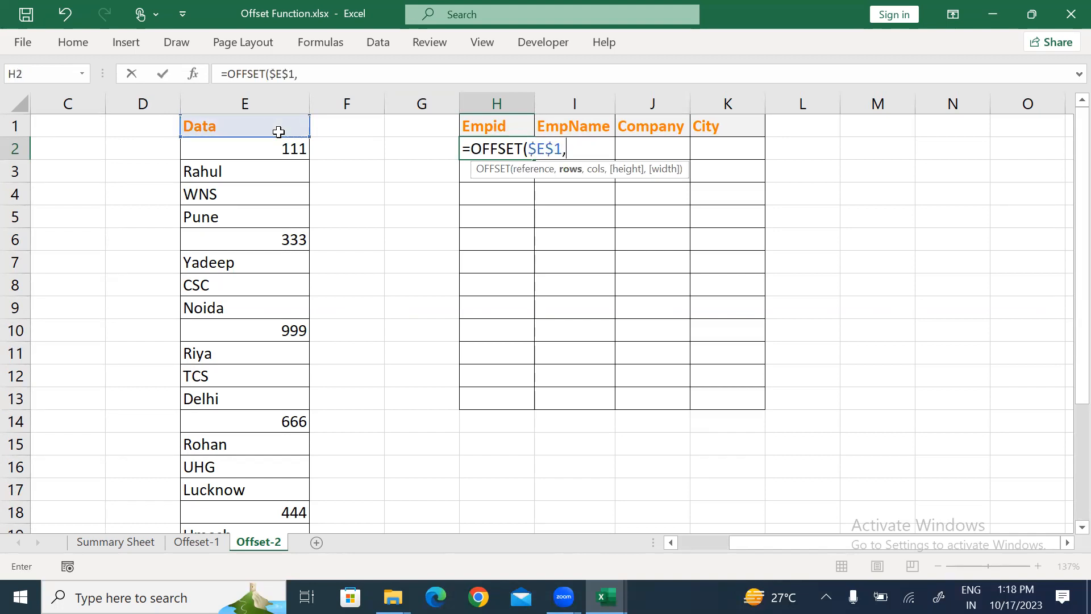
pyautogui.write('4*row')
pyautogui.press('Tab')
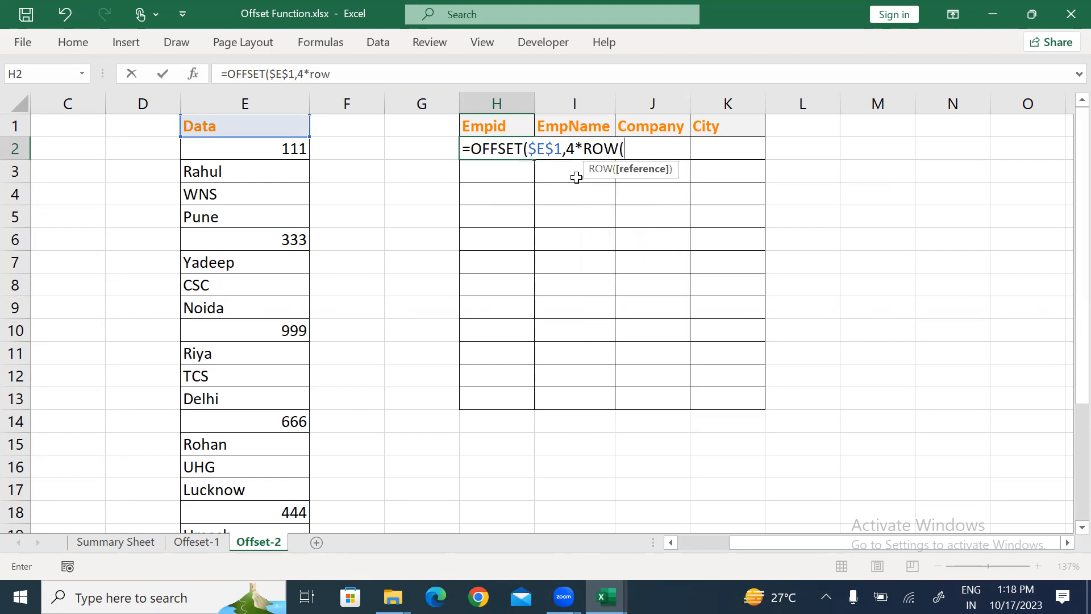
pyautogui.write('A1)')
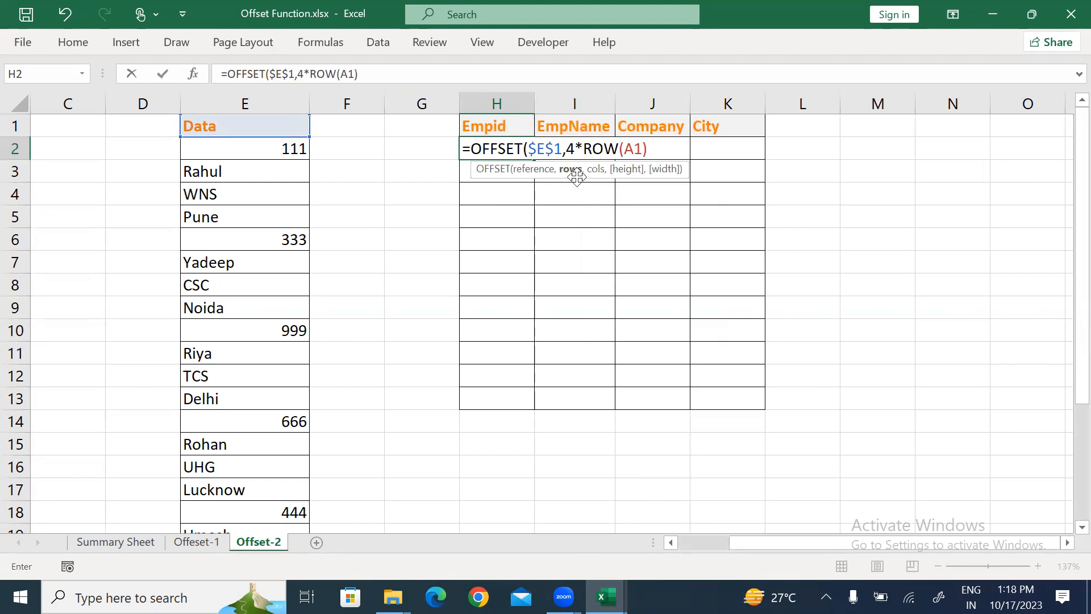
pyautogui.write('-(40')
pyautogui.press('BackSpace')
pyautogui.write('-colum')
pyautogui.press('Tab')
pyautogui.write('A1)')
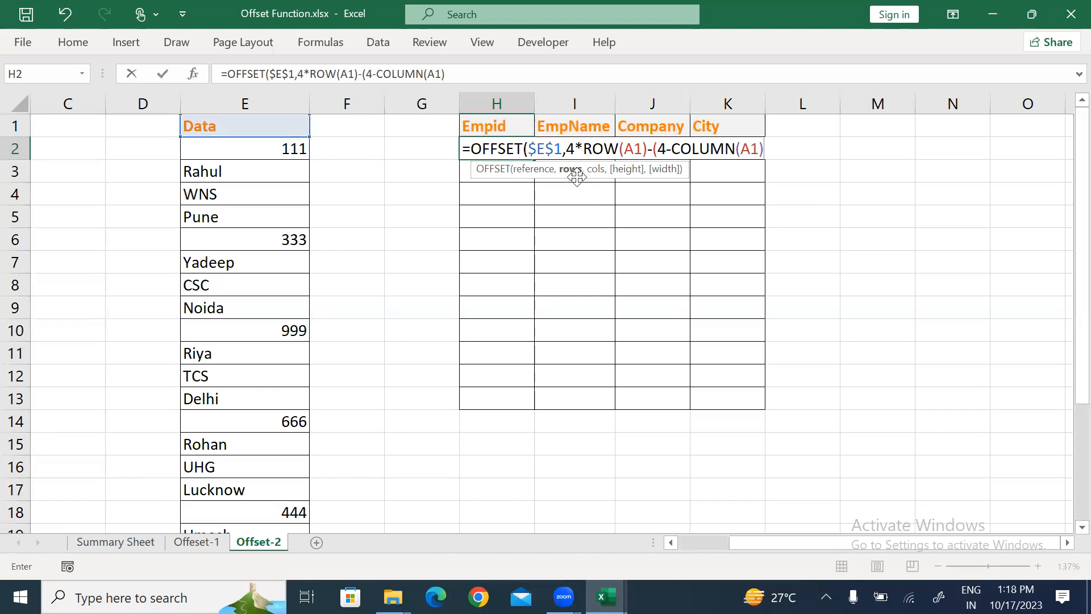
pyautogui.write('),0)')
pyautogui.hotkey('ctrl', 'Return')
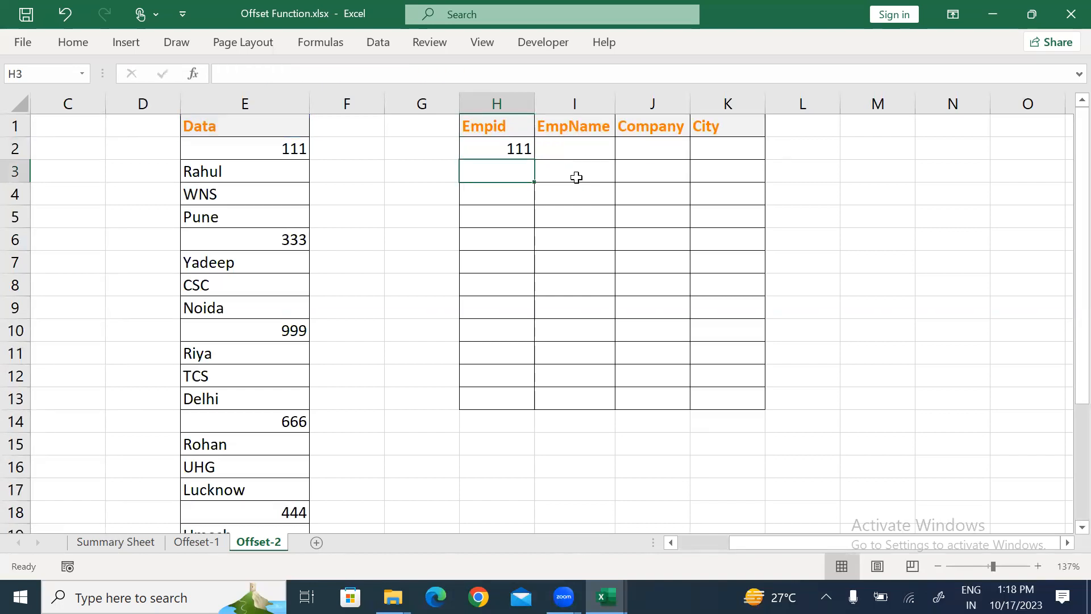
# - Fill the OFFSET formula from H2 down to row 13 and across to column K
pyautogui.hotkey('shift', 'Down')
pyautogui.hotkey('shift', 'Down')
pyautogui.hotkey('shift', 'Down')
pyautogui.hotkey('shift', 'Down')
pyautogui.hotkey('shift', 'Down')
pyautogui.hotkey('shift', 'Down')
pyautogui.hotkey('shift', 'Down')
pyautogui.hotkey('shift', 'Down')
pyautogui.hotkey('shift', 'Down')
pyautogui.hotkey('shift', 'Down')
pyautogui.hotkey('shift', 'Down')
pyautogui.hotkey('shift', 'Right')
pyautogui.hotkey('shift', 'Right')
pyautogui.hotkey('shift', 'Right')
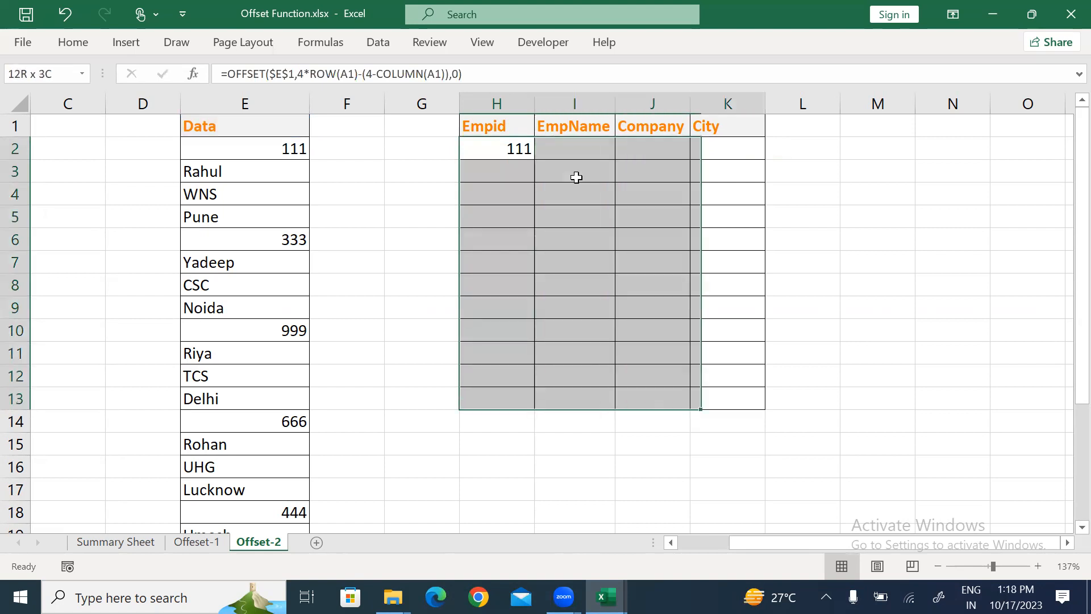
pyautogui.hotkey('ctrl', 'd')
pyautogui.hotkey('ctrl', 'r')
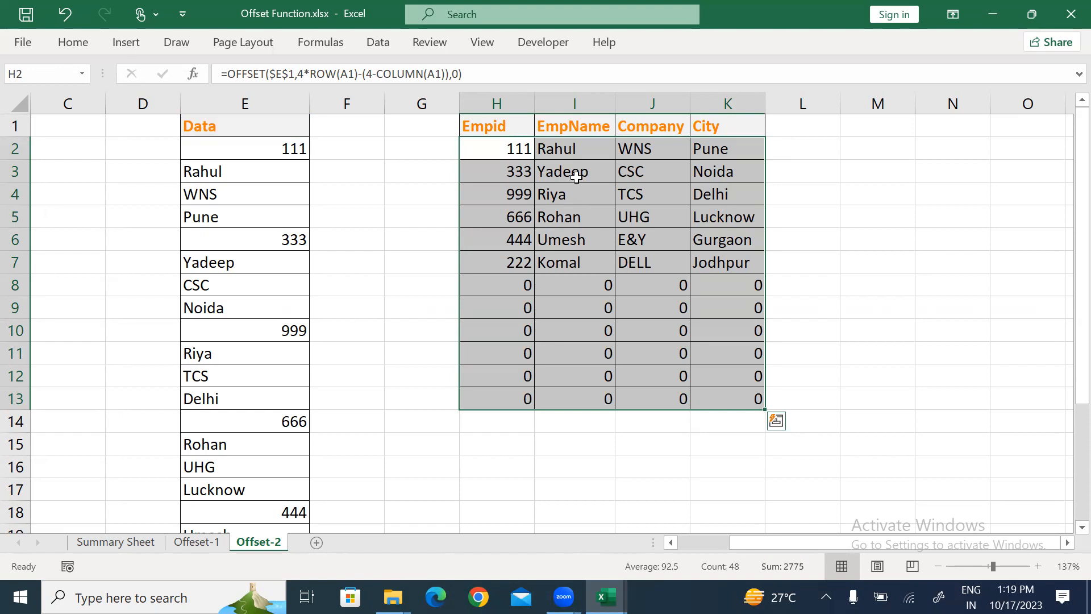
# - Delete the unneeded OFFSET formulas from H8:K13
pyautogui.press('Down')
pyautogui.press('Down')
pyautogui.press('Down')
pyautogui.press('Down')
pyautogui.press('Down')
pyautogui.press('Down')
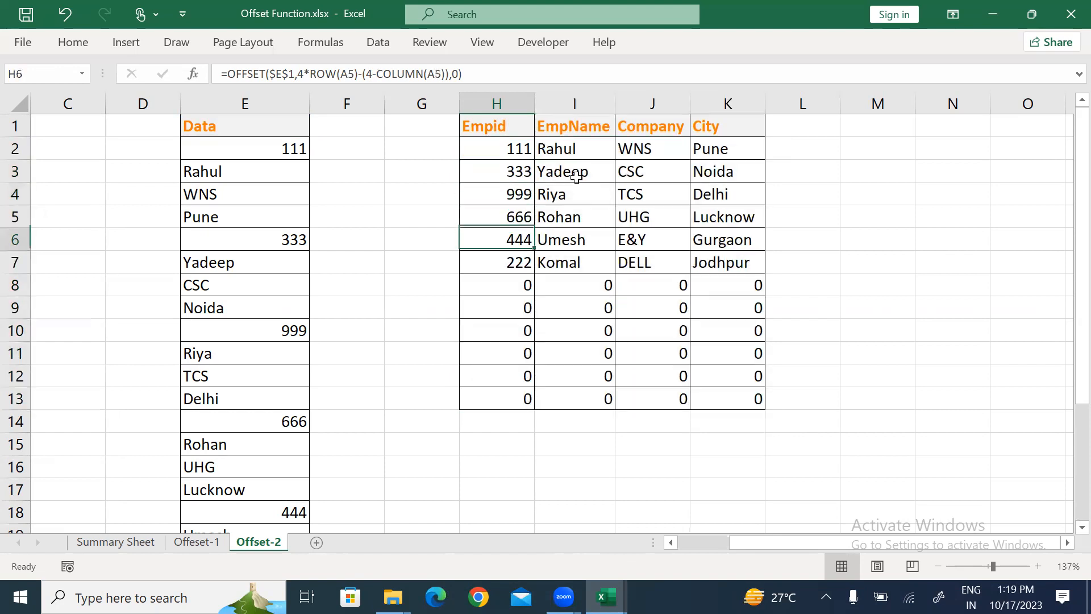
pyautogui.hotkey('shift', 'Right')
pyautogui.hotkey('shift', 'Right')
pyautogui.hotkey('shift', 'Right')
pyautogui.hotkey('shift', 'Down')
pyautogui.hotkey('shift', 'Down')
pyautogui.hotkey('shift', 'Down')
pyautogui.hotkey('shift', 'Down')
pyautogui.hotkey('shift', 'Down')
pyautogui.press('Delete')
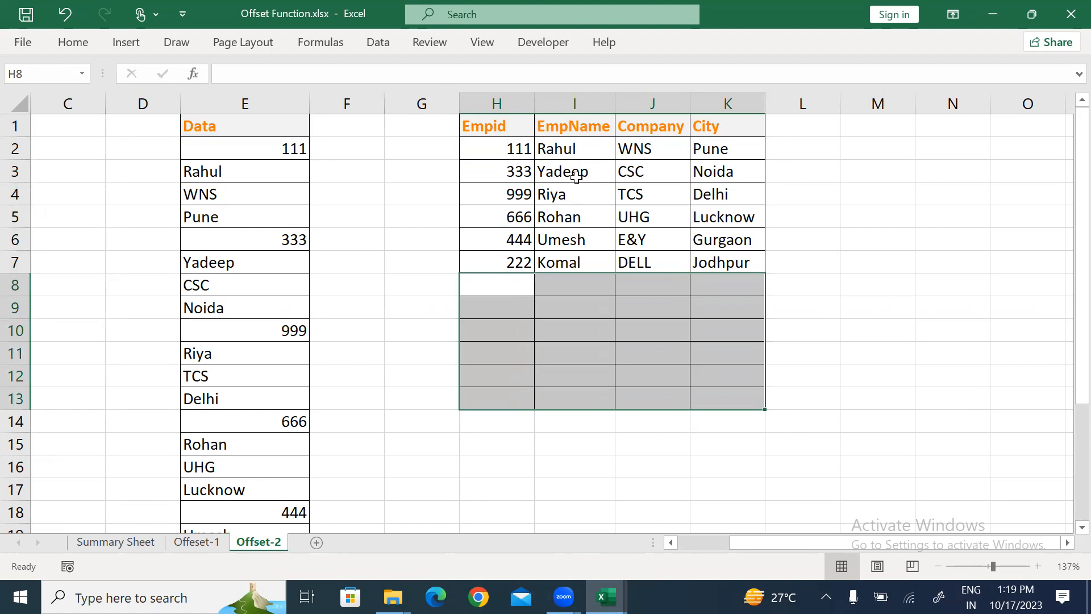
# - Open the OFFSET formula in H2 for editing to examine its arguments
pyautogui.press('Down')
pyautogui.press('Up')
pyautogui.press('Up')
pyautogui.press('Up')
pyautogui.press('Up')
pyautogui.press('Up')
pyautogui.press('Up')
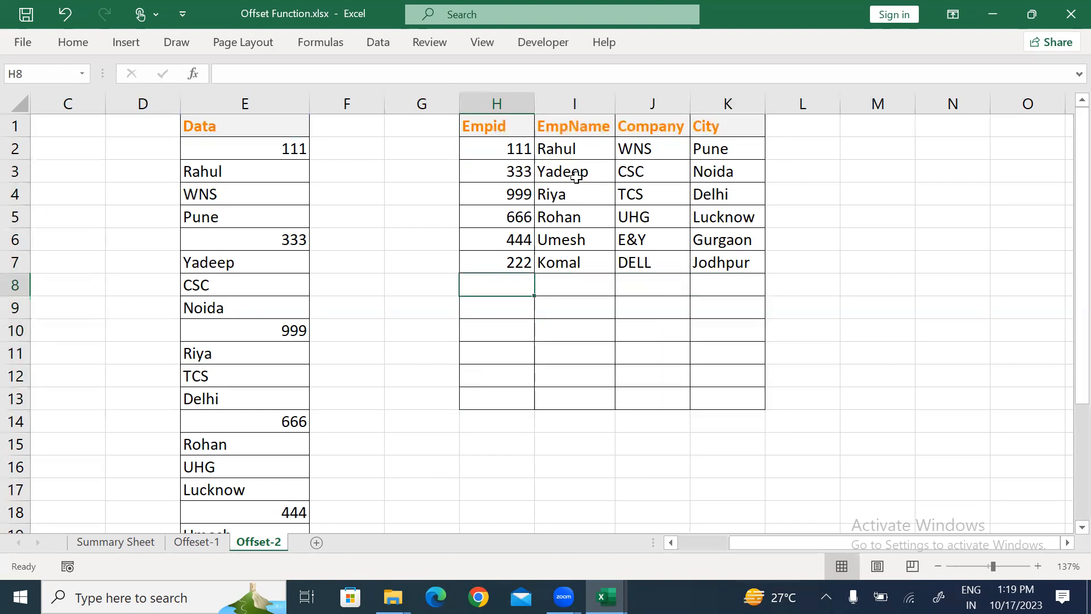
pyautogui.press('Up')
pyautogui.press('F2')
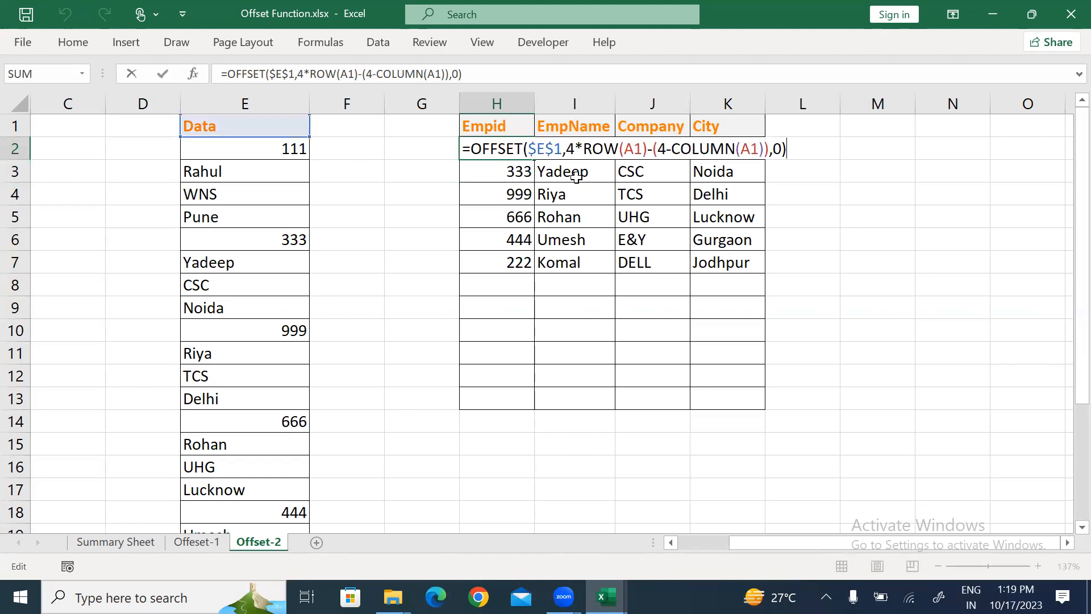
# - Copy the rows argument 4*ROW(A1)-(4-COLUMN(A1)) out of the OFFSET formula in H2, leaving the formula intact
pyautogui.press('Left')
pyautogui.press('Left')
pyautogui.press('Left')
pyautogui.hotkey('shift', 'Left')
pyautogui.hotkey('shift', 'Left')
pyautogui.hotkey('shift', 'Left')
pyautogui.hotkey('shift', 'Left')
pyautogui.hotkey('shift', 'Left')
pyautogui.hotkey('shift', 'Left')
pyautogui.hotkey('shift', 'Left')
pyautogui.hotkey('shift', 'Left')
pyautogui.hotkey('shift', 'Left')
pyautogui.hotkey('shift', 'Left')
pyautogui.hotkey('shift', 'Left')
pyautogui.hotkey('shift', 'Left')
pyautogui.hotkey('shift', 'Left')
pyautogui.hotkey('shift', 'Left')
pyautogui.hotkey('shift', 'Left')
pyautogui.hotkey('shift', 'Left')
pyautogui.hotkey('shift', 'Left')
pyautogui.hotkey('shift', 'Left')
pyautogui.hotkey('shift', 'Left')
pyautogui.hotkey('shift', 'Left')
pyautogui.hotkey('ctrl', 'c')
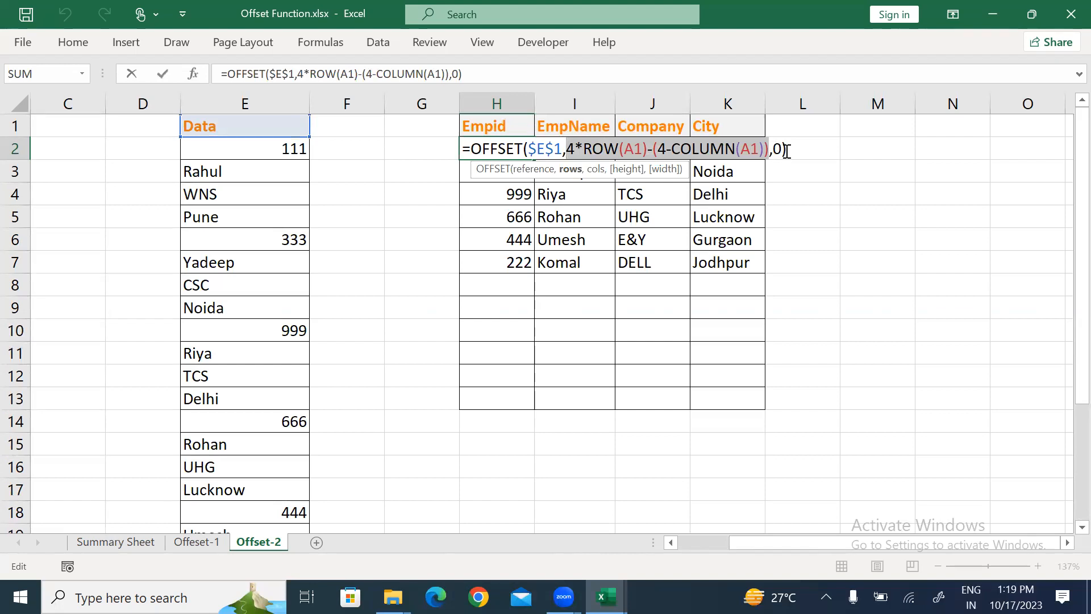
pyautogui.press('Return')
# - Remove the borders from the empty cells below the employee table, covering range G8:L14
pyautogui.press('Down')
pyautogui.press('Down')
pyautogui.press('Down')
pyautogui.press('Down')
pyautogui.press('Down')
pyautogui.press('Down')
pyautogui.press('Left')
pyautogui.press('Up')
pyautogui.hotkey('shift', 'Right')
pyautogui.hotkey('shift', 'Right')
pyautogui.hotkey('shift', 'Right')
pyautogui.hotkey('shift', 'Right')
pyautogui.hotkey('shift', 'Right')
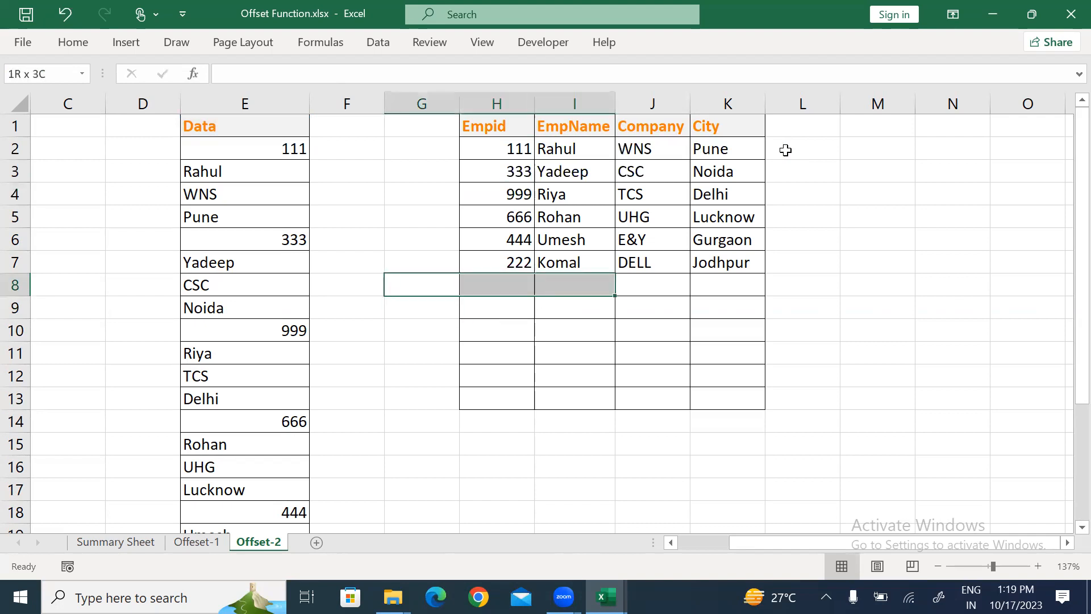
pyautogui.hotkey('shift', 'Down')
pyautogui.hotkey('shift', 'Down')
pyautogui.hotkey('shift', 'Down')
pyautogui.hotkey('shift', 'Down')
pyautogui.hotkey('shift', 'Down')
pyautogui.hotkey('shift', 'Down')
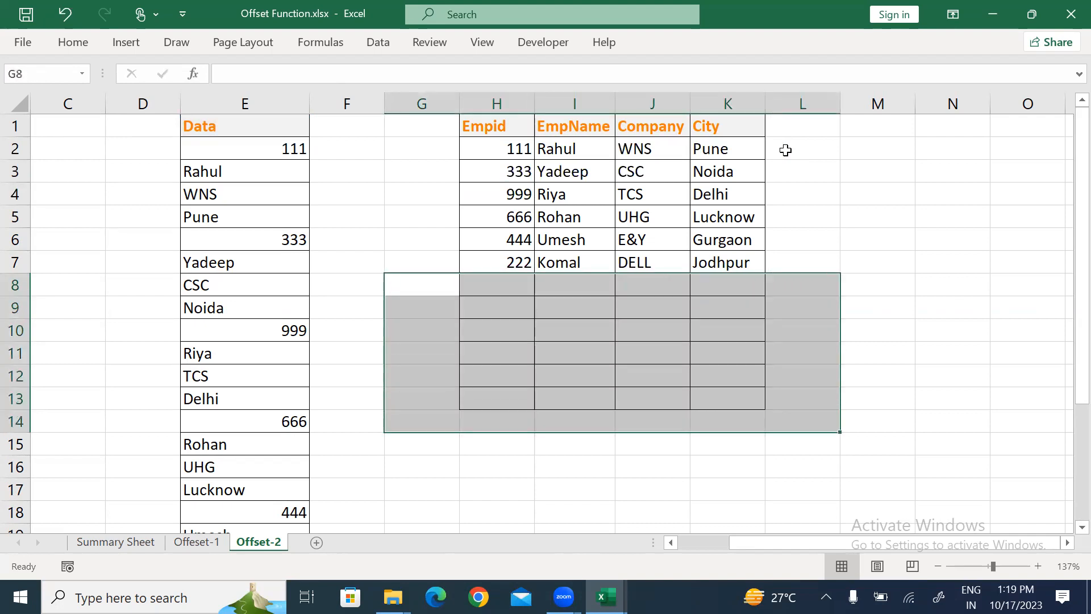
# - Paste the copied expression 4*ROW(A1)-(4-COLUMN(A1)) as text into cell M1
pyautogui.press('Up')
pyautogui.press('Up')
pyautogui.press('Up')
pyautogui.press('Up')
pyautogui.press('Up')
pyautogui.press('Up')
pyautogui.press('Up')
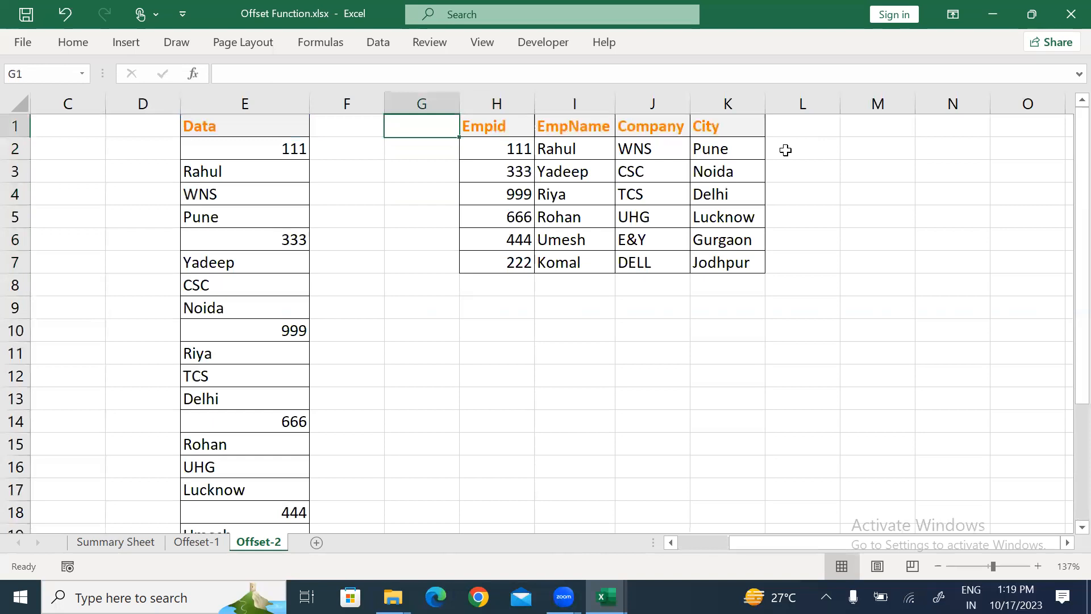
pyautogui.press('Right')
pyautogui.press('Right')
pyautogui.press('Right')
pyautogui.press('Right')
pyautogui.press('Right')
pyautogui.press('Right')
pyautogui.press('Right')
pyautogui.press('Right')
pyautogui.press('Right')
pyautogui.press('Right')
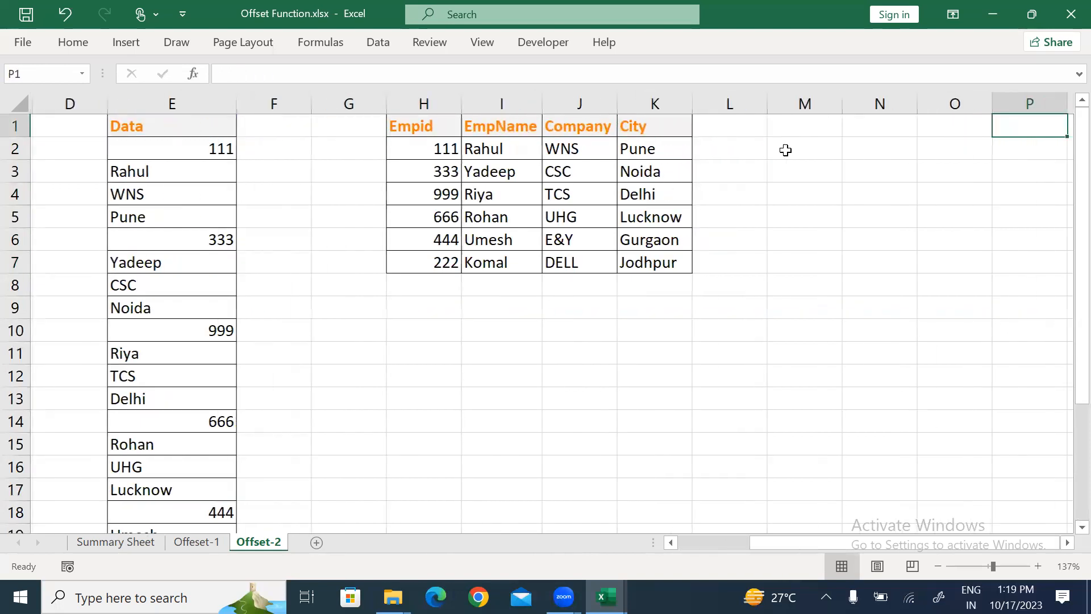
pyautogui.press('Left')
pyautogui.press('Left')
pyautogui.press('Left')
pyautogui.press('Left')
pyautogui.hotkey('ctrl', 'v')
pyautogui.press('Down')
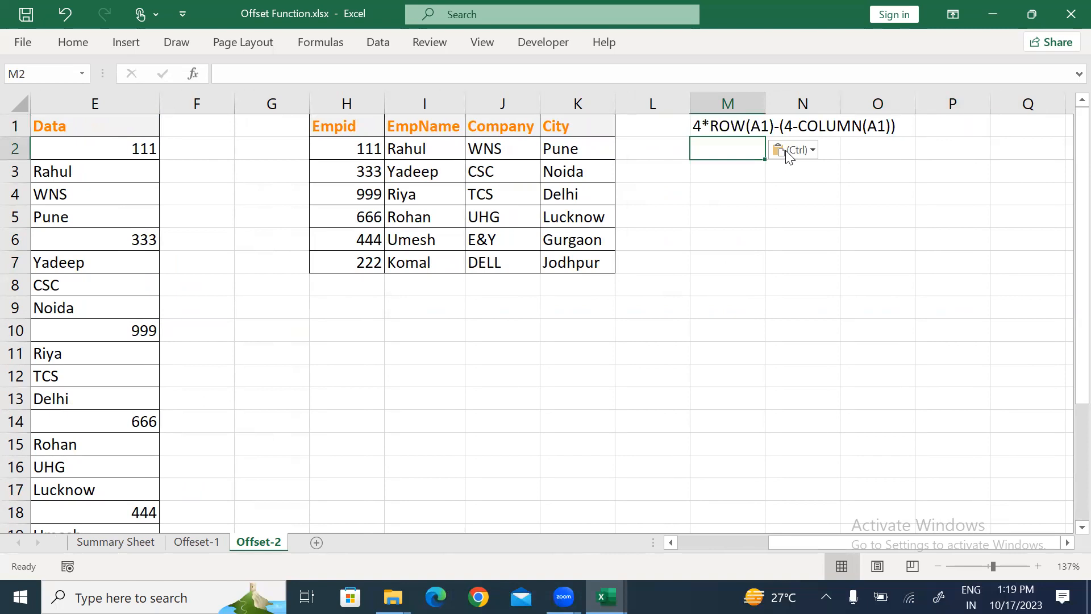
# - Enter the formula =4*ROW(A1) in cell M5
pyautogui.press('Down')
pyautogui.press('Down')
pyautogui.press('Down')
pyautogui.press('Down')
pyautogui.press('Down')
pyautogui.press('Up')
pyautogui.press('Up')
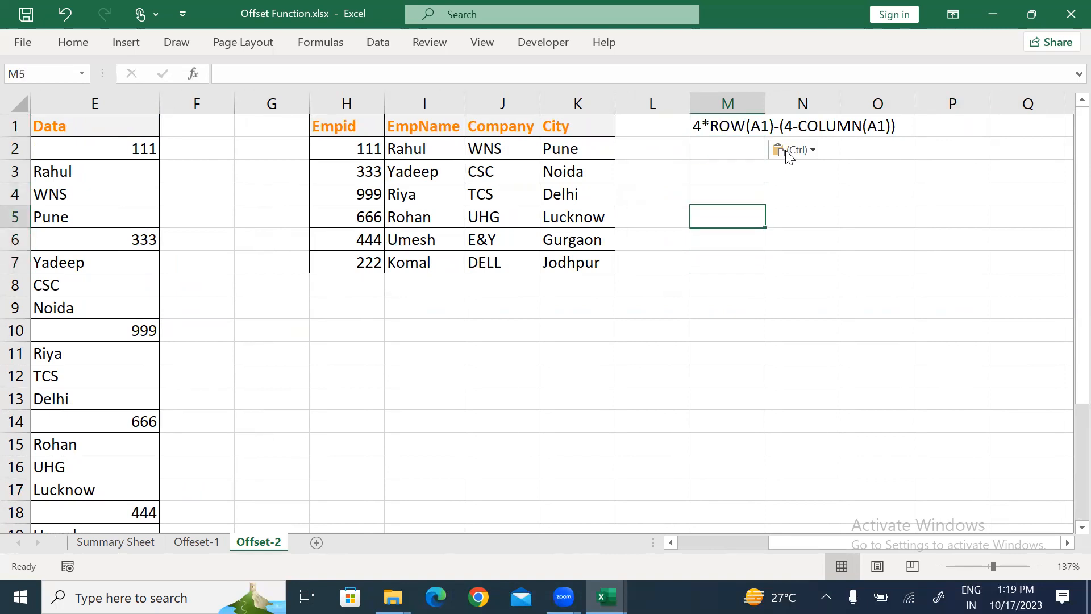
pyautogui.write('=4*')
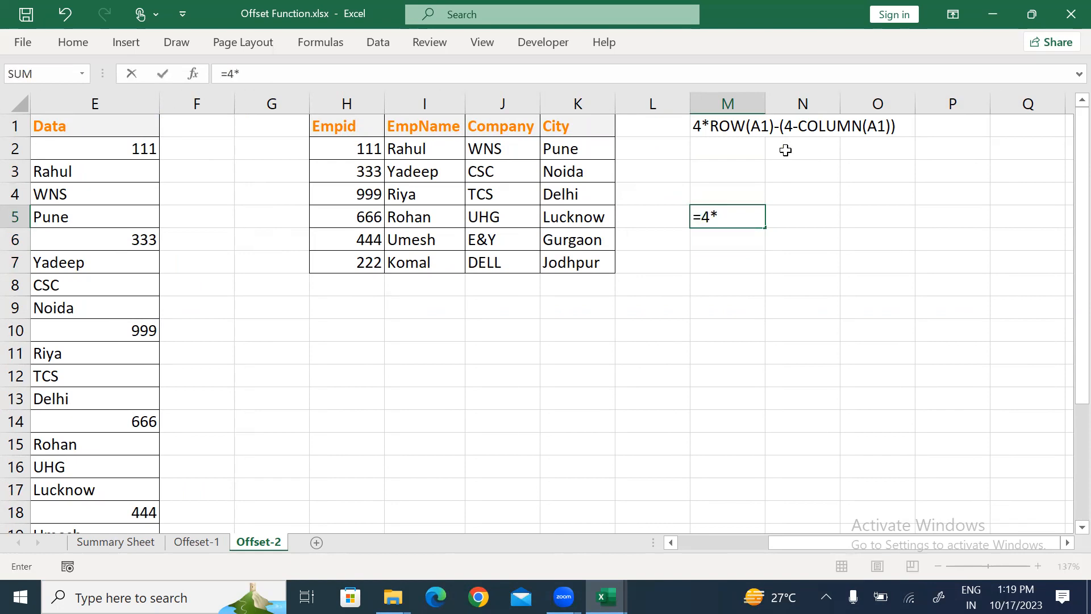
pyautogui.press('Print')
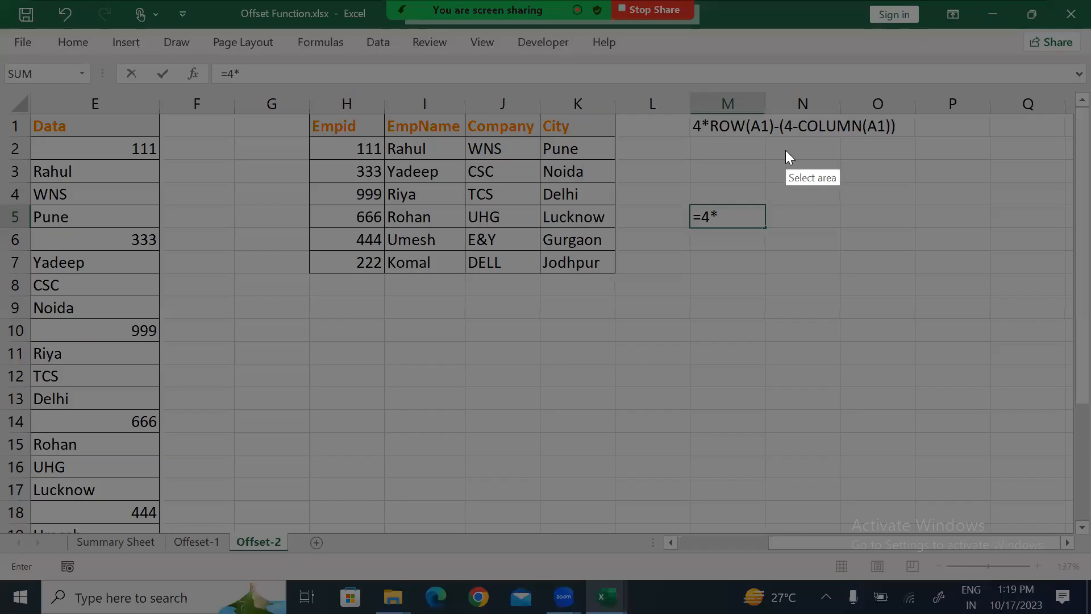
pyautogui.press('XF86MonBrightnessUp')
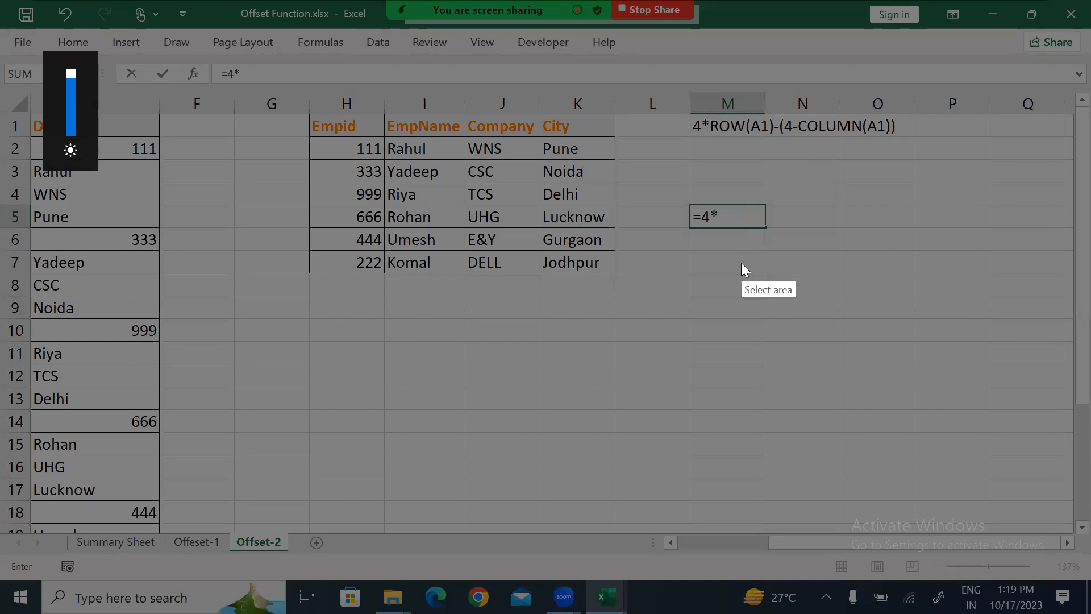
pyautogui.press('Escape')
pyautogui.press('BackSpace')
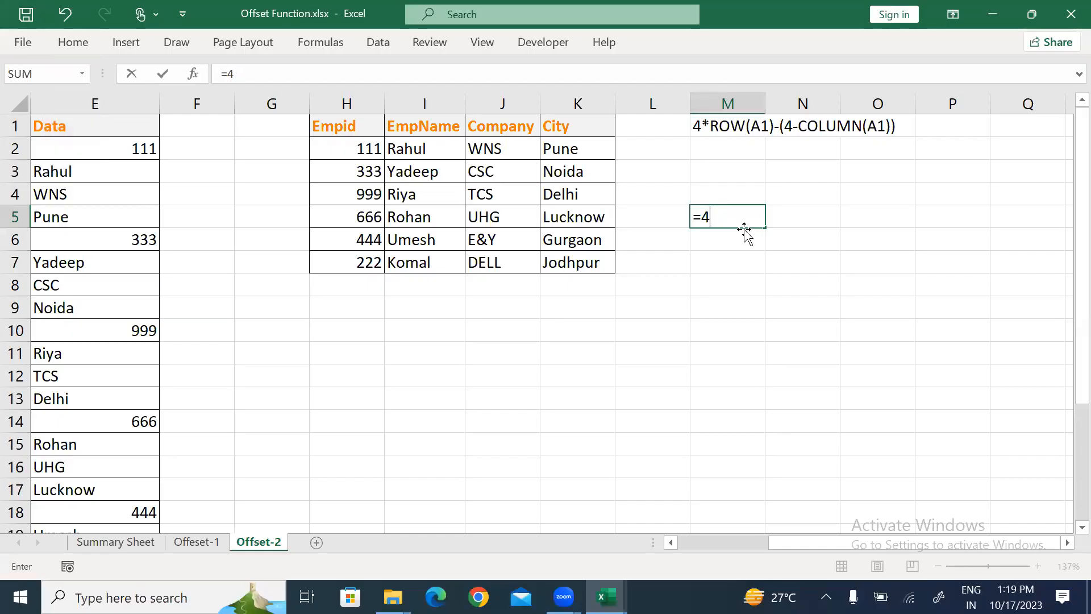
pyautogui.press('XF86MonBrightnessDown')
pyautogui.press('XF86MonBrightnessDown')
pyautogui.press('XF86MonBrightnessDown')
pyautogui.write('*')
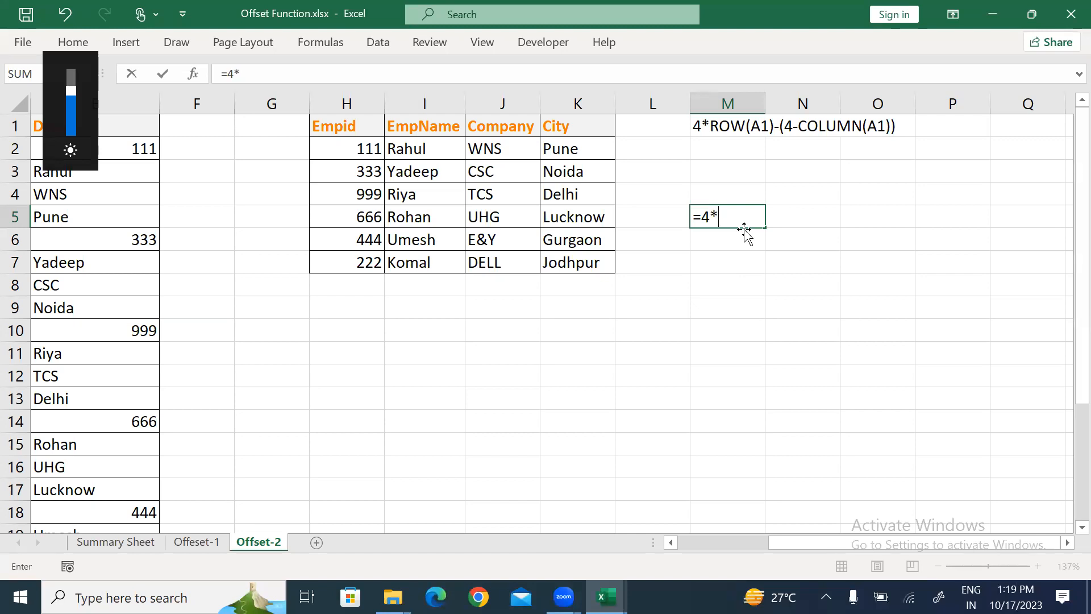
pyautogui.write('row')
pyautogui.press('Tab')
pyautogui.write('A1)')
pyautogui.press('Return')
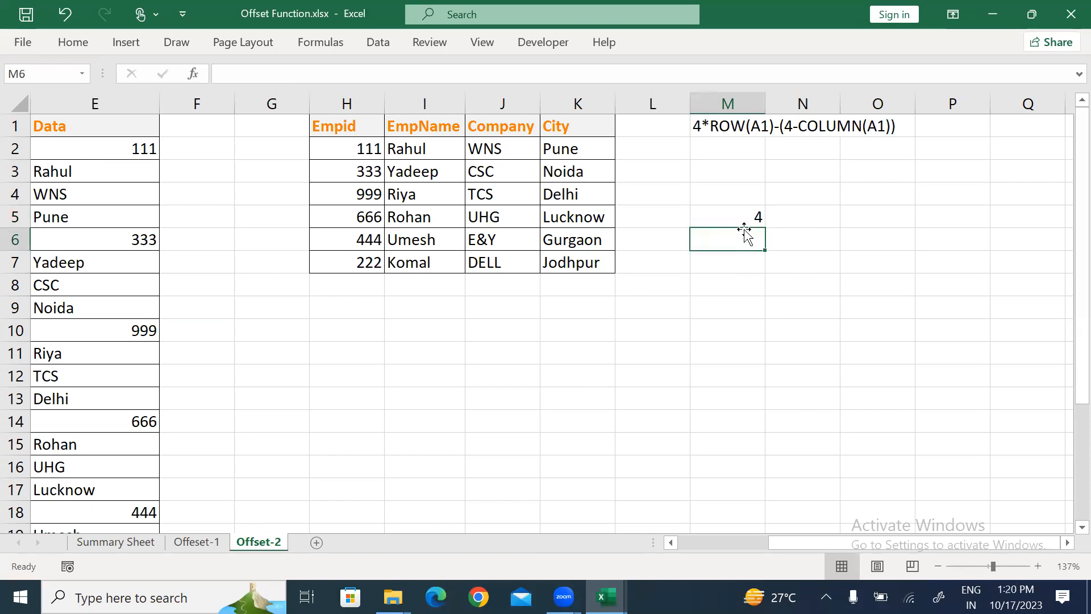
# - Set cell M5 to the constant 4 and enter the formula =ROW(A1) in cell N5
pyautogui.press('Up')
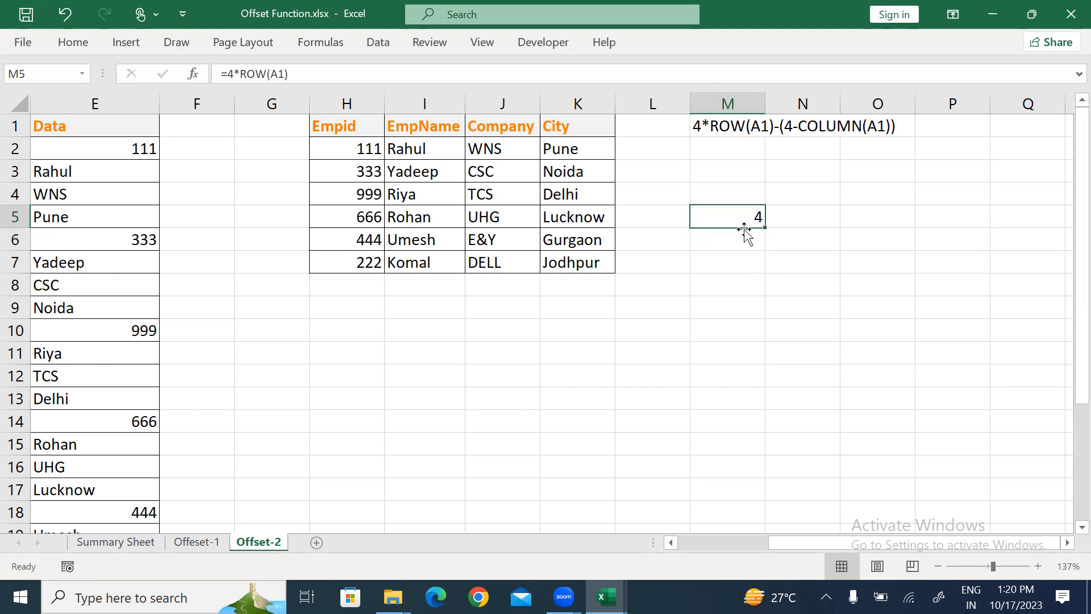
pyautogui.write('4')
pyautogui.press('Return')
pyautogui.press('Up')
pyautogui.press('Right')
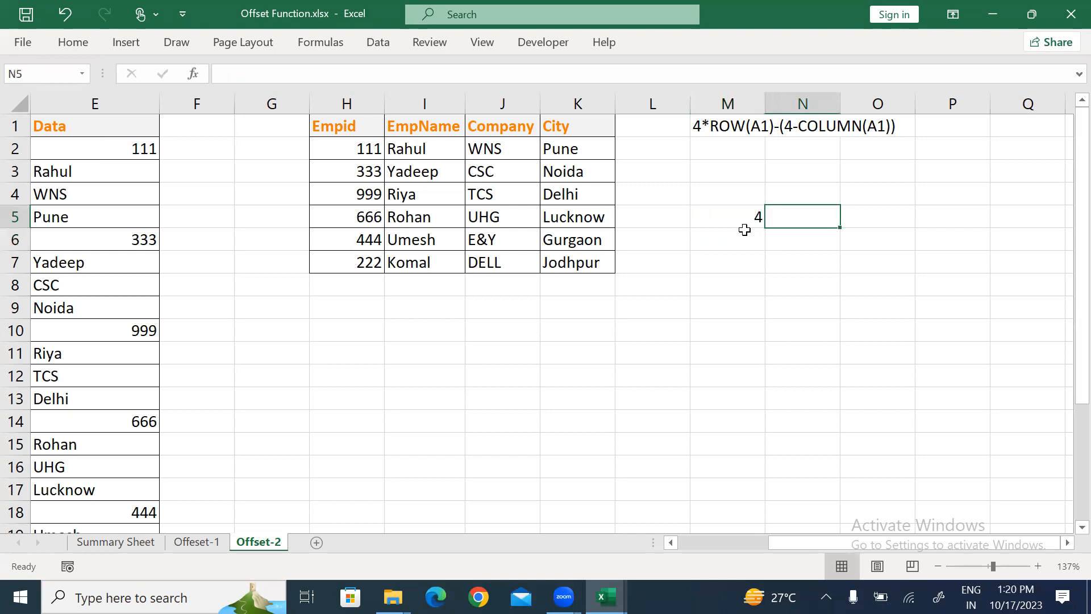
pyautogui.write('=ROW(A1)')
pyautogui.press('Return')
# - Fill the constant and the ROW formula from M5:N5 down to row 16
pyautogui.press('Up')
pyautogui.hotkey('shift', 'Down')
pyautogui.hotkey('shift', 'Down')
pyautogui.hotkey('shift', 'Down')
pyautogui.hotkey('shift', 'Down')
pyautogui.hotkey('shift', 'Down')
pyautogui.hotkey('shift', 'Down')
pyautogui.hotkey('shift', 'Down')
pyautogui.hotkey('shift', 'Down')
pyautogui.hotkey('shift', 'Down')
pyautogui.hotkey('shift', 'Down')
pyautogui.hotkey('shift', 'Down')
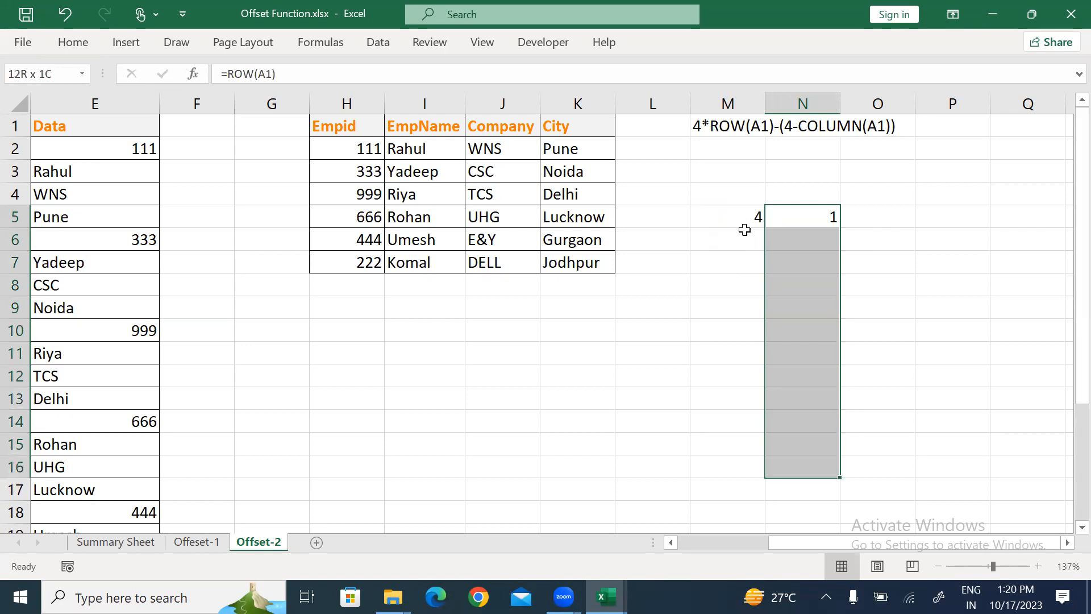
pyautogui.hotkey('shift', 'Left')
pyautogui.hotkey('ctrl', 'd')
pyautogui.press('Down')
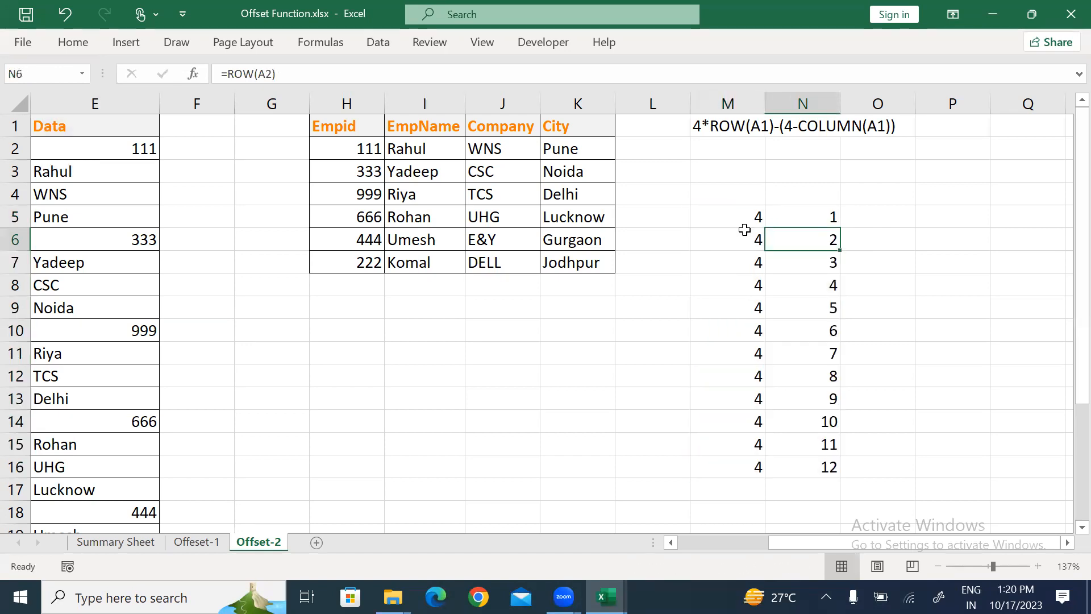
# - Examine the constants in M5:M16 alongside the ROW formulas in N5:N16
pyautogui.press('Left')
pyautogui.press('Up')
pyautogui.hotkey('shift', 'Down')
pyautogui.hotkey('shift', 'Down')
pyautogui.hotkey('shift', 'Down')
pyautogui.hotkey('shift', 'Down')
pyautogui.hotkey('shift', 'Down')
pyautogui.hotkey('shift', 'Down')
pyautogui.hotkey('shift', 'Down')
pyautogui.hotkey('shift', 'Down')
pyautogui.hotkey('shift', 'Down')
pyautogui.hotkey('shift', 'Down')
pyautogui.hotkey('shift', 'Down')
pyautogui.press('Right')
pyautogui.hotkey('shift', 'Down')
pyautogui.hotkey('shift', 'Down')
pyautogui.hotkey('shift', 'Down')
pyautogui.hotkey('shift', 'Down')
pyautogui.hotkey('shift', 'Down')
pyautogui.hotkey('shift', 'Down')
pyautogui.hotkey('shift', 'Down')
pyautogui.hotkey('shift', 'Down')
pyautogui.hotkey('shift', 'Down')
pyautogui.hotkey('shift', 'Down')
pyautogui.hotkey('shift', 'Down')
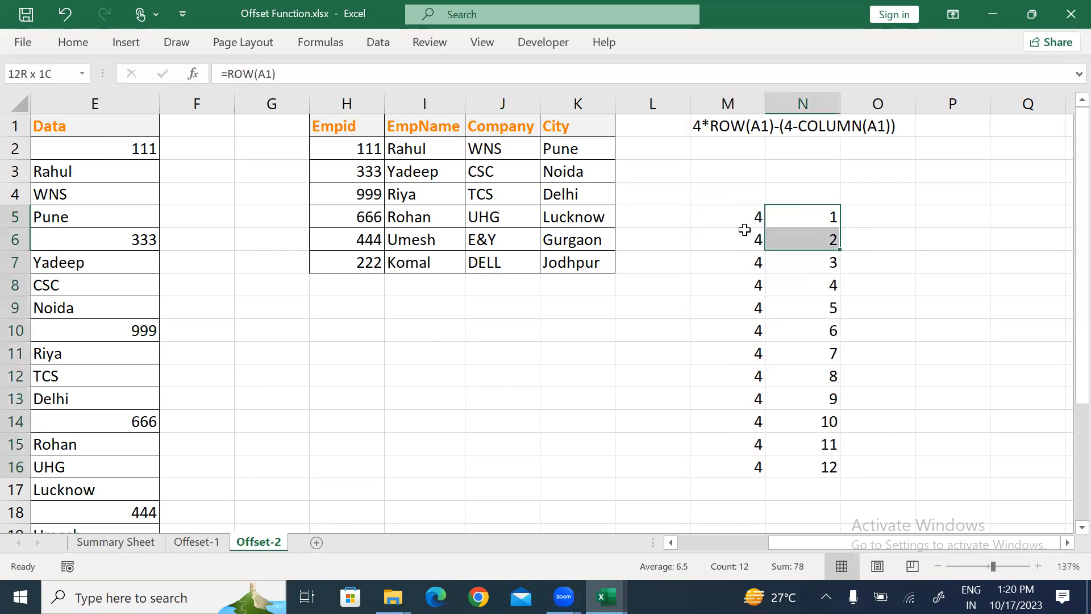
pyautogui.press('Down')
pyautogui.press('Down')
pyautogui.press('Down')
pyautogui.press('Down')
pyautogui.press('Down')
pyautogui.press('Down')
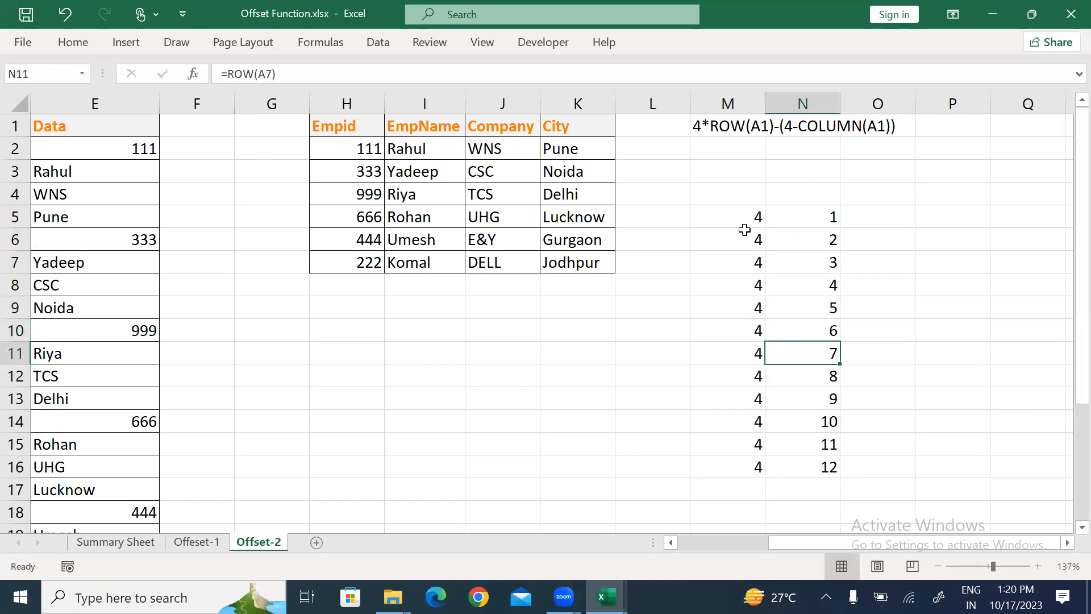
pyautogui.press('Up')
pyautogui.press('Up')
pyautogui.press('Up')
pyautogui.press('Up')
pyautogui.press('Up')
pyautogui.press('Up')
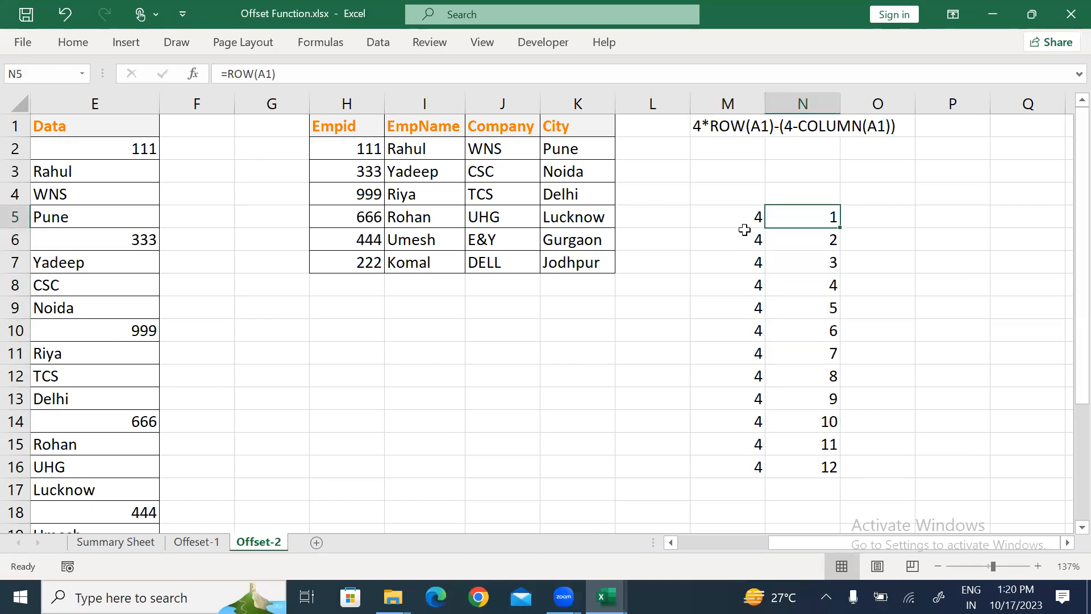
# - Enter the formula =M5*N5 in cell O5 to multiply the constant by the row number
pyautogui.press('Right')
pyautogui.write('=')
pyautogui.press('Left')
pyautogui.press('Left')
pyautogui.write('*')
pyautogui.press('Left')
pyautogui.hotkey('ctrl', 'Return')
# - Fill the multiplication formula in O5 down to row 16
pyautogui.hotkey('shift', 'Down')
pyautogui.hotkey('shift', 'Down')
pyautogui.hotkey('shift', 'Down')
pyautogui.hotkey('shift', 'Down')
pyautogui.hotkey('shift', 'Down')
pyautogui.hotkey('shift', 'Down')
pyautogui.hotkey('shift', 'Down')
pyautogui.hotkey('shift', 'Down')
pyautogui.hotkey('shift', 'Down')
pyautogui.hotkey('shift', 'Down')
pyautogui.hotkey('shift', 'Down')
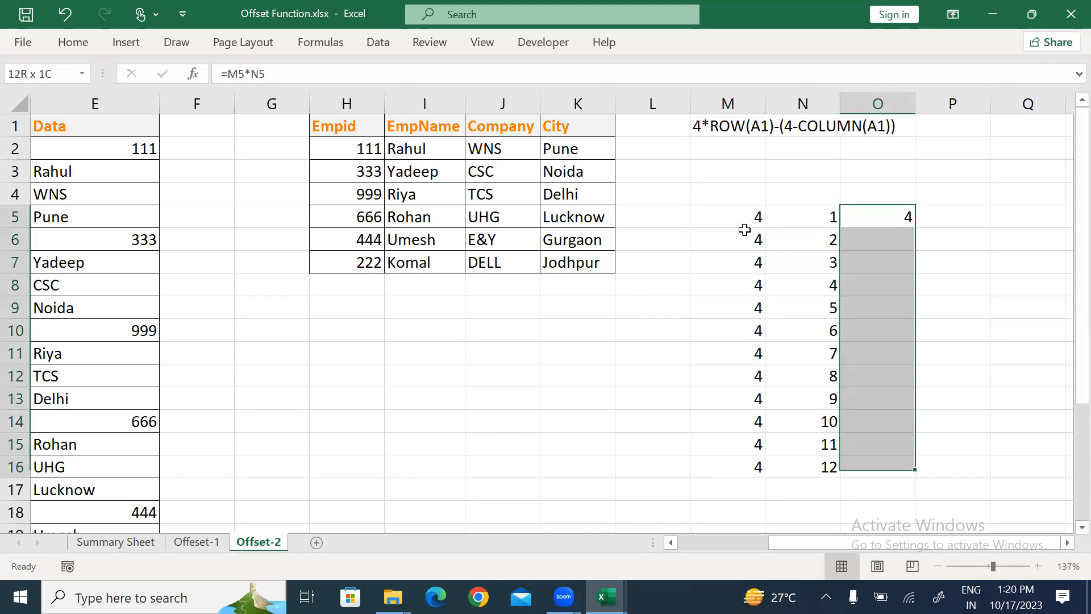
pyautogui.hotkey('ctrl', 'd')
# - Compare the constant and row number pairs in columns M and N with their products in column O
pyautogui.press('Down')
pyautogui.press('Up')
pyautogui.press('Down')
pyautogui.press('Left')
pyautogui.press('Left')
pyautogui.hotkey('shift', 'Right')
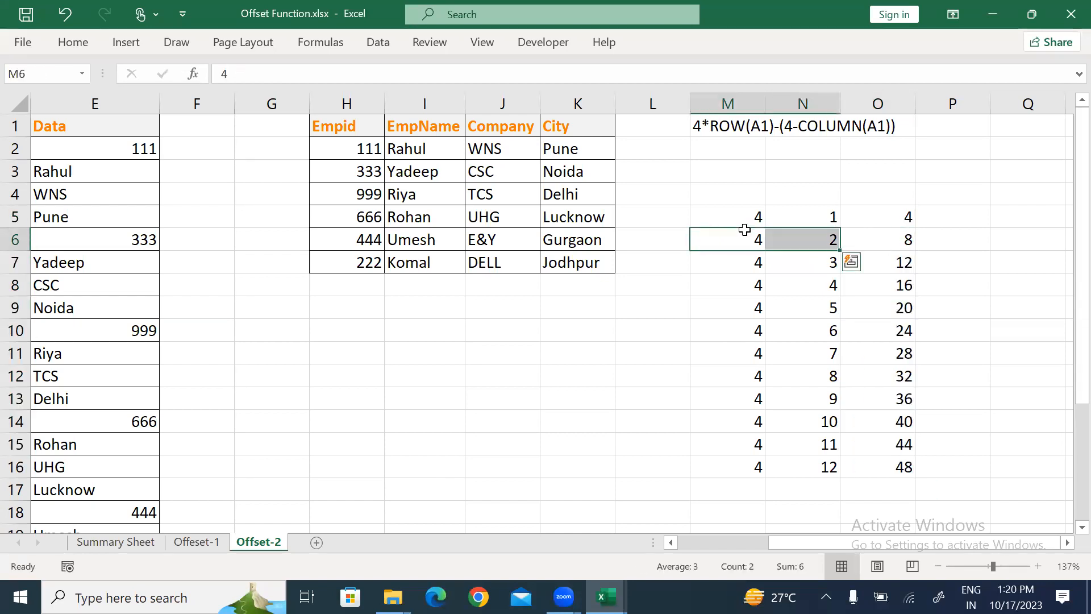
pyautogui.press('Down')
pyautogui.hotkey('shift', 'Right')
pyautogui.press('Down')
pyautogui.hotkey('shift', 'Right')
pyautogui.press('Down')
pyautogui.press('Right')
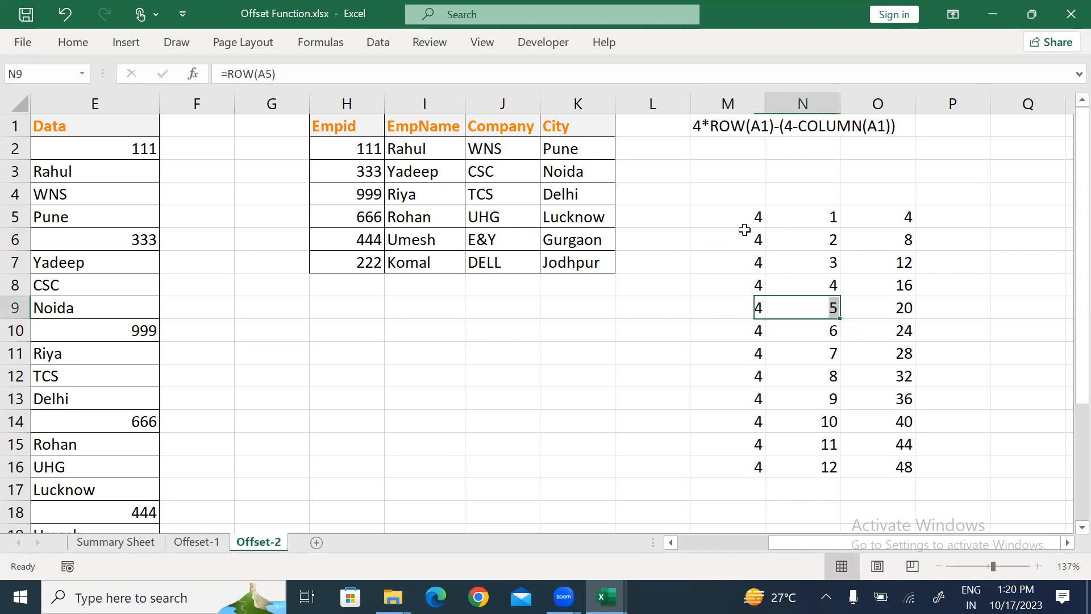
pyautogui.press('Right')
pyautogui.press('Right')
pyautogui.press('Up')
pyautogui.press('Up')
pyautogui.press('Up')
pyautogui.press('Left')
pyautogui.press('Up')
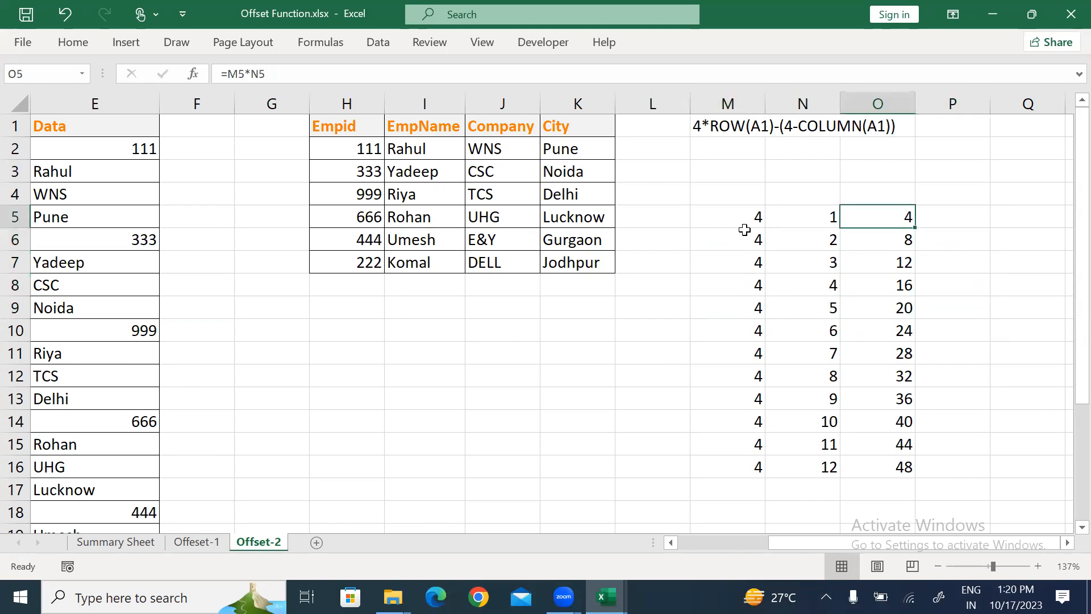
# - Examine the sequence of products in O5:O16
pyautogui.hotkey('shift', 'Down')
pyautogui.hotkey('shift', 'Down')
pyautogui.hotkey('shift', 'Down')
pyautogui.hotkey('shift', 'Down')
pyautogui.hotkey('shift', 'Down')
pyautogui.hotkey('shift', 'Down')
pyautogui.hotkey('shift', 'Down')
pyautogui.hotkey('shift', 'Down')
pyautogui.hotkey('shift', 'Down')
pyautogui.hotkey('shift', 'Down')
pyautogui.hotkey('shift', 'Down')
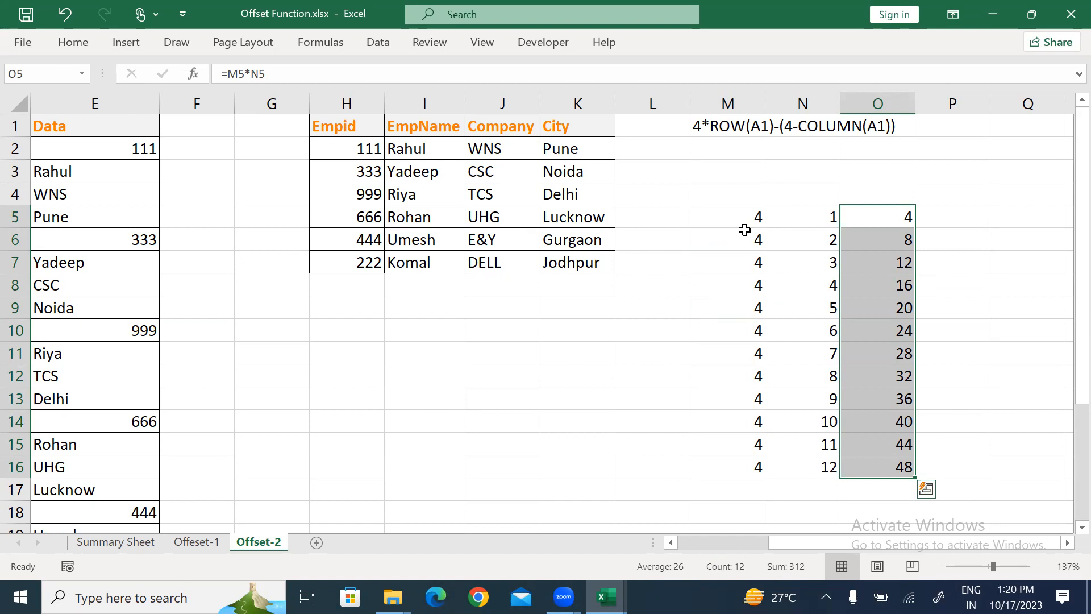
# - Examine the (4-COLUMN(A1)) part of the expression written out in row 1
pyautogui.press('Right')
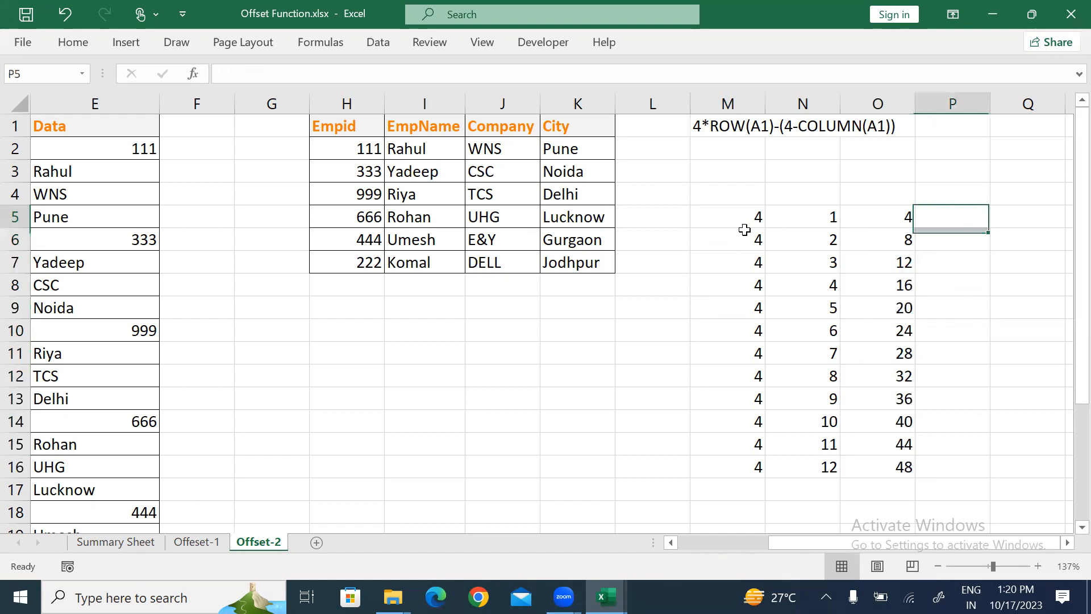
pyautogui.press('Right')
pyautogui.press('Right')
pyautogui.press('Left')
pyautogui.press('Left')
pyautogui.press('Left')
pyautogui.press('Up')
pyautogui.press('Up')
pyautogui.press('Up')
pyautogui.press('Up')
pyautogui.press('Left')
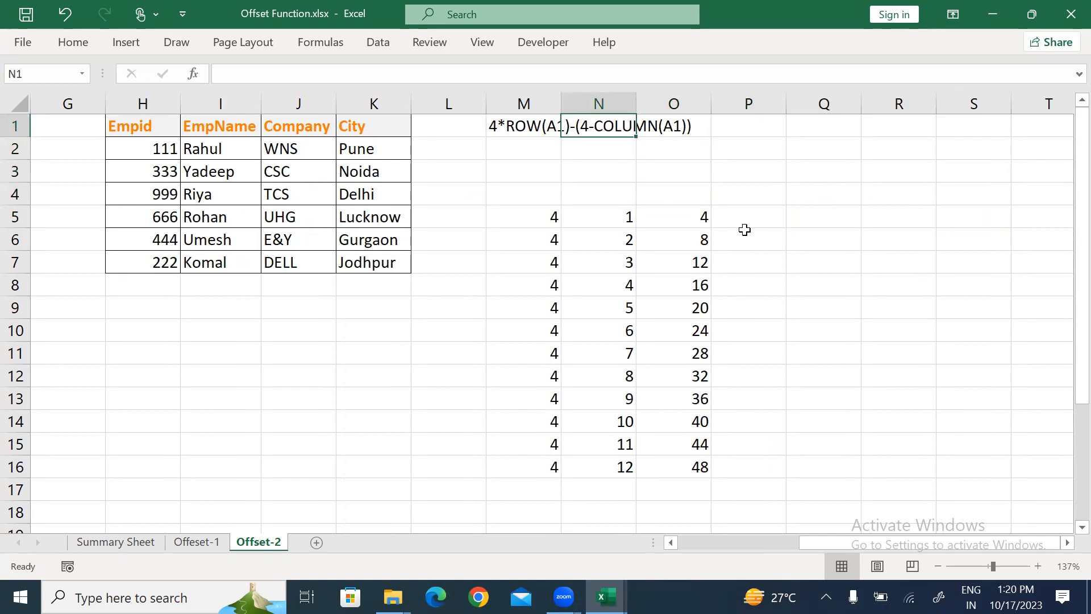
pyautogui.press('Right')
pyautogui.press('Right')
pyautogui.press('Right')
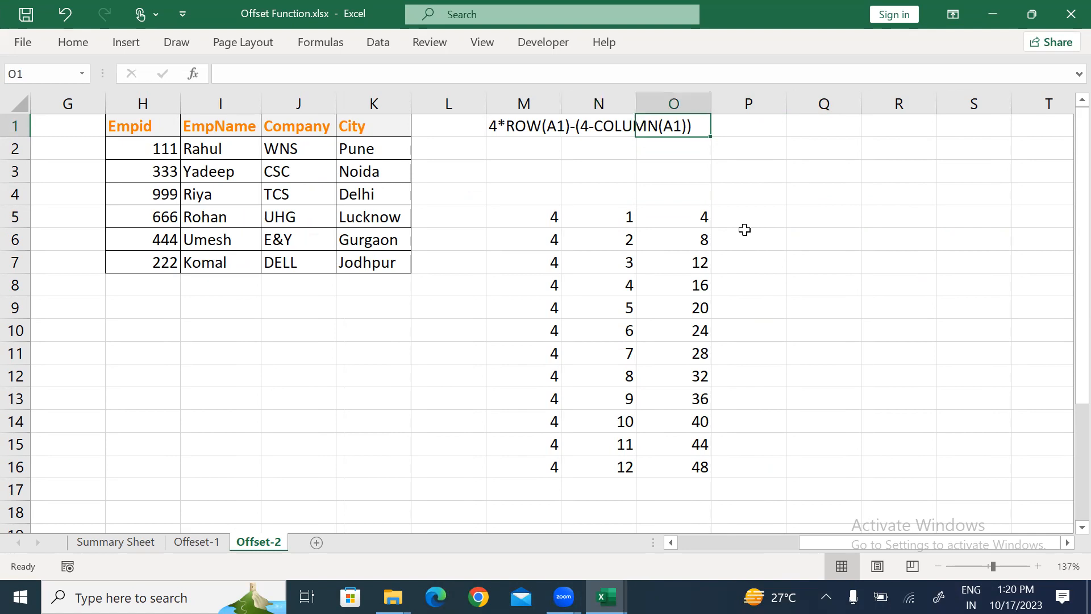
pyautogui.press('Down')
pyautogui.press('Down')
pyautogui.press('Down')
pyautogui.press('Down')
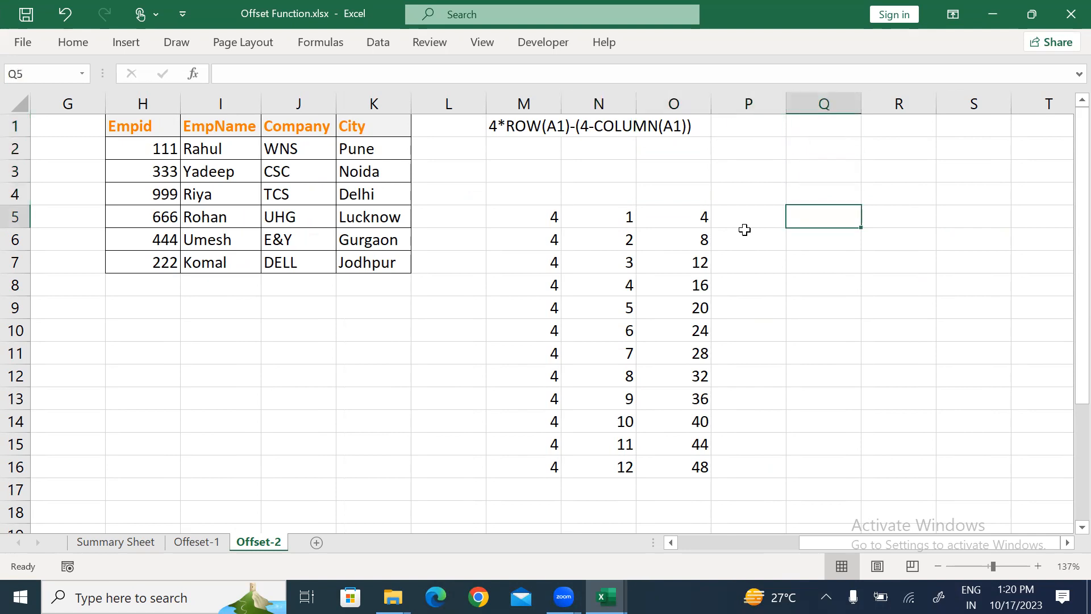
pyautogui.write('=')
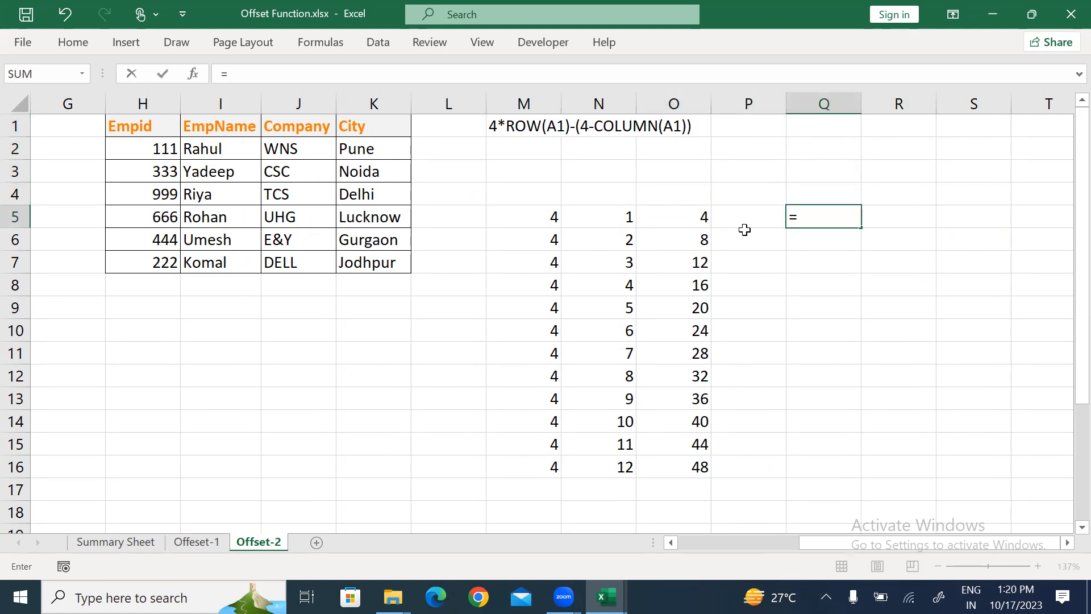
pyautogui.write('4')
pyautogui.press('Escape')
# - Examine the Empid, EmpName, Company and City columns of the OFFSET result table beside the helper columns
pyautogui.press('Left')
pyautogui.press('Left')
pyautogui.press('Left')
pyautogui.press('Left')
pyautogui.press('Left')
pyautogui.press('Left')
pyautogui.press('Left')
pyautogui.press('Left')
pyautogui.press('Left')
pyautogui.press('Left')
pyautogui.press('Left')
pyautogui.press('Left')
pyautogui.press('Left')
pyautogui.press('Left')
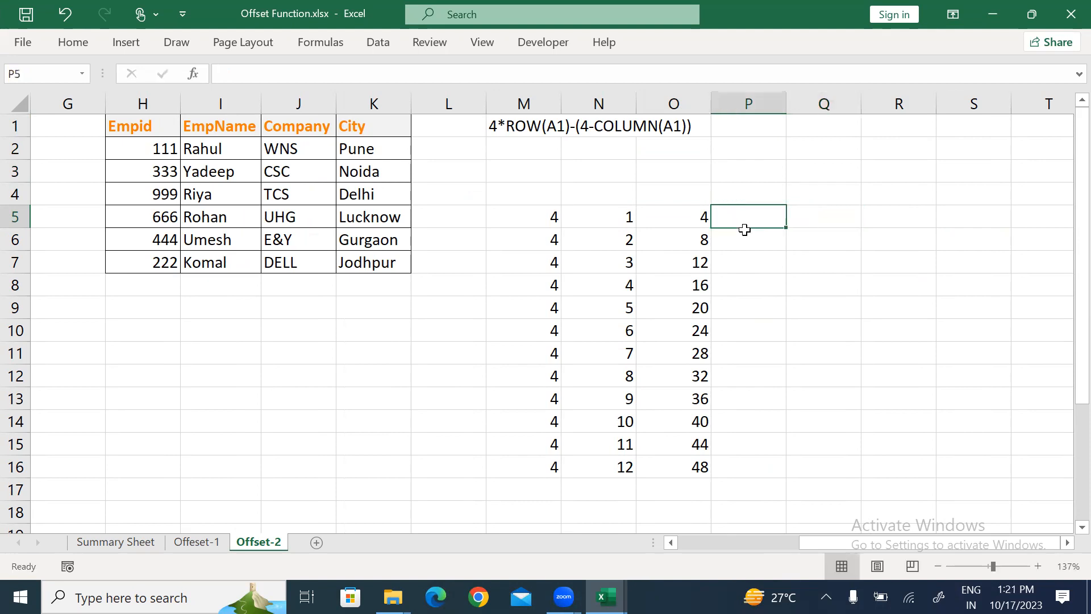
pyautogui.moveTo(500, 135); pyautogui.dragTo(494, 246)
pyautogui.moveTo(577, 147); pyautogui.dragTo(574, 267)
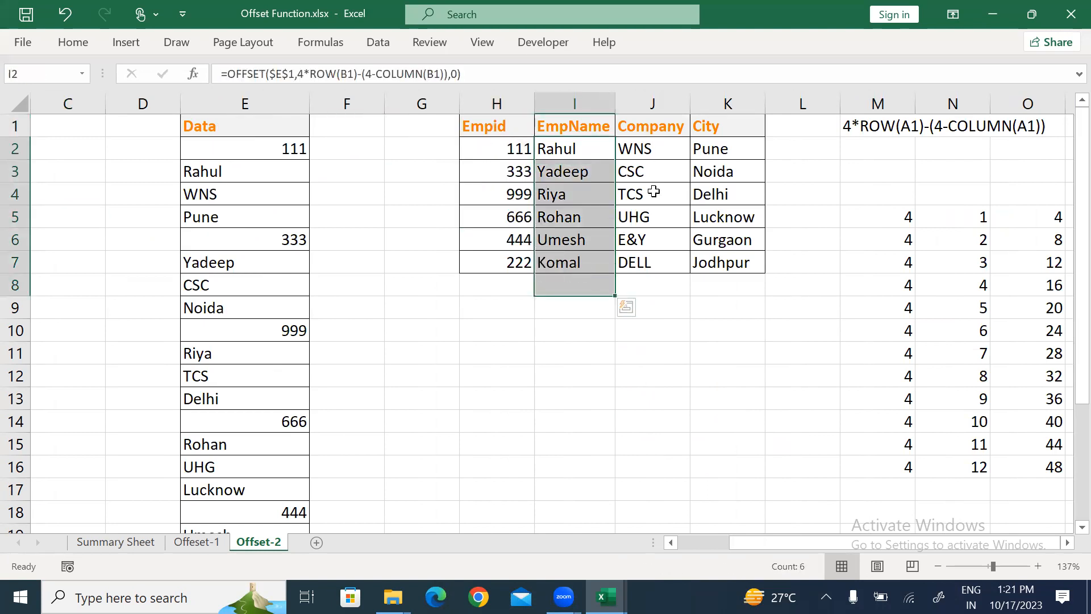
pyautogui.moveTo(652, 147); pyautogui.dragTo(652, 266)
pyautogui.moveTo(717, 146); pyautogui.dragTo(721, 275)
pyautogui.click(784, 198)
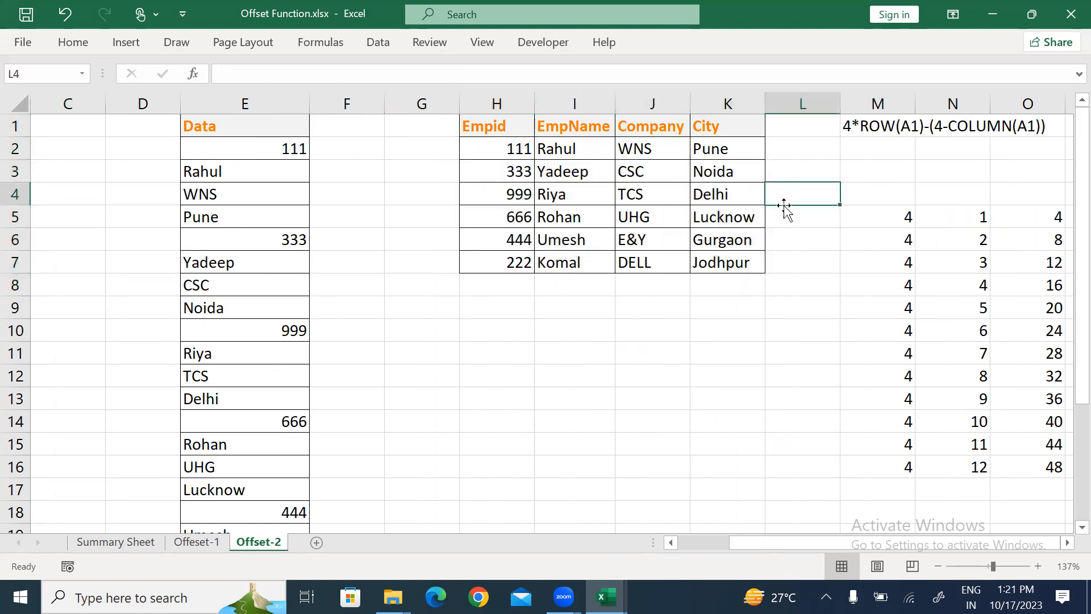
pyautogui.click(859, 234)
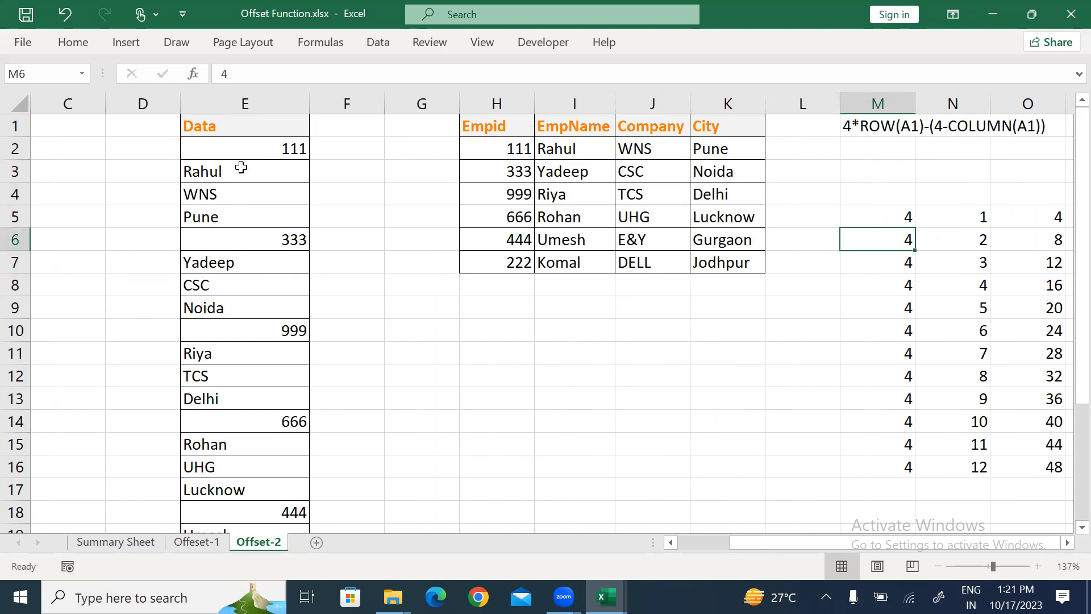
# - Examine the four-row record blocks in the Data column E
pyautogui.click(244, 123)
pyautogui.click(245, 144)
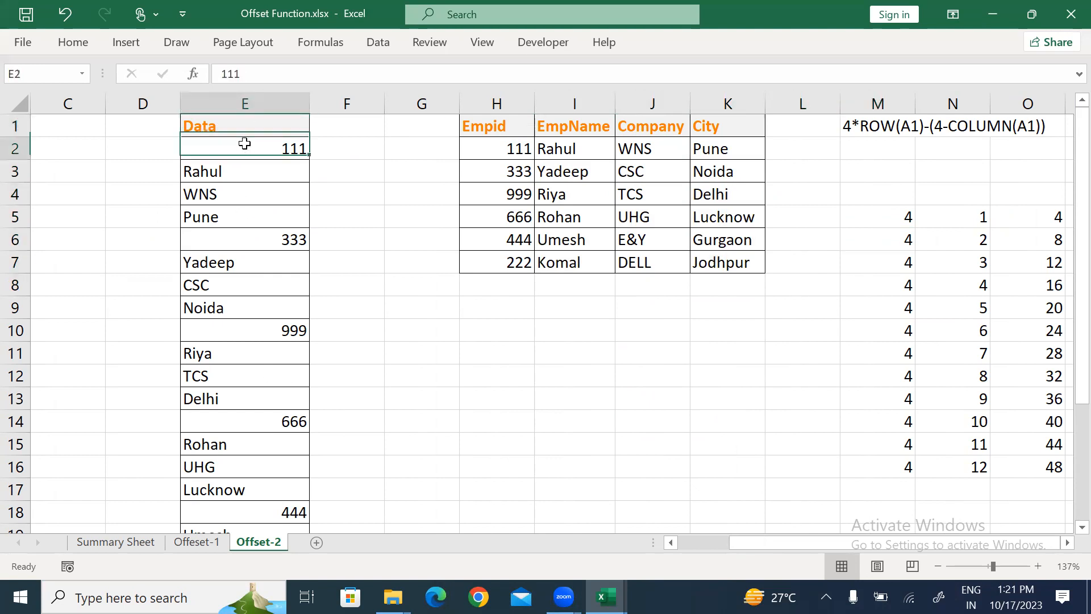
pyautogui.moveTo(245, 144); pyautogui.dragTo(254, 487)
pyautogui.click(248, 242)
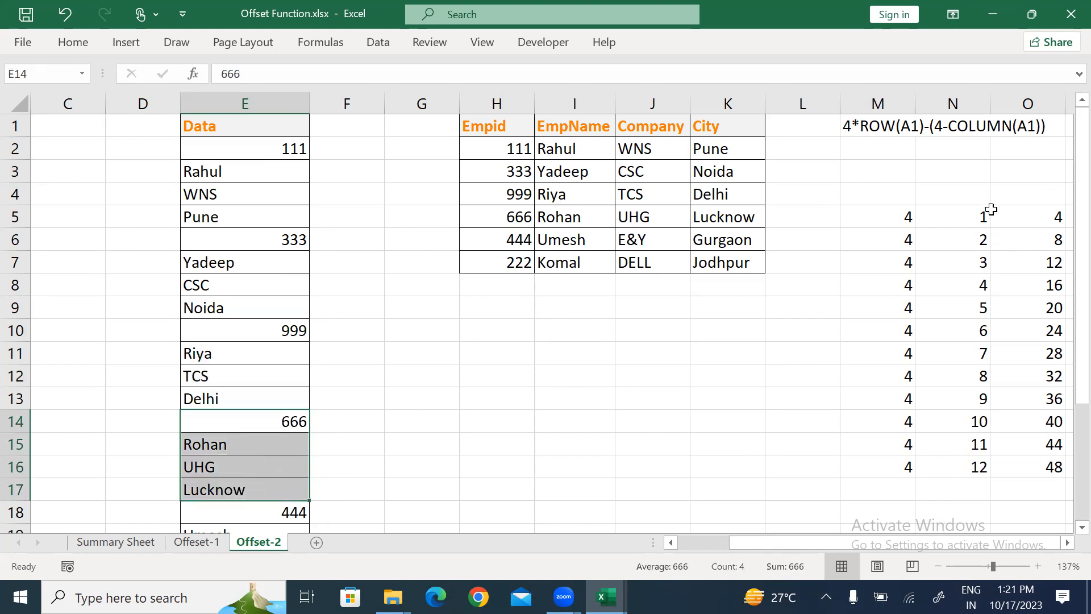
# - Enter the constant 4 in cell Q5
pyautogui.click(1018, 218)
pyautogui.press('Right')
pyautogui.press('Right')
pyautogui.press('Right')
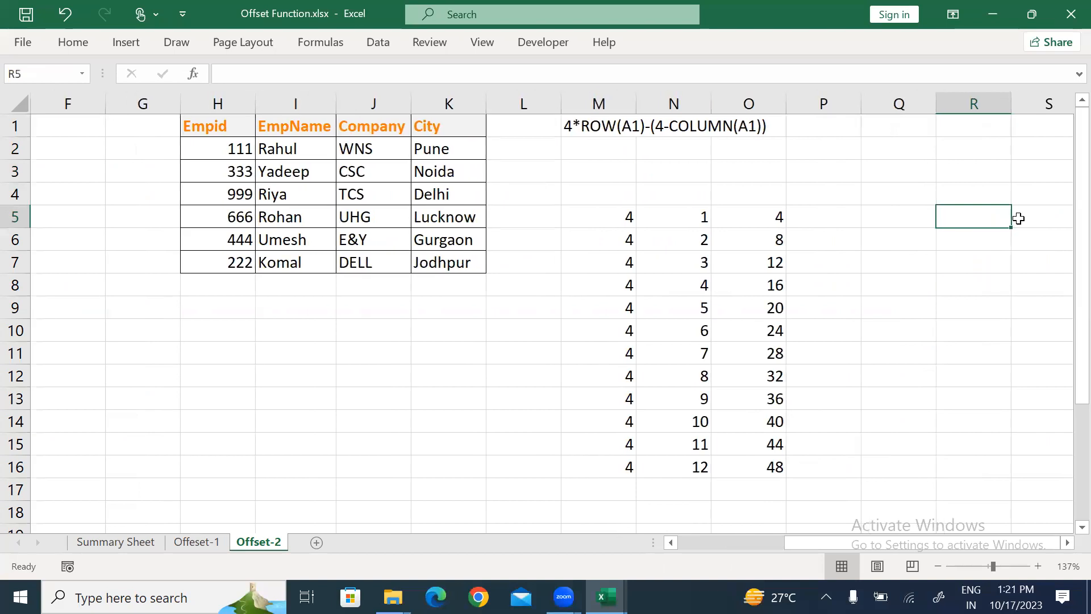
pyautogui.press('Left')
pyautogui.press('Left')
pyautogui.press('Right')
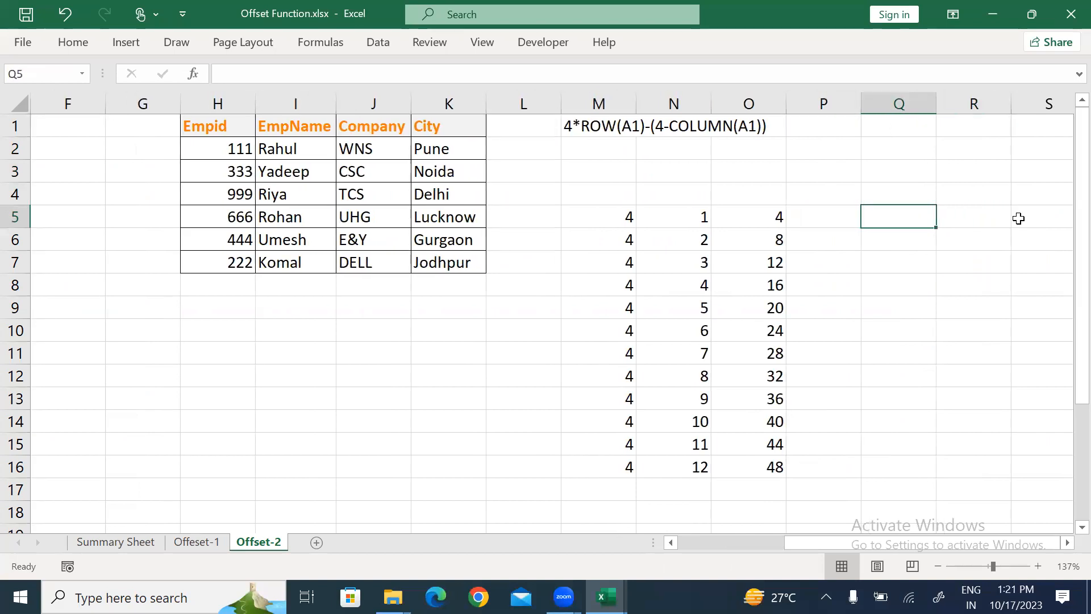
pyautogui.write('4')
pyautogui.press('Return')
pyautogui.press('Up')
# - Fill the constant in Q5 down to row 16
pyautogui.hotkey('shift', 'Down')
pyautogui.hotkey('shift', 'Down')
pyautogui.hotkey('shift', 'Down')
pyautogui.hotkey('shift', 'Down')
pyautogui.hotkey('shift', 'Down')
pyautogui.hotkey('shift', 'Down')
pyautogui.hotkey('shift', 'Down')
pyautogui.hotkey('shift', 'Down')
pyautogui.hotkey('shift', 'Down')
pyautogui.hotkey('shift', 'Down')
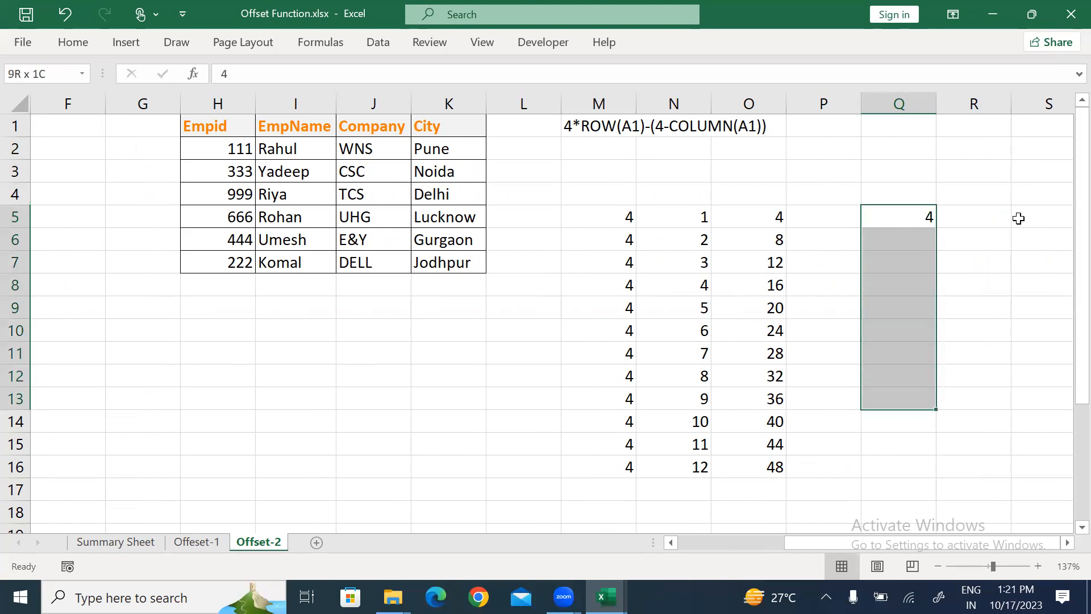
pyautogui.hotkey('ctrl', 'd')
# - Enter the formula =COLUMN(A1) in cell R5
pyautogui.press('Right')
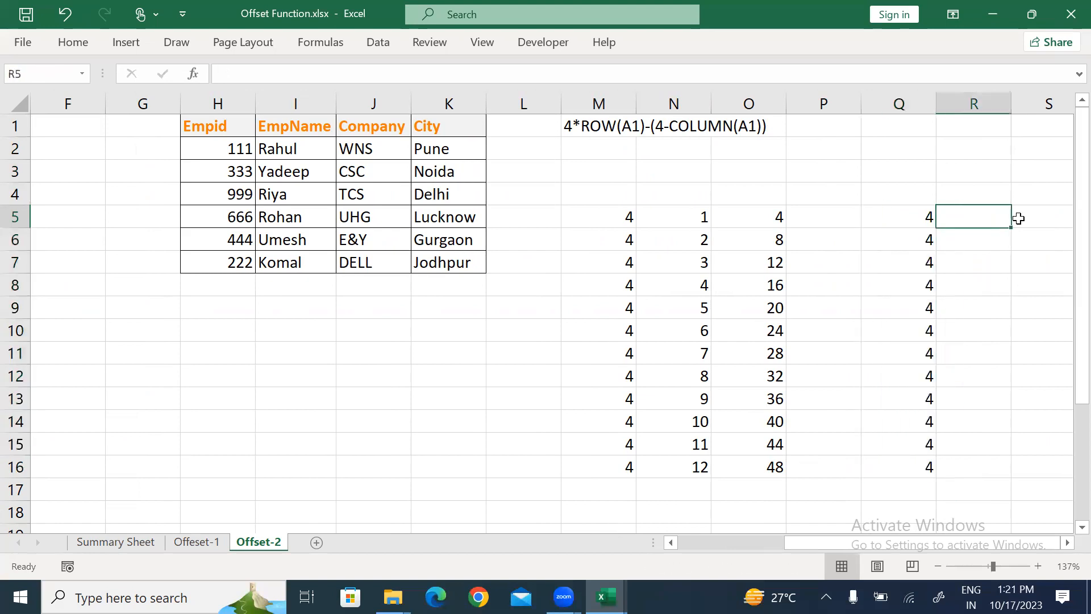
pyautogui.write('=col')
pyautogui.press('Tab')
pyautogui.write('A1)')
pyautogui.press('Return')
pyautogui.press('Up')
# - Fill the COLUMN formula in R5 down to row 16
pyautogui.hotkey('shift', 'Down')
pyautogui.hotkey('shift', 'Down')
pyautogui.hotkey('shift', 'Down')
pyautogui.hotkey('shift', 'Down')
pyautogui.hotkey('shift', 'Down')
pyautogui.hotkey('shift', 'Down')
pyautogui.hotkey('shift', 'Down')
pyautogui.hotkey('shift', 'Down')
pyautogui.hotkey('shift', 'Down')
pyautogui.hotkey('shift', 'Down')
pyautogui.hotkey('shift', 'Down')
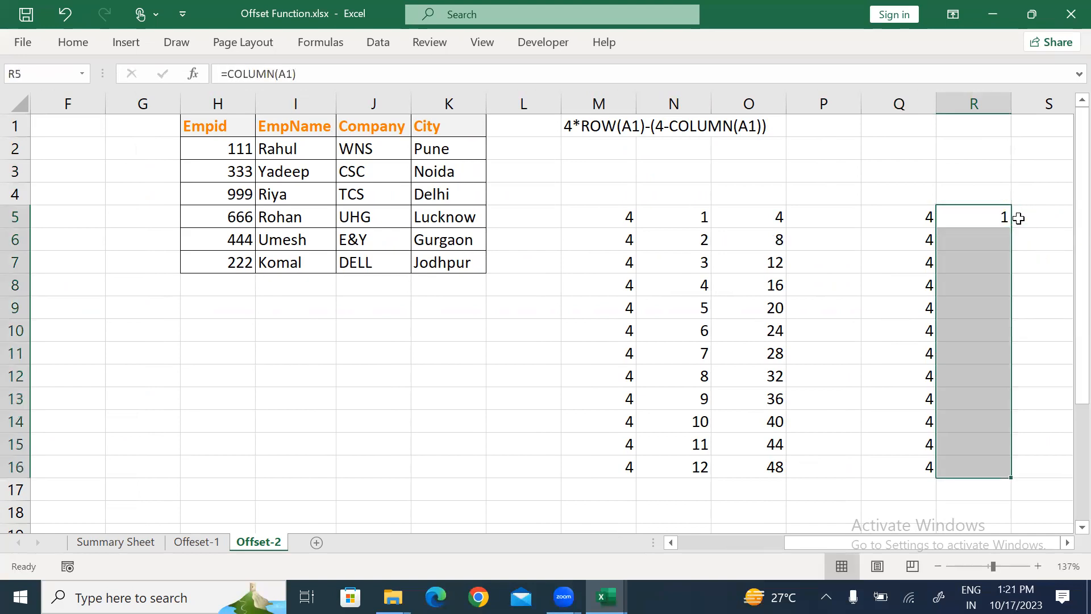
pyautogui.hotkey('ctrl', 'd')
# - Examine how the COLUMN formulas in R5:R16 behave when copied down the rows
pyautogui.press('Right')
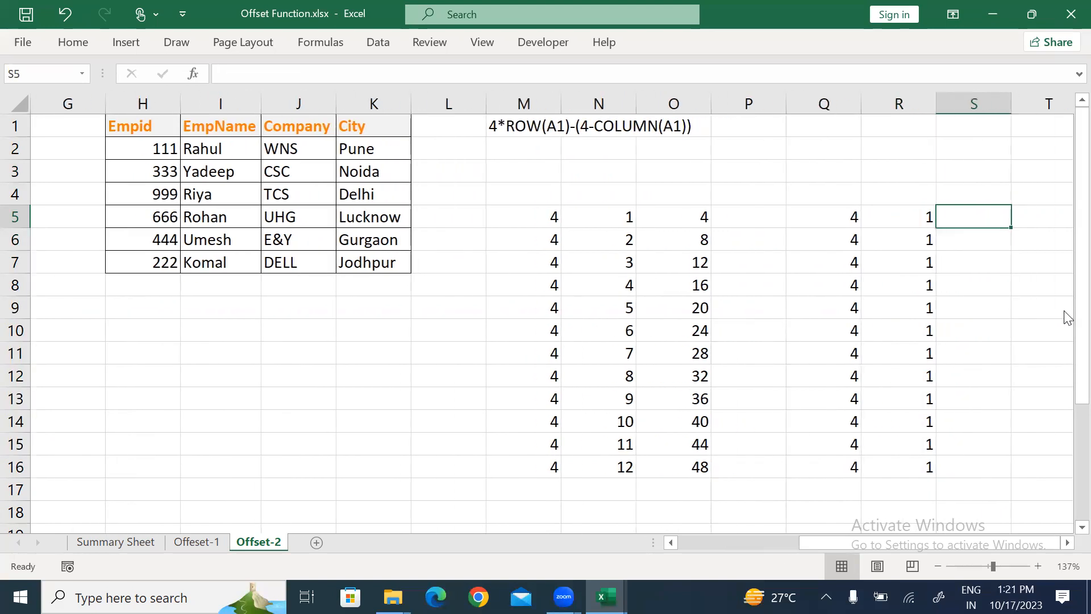
pyautogui.press('Left')
pyautogui.hotkey('shift', 'Down')
pyautogui.hotkey('shift', 'Down')
pyautogui.hotkey('shift', 'Down')
pyautogui.hotkey('shift', 'Down')
pyautogui.hotkey('shift', 'Down')
pyautogui.hotkey('shift', 'Down')
pyautogui.hotkey('shift', 'Down')
pyautogui.hotkey('shift', 'Down')
pyautogui.hotkey('shift', 'Down')
pyautogui.hotkey('shift', 'Down')
pyautogui.hotkey('shift', 'Down')
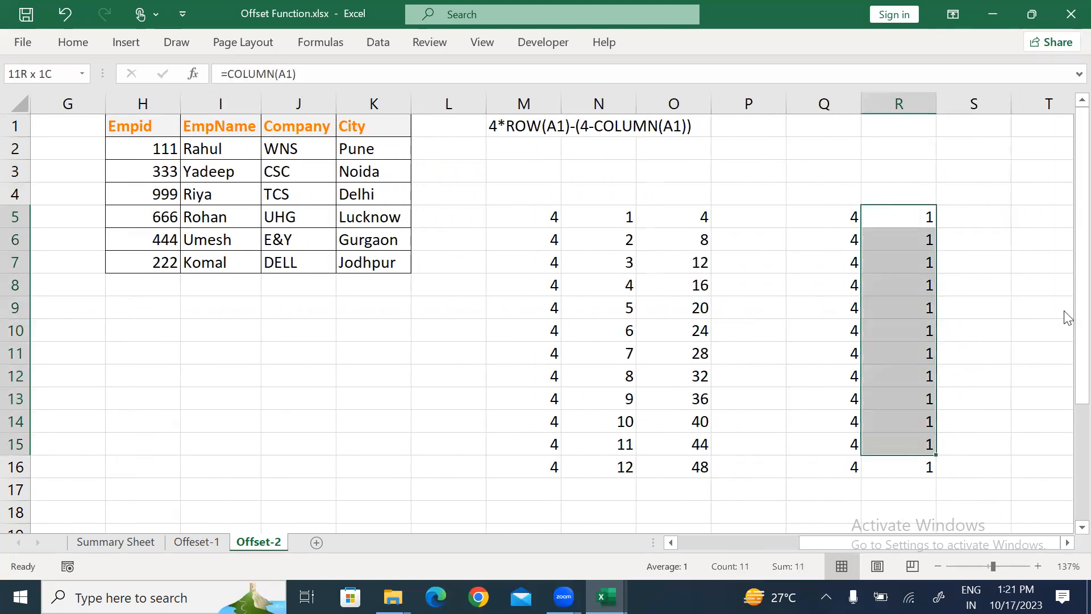
pyautogui.hotkey('ctrl', 'd')
pyautogui.hotkey('shift', 'space')
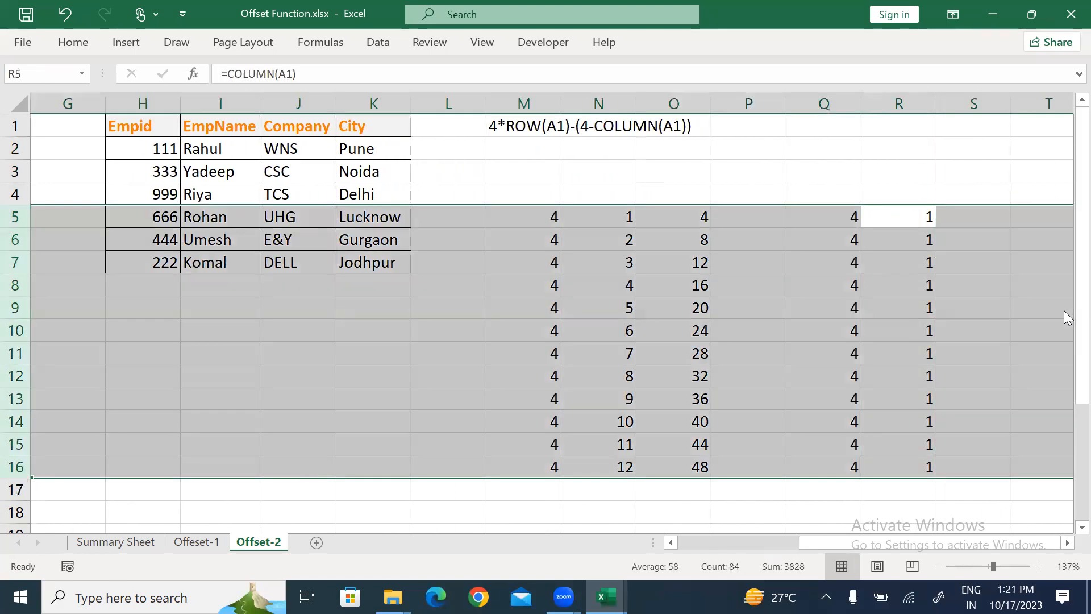
pyautogui.press('Down')
pyautogui.hotkey('ctrl', 'space')
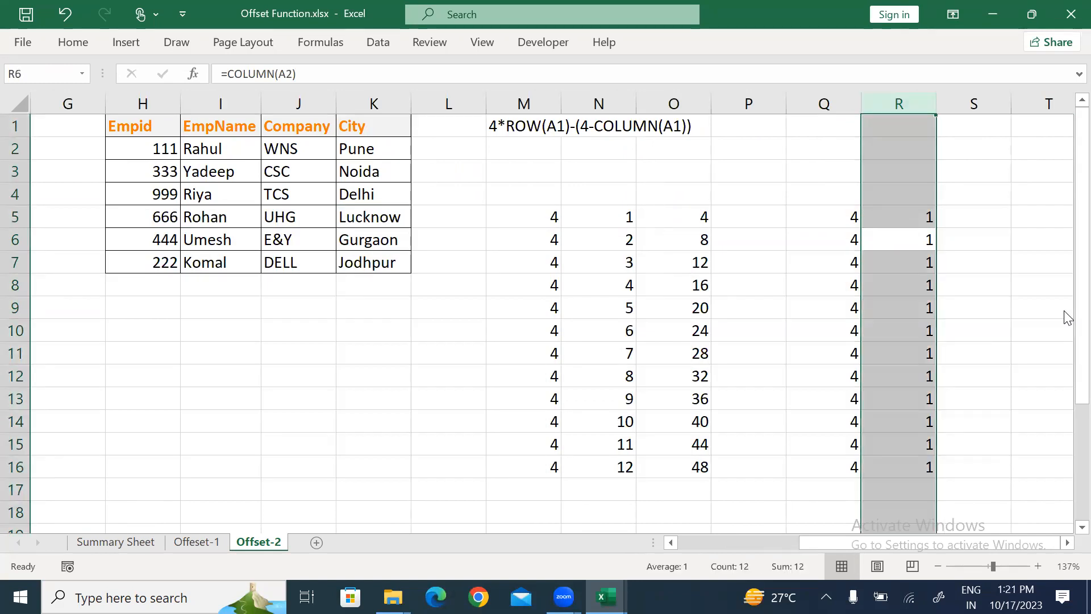
# - Compare the COLUMN formula in R5 with the ROW formula in N5 and the constant in Q5
pyautogui.press('Up')
pyautogui.press('Down')
pyautogui.press('Up')
pyautogui.press('Left')
pyautogui.press('Left')
pyautogui.press('Left')
pyautogui.press('Left')
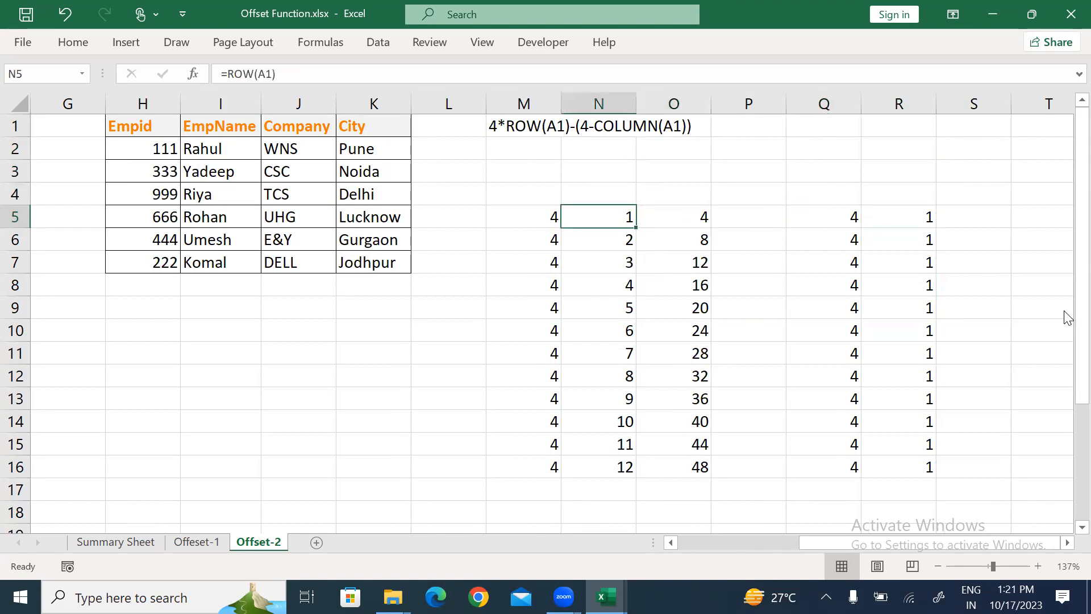
pyautogui.press('Right')
pyautogui.press('Right')
pyautogui.press('Right')
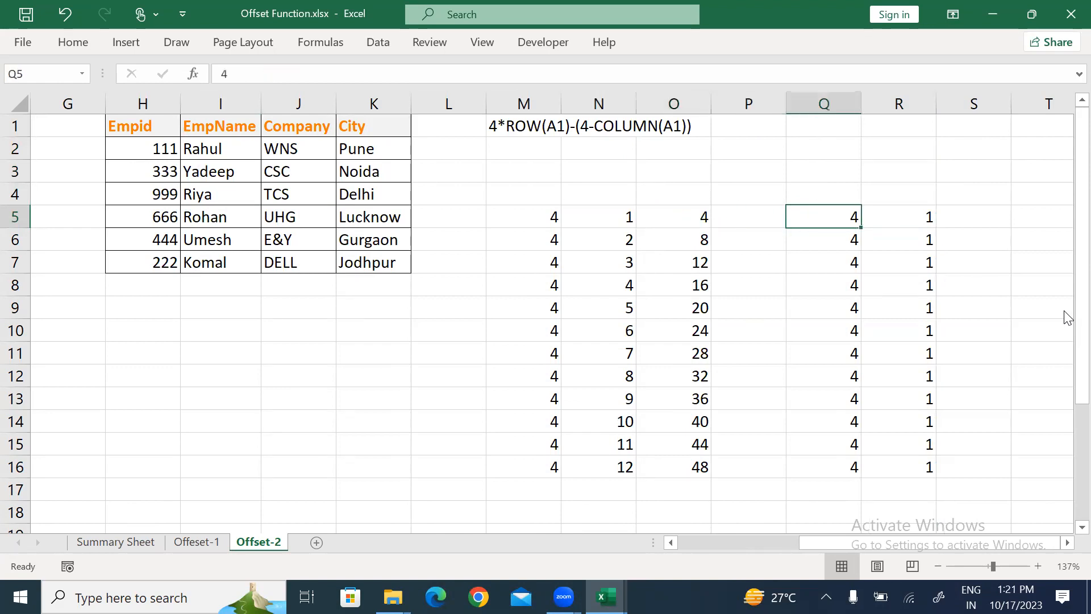
# - Fill the COLUMN formula in R5 across to U5
pyautogui.click(899, 102)
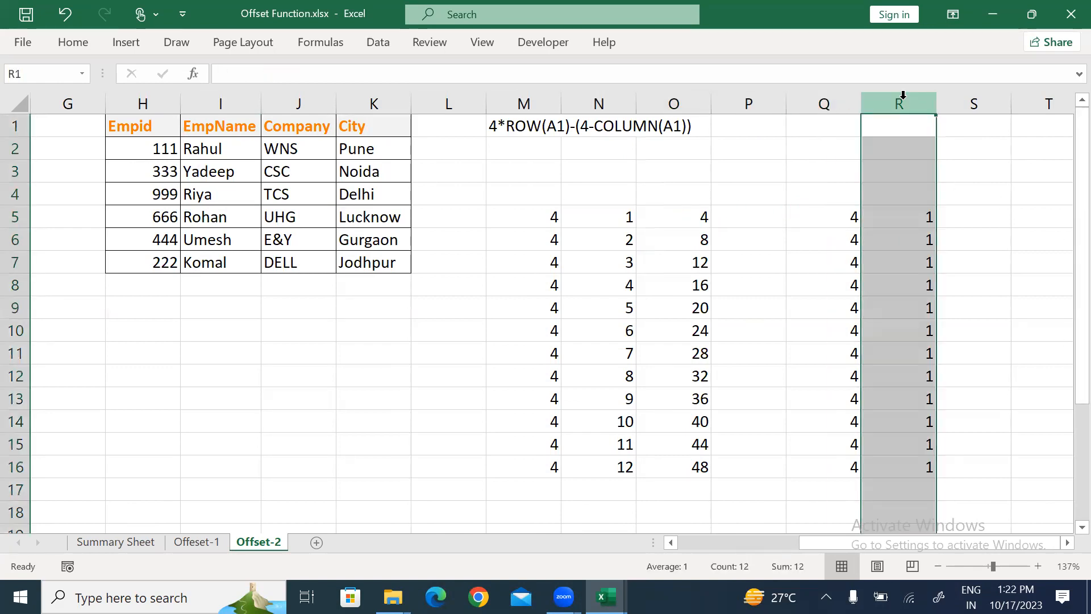
pyautogui.click(892, 215)
pyautogui.hotkey('shift', 'Right')
pyautogui.hotkey('shift', 'Right')
pyautogui.hotkey('shift', 'Right')
pyautogui.hotkey('shift', 'Right')
pyautogui.hotkey('shift', 'Left')
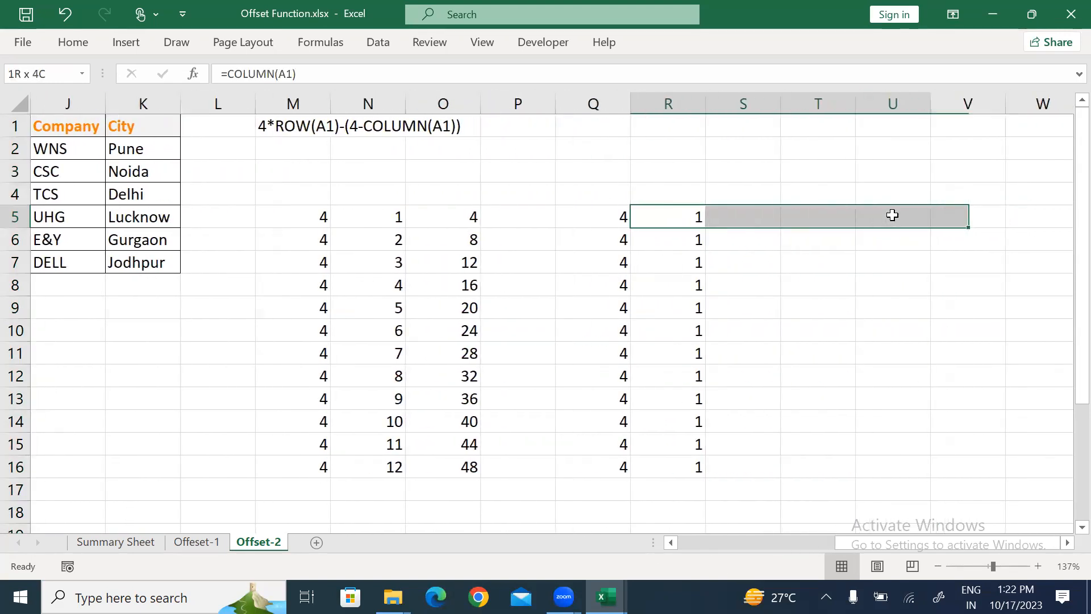
pyautogui.hotkey('ctrl', 'r')
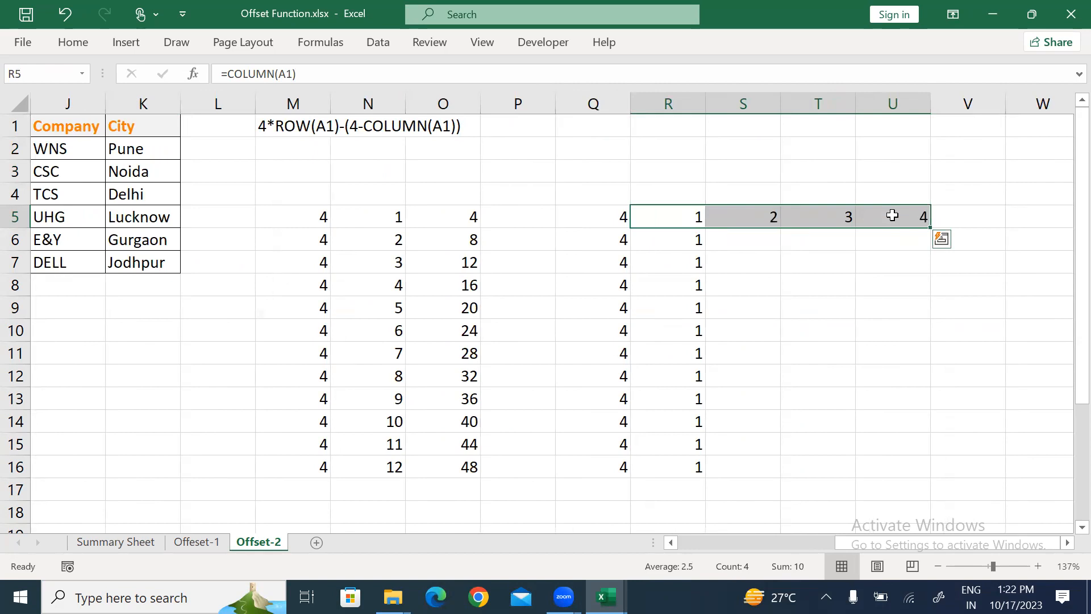
# - Check the copied COLUMN formula in S5, and clear the copies from S5:U5
pyautogui.press('Right')
pyautogui.press('Right')
pyautogui.press('Left')
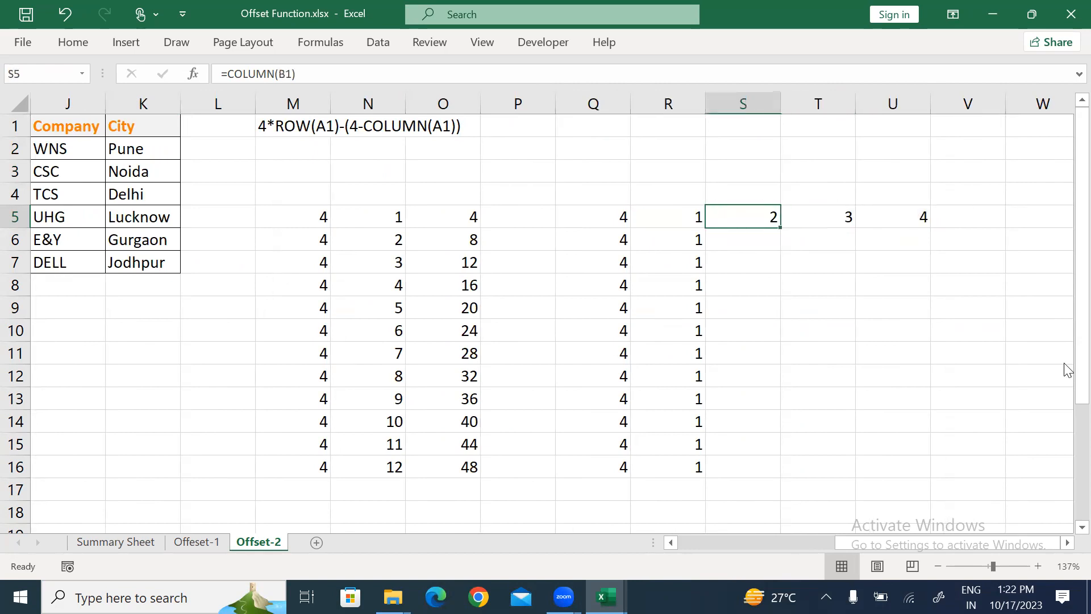
pyautogui.hotkey('shift', 'Right')
pyautogui.hotkey('shift', 'Right')
pyautogui.hotkey('shift', 'Right')
pyautogui.press('Delete')
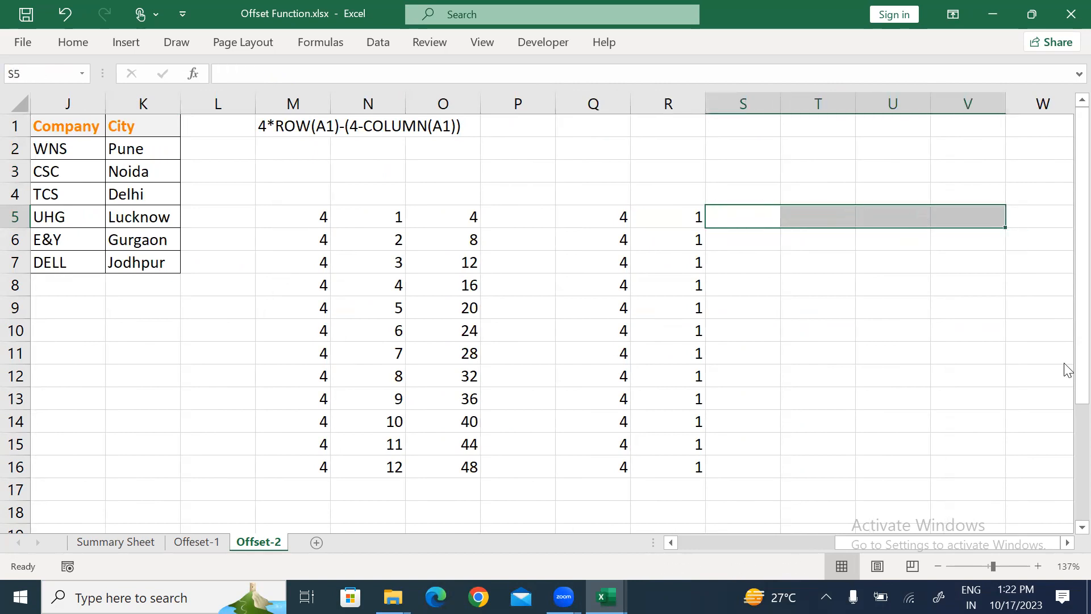
pyautogui.press('Left')
pyautogui.press('Left')
pyautogui.press('Left')
pyautogui.press('Left')
pyautogui.press('Left')
pyautogui.hotkey('ctrl', 'shift', 'Down')
pyautogui.press('Right')
pyautogui.press('Right')
pyautogui.press('Right')
pyautogui.press('Right')
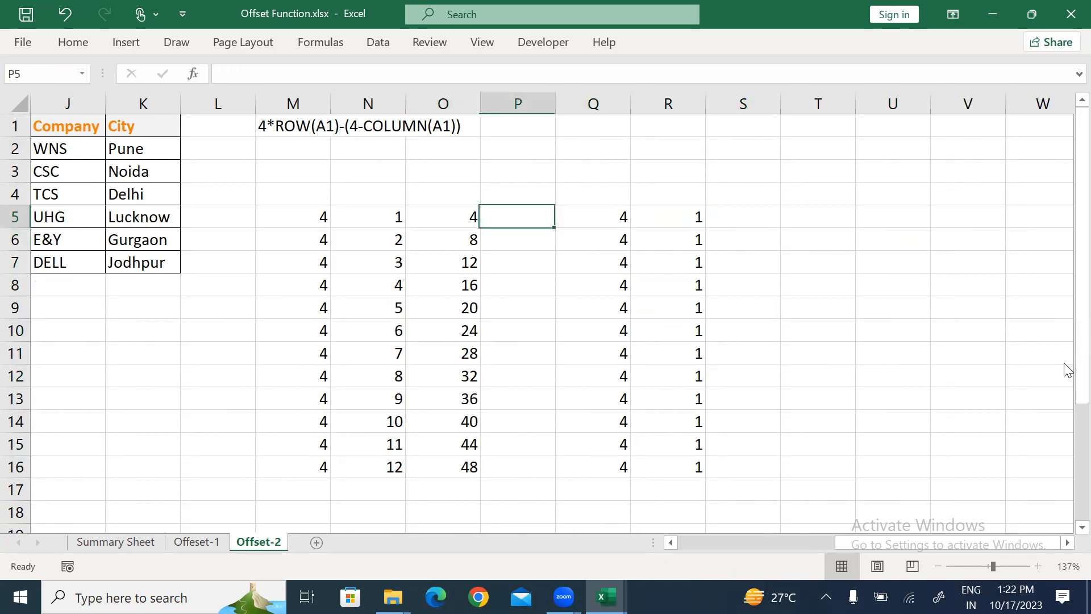
pyautogui.hotkey('shift', 'Right')
pyautogui.hotkey('shift', 'Right')
pyautogui.hotkey('shift', 'Right')
pyautogui.hotkey('shift', 'Left')
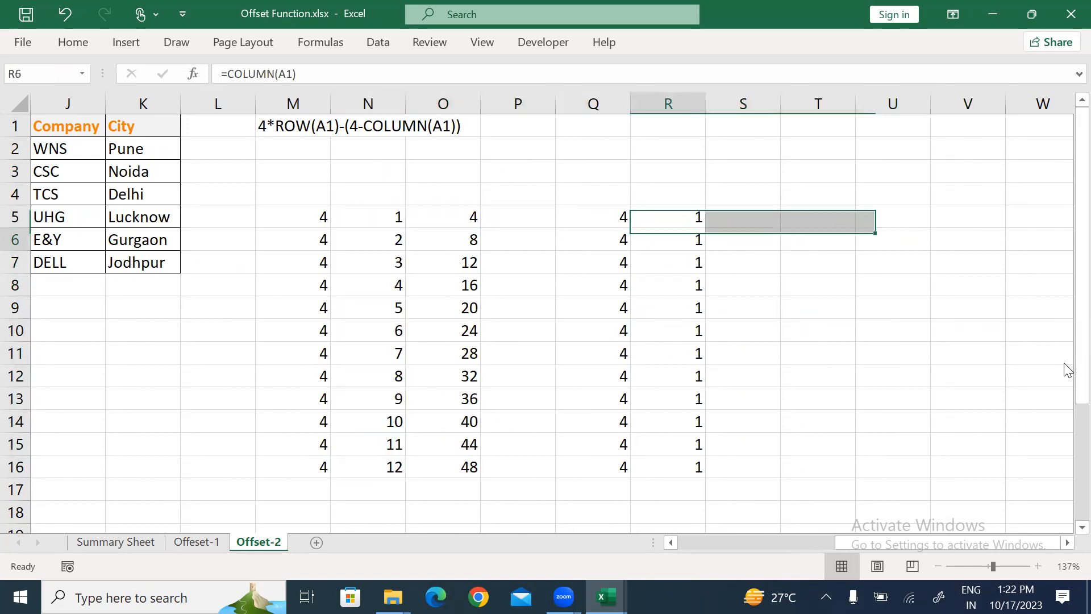
pyautogui.hotkey('shift', 'Left')
pyautogui.hotkey('shift', 'Left')
pyautogui.hotkey('shift', 'Down')
pyautogui.hotkey('shift', 'Up')
# - Enter the formula =Q5-R5 in cell S5 to subtract the COLUMN value from the constant
pyautogui.press('Right')
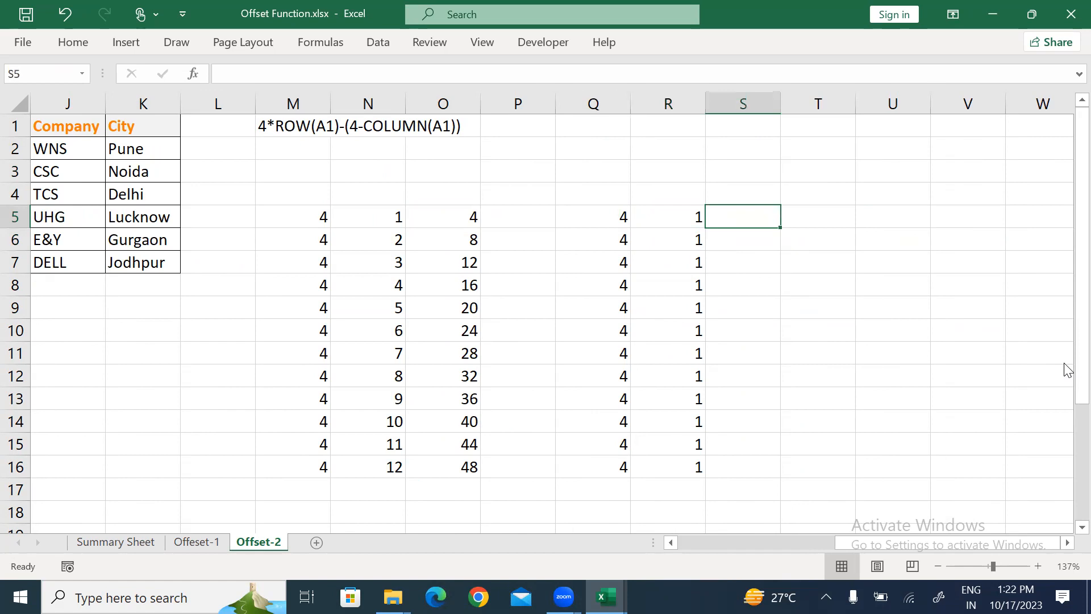
pyautogui.write('=')
pyautogui.press('Left')
pyautogui.press('Left')
pyautogui.write('-')
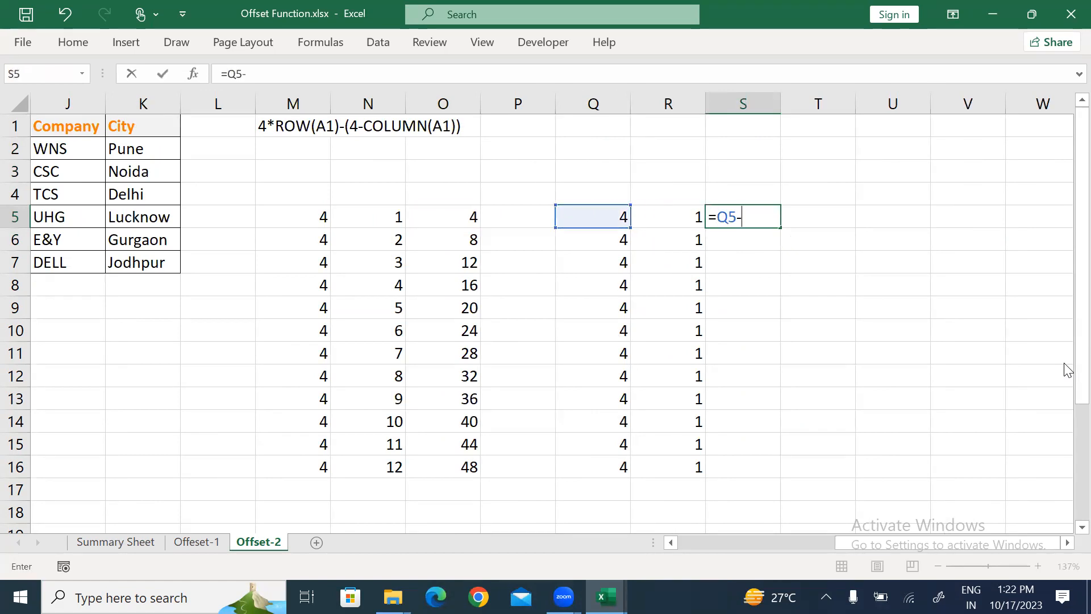
pyautogui.press('Left')
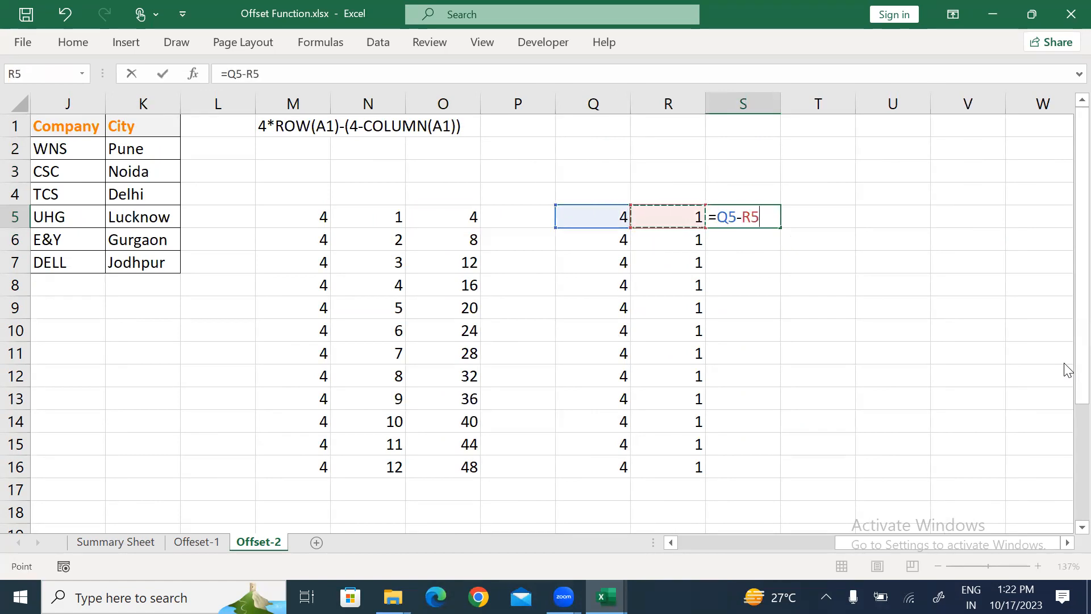
pyautogui.press('Return')
# - Fill the subtraction formula in S5 down to row 16
pyautogui.press('Up')
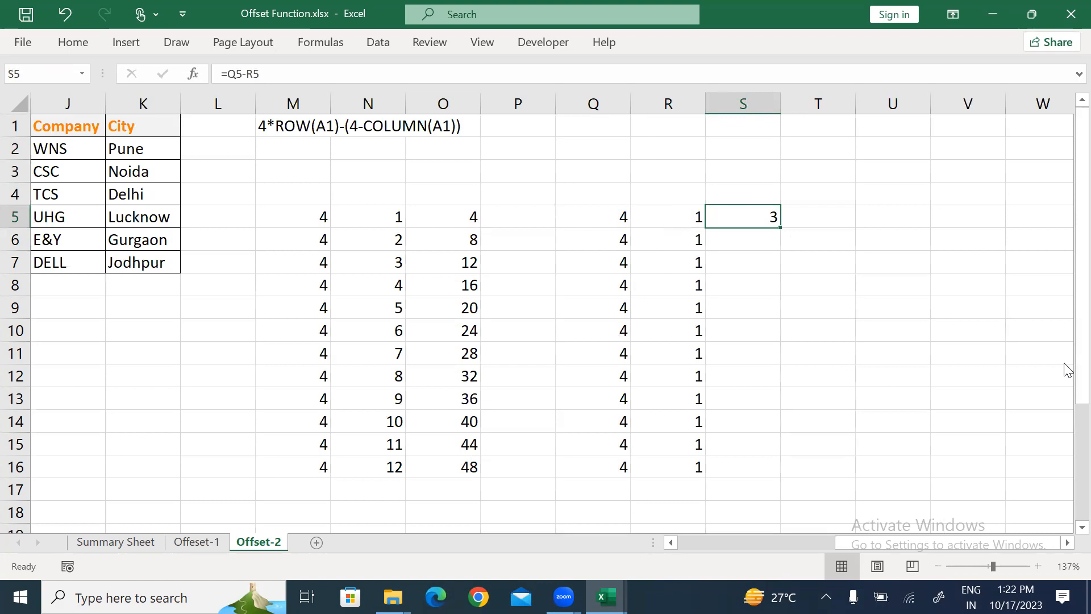
pyautogui.hotkey('shift', 'Down')
pyautogui.hotkey('shift', 'Down')
pyautogui.hotkey('shift', 'Down')
pyautogui.hotkey('shift', 'Down')
pyautogui.hotkey('shift', 'Down')
pyautogui.hotkey('shift', 'Down')
pyautogui.hotkey('shift', 'Down')
pyautogui.hotkey('shift', 'Down')
pyautogui.hotkey('shift', 'Down')
pyautogui.hotkey('shift', 'Down')
pyautogui.hotkey('shift', 'Down')
pyautogui.hotkey('ctrl', 'd')
pyautogui.press('Down')
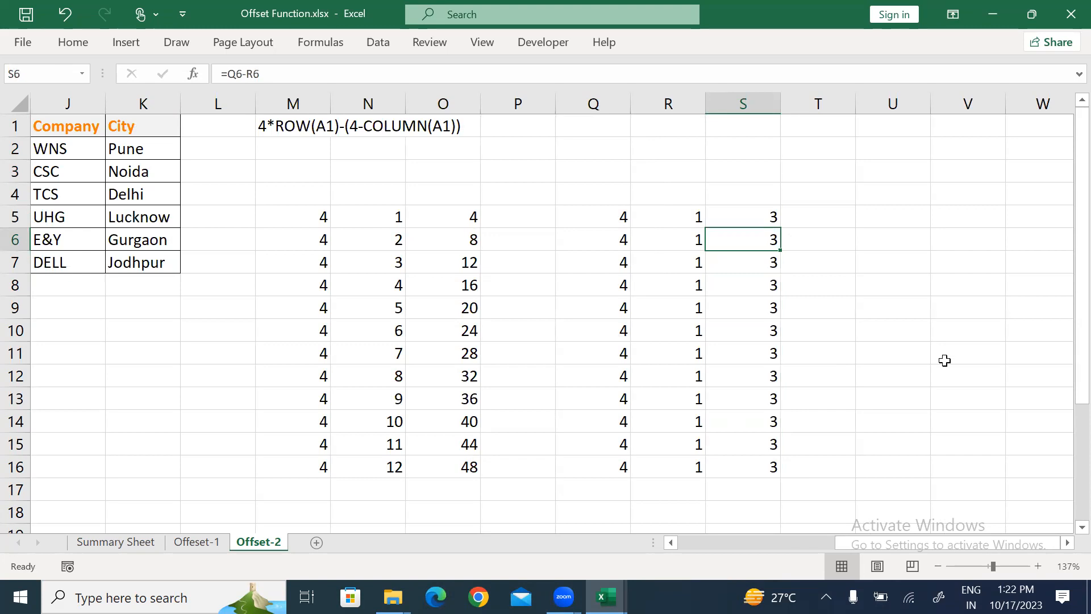
# - Examine the 4*ROW(A1) and (4-COLUMN(A1)) parts of the expression in M1
pyautogui.doubleClick(260, 126)
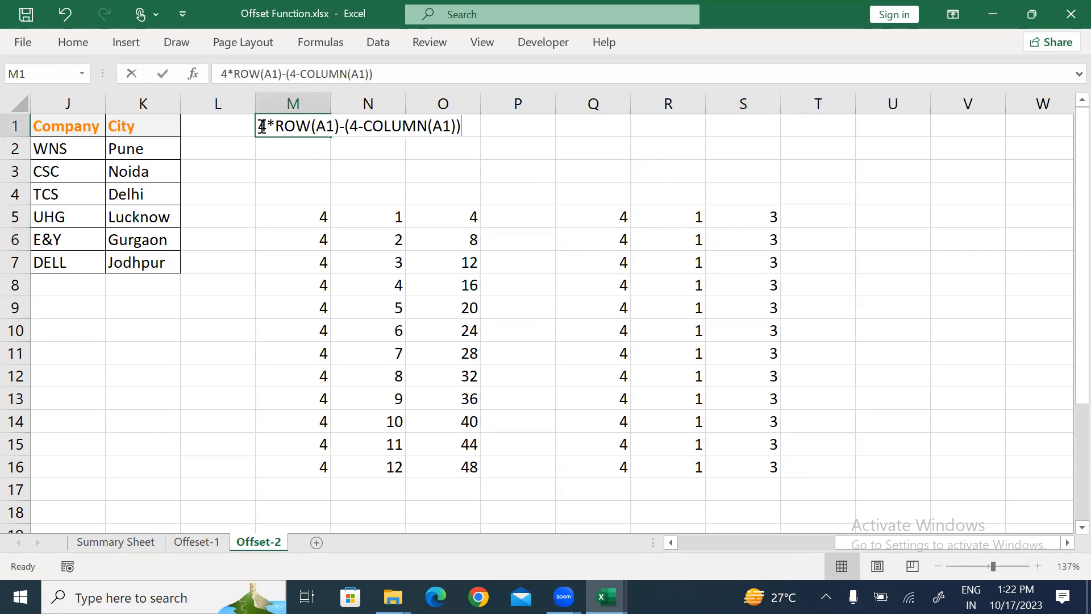
pyautogui.moveTo(259, 124); pyautogui.dragTo(340, 115)
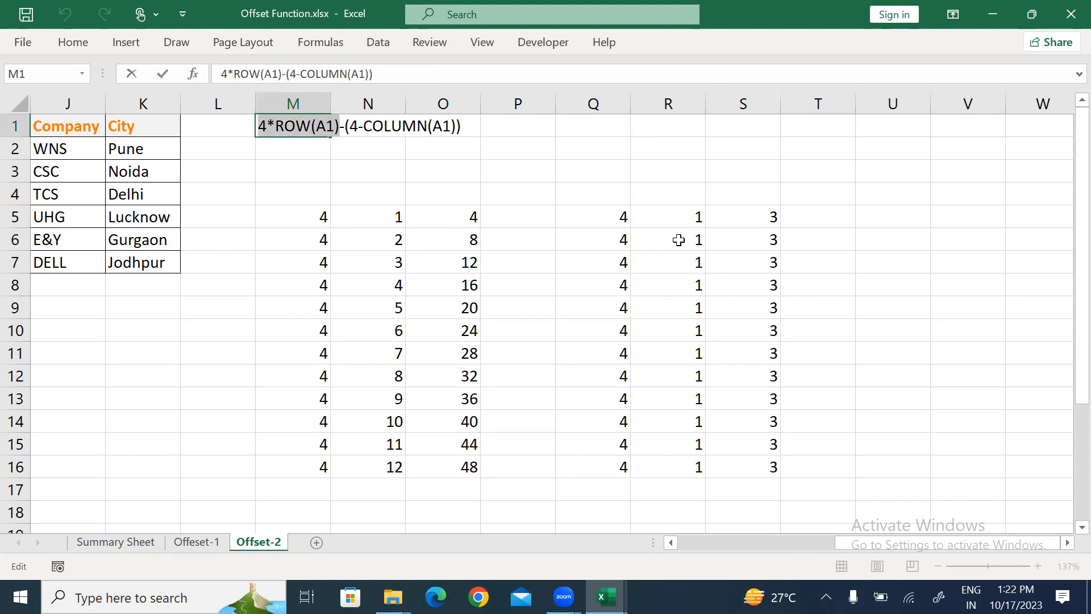
pyautogui.moveTo(344, 126); pyautogui.dragTo(478, 125)
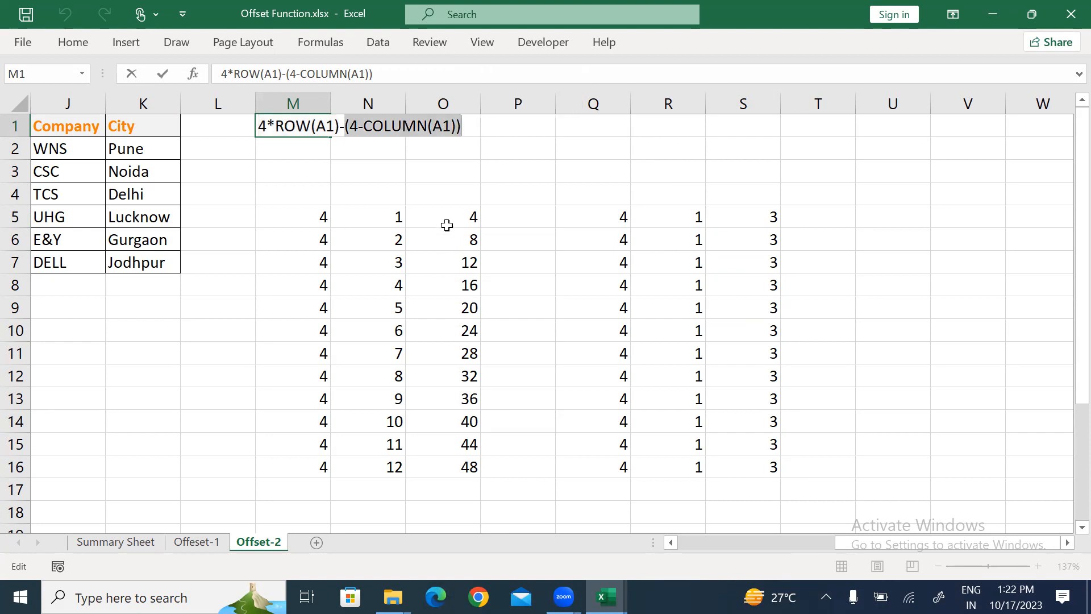
# - Enter the formula =O5-S5 in cell U5 to combine both parts of the expression
pyautogui.click(909, 222)
pyautogui.write('=')
pyautogui.click(457, 218)
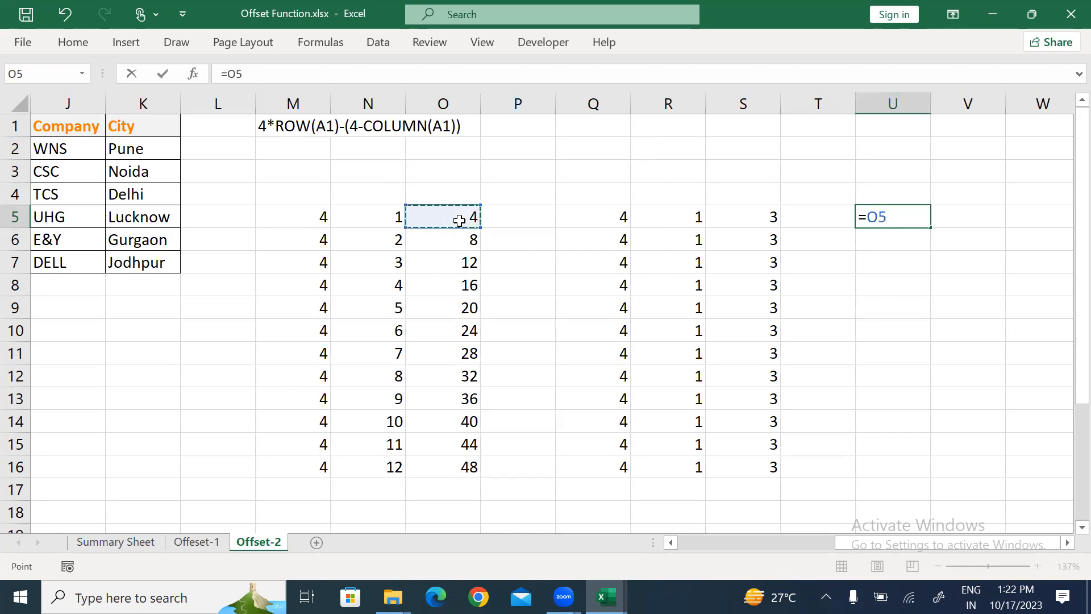
pyautogui.write('-')
pyautogui.click(750, 221)
pyautogui.hotkey('ctrl', 'Return')
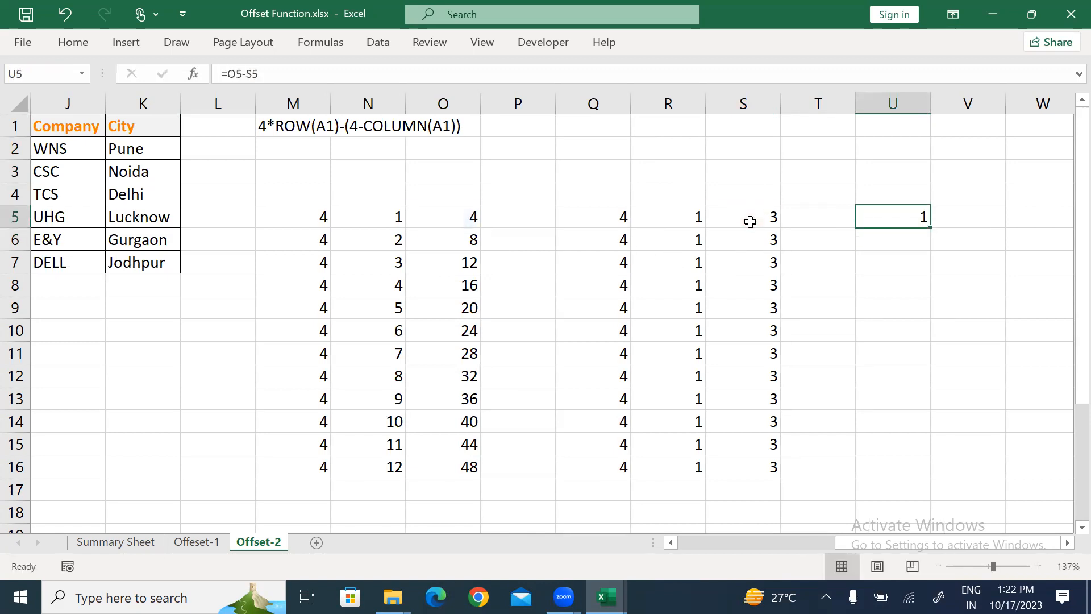
# - Fill the combined formula in U5 down to row 16
pyautogui.hotkey('shift', 'Down')
pyautogui.hotkey('shift', 'Down')
pyautogui.hotkey('shift', 'Down')
pyautogui.hotkey('shift', 'Down')
pyautogui.hotkey('shift', 'Down')
pyautogui.hotkey('shift', 'Down')
pyautogui.hotkey('shift', 'Down')
pyautogui.hotkey('shift', 'Down')
pyautogui.hotkey('shift', 'Down')
pyautogui.hotkey('shift', 'Down')
pyautogui.hotkey('shift', 'Down')
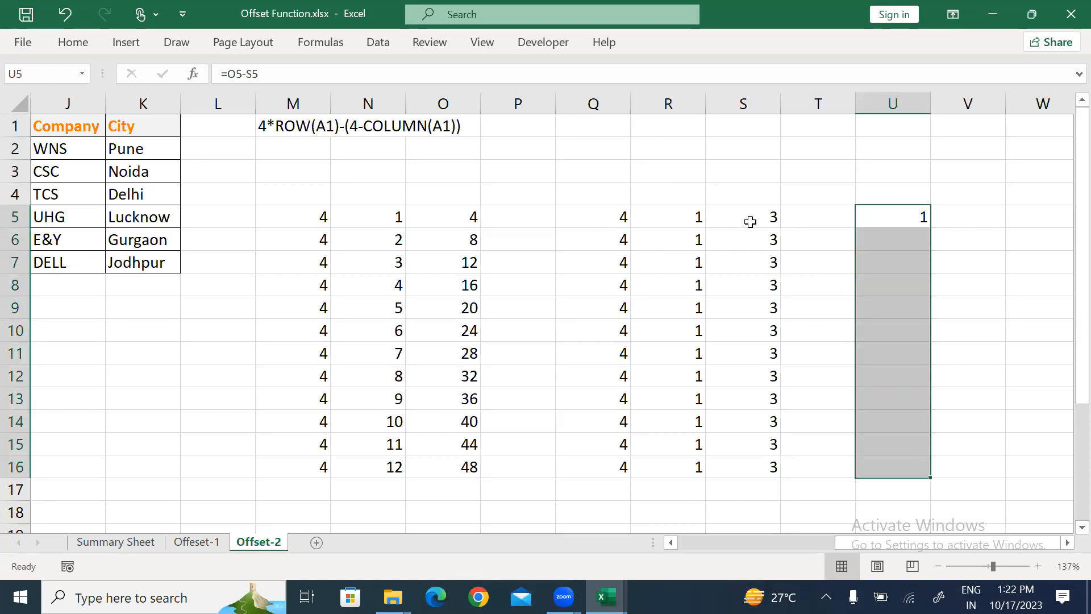
pyautogui.hotkey('ctrl', 'd')
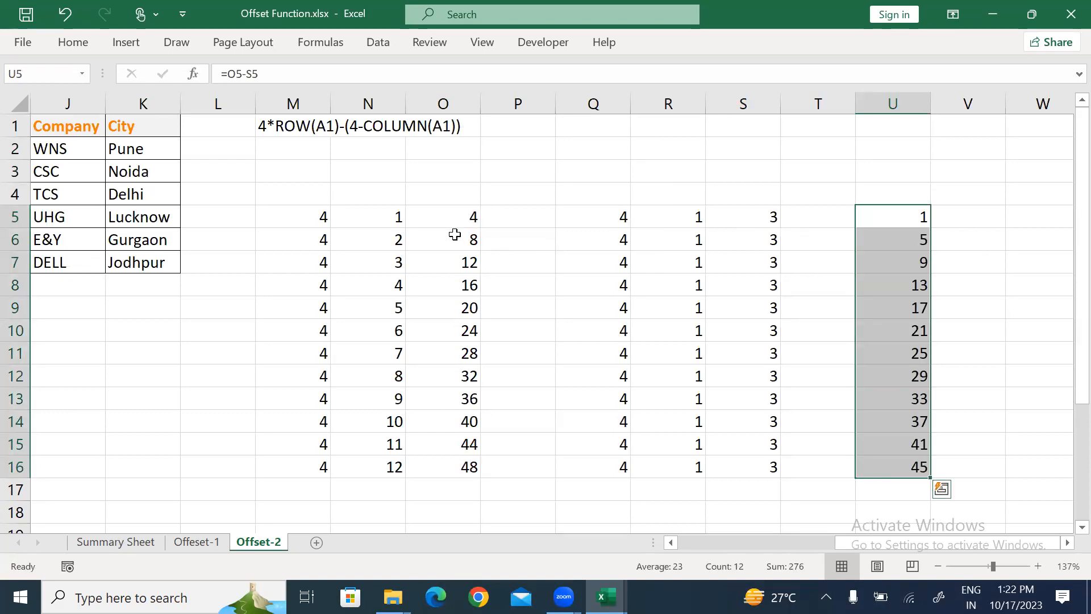
# - Compare the column O and S values with the column U differences for rows 6 to 9
pyautogui.click(455, 235)
pyautogui.click(775, 238)
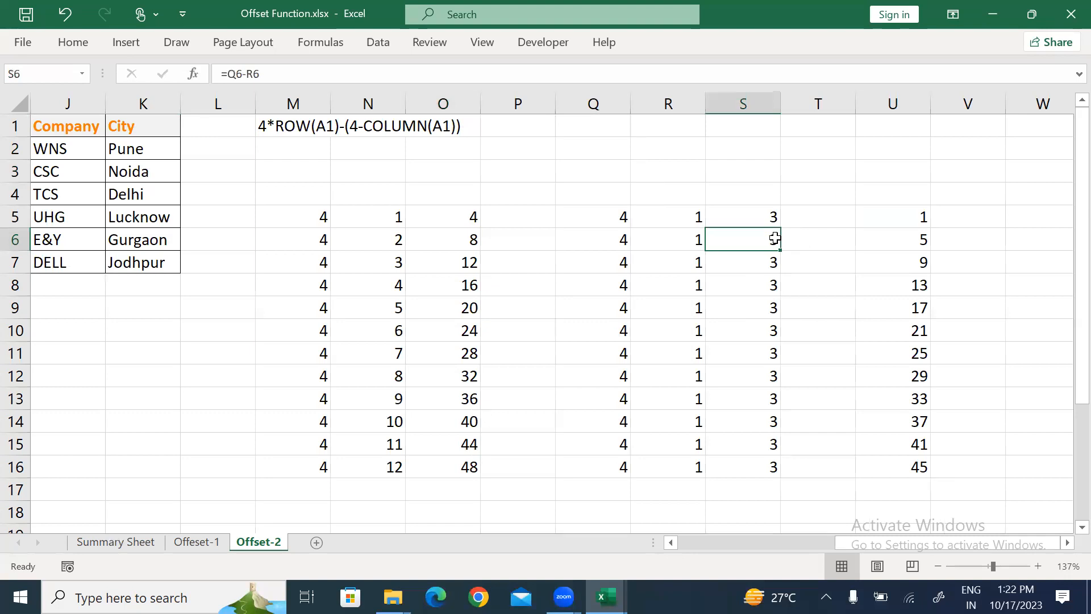
pyautogui.click(898, 239)
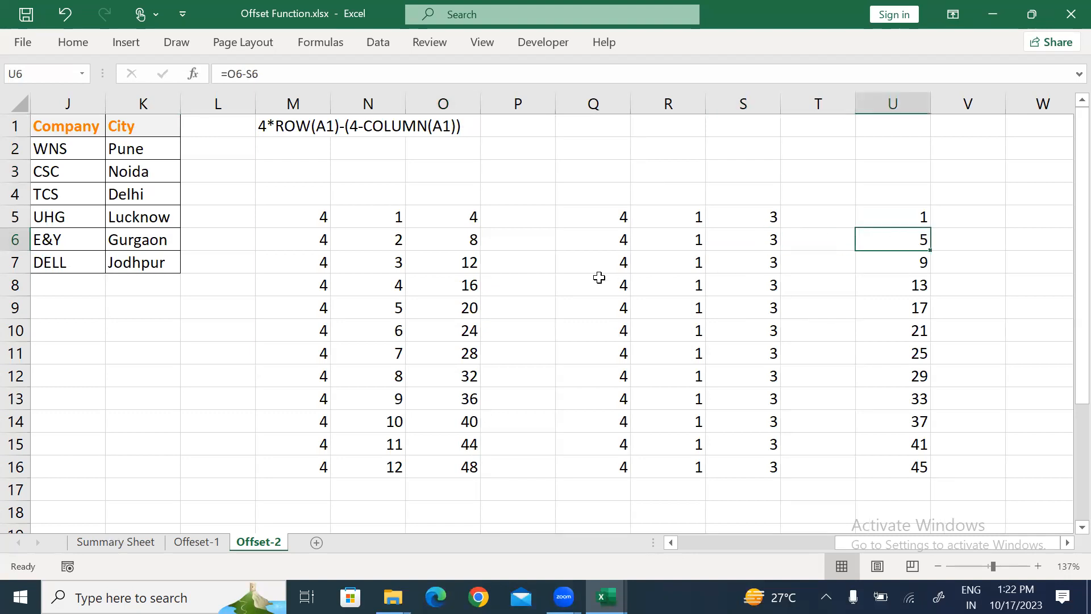
pyautogui.click(449, 265)
pyautogui.click(759, 268)
pyautogui.click(896, 267)
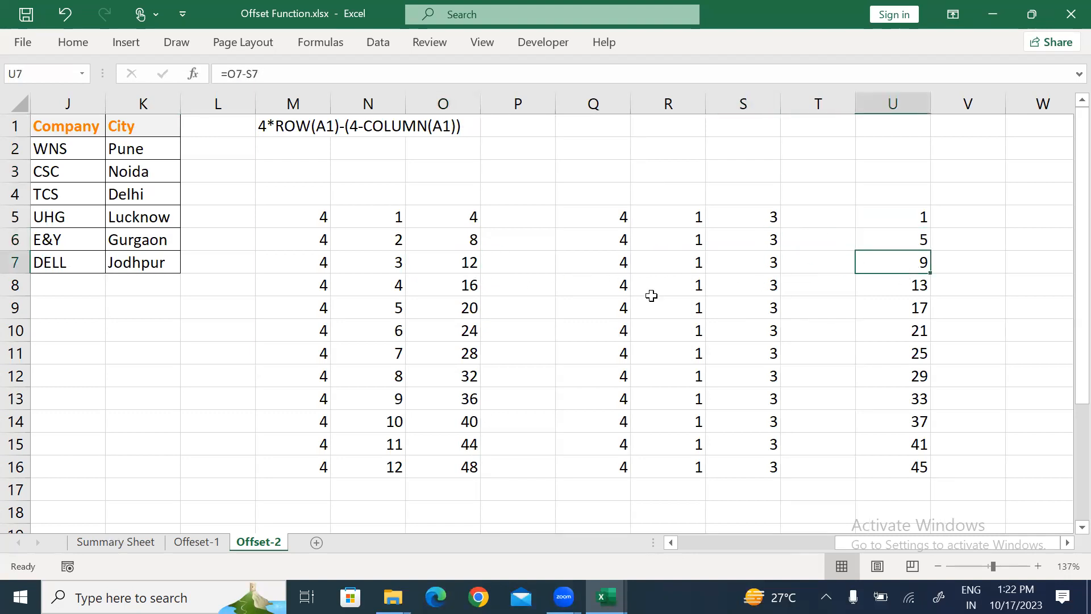
pyautogui.click(459, 290)
pyautogui.click(769, 290)
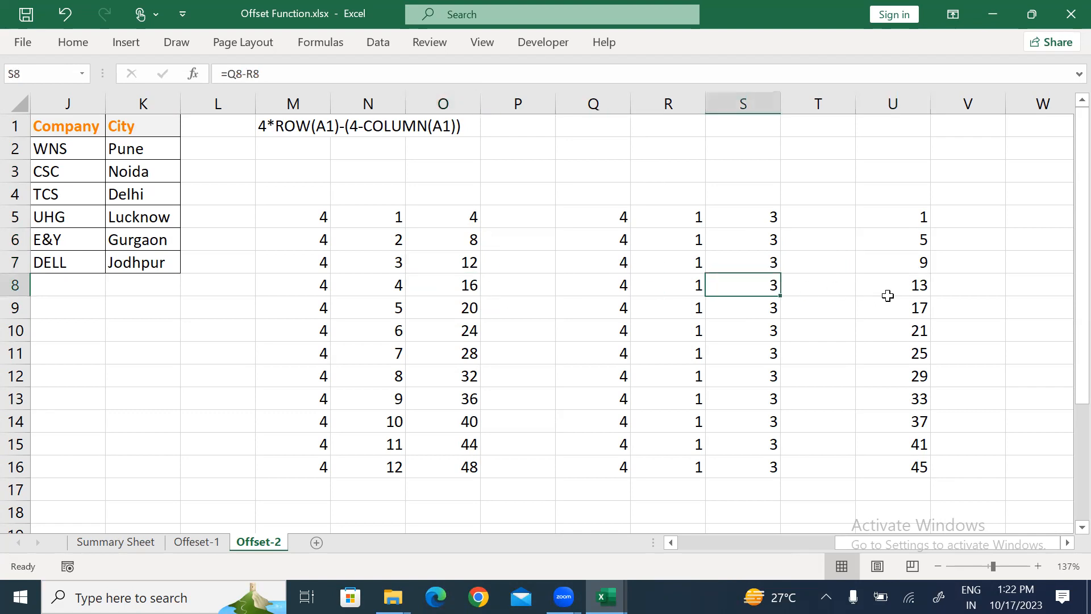
pyautogui.click(905, 287)
pyautogui.click(455, 312)
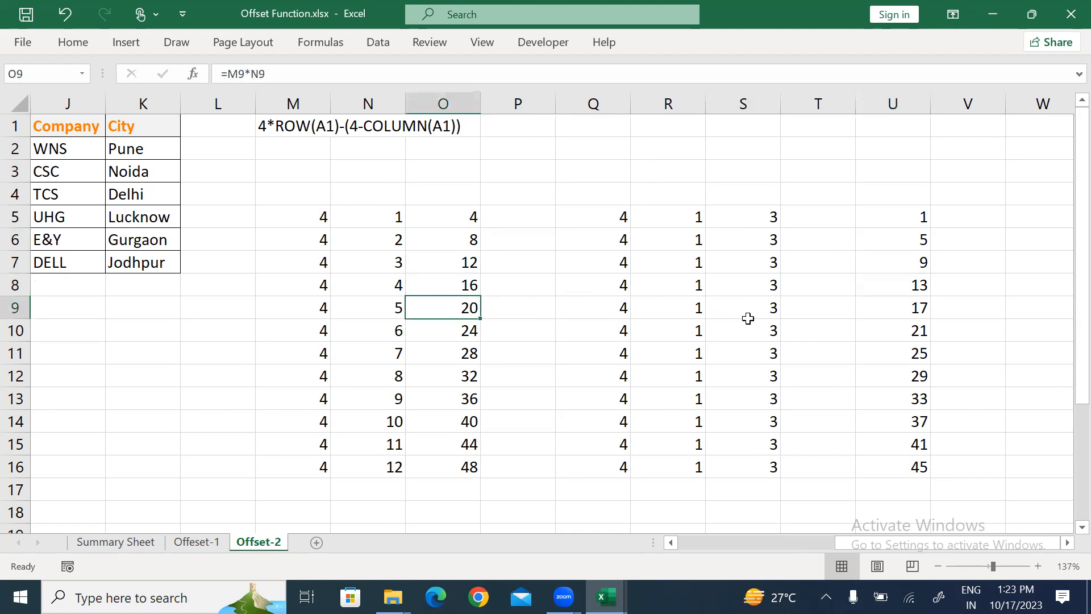
pyautogui.click(766, 313)
pyautogui.click(912, 313)
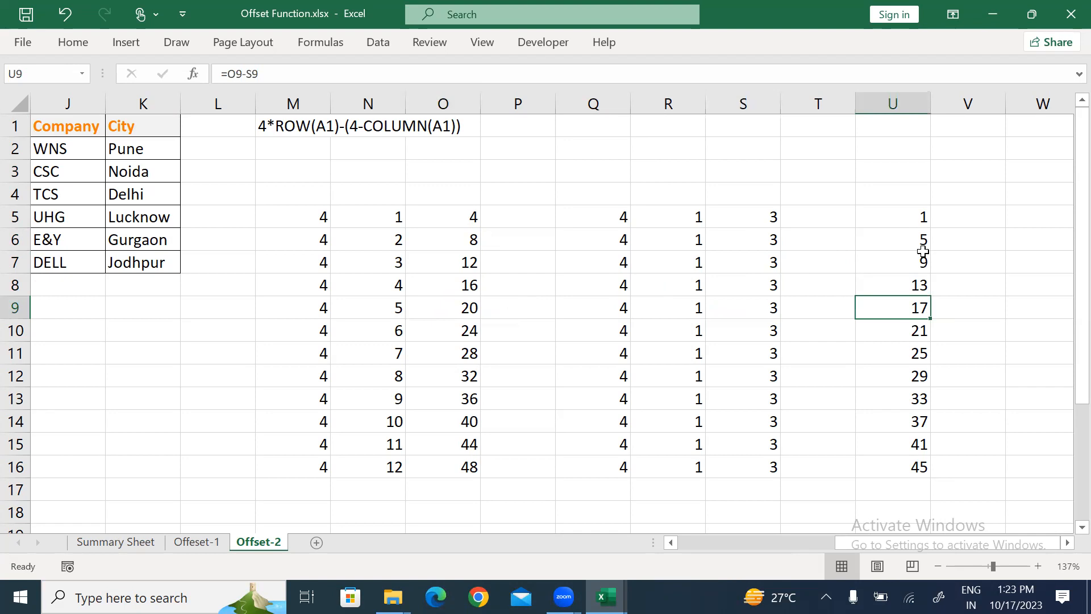
# - Clear the combined formulas from U5:U16
pyautogui.click(912, 220)
pyautogui.hotkey('ctrl', 'shift', 'Down')
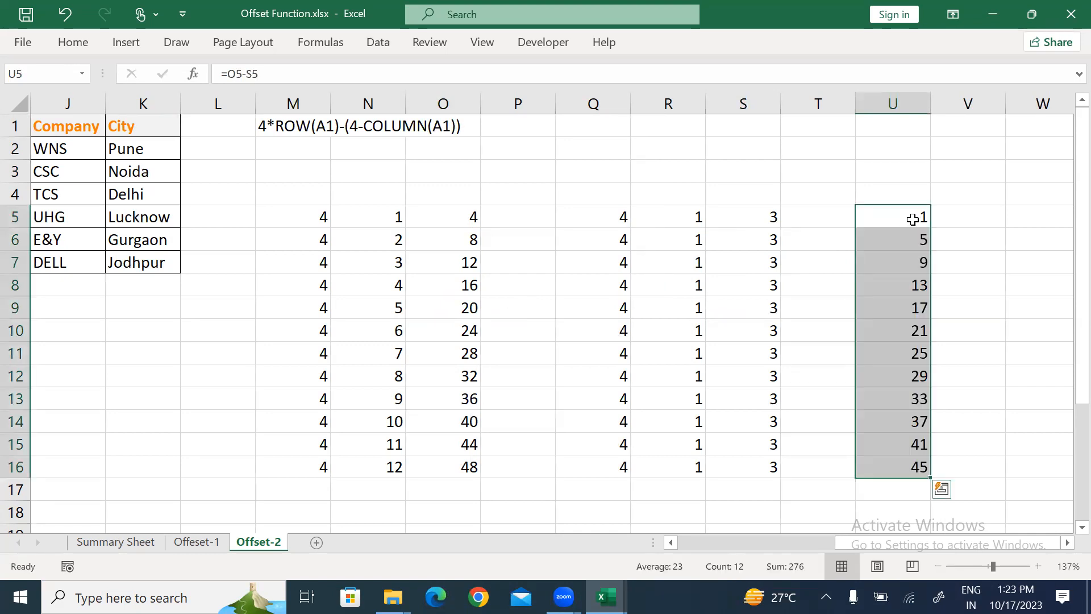
pyautogui.press('Delete')
# - Enter the formula =O5-S5 in cell I9, below the Empid–City table
pyautogui.press('Left')
pyautogui.press('Left')
pyautogui.press('Left')
pyautogui.press('Left')
pyautogui.press('Left')
pyautogui.press('Left')
pyautogui.press('Left')
pyautogui.press('Left')
pyautogui.press('Left')
pyautogui.press('Left')
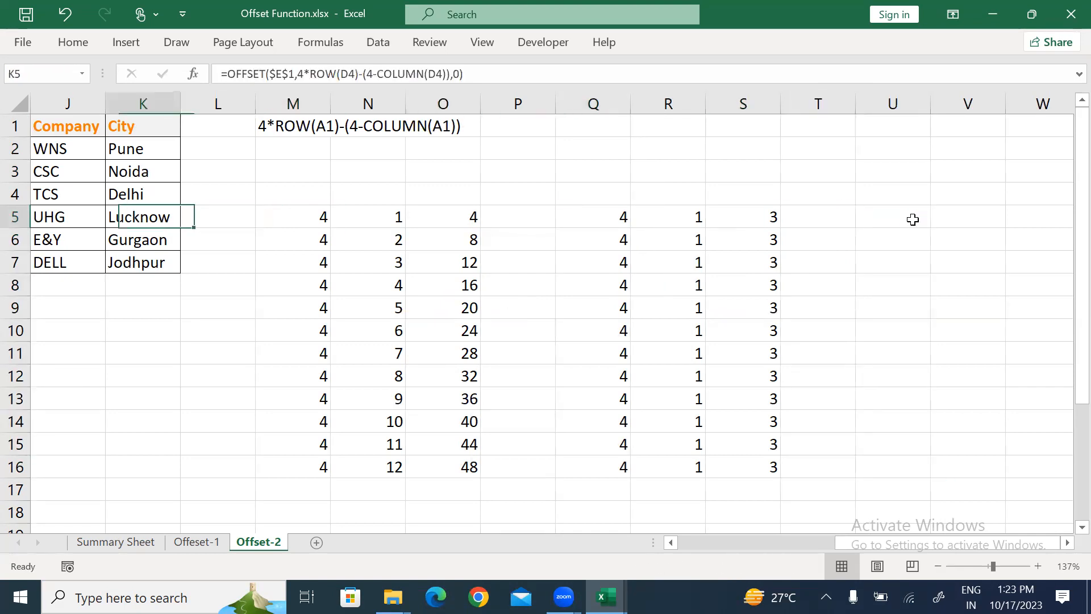
pyautogui.press('Left')
pyautogui.press('Left')
pyautogui.press('Left')
pyautogui.press('Left')
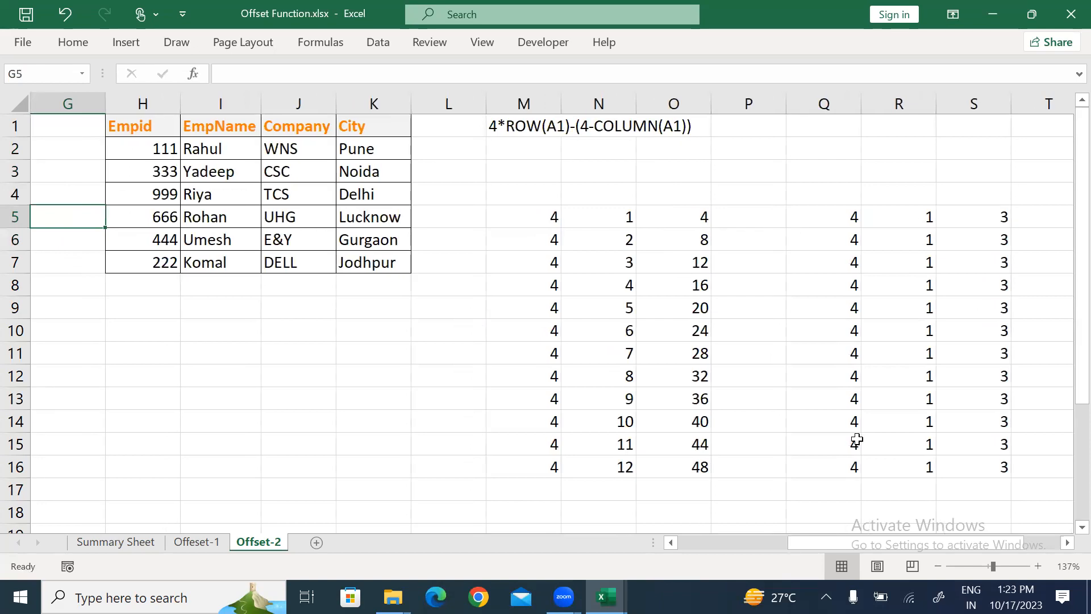
pyautogui.click(220, 310)
pyautogui.write('=')
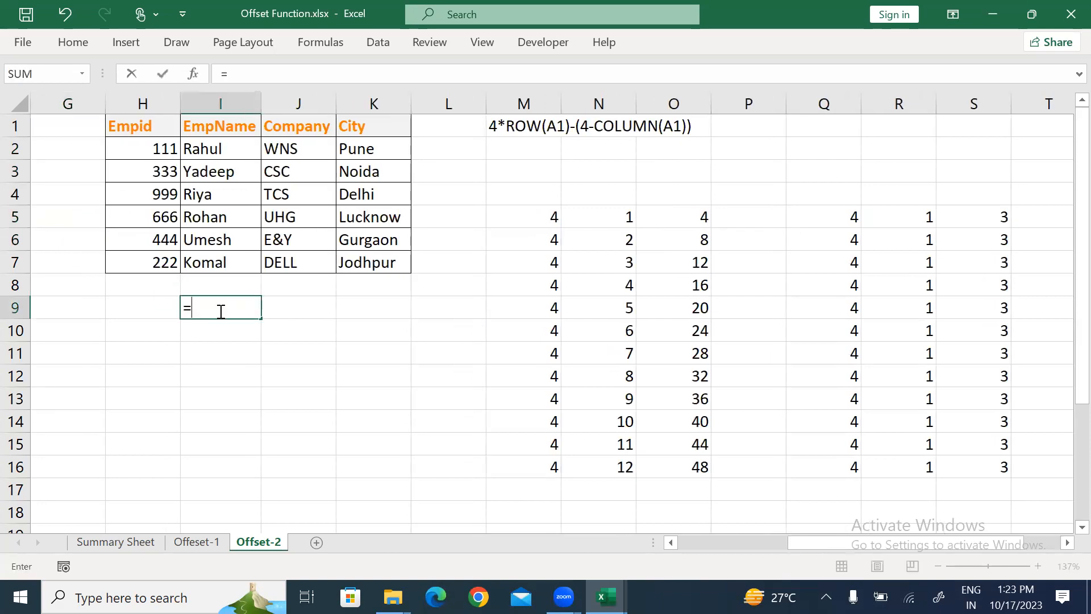
pyautogui.click(695, 218)
pyautogui.write('-')
pyautogui.click(968, 213)
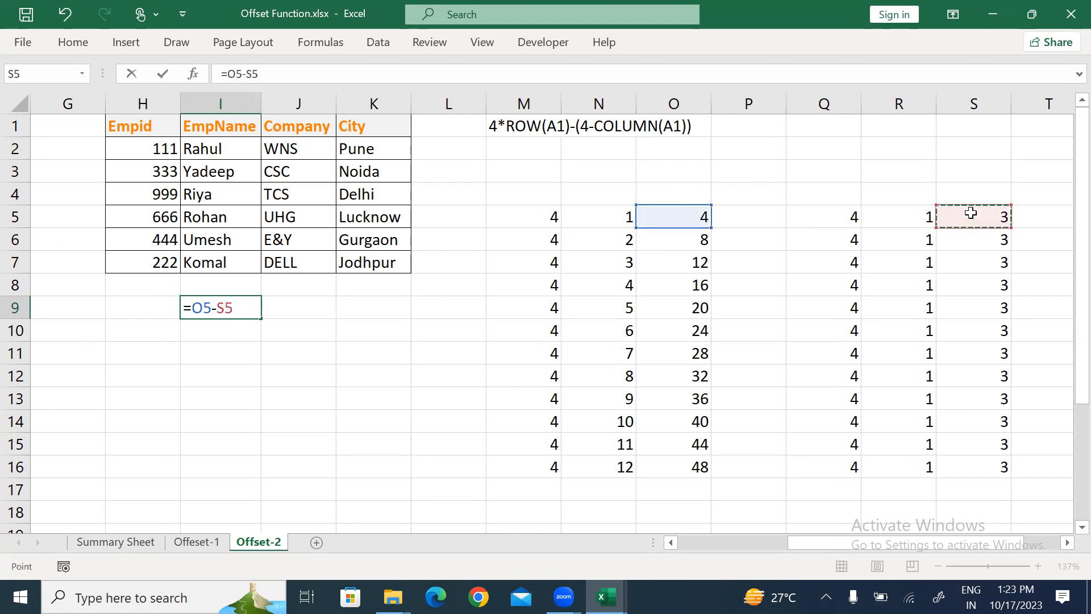
pyautogui.press('Return')
# - Fill the =O5-S5 formula in I9 down to row 18
pyautogui.press('Up')
pyautogui.hotkey('shift', 'Down')
pyautogui.hotkey('shift', 'Down')
pyautogui.hotkey('shift', 'Down')
pyautogui.hotkey('shift', 'Down')
pyautogui.hotkey('shift', 'Down')
pyautogui.hotkey('shift', 'Down')
pyautogui.hotkey('shift', 'Down')
pyautogui.hotkey('shift', 'Down')
pyautogui.hotkey('shift', 'Down')
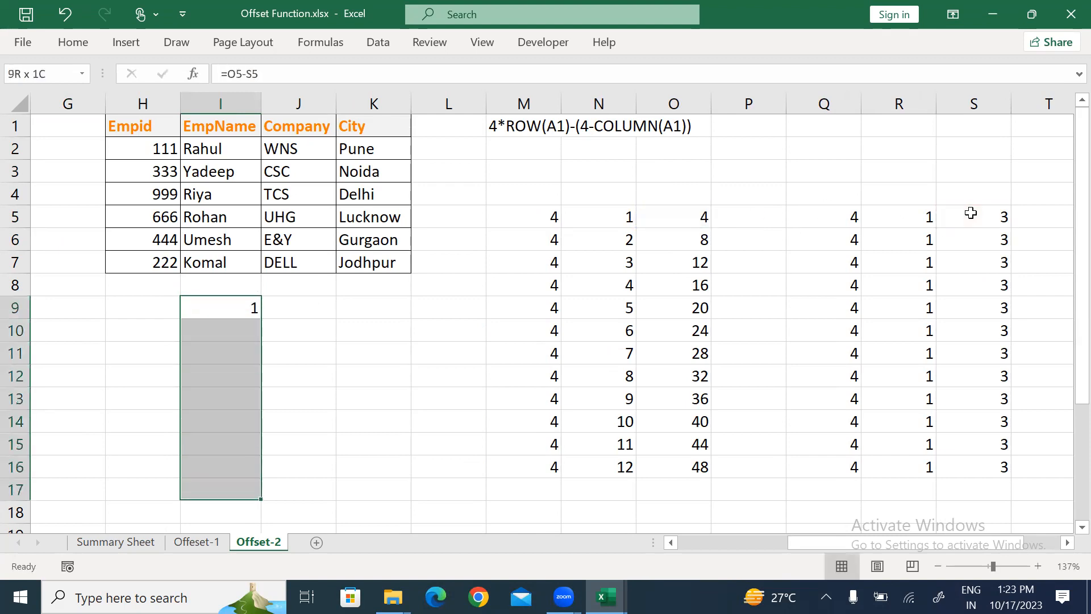
pyautogui.hotkey('ctrl', 'd')
pyautogui.hotkey('ctrl', 'f')
pyautogui.press('Escape')
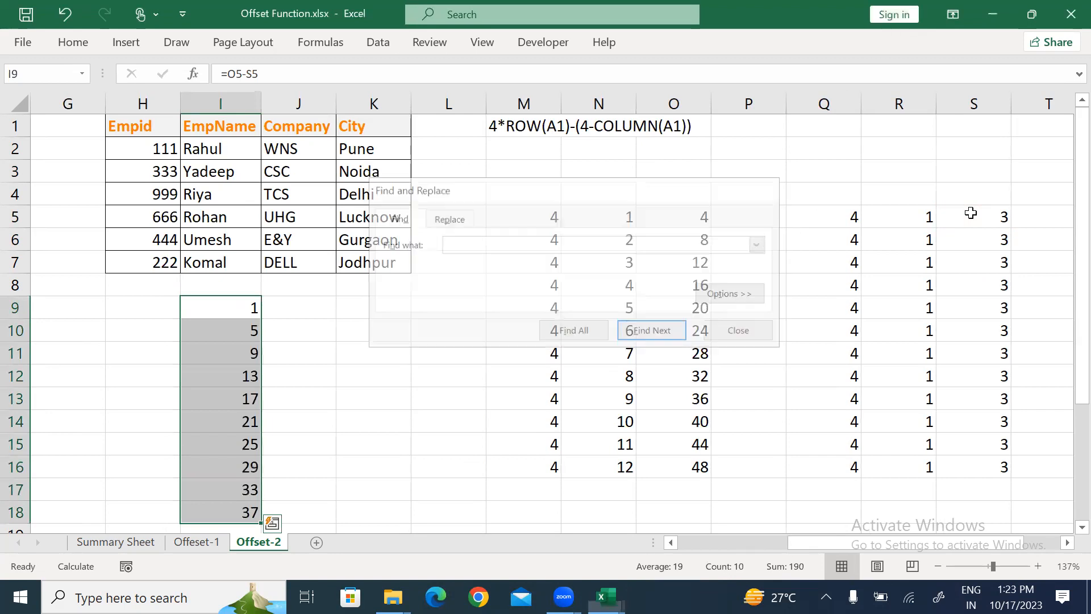
# - Examine the source Data column alongside the output table and the helper columns across row 9
pyautogui.hotkey('ctrl', 'Left')
pyautogui.hotkey('ctrl', 'Left')
pyautogui.press('Right')
pyautogui.press('Right')
pyautogui.press('Right')
pyautogui.press('Right')
pyautogui.press('Right')
pyautogui.press('Right')
pyautogui.press('Right')
pyautogui.press('Right')
pyautogui.press('Right')
pyautogui.press('Right')
pyautogui.press('Right')
pyautogui.press('Right')
pyautogui.press('Right')
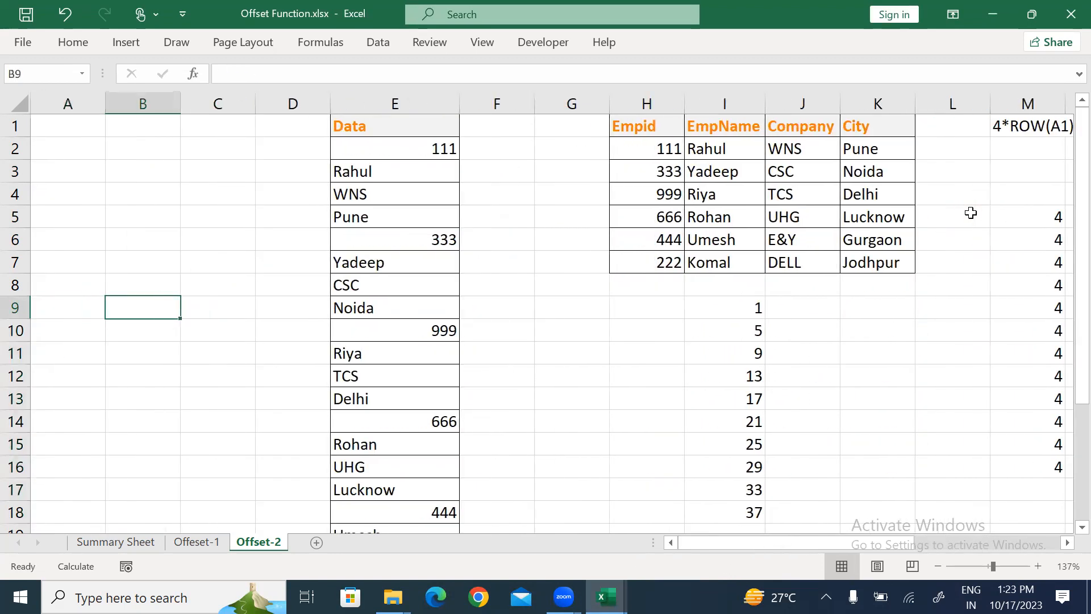
pyautogui.press('Right')
pyautogui.press('Right')
pyautogui.press('Right')
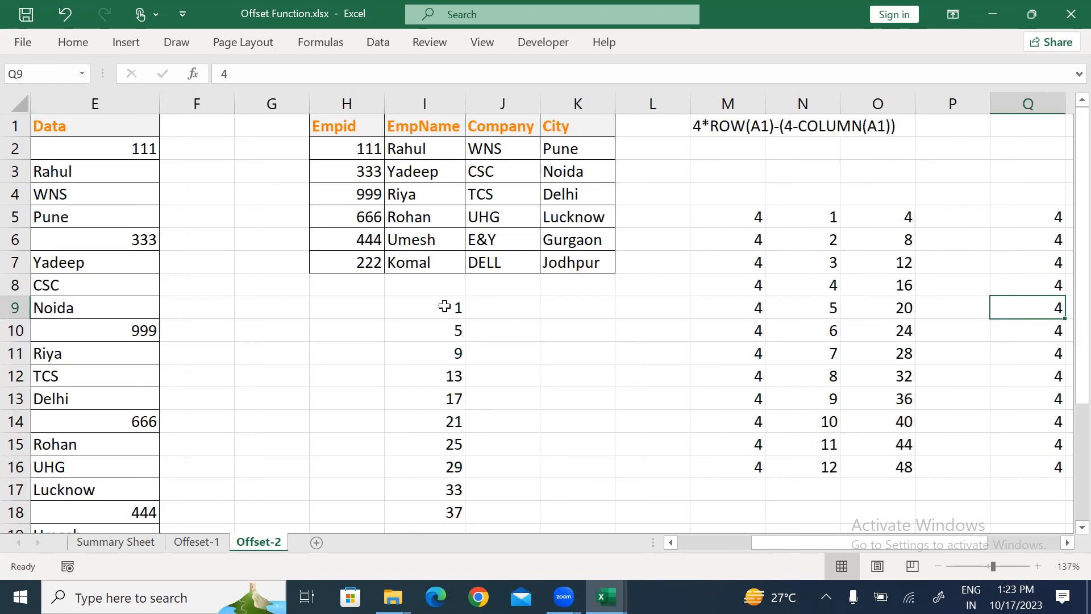
# - Examine the $E$1 reference and the 4*ROW(A1)-(4-COLUMN(A1)) rows argument in H2's OFFSET formula
pyautogui.click(445, 307)
pyautogui.click(355, 147)
pyautogui.doubleClick(357, 149)
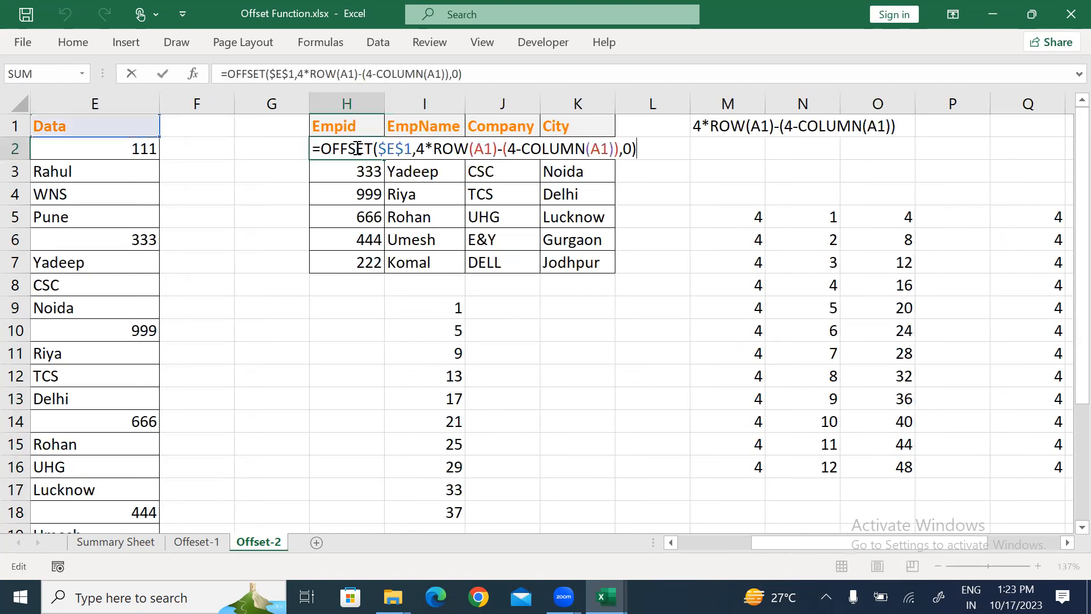
pyautogui.moveTo(379, 148); pyautogui.dragTo(414, 149)
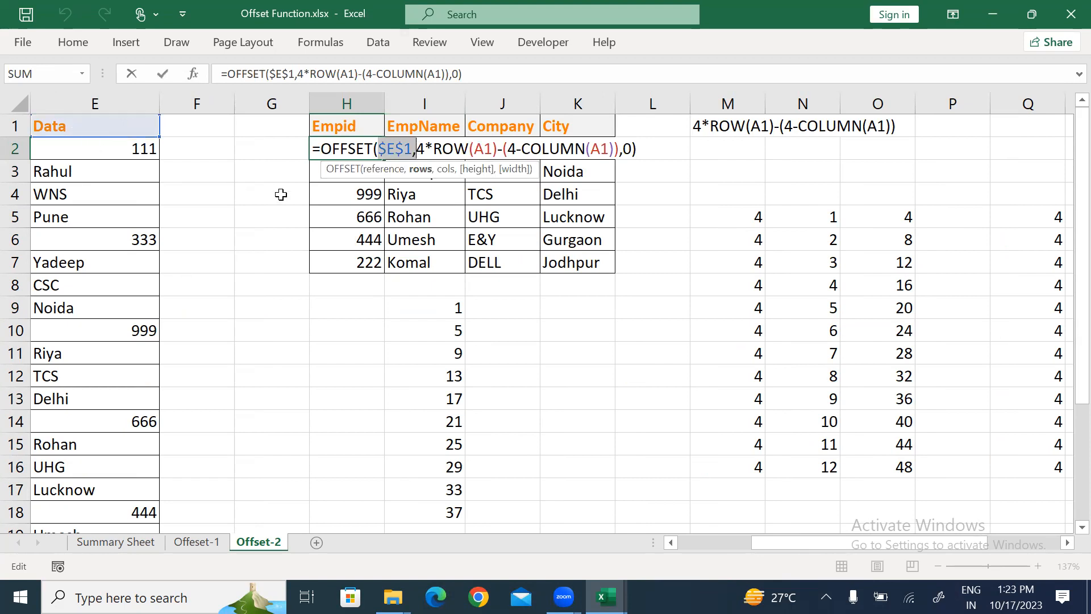
pyautogui.moveTo(418, 151); pyautogui.dragTo(618, 151)
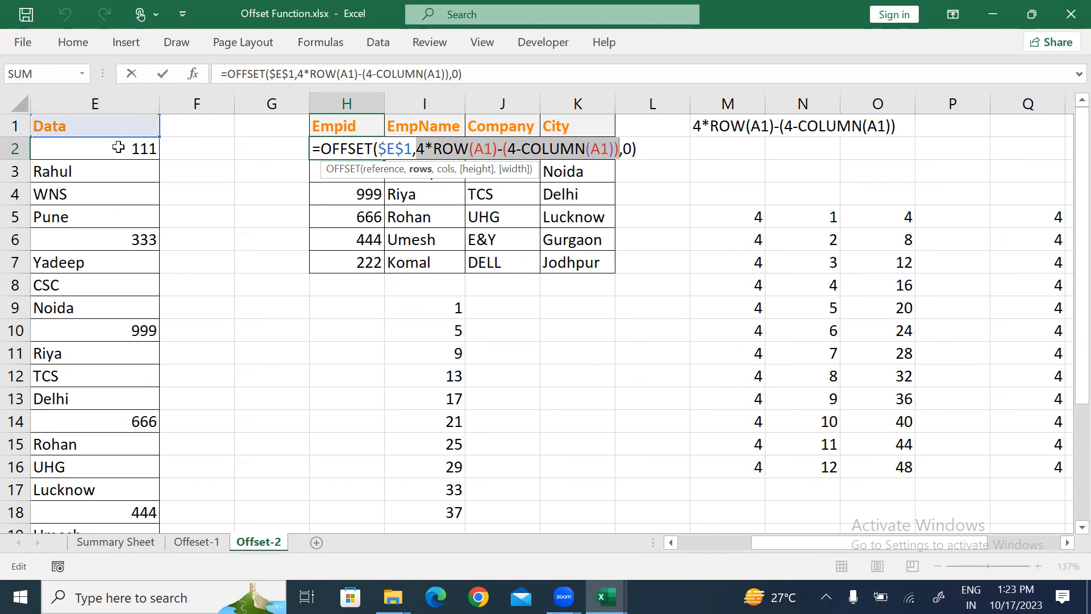
pyautogui.hotkey('ctrl', 'Return')
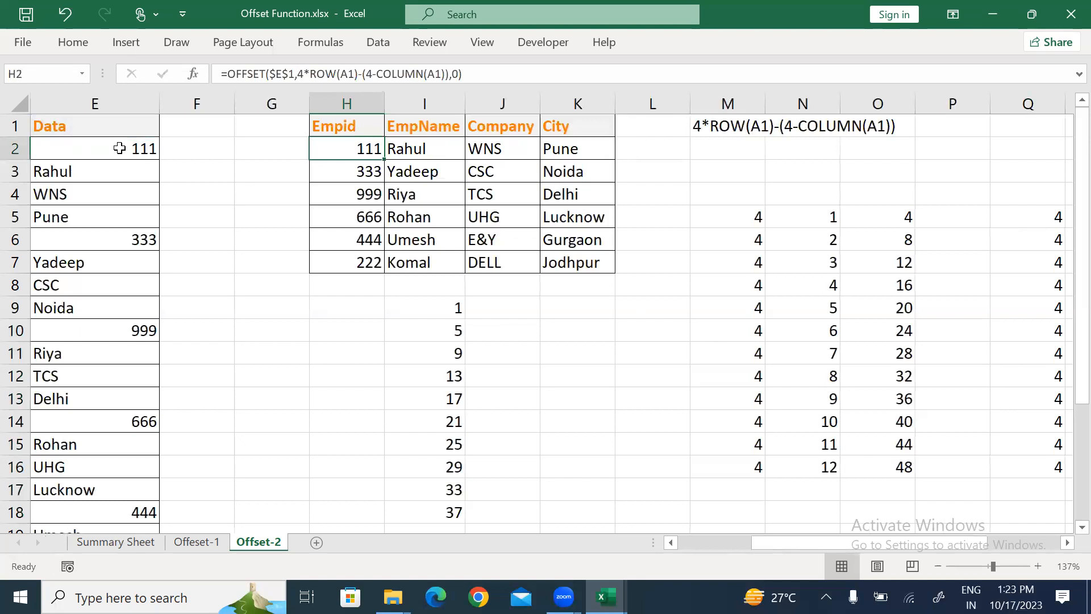
pyautogui.press('Down')
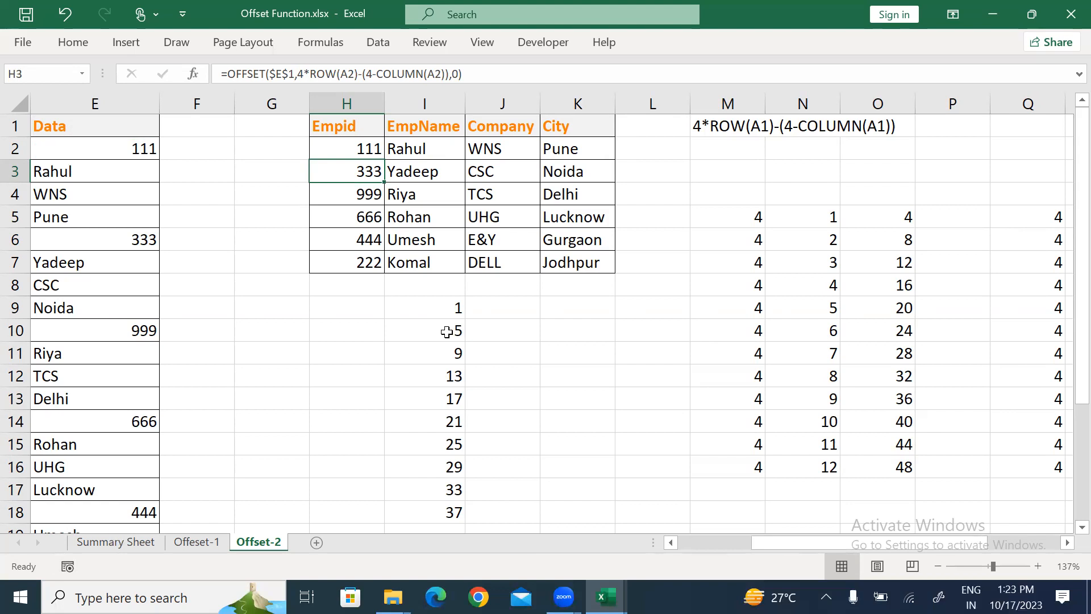
# - Trace every fourth entry down the Data column from E2 and compare the positions with the row offsets in I9:I18
pyautogui.click(84, 127)
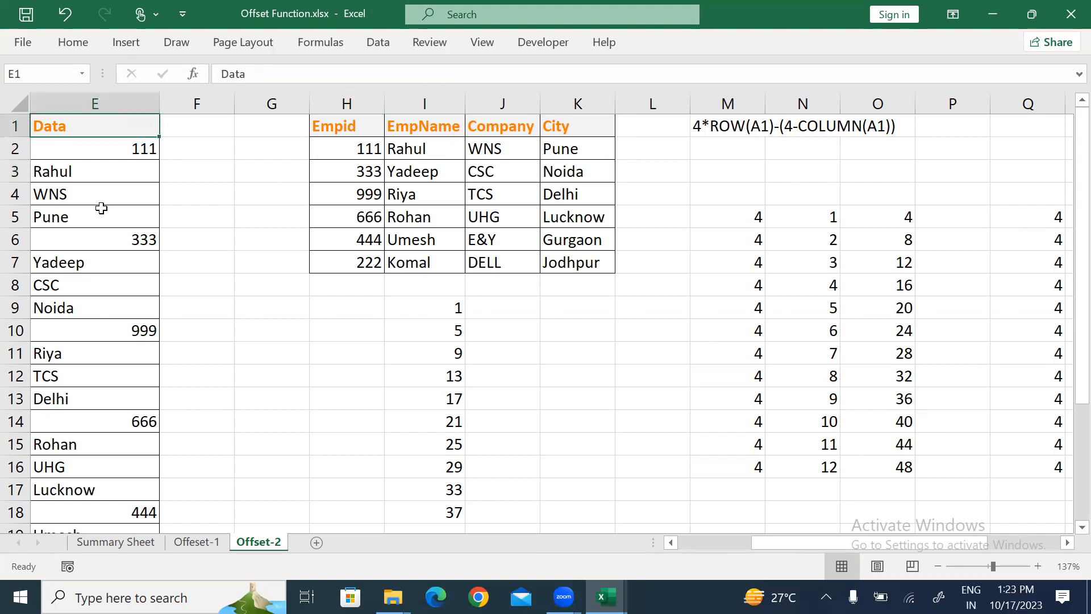
pyautogui.press('Down')
pyautogui.hotkey('shift', 'Down')
pyautogui.hotkey('shift', 'Down')
pyautogui.hotkey('shift', 'Down')
pyautogui.hotkey('shift', 'Down')
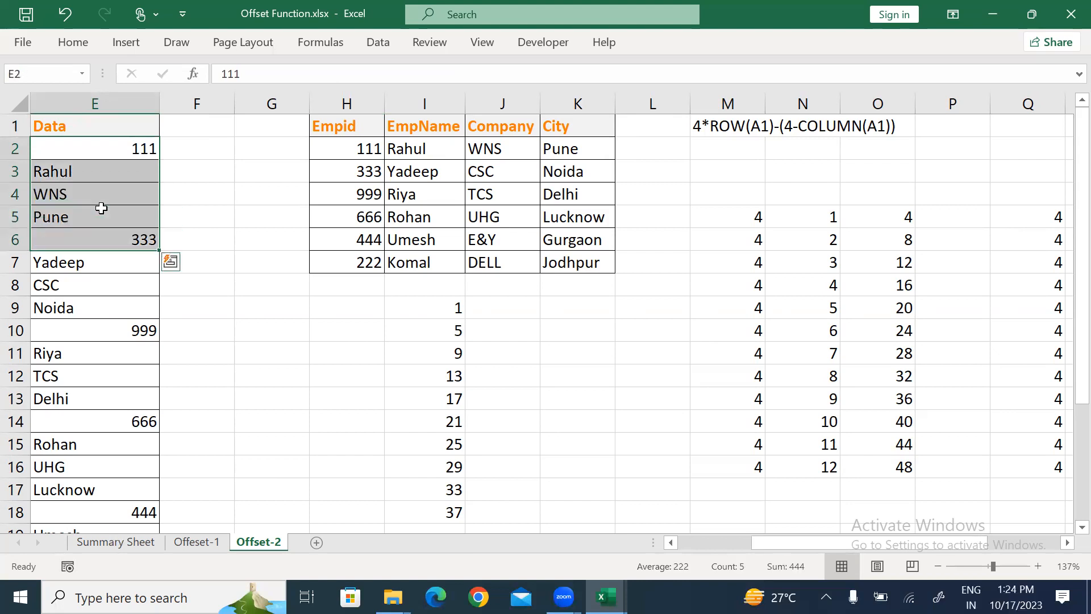
pyautogui.click(139, 239)
pyautogui.click(355, 166)
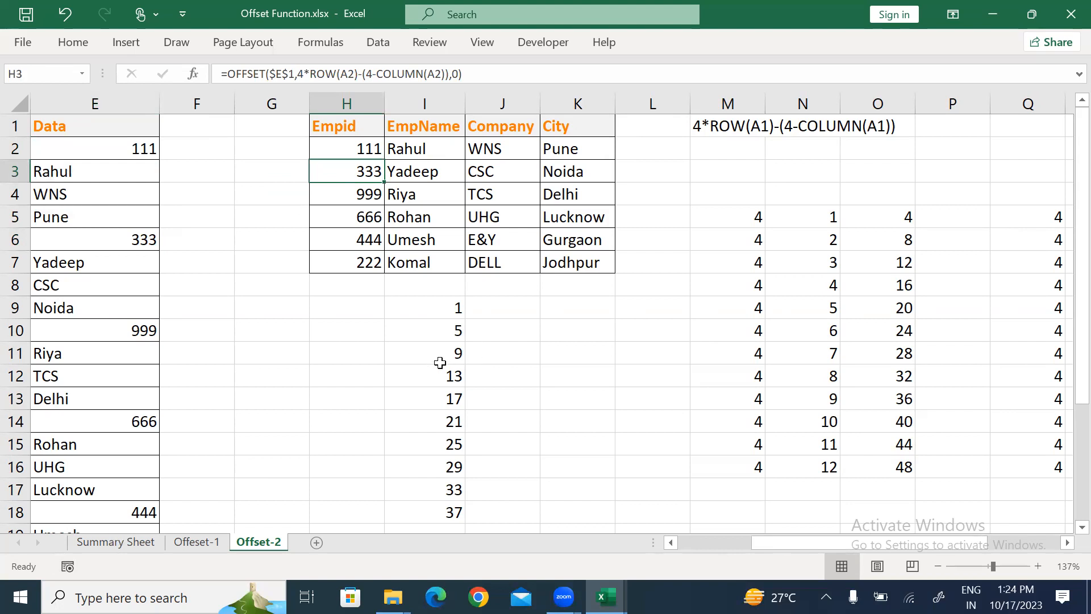
pyautogui.click(440, 359)
pyautogui.click(131, 150)
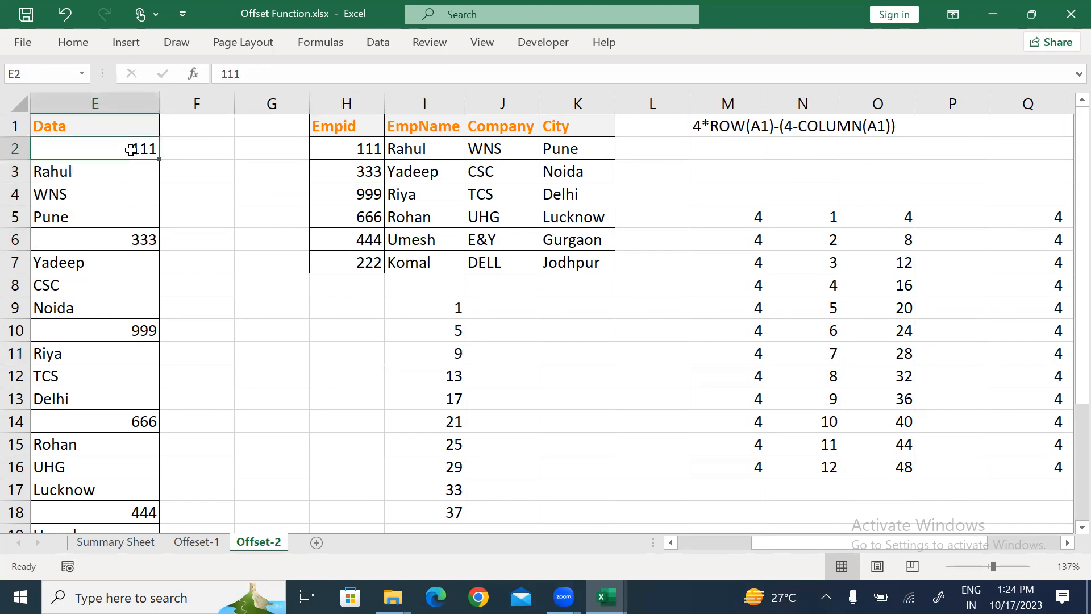
pyautogui.moveTo(130, 150); pyautogui.dragTo(137, 333)
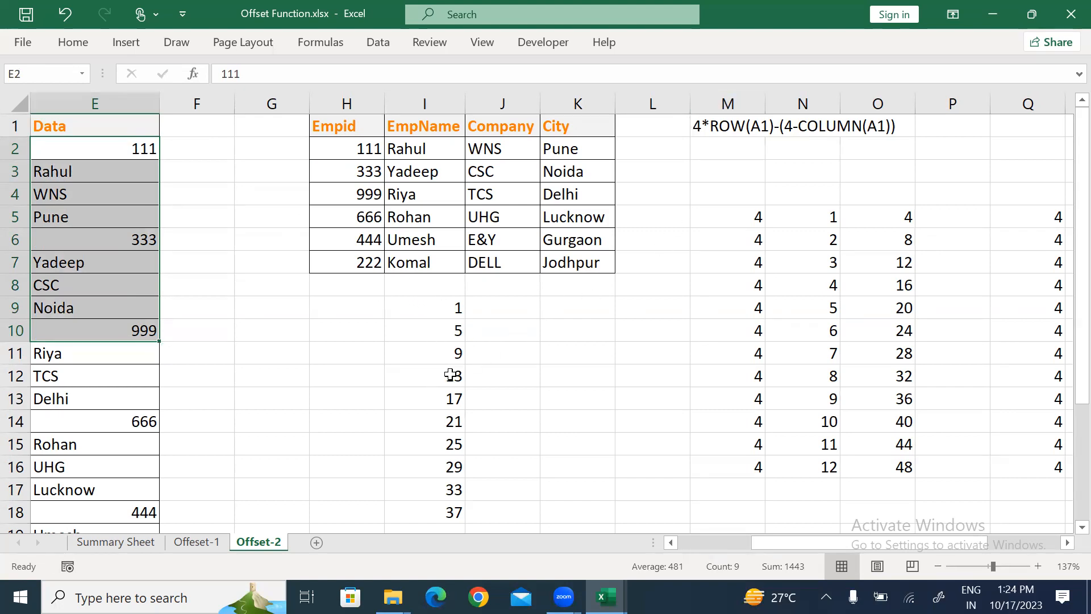
pyautogui.moveTo(120, 329); pyautogui.dragTo(134, 513)
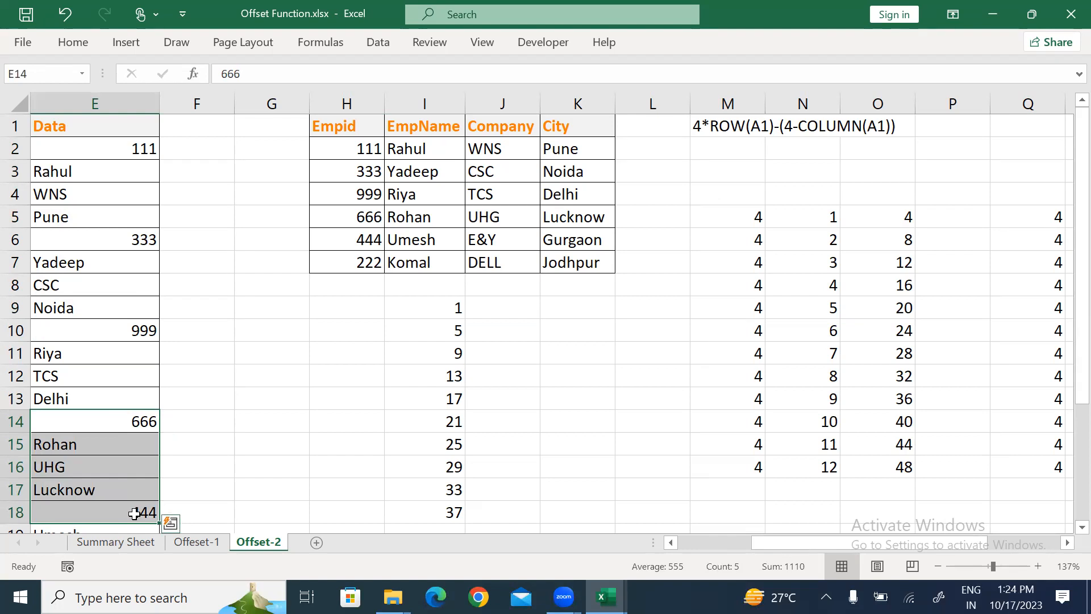
pyautogui.click(389, 423)
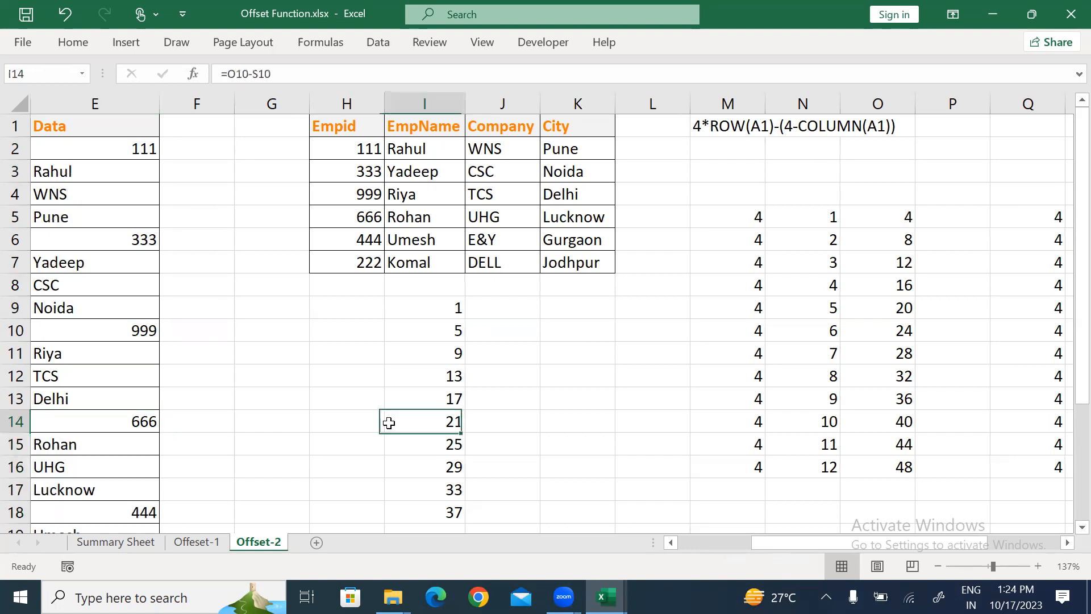
pyautogui.moveTo(442, 310); pyautogui.dragTo(445, 502)
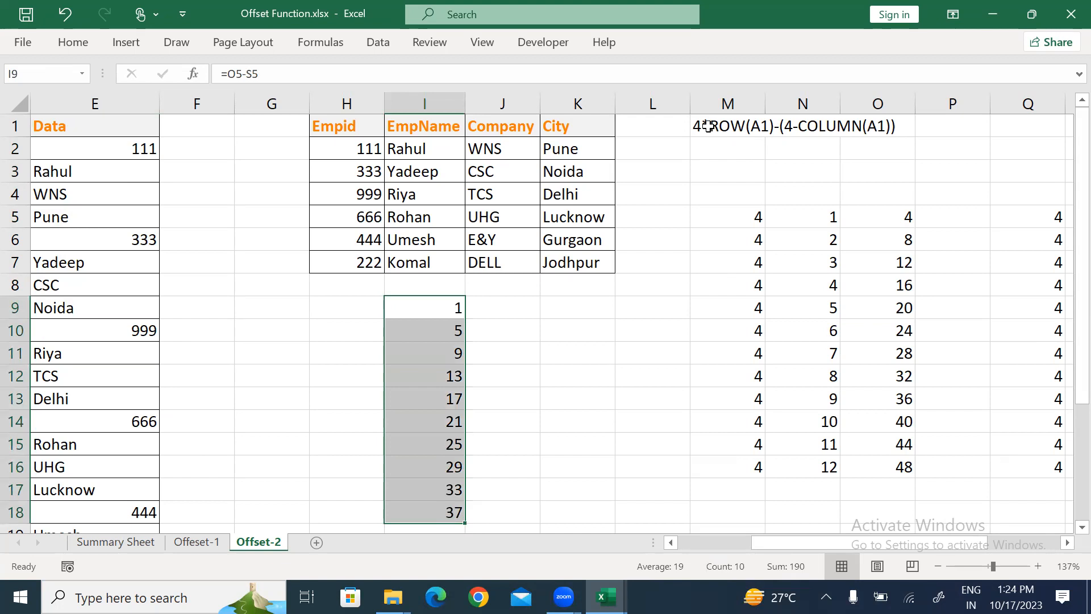
pyautogui.click(706, 125)
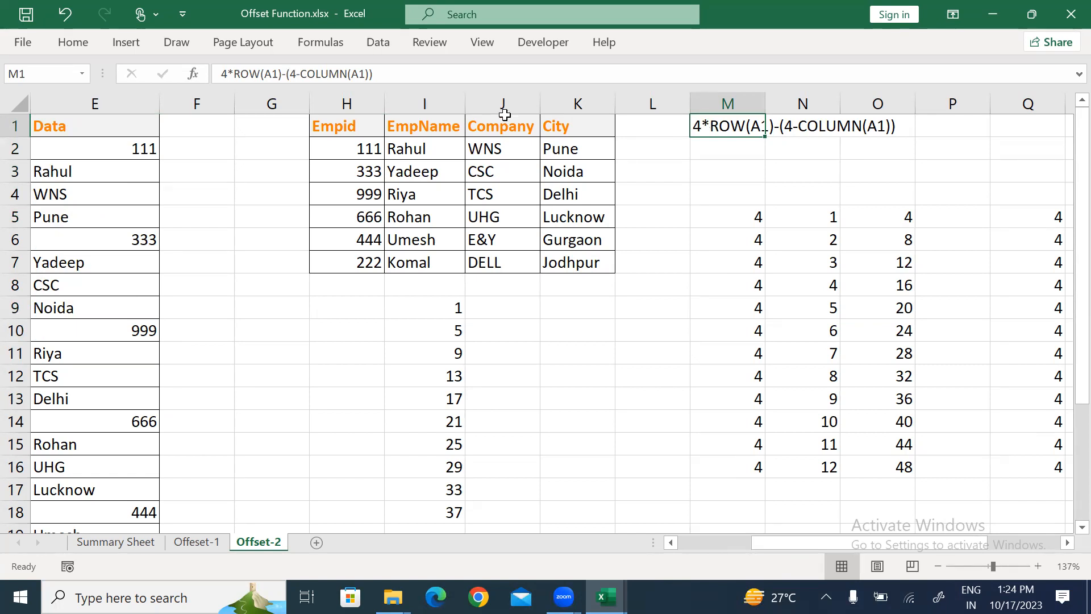
pyautogui.moveTo(131, 147); pyautogui.dragTo(127, 515)
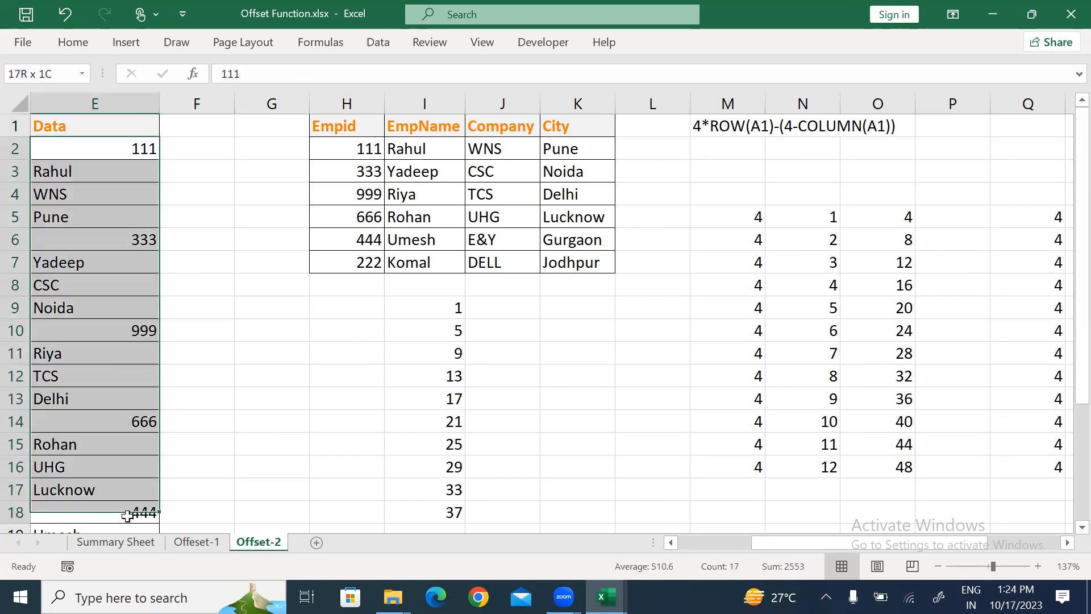
pyautogui.click(117, 164)
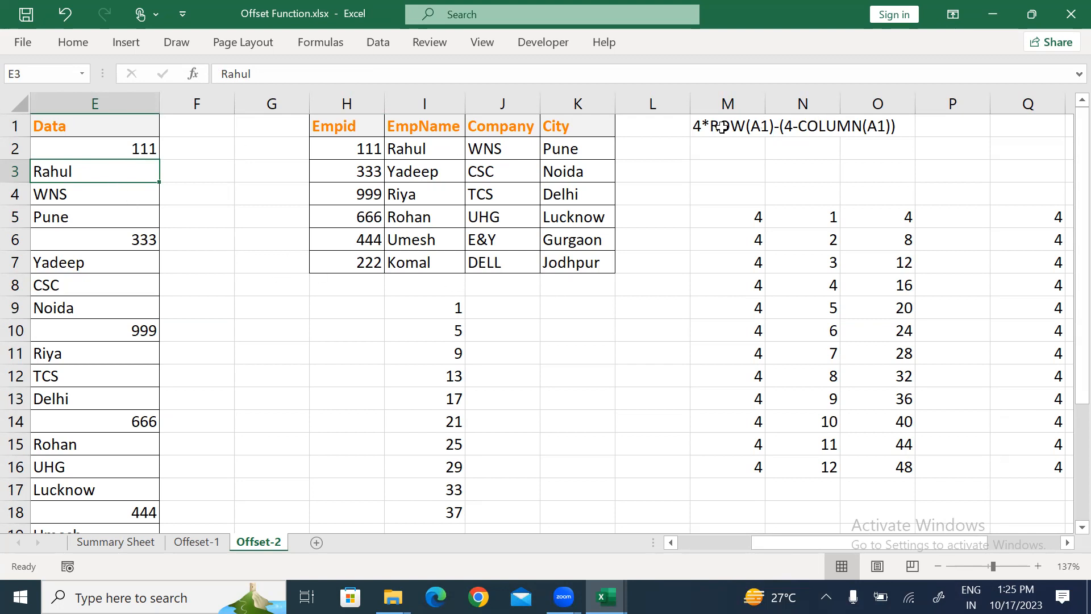
# - Review the helper columns for both parts of the rows expression, M5:O16 and Q5:R5
pyautogui.moveTo(819, 214); pyautogui.dragTo(823, 446)
pyautogui.moveTo(717, 212); pyautogui.dragTo(831, 436)
pyautogui.moveTo(896, 216); pyautogui.dragTo(883, 471)
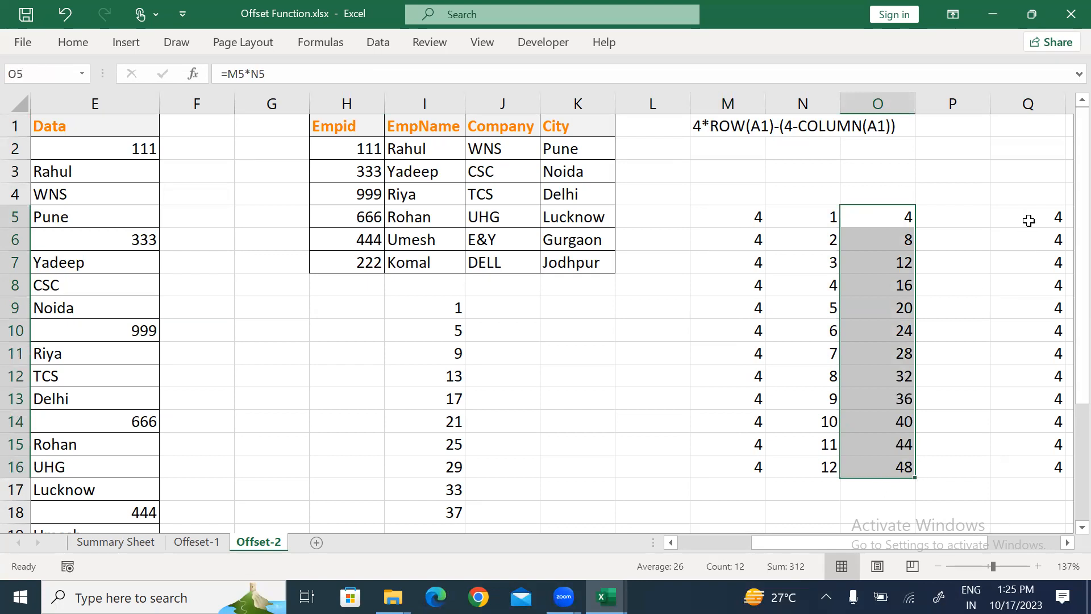
pyautogui.click(1028, 220)
pyautogui.press('Right')
pyautogui.press('Right')
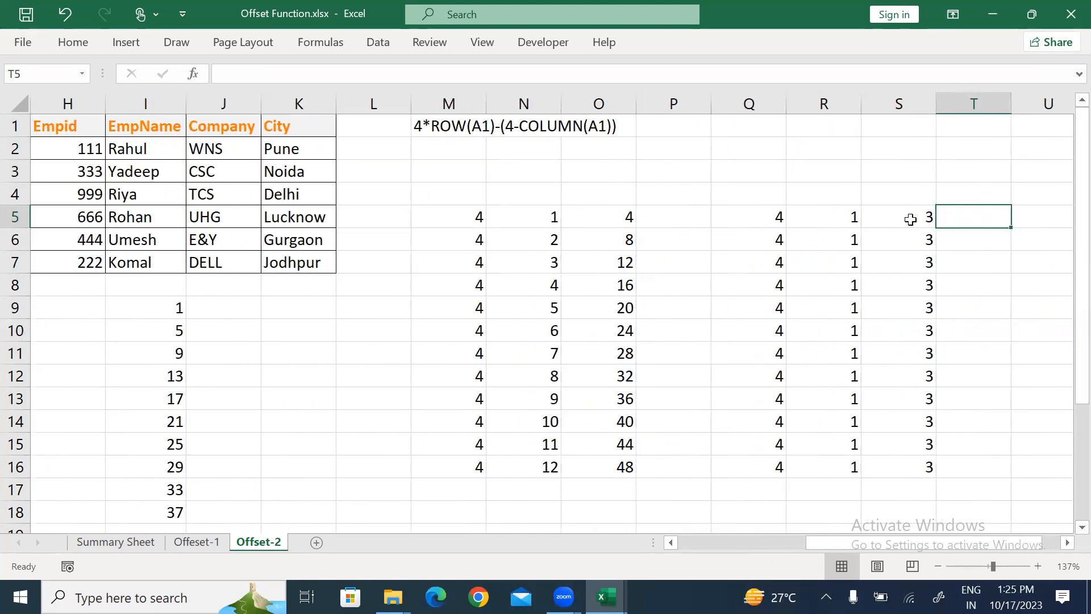
pyautogui.moveTo(757, 220); pyautogui.dragTo(835, 218)
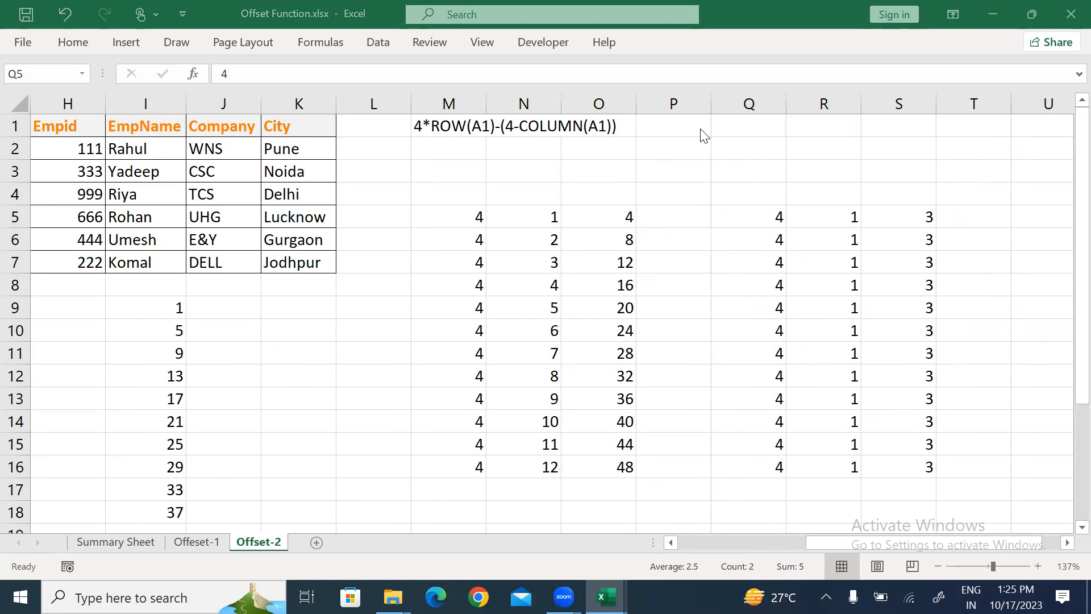
# - Compare the OFFSET formulas in the Empid and EmpName columns at H2 and I2, focusing on the reference inside COLUMN
pyautogui.click(346, 322)
pyautogui.press('Left')
pyautogui.press('Left')
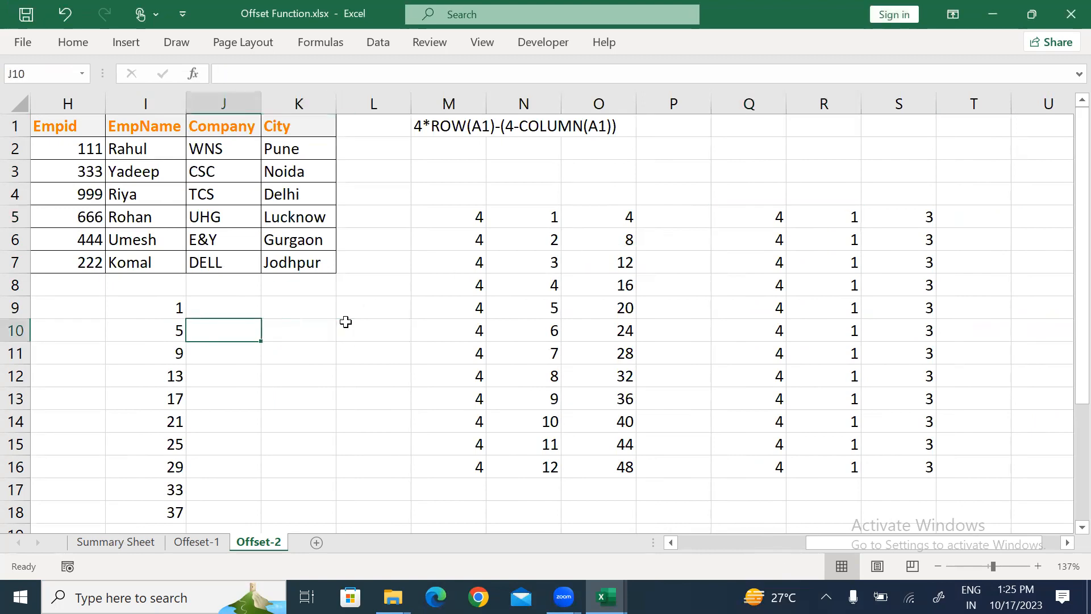
pyautogui.press('Left')
pyautogui.press('Left')
pyautogui.press('Left')
pyautogui.press('Left')
pyautogui.press('Left')
pyautogui.press('Left')
pyautogui.moveTo(437, 154); pyautogui.dragTo(426, 284)
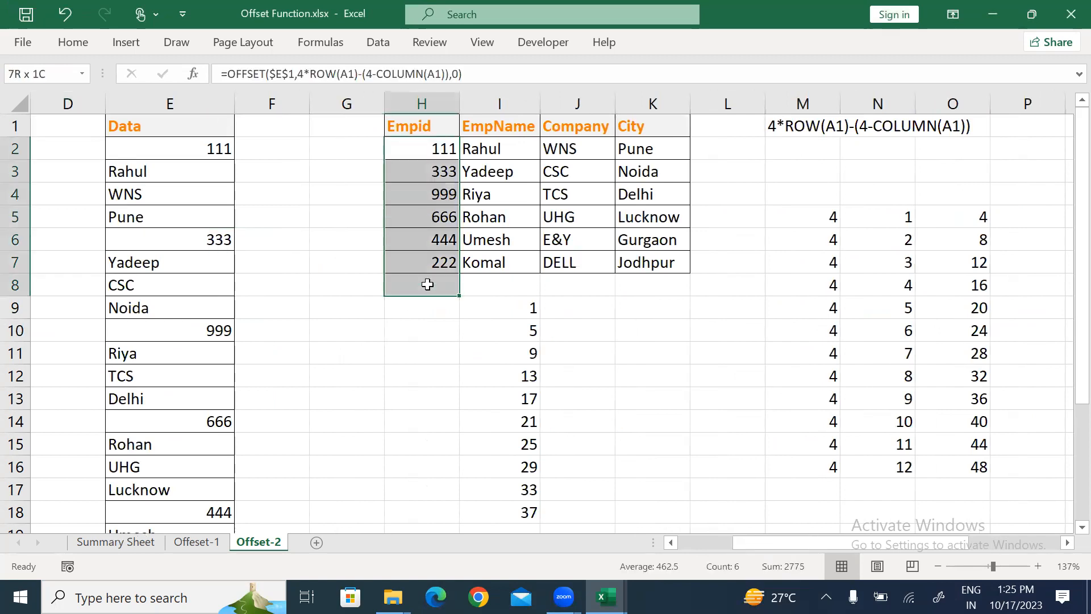
pyautogui.moveTo(492, 150); pyautogui.dragTo(494, 285)
pyautogui.click(498, 149)
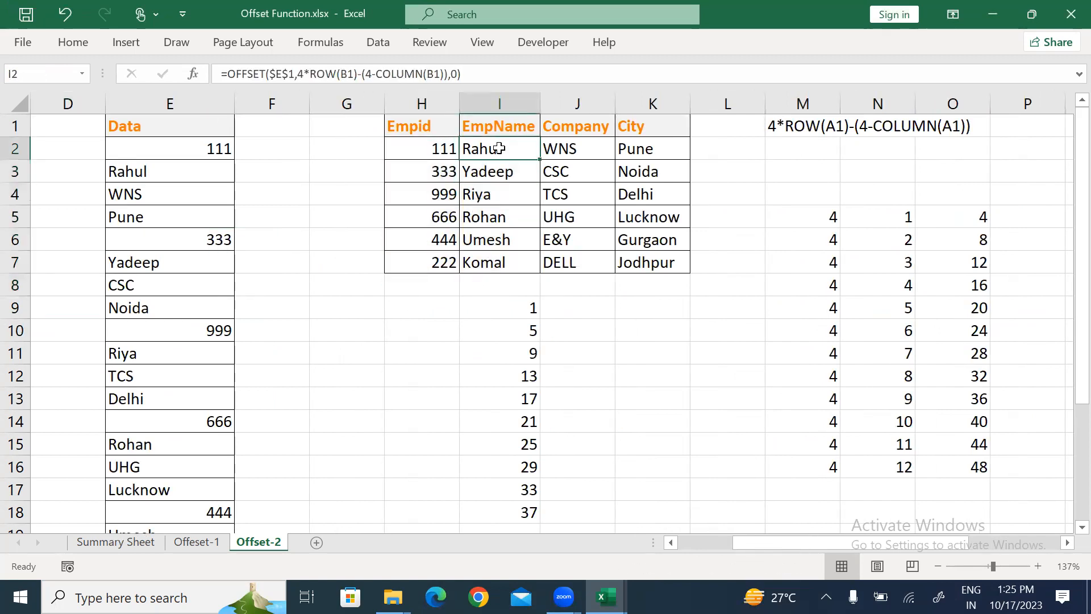
pyautogui.press('F2')
pyautogui.press('Escape')
pyautogui.moveTo(438, 148); pyautogui.dragTo(521, 247)
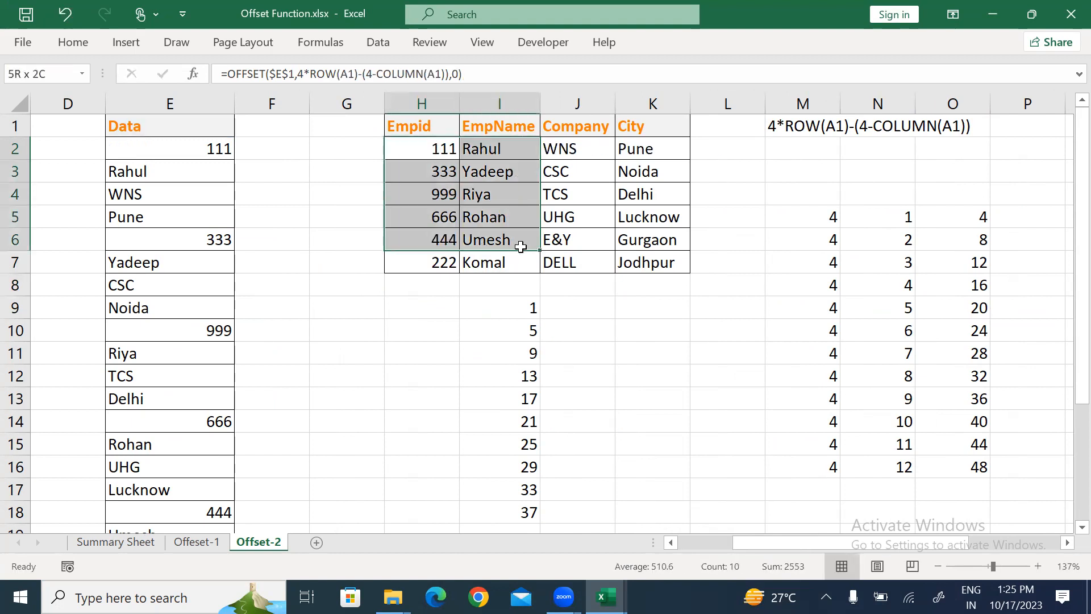
pyautogui.click(428, 147)
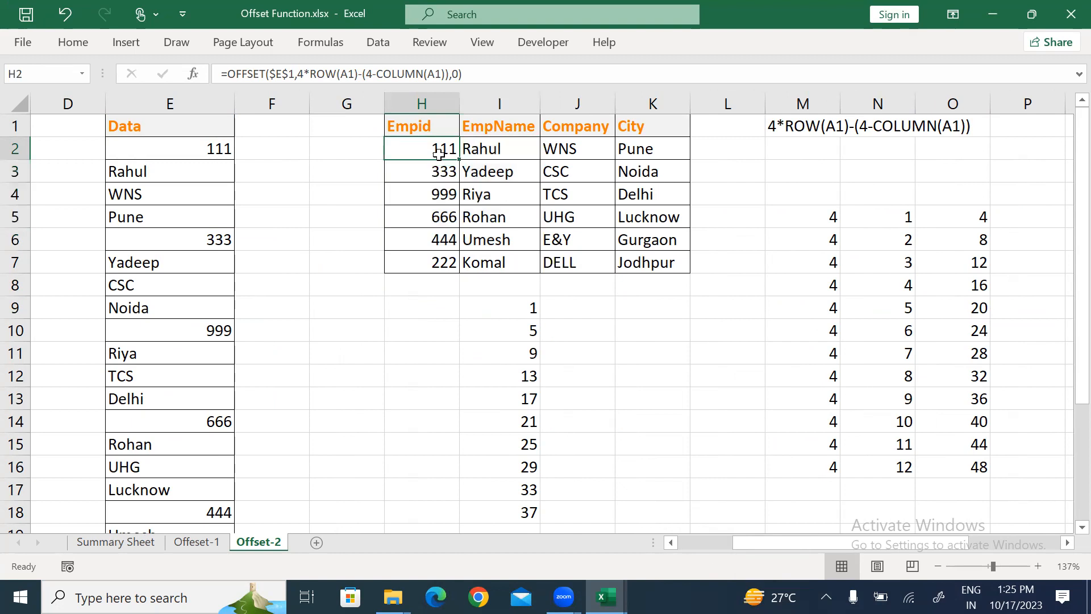
pyautogui.press('F2')
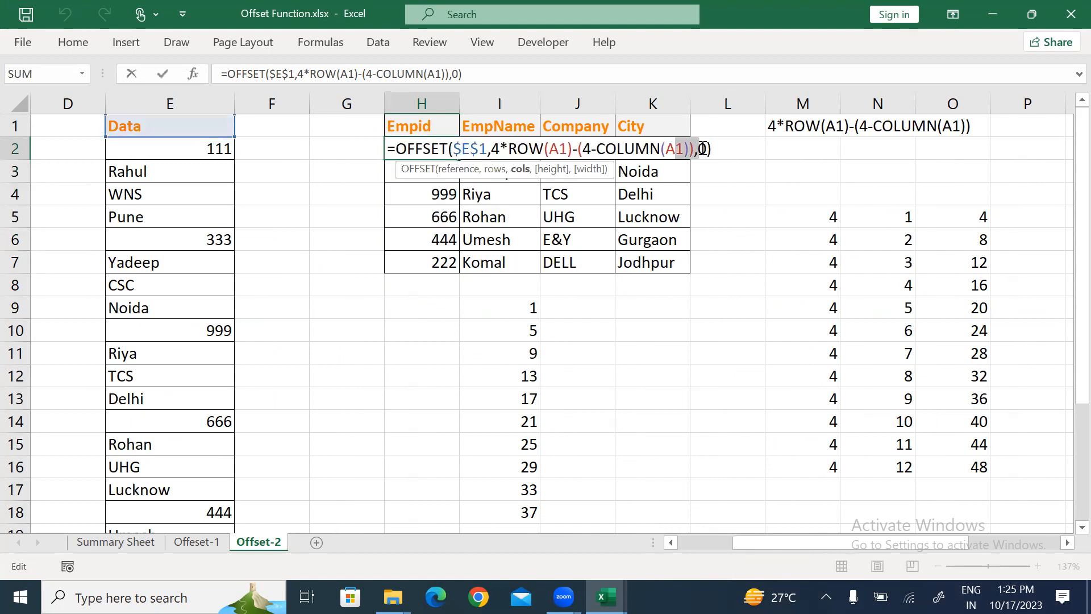
pyautogui.press('Escape')
pyautogui.press('Right')
pyautogui.press('F2')
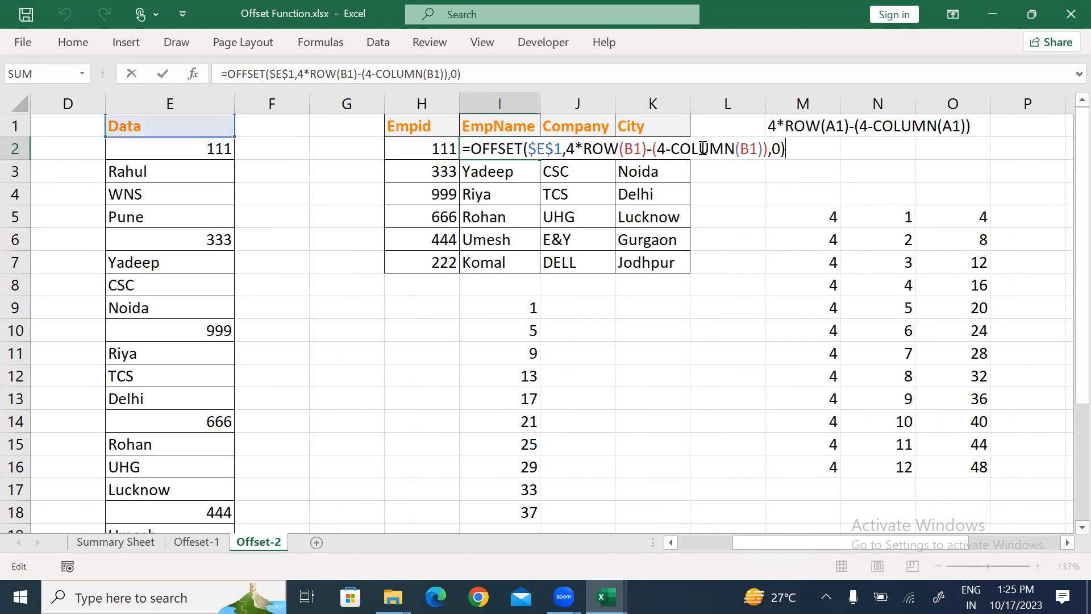
pyautogui.moveTo(740, 149); pyautogui.dragTo(767, 153)
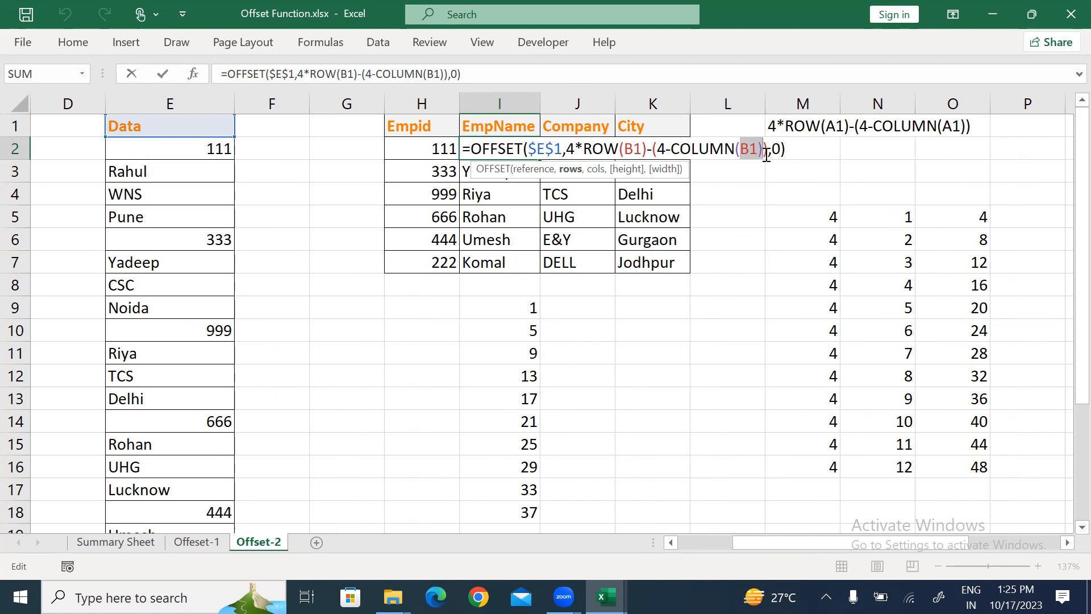
pyautogui.press('Return')
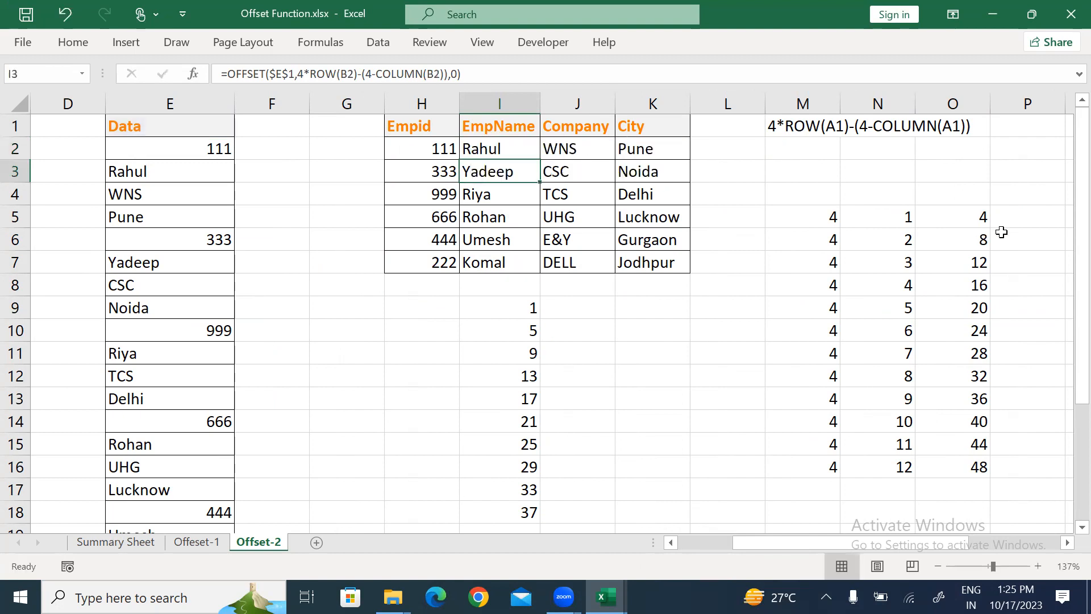
# - Change the helper formula in R5 to =COLUMN(B1)
pyautogui.click(1025, 226)
pyautogui.press('Right')
pyautogui.press('Right')
pyautogui.press('Right')
pyautogui.press('Right')
pyautogui.press('Right')
pyautogui.press('Left')
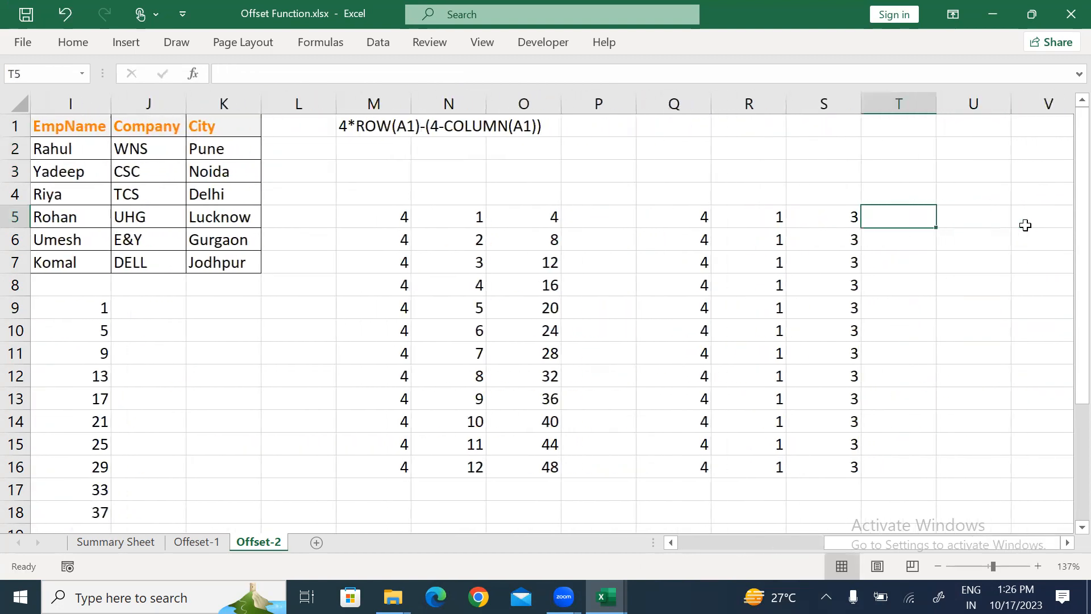
pyautogui.press('Left')
pyautogui.press('Left')
pyautogui.press('F2')
pyautogui.press('Left')
pyautogui.press('BackSpace')
pyautogui.write('B')
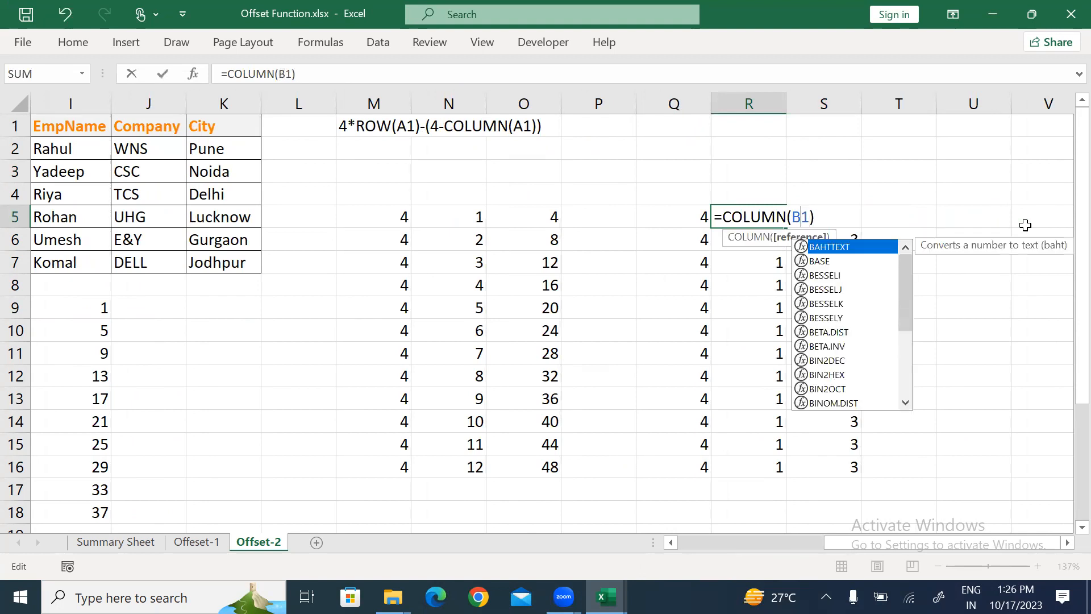
pyautogui.hotkey('ctrl', 'Return')
# - Fill the =COLUMN(B1) formula from R5 down to R16
pyautogui.hotkey('ctrl', 'shift', 'Down')
pyautogui.hotkey('ctrl', 'd')
pyautogui.press('Down')
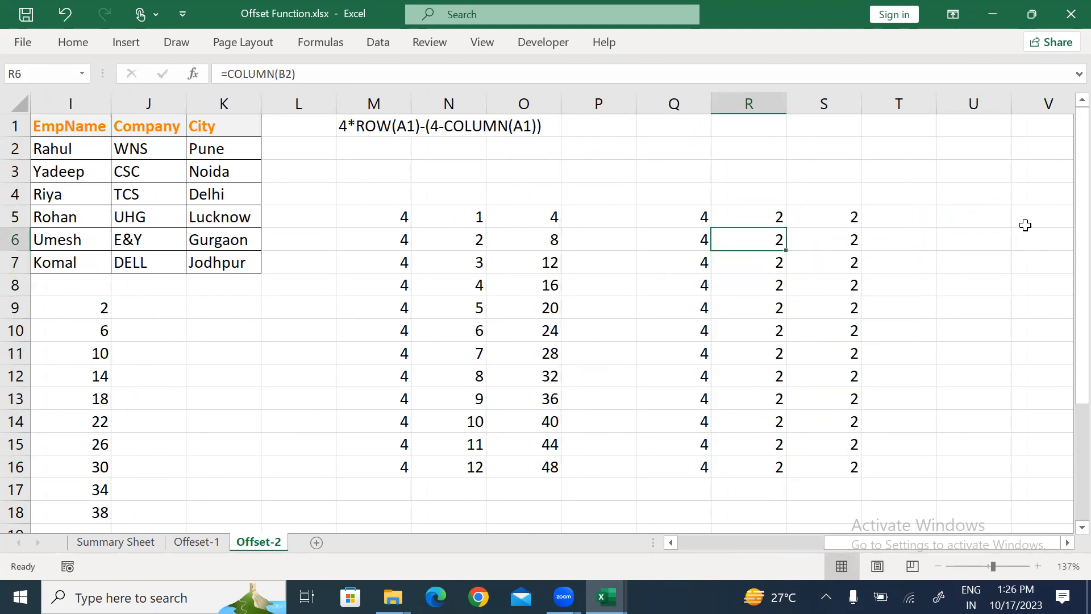
# - Check the subtractions in I9 and I10 against their source values in columns O and S
pyautogui.click(527, 231)
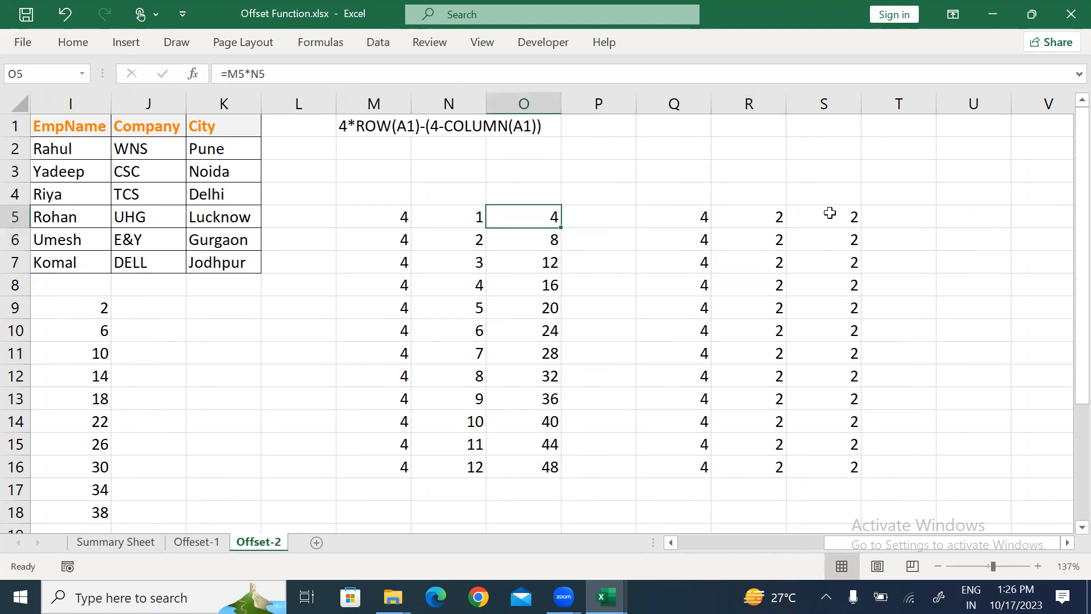
pyautogui.moveTo(828, 216); pyautogui.dragTo(756, 217)
pyautogui.click(78, 310)
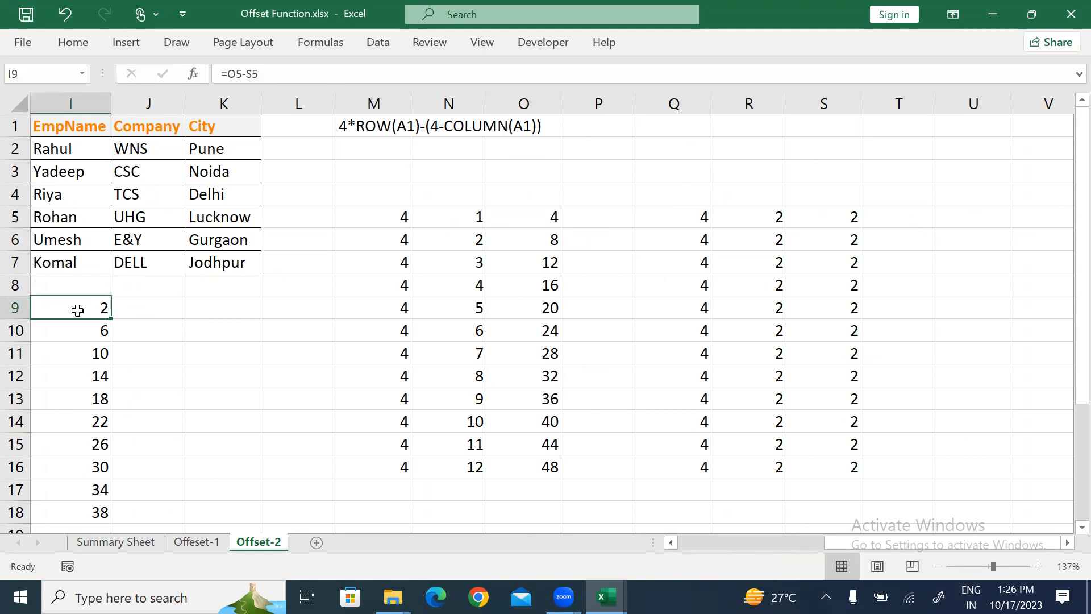
pyautogui.click(548, 241)
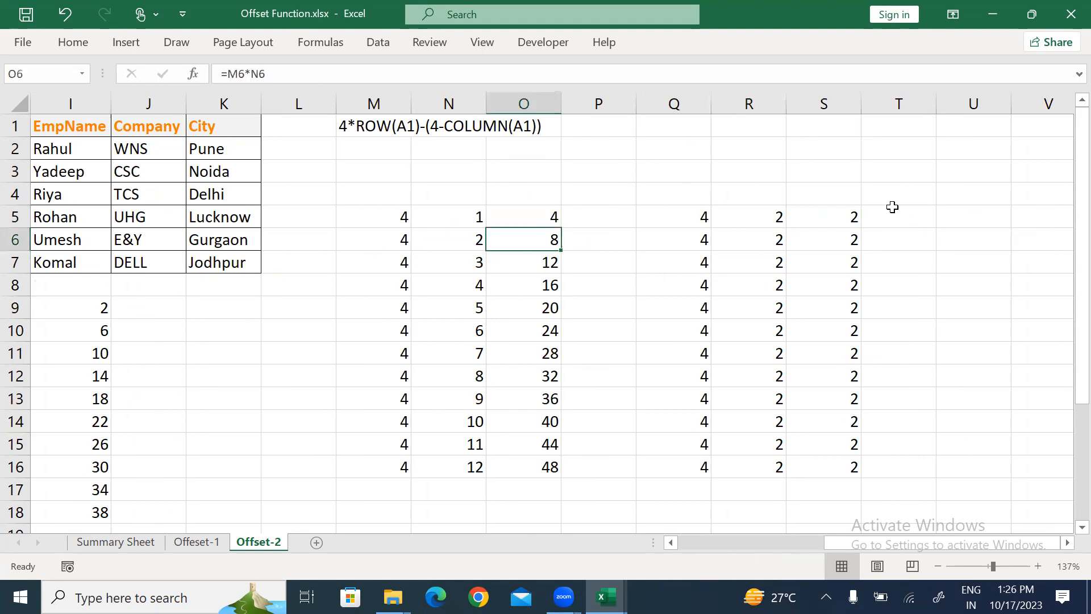
pyautogui.click(857, 240)
pyautogui.click(90, 329)
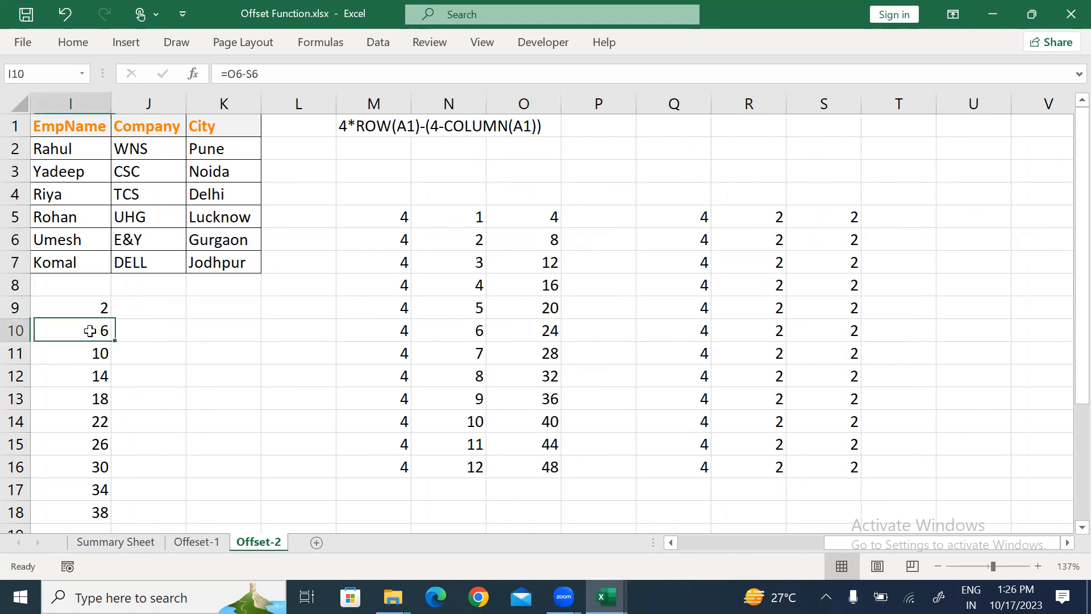
# - Examine the calculated row offsets for the EmpName column in I9:I18
pyautogui.click(77, 307)
pyautogui.moveTo(76, 308); pyautogui.dragTo(96, 513)
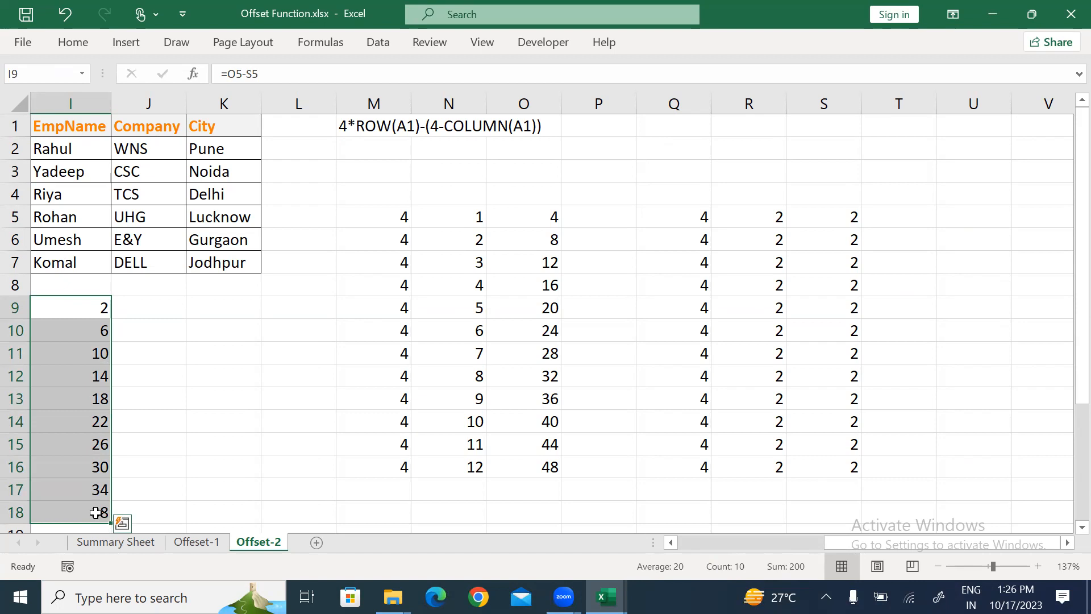
pyautogui.press('Left')
pyautogui.press('Right')
pyautogui.hotkey('shift', 'Down')
pyautogui.hotkey('shift', 'Down')
pyautogui.hotkey('shift', 'Down')
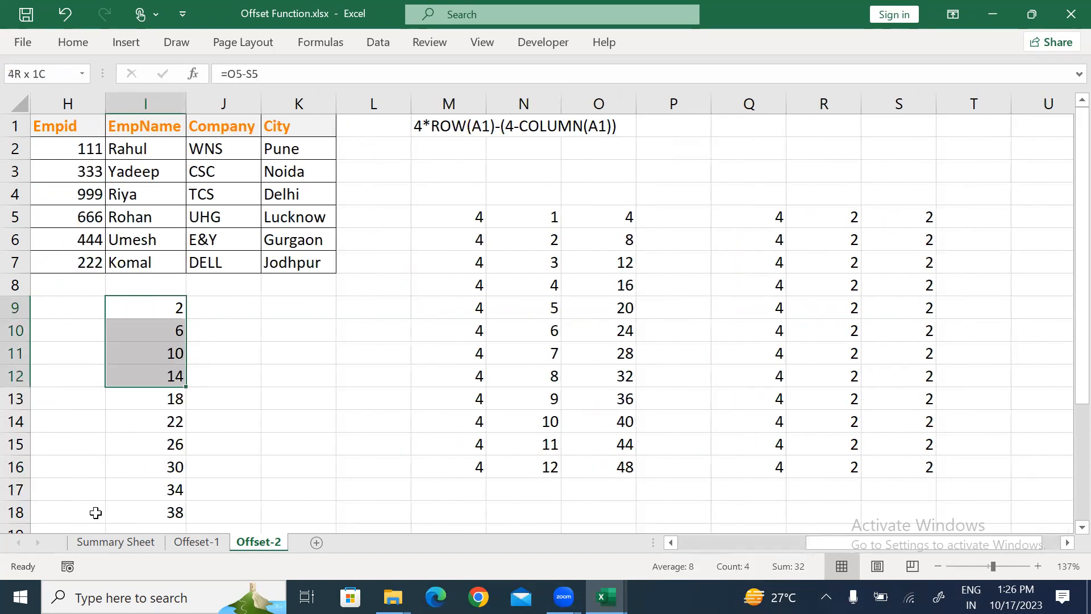
pyautogui.hotkey('shift', 'Down')
pyautogui.hotkey('shift', 'Down')
pyautogui.hotkey('shift', 'Down')
pyautogui.hotkey('shift', 'Down')
pyautogui.hotkey('shift', 'Down')
pyautogui.hotkey('shift', 'Down')
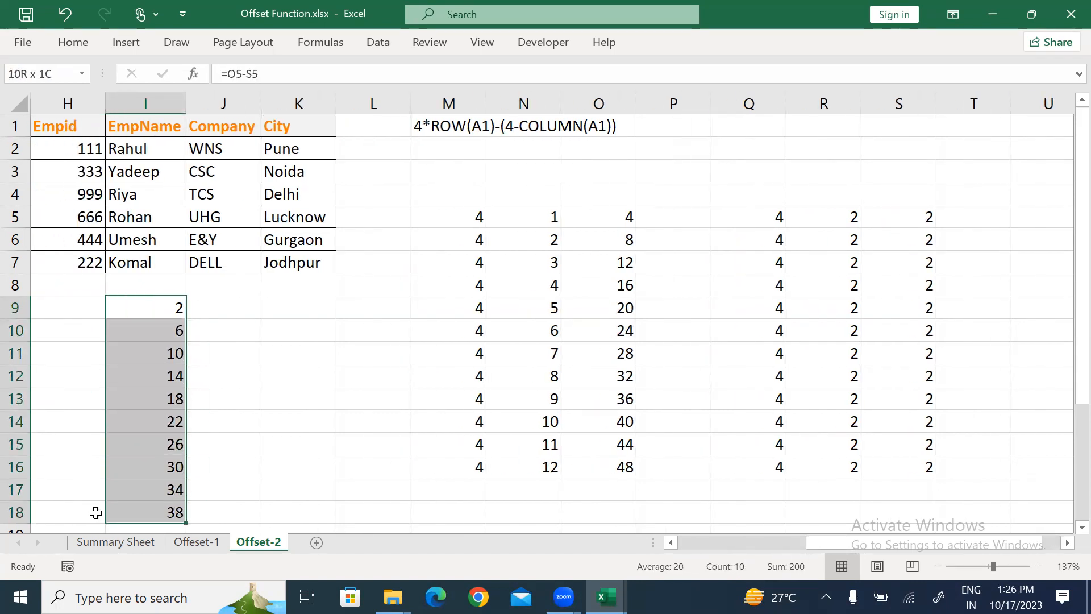
# - Examine the rows argument 4*ROW(B1)-(4-COLUMN(B1)) in the EmpName OFFSET formula at I2
pyautogui.press('Left')
pyautogui.press('Left')
pyautogui.press('Left')
pyautogui.press('Left')
pyautogui.press('Left')
pyautogui.press('Right')
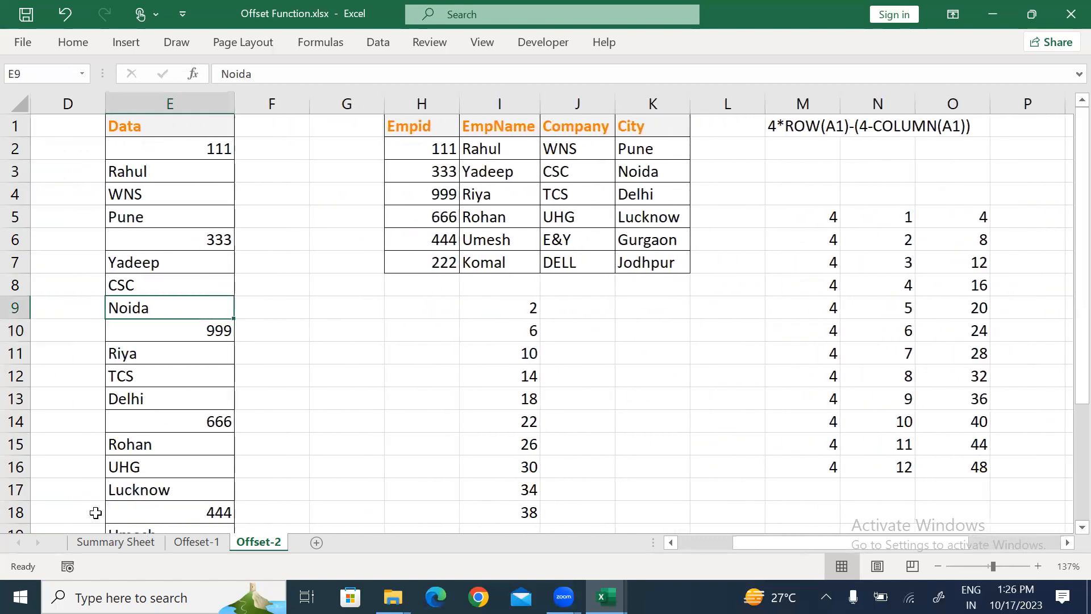
pyautogui.press('Up')
pyautogui.press('Right')
pyautogui.press('Right')
pyautogui.press('Right')
pyautogui.press('Right')
pyautogui.press('Up')
pyautogui.press('Up')
pyautogui.press('Up')
pyautogui.press('Up')
pyautogui.press('Up')
pyautogui.press('Up')
pyautogui.press('Up')
pyautogui.press('Down')
pyautogui.press('F2')
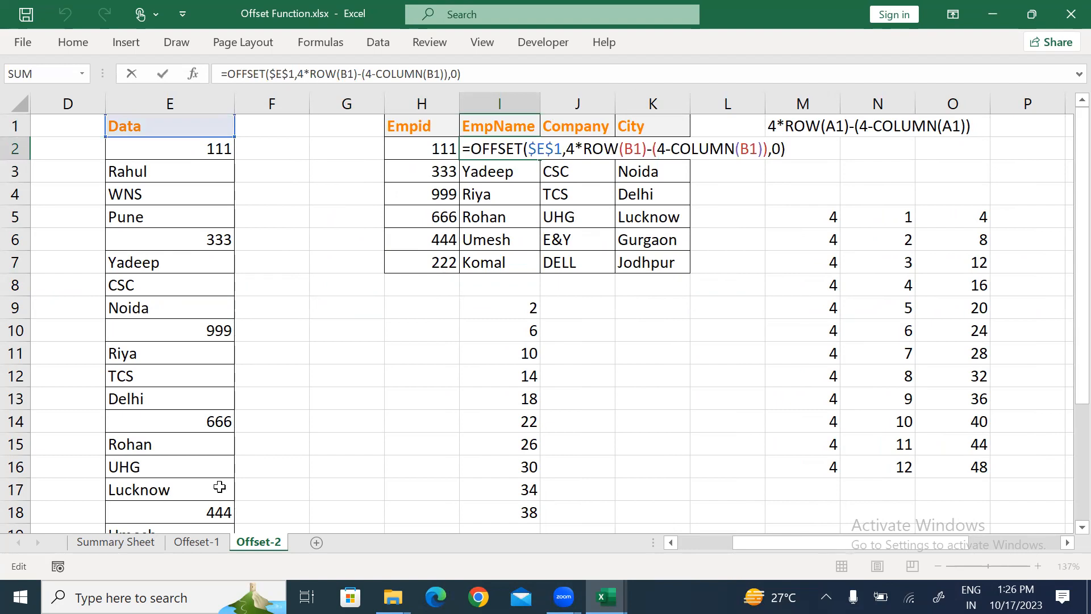
pyautogui.moveTo(567, 146); pyautogui.dragTo(771, 148)
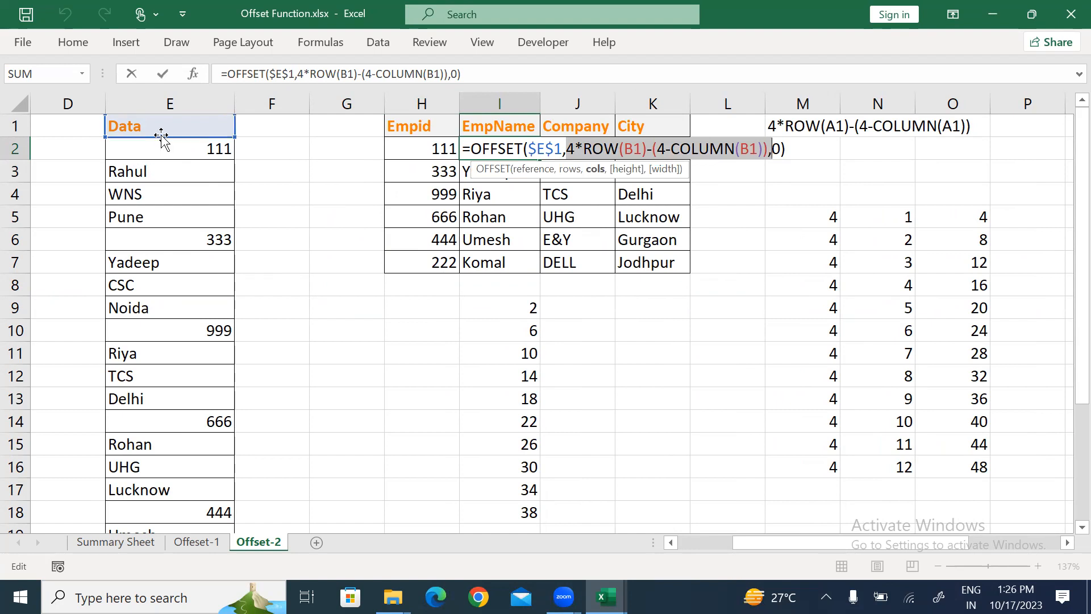
pyautogui.hotkey('ctrl', 'Return')
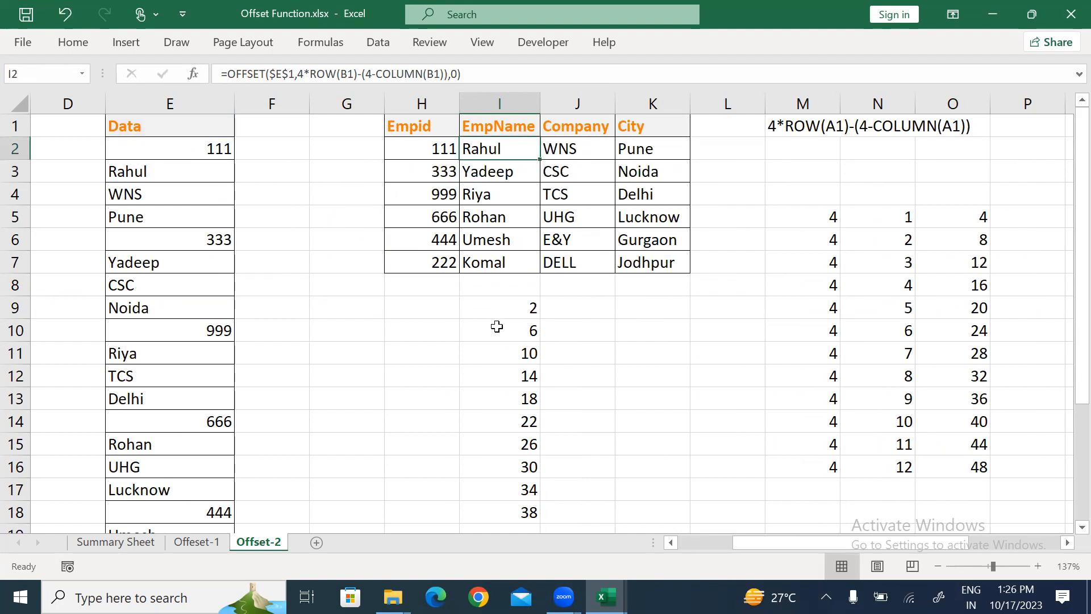
# - Trace the employee name entries down the Data column in E, comparing their spacing with the offsets in column I
pyautogui.click(186, 130)
pyautogui.moveTo(188, 150); pyautogui.dragTo(197, 265)
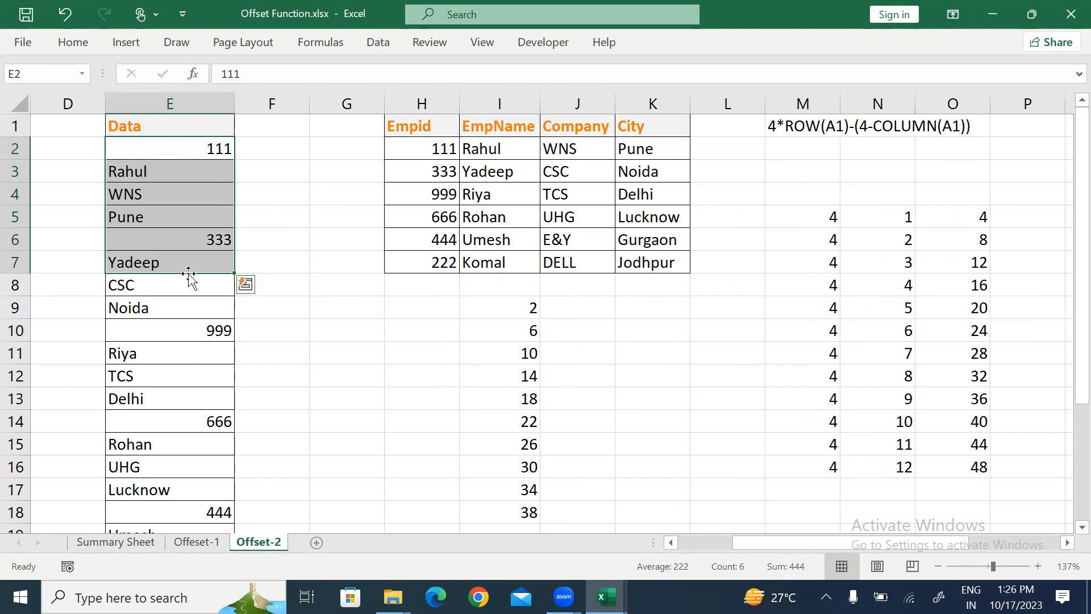
pyautogui.moveTo(182, 262); pyautogui.dragTo(197, 354)
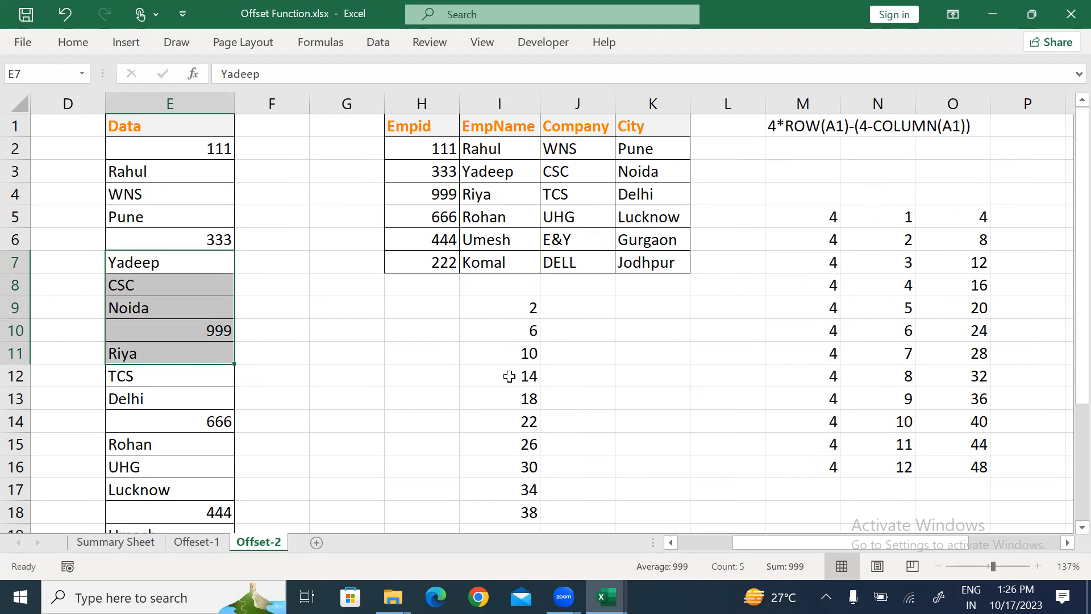
pyautogui.moveTo(191, 353); pyautogui.dragTo(165, 453)
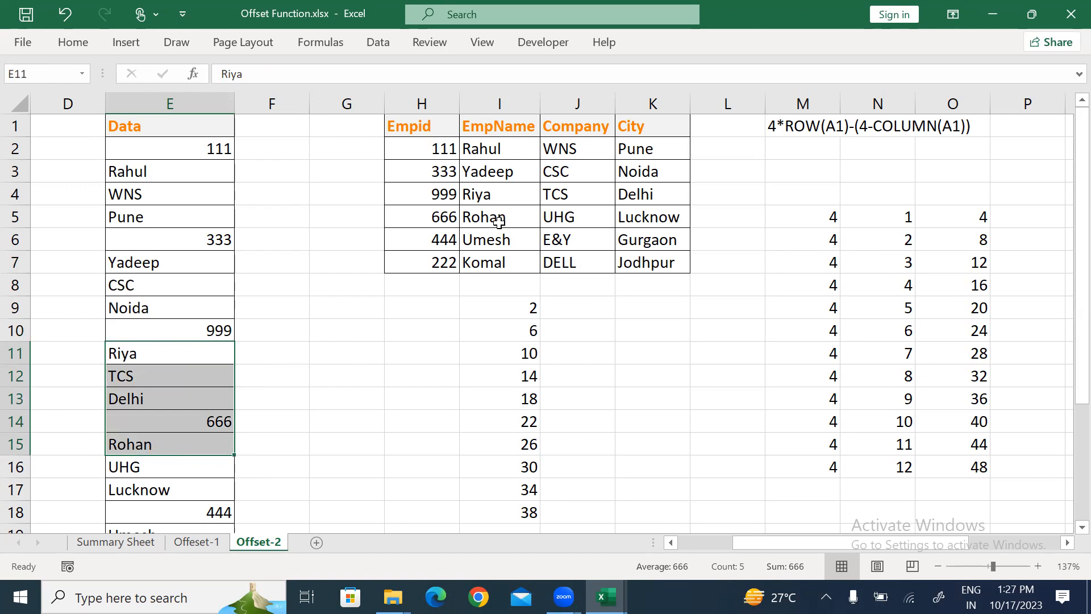
pyautogui.moveTo(194, 150); pyautogui.dragTo(221, 329)
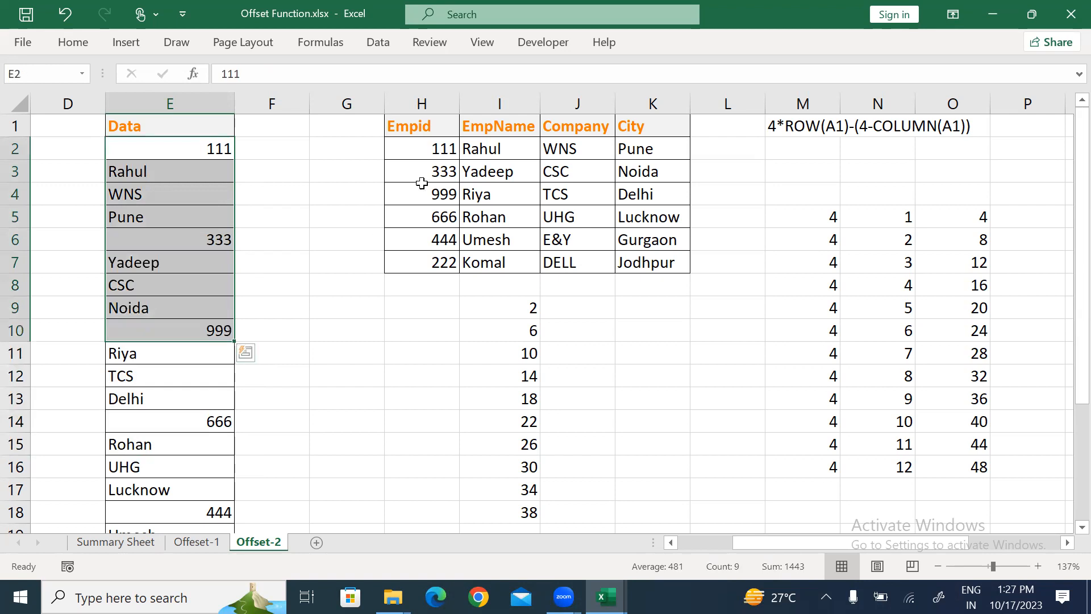
pyautogui.click(505, 151)
pyautogui.click(183, 166)
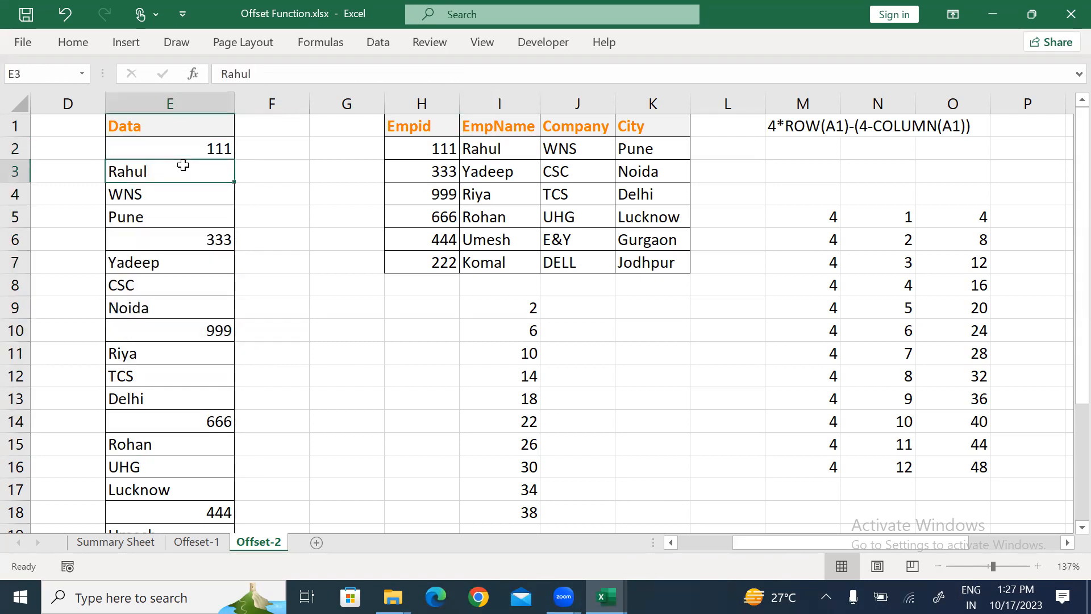
pyautogui.moveTo(182, 165); pyautogui.dragTo(212, 444)
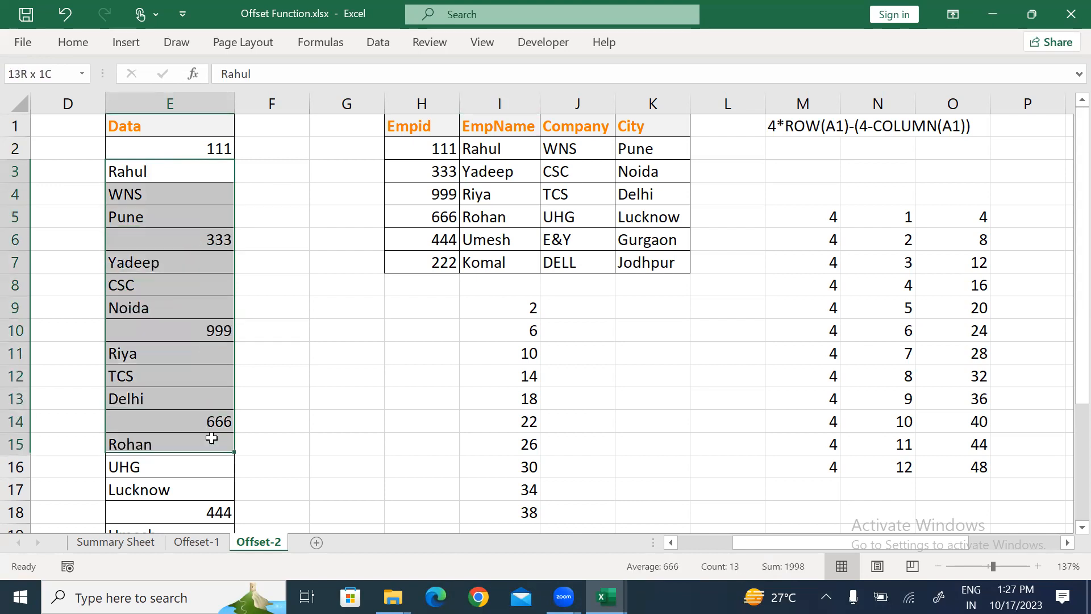
# - Examine the cell reference inside ROW in the Company OFFSET formula at J2
pyautogui.click(584, 146)
pyautogui.press('F2')
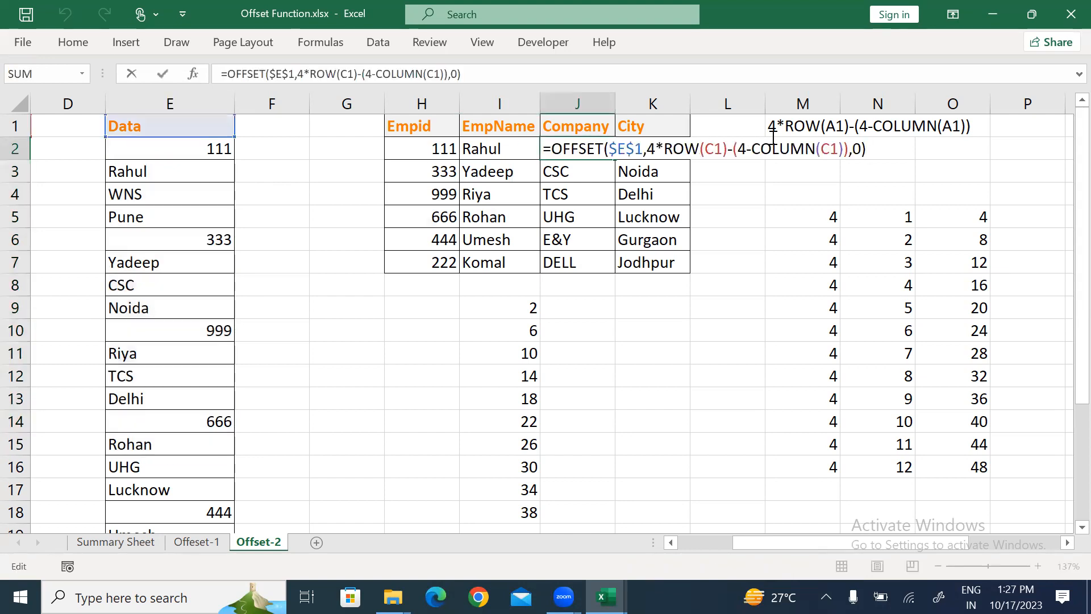
pyautogui.moveTo(705, 149); pyautogui.dragTo(722, 149)
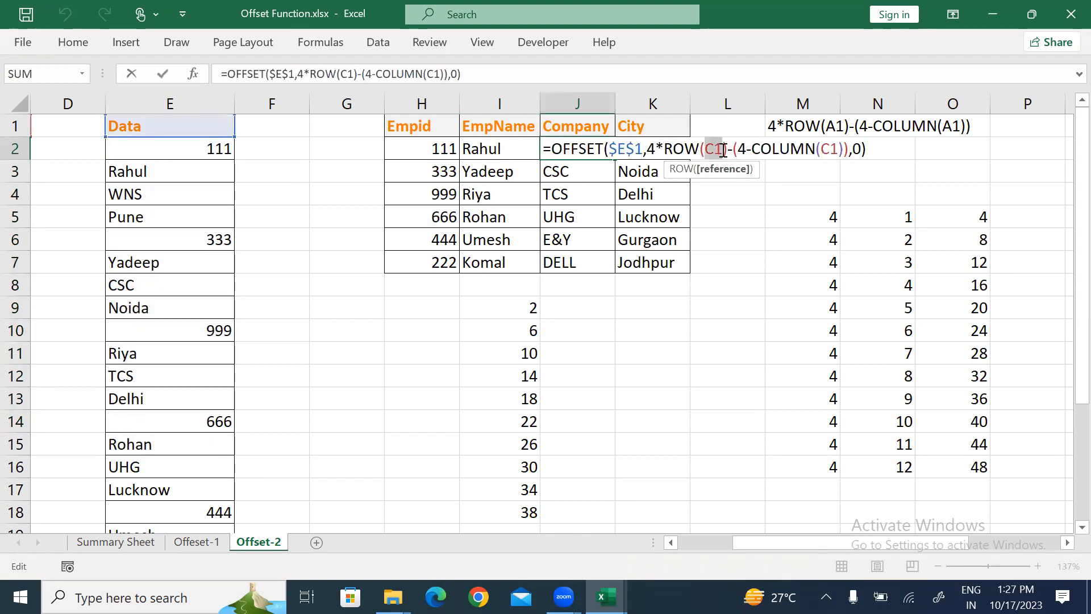
# - Change the helper formula in R5 to =COLUMN(C1)
pyautogui.press('Tab')
pyautogui.press('Tab')
pyautogui.press('Tab')
pyautogui.press('Tab')
pyautogui.press('Tab')
pyautogui.press('Tab')
pyautogui.press('Tab')
pyautogui.press('Tab')
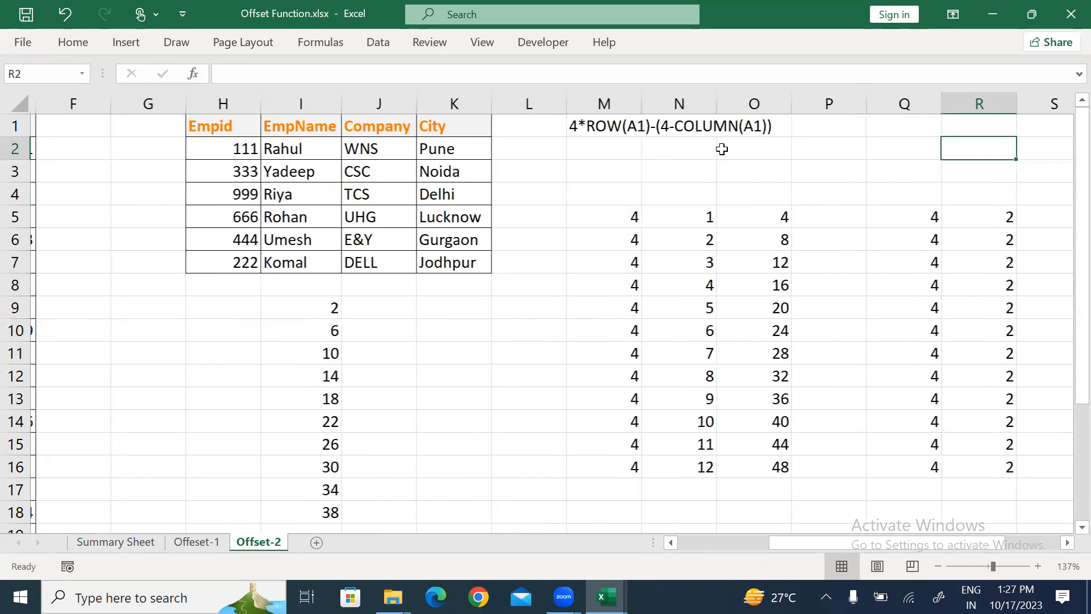
pyautogui.press('Tab')
pyautogui.press('Tab')
pyautogui.press('Tab')
pyautogui.press('Left')
pyautogui.press('Left')
pyautogui.press('Left')
pyautogui.press('Down')
pyautogui.press('Down')
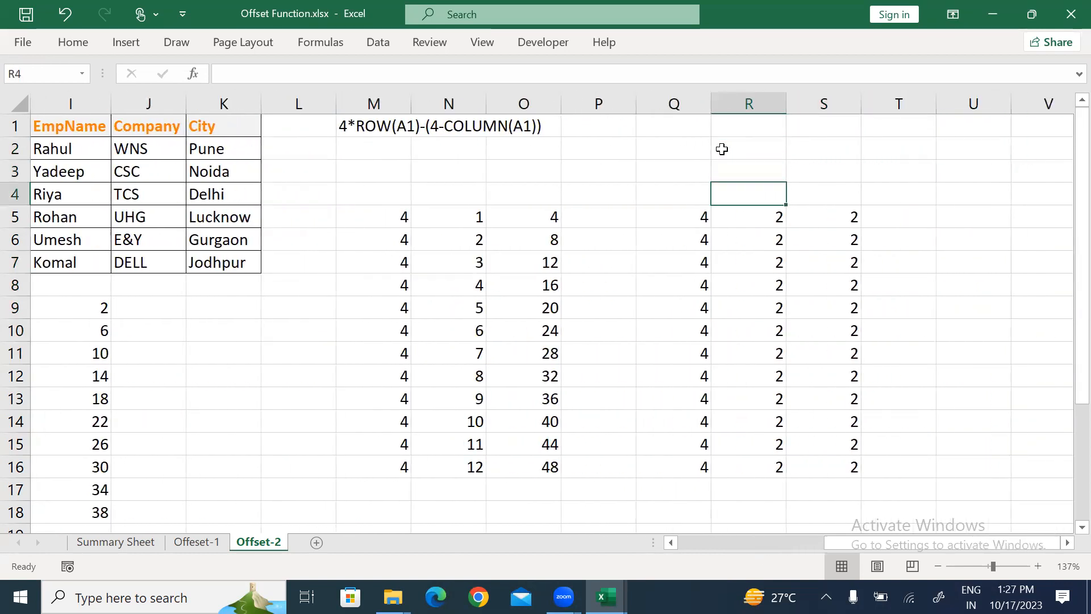
pyautogui.press('Down')
pyautogui.press('F2')
pyautogui.press('Left')
pyautogui.press('Left')
pyautogui.press('BackSpace')
pyautogui.write('C')
pyautogui.press('Return')
pyautogui.press('Up')
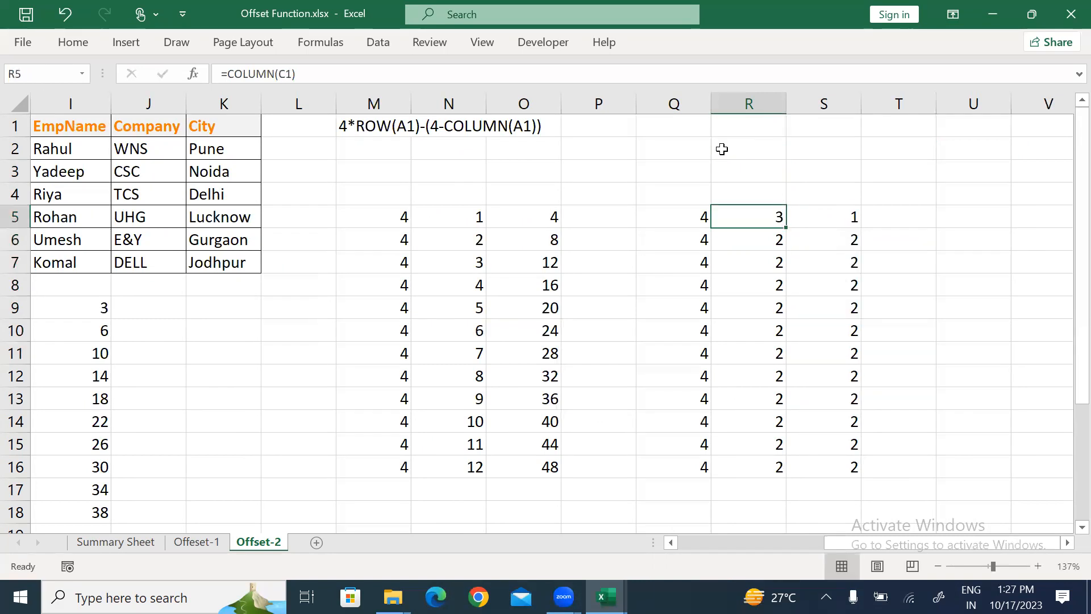
# - Fill the =COLUMN(C1) formula from R5 down to R16
pyautogui.hotkey('ctrl', 'shift', 'Down')
pyautogui.hotkey('ctrl', 'd')
pyautogui.press('Right')
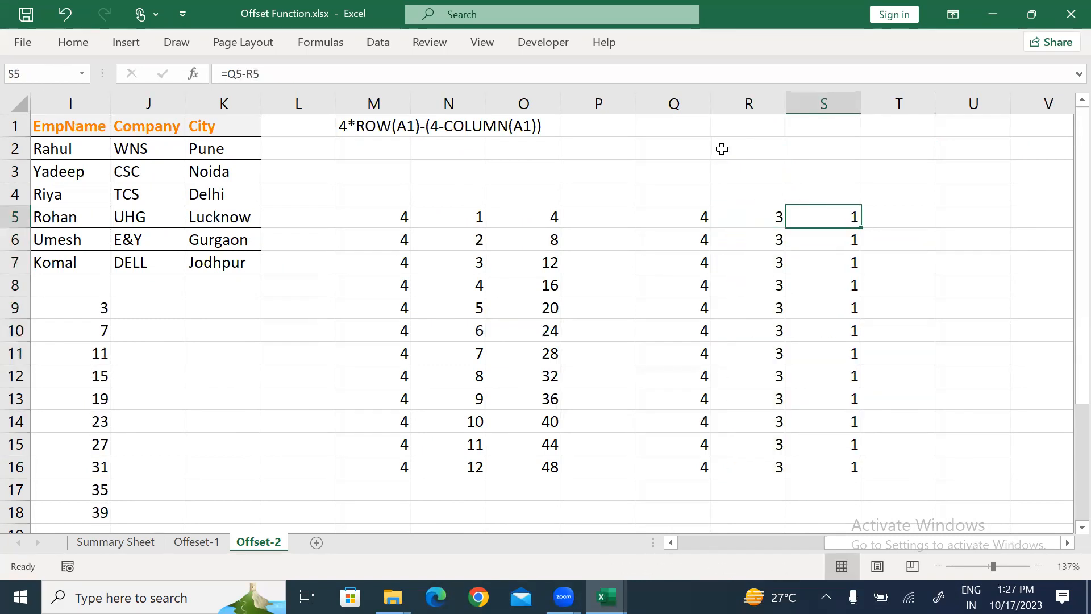
# - Check the recalculated Company offsets in I9:I11 against the product in O5
pyautogui.press('Left')
pyautogui.press('Left')
pyautogui.hotkey('ctrl', 'Left')
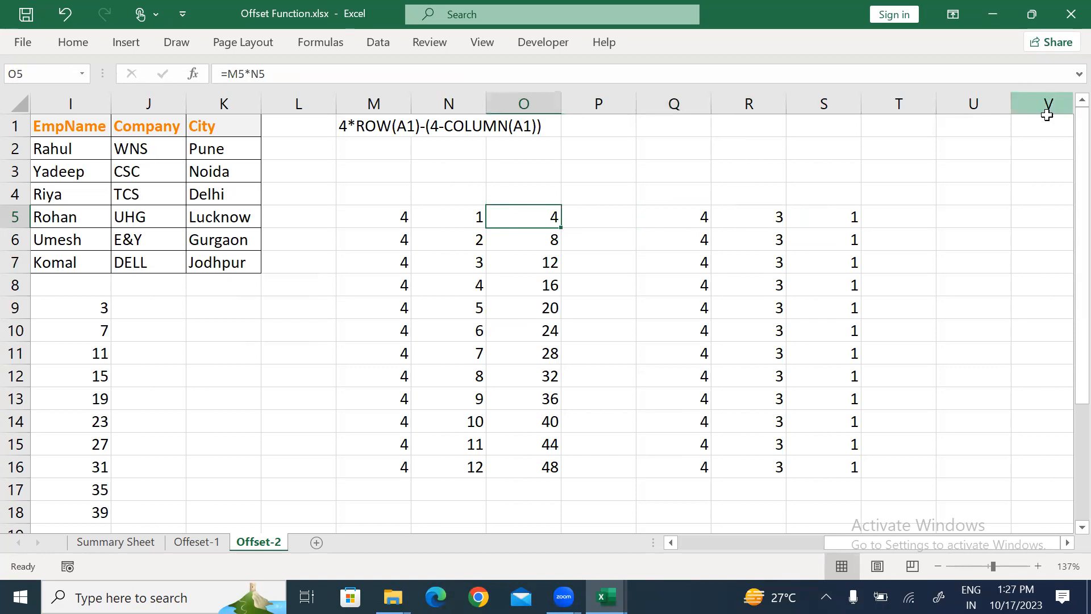
pyautogui.click(151, 288)
pyautogui.click(83, 311)
pyautogui.moveTo(83, 311); pyautogui.dragTo(91, 352)
pyautogui.click(88, 308)
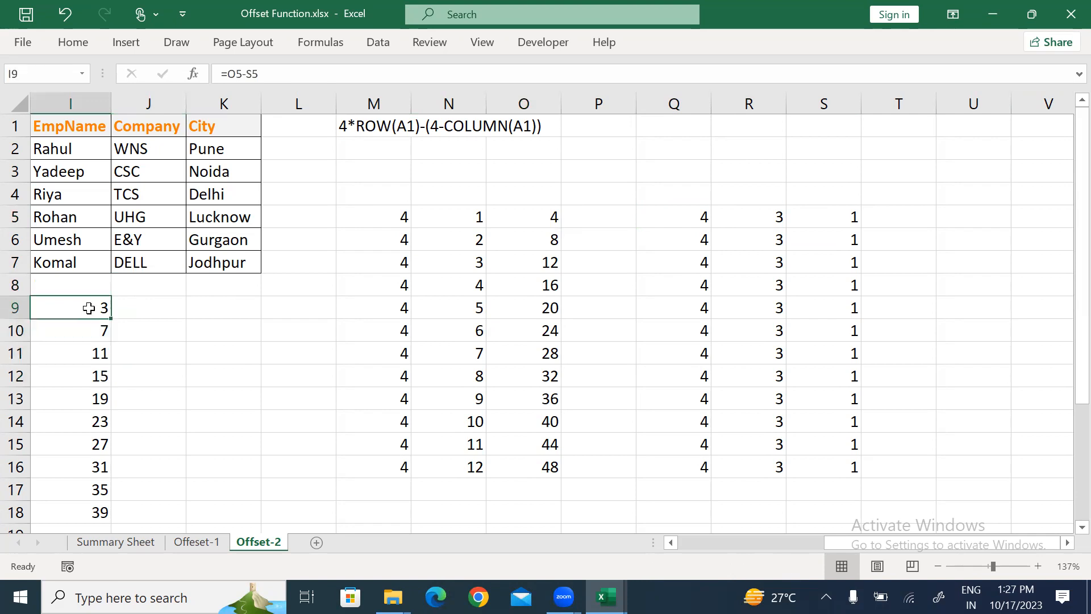
# - Trace the company entries down the Data column in E, from E2 to E12, to match them with the offsets
pyautogui.press('Home')
pyautogui.press('Right')
pyautogui.press('Right')
pyautogui.press('Right')
pyautogui.press('Right')
pyautogui.hotkey('ctrl', 'Up')
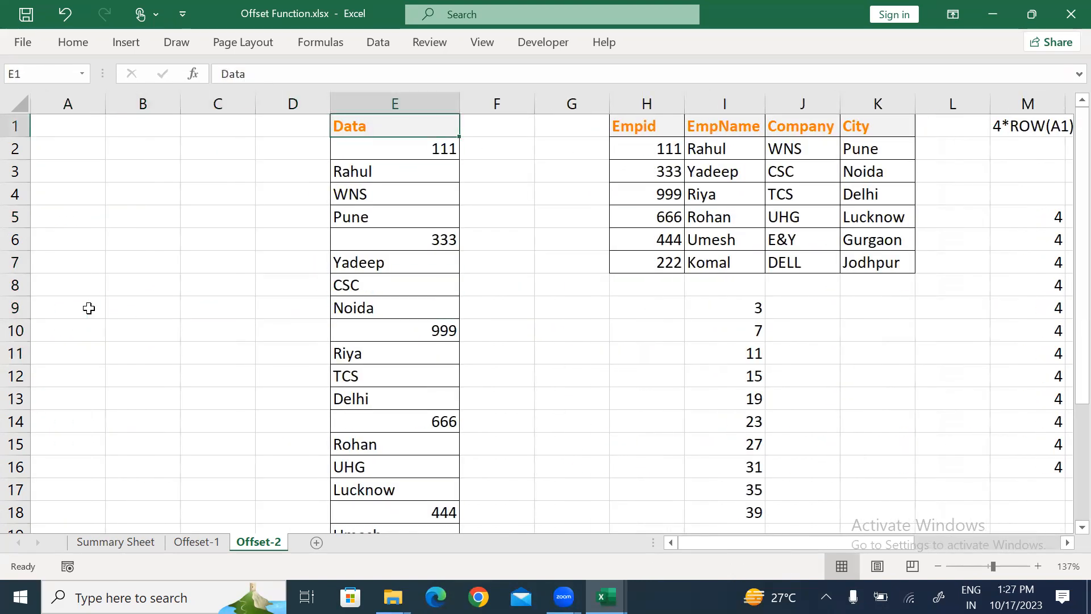
pyautogui.moveTo(414, 142)
pyautogui.mouseDown()
pyautogui.moveTo(408, 192)
pyautogui.moveTo(432, 191)
pyautogui.mouseUp()
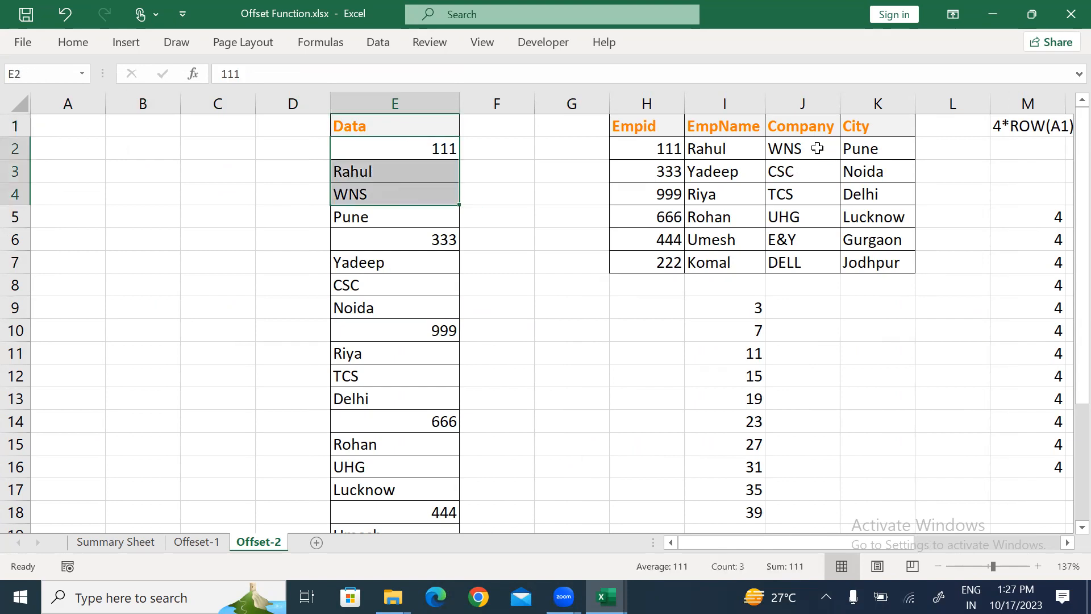
pyautogui.click(409, 193)
pyautogui.moveTo(409, 195); pyautogui.dragTo(429, 377)
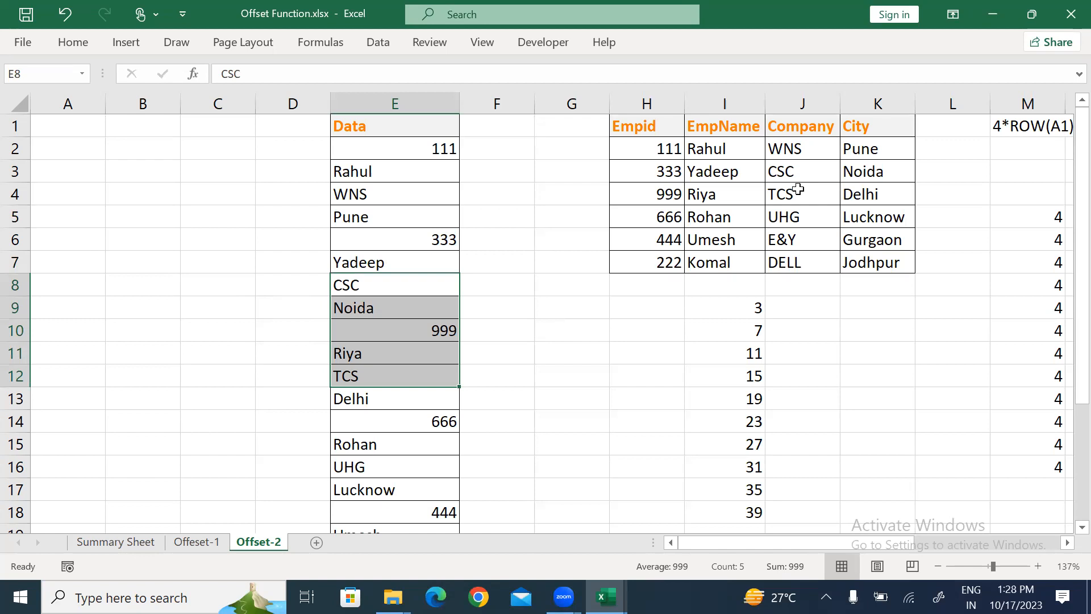
# - Review the helper columns M to S across from the offset in I9
pyautogui.click(757, 313)
pyautogui.press('Right')
pyautogui.press('Right')
pyautogui.press('Right')
pyautogui.press('Right')
pyautogui.press('Right')
pyautogui.press('Right')
pyautogui.press('Right')
pyautogui.press('Right')
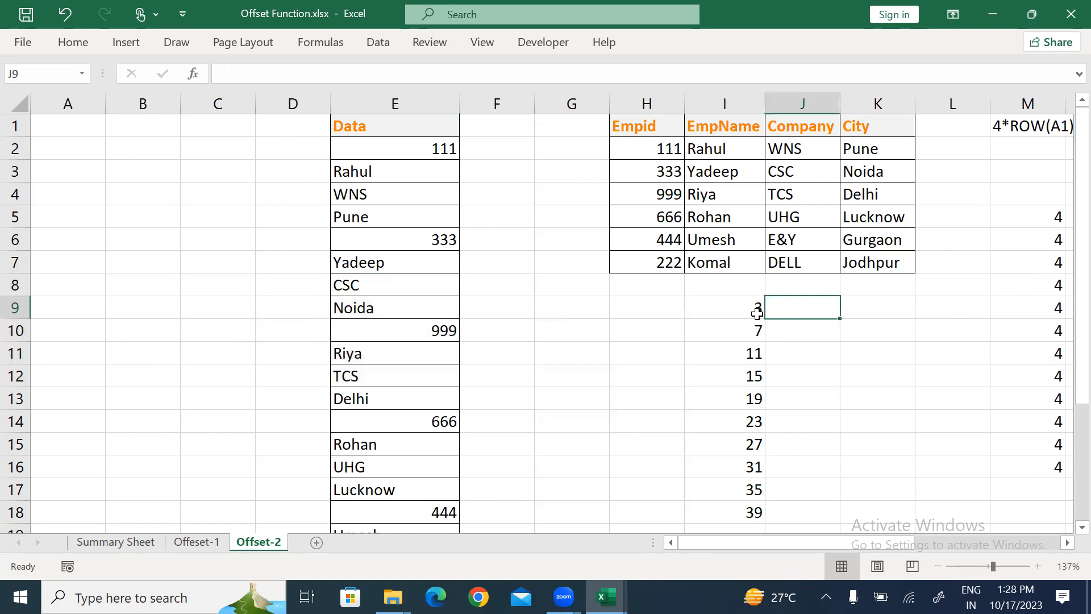
pyautogui.press('Right')
pyautogui.press('Right')
pyautogui.press('Right')
pyautogui.press('Right')
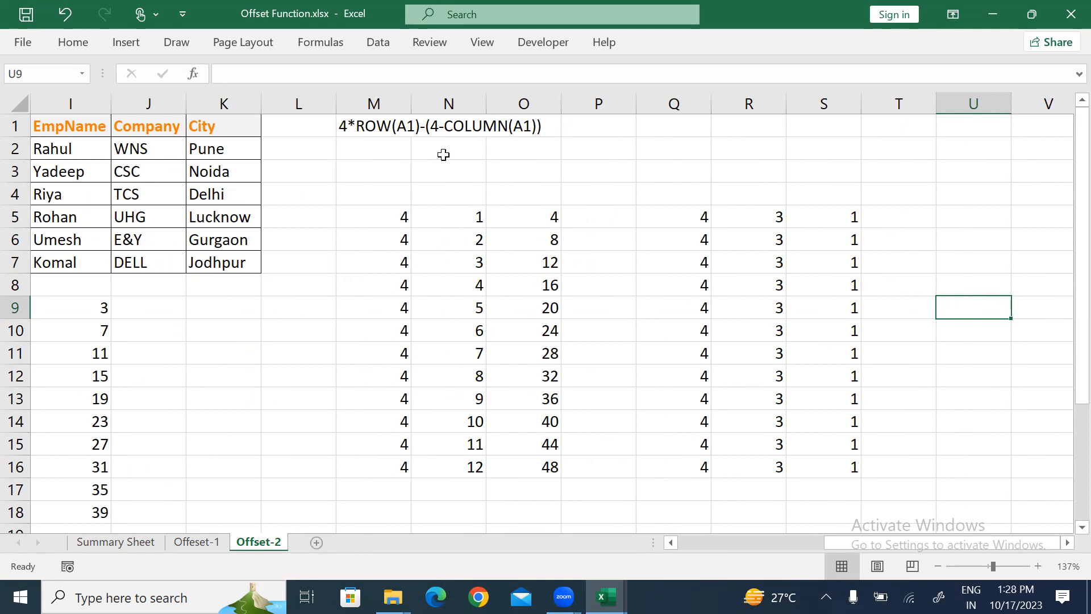
# - Review the output table's headers in H1:K1, the OFFSET formula in H2 and the adjacent empty range L1:L7
pyautogui.click(54, 156)
pyautogui.press('Left')
pyautogui.press('Left')
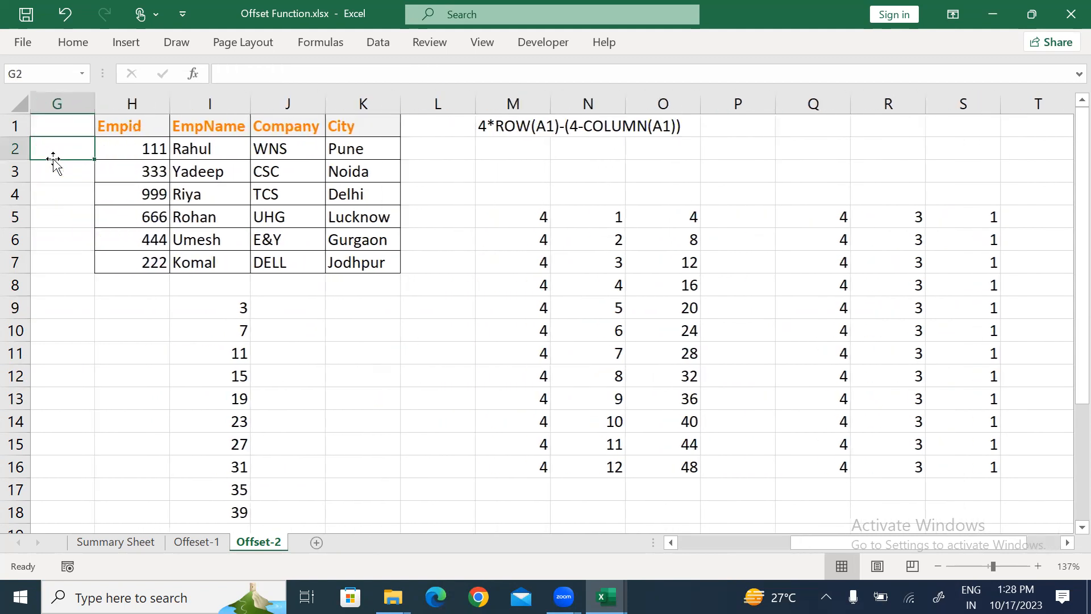
pyautogui.click(137, 142)
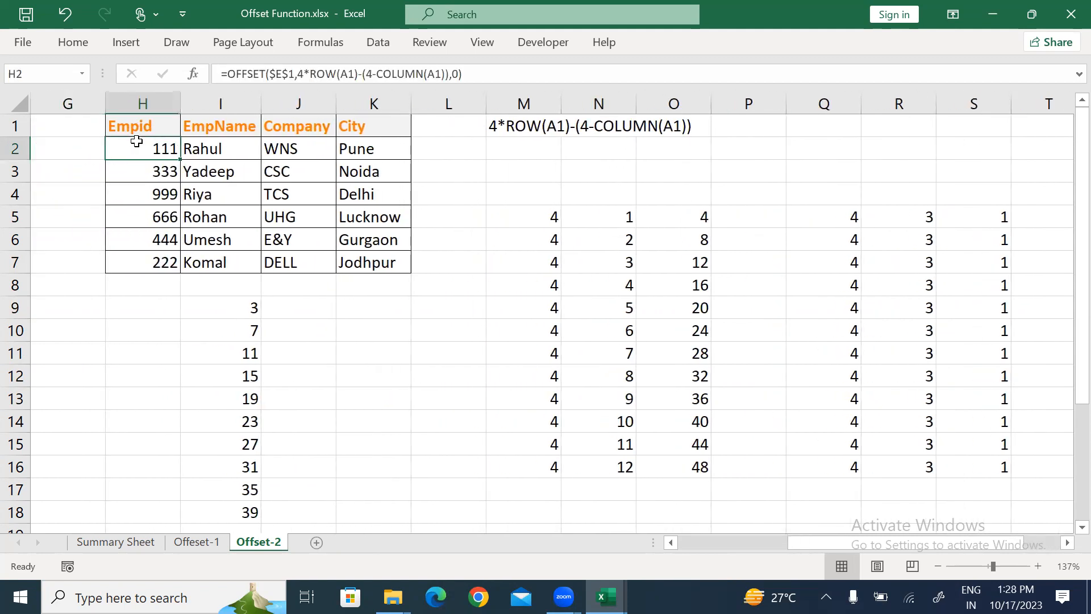
pyautogui.moveTo(138, 132); pyautogui.dragTo(370, 123)
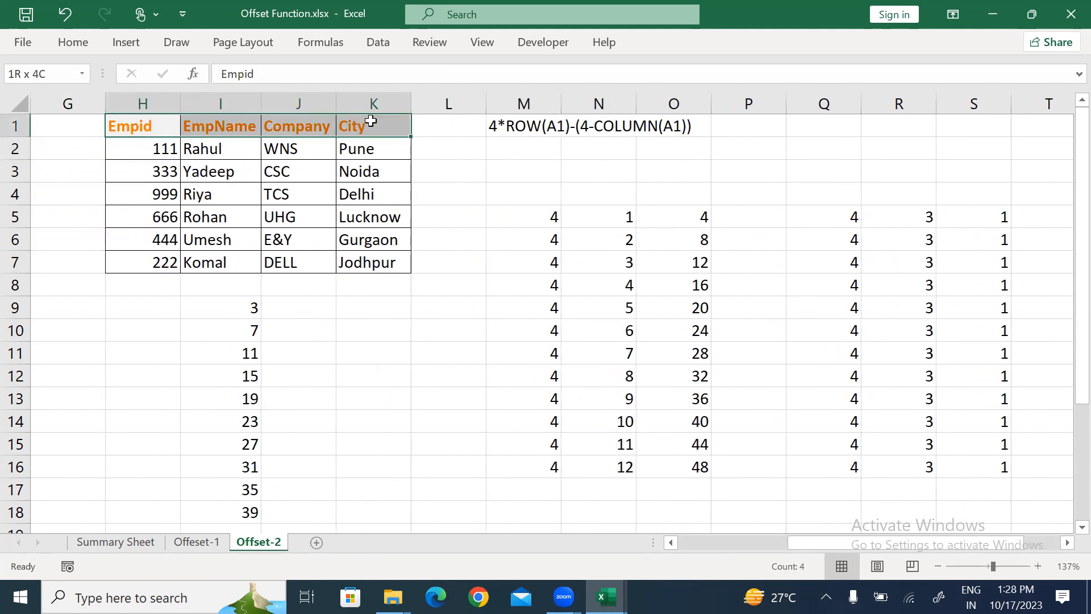
pyautogui.click(219, 150)
pyautogui.moveTo(155, 121); pyautogui.dragTo(381, 114)
pyautogui.moveTo(458, 118); pyautogui.dragTo(432, 258)
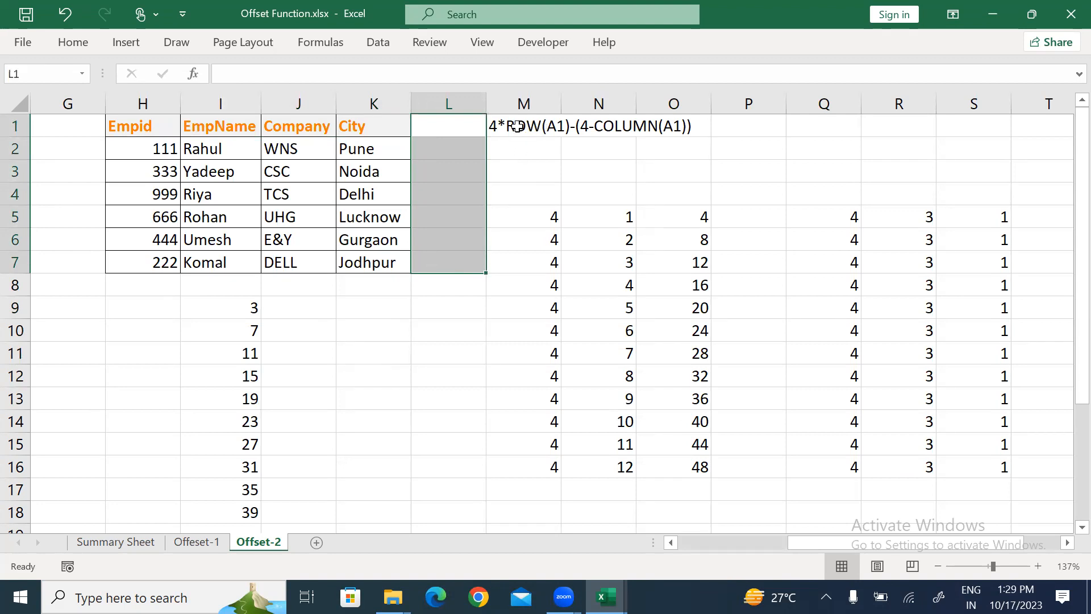
# - Add a new blank worksheet after Offset-2
pyautogui.click(431, 123)
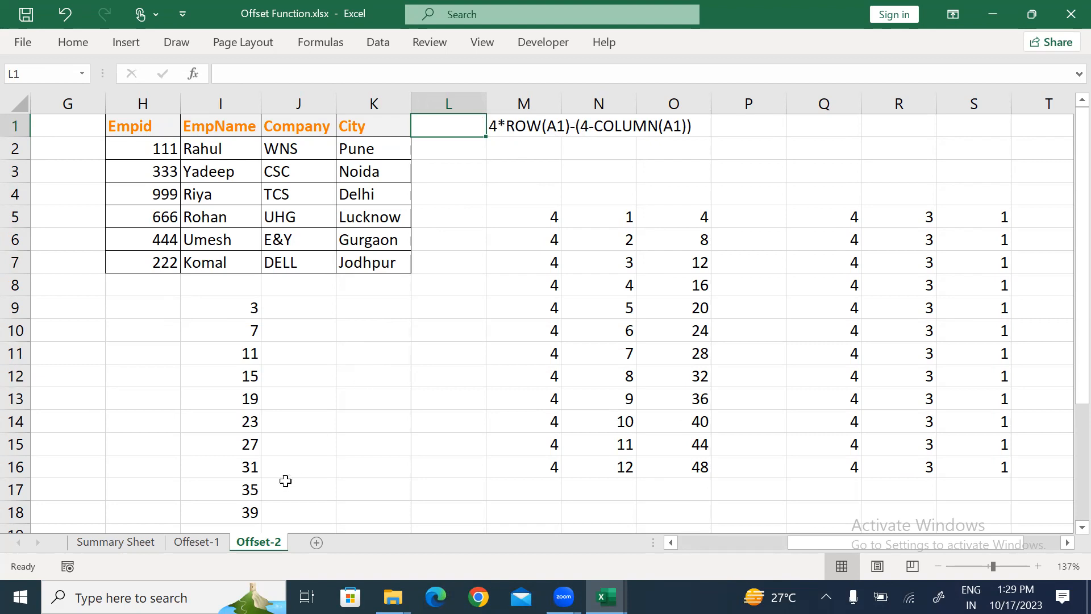
pyautogui.click(309, 468)
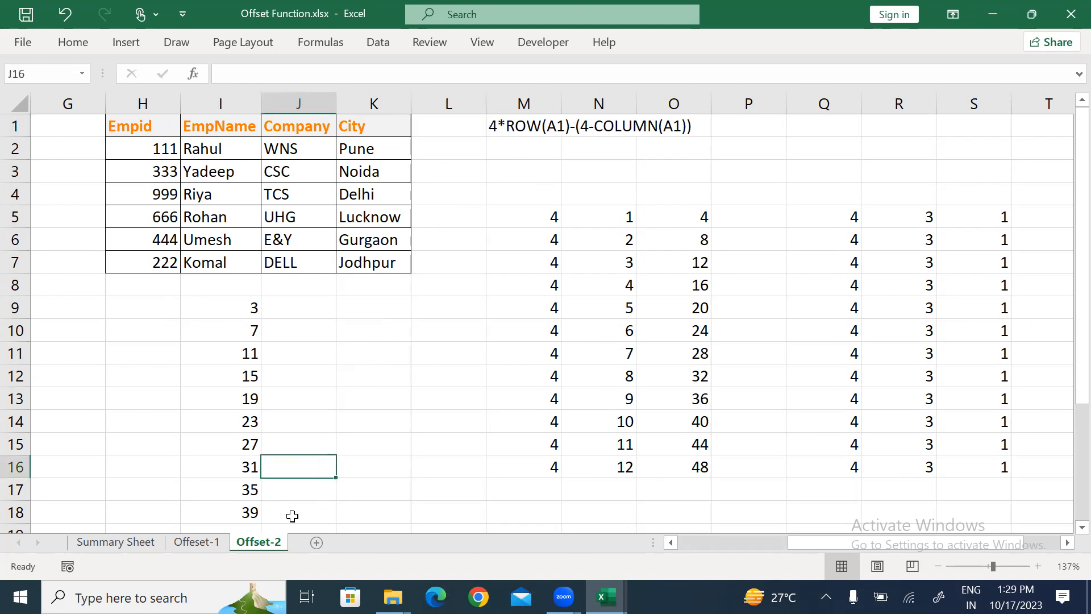
pyautogui.click(317, 543)
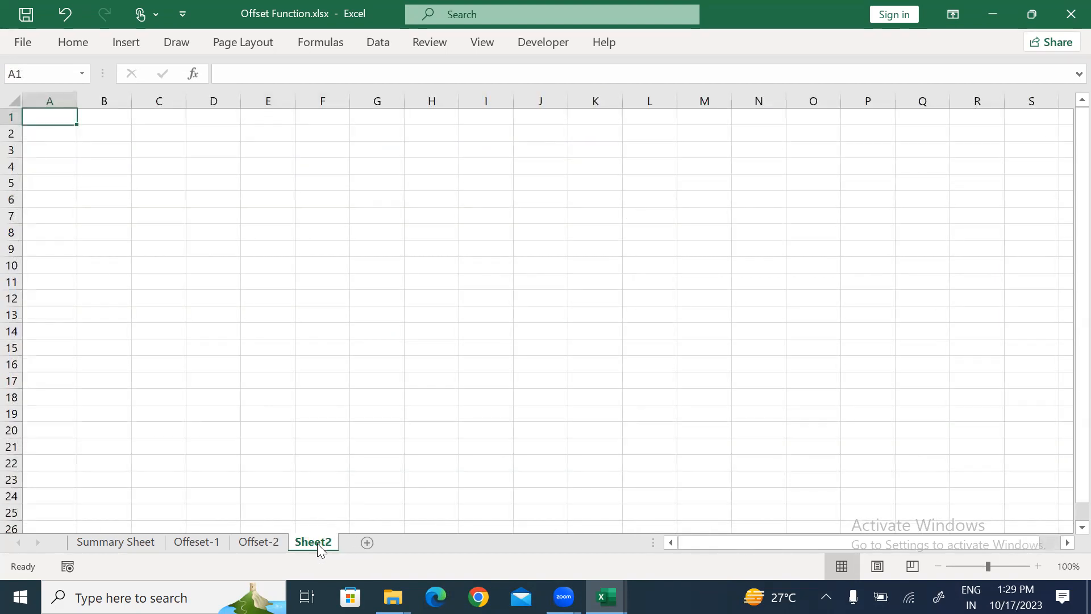
# - Copy the whole Data list in column E of the Offset-2 sheet, including its header
pyautogui.click(259, 543)
pyautogui.click(112, 307)
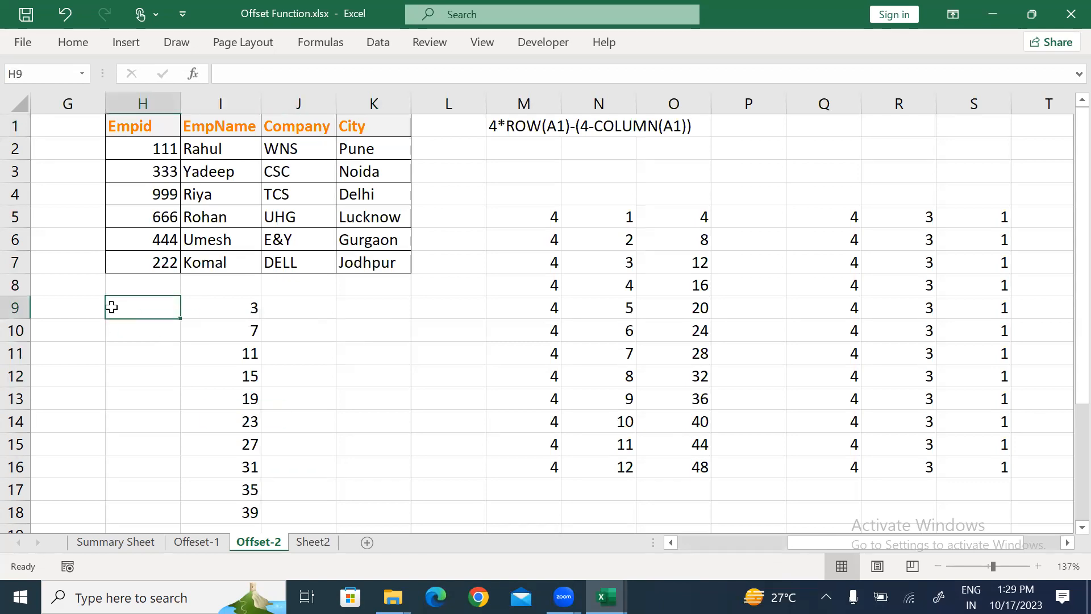
pyautogui.press('Left')
pyautogui.press('Left')
pyautogui.press('Left')
pyautogui.hotkey('ctrl', 'Up')
pyautogui.hotkey('ctrl', 'shift', 'Down')
pyautogui.hotkey('ctrl', 'c')
pyautogui.hotkey('ctrl', 'Up')
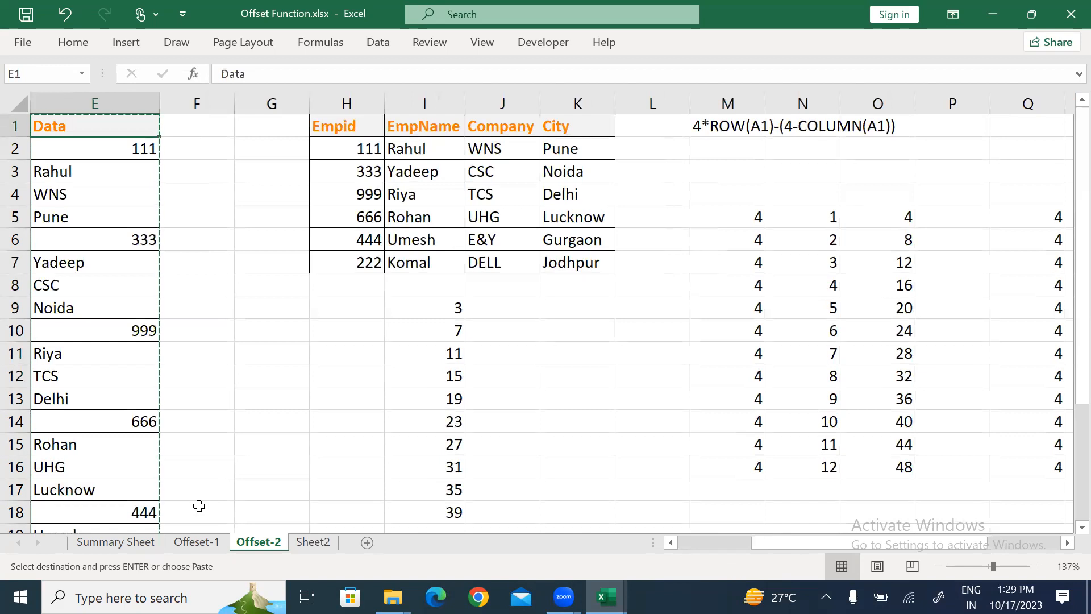
# - Cancel the pending copy of the Data list and go to cell A1 of the blank Sheet2
pyautogui.press('Escape')
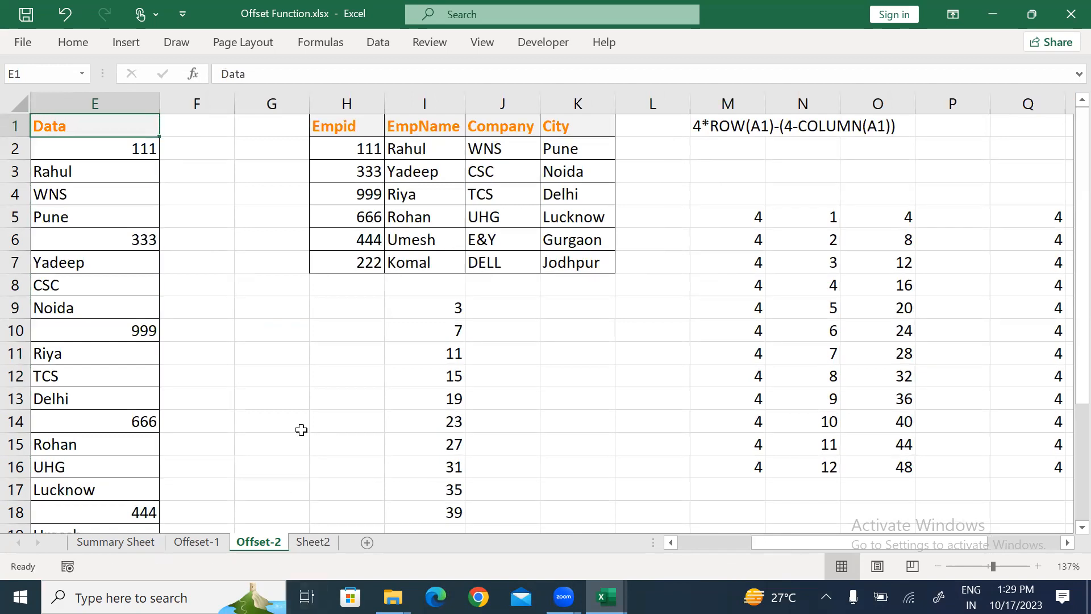
pyautogui.click(325, 547)
pyautogui.click(299, 267)
pyautogui.click(257, 165)
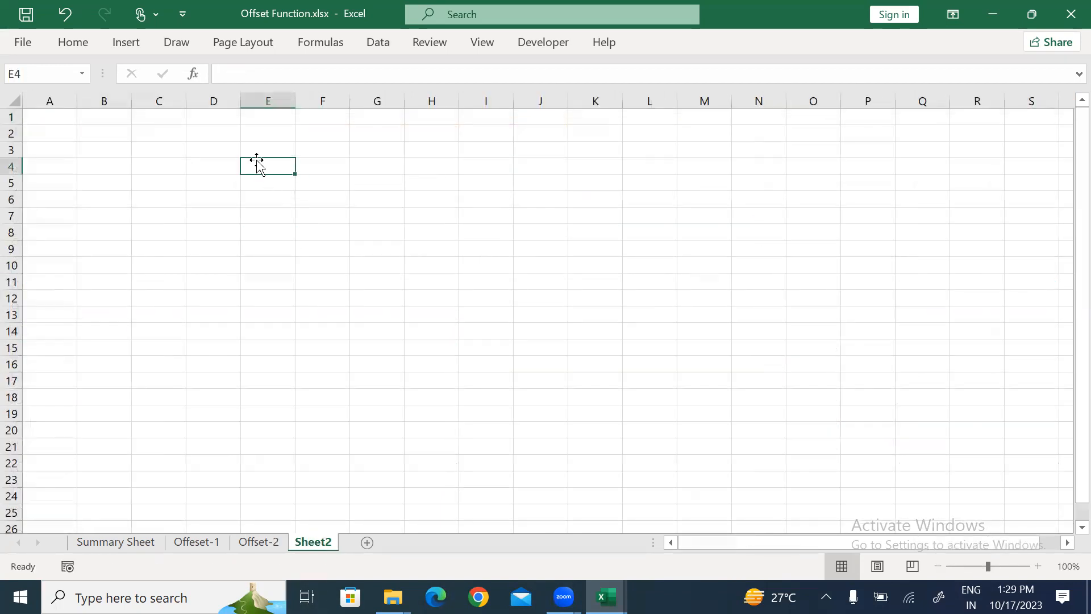
pyautogui.scroll(3, 257, 164)
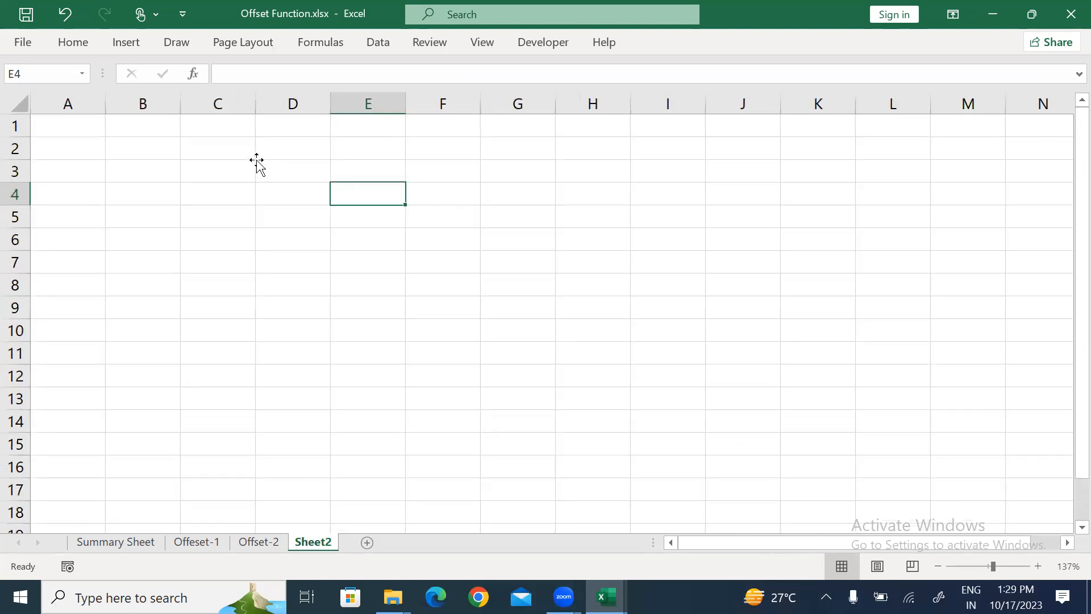
pyautogui.press('Up')
pyautogui.press('Up')
pyautogui.press('Up')
pyautogui.hotkey('ctrl', 'Home')
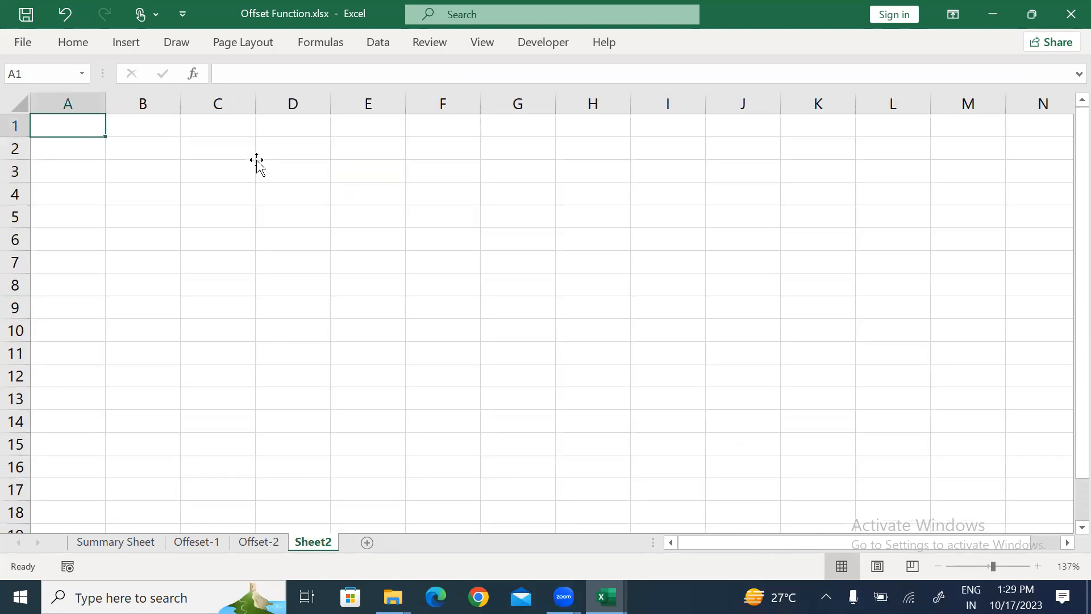
# - Enter the header Name in A1 and an employee's first name in A2
pyautogui.write('Name')
pyautogui.press('Return')
pyautogui.write('Rahul')
pyautogui.press('Return')
# - Enter a second employee's first name in A8 and a third in A13
pyautogui.press('Return')
pyautogui.press('Return')
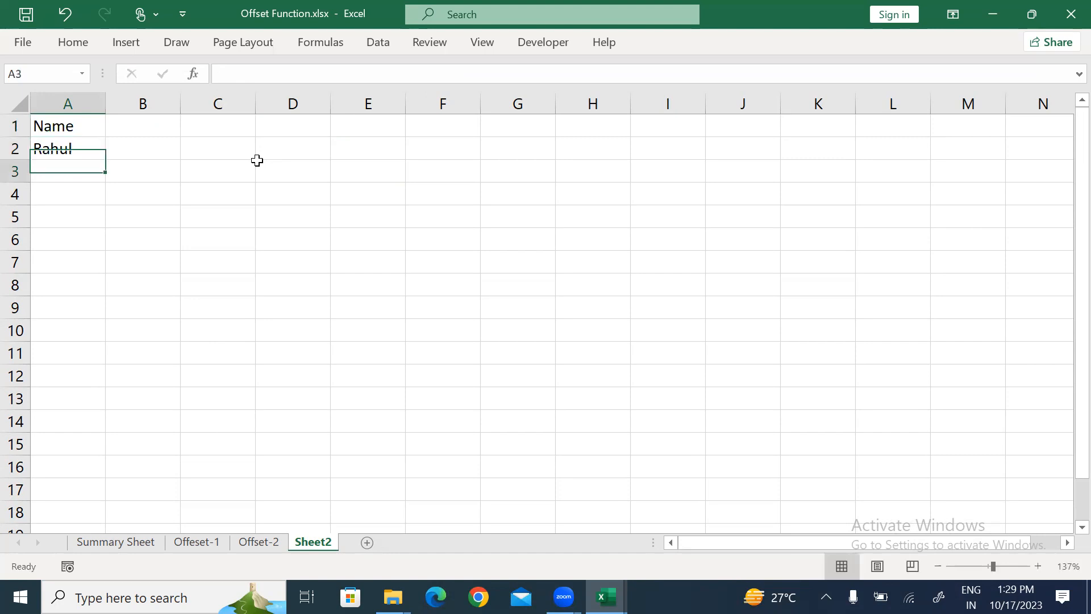
pyautogui.press('Down')
pyautogui.press('Down')
pyautogui.press('Down')
pyautogui.write('Sau')
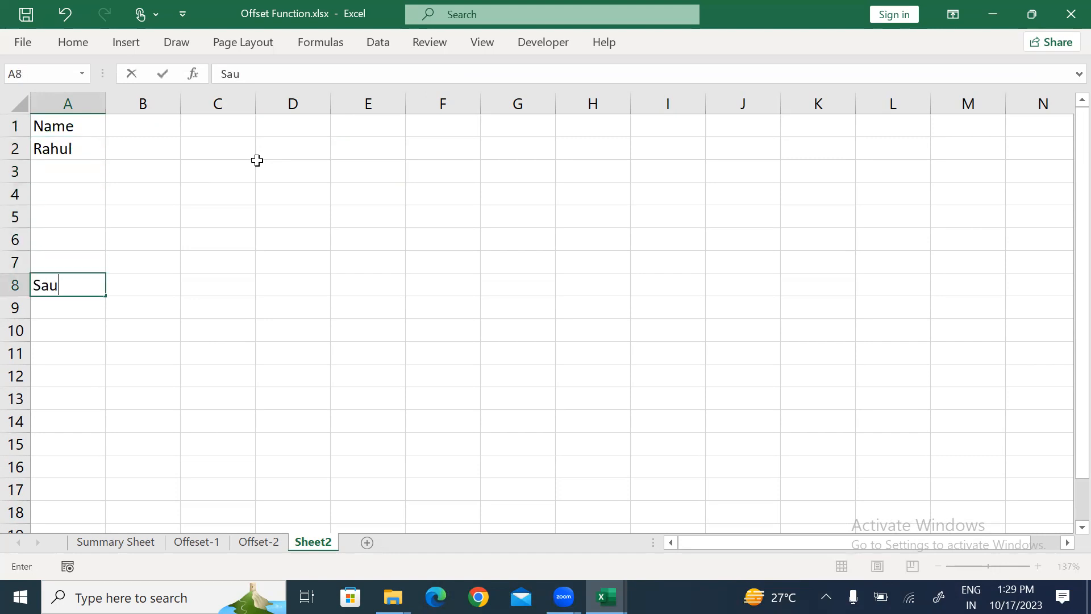
pyautogui.press('BackSpace')
pyautogui.press('BackSpace')
pyautogui.press('BackSpace')
pyautogui.write('Amana')
pyautogui.press('BackSpace')
pyautogui.press('Return')
pyautogui.press('Return')
pyautogui.press('Return')
pyautogui.press('Return')
pyautogui.press('Return')
pyautogui.write('Amit')
pyautogui.press('Return')
# - Enter a fourth employee's first name in A17
pyautogui.press('Return')
pyautogui.press('Return')
pyautogui.press('Return')
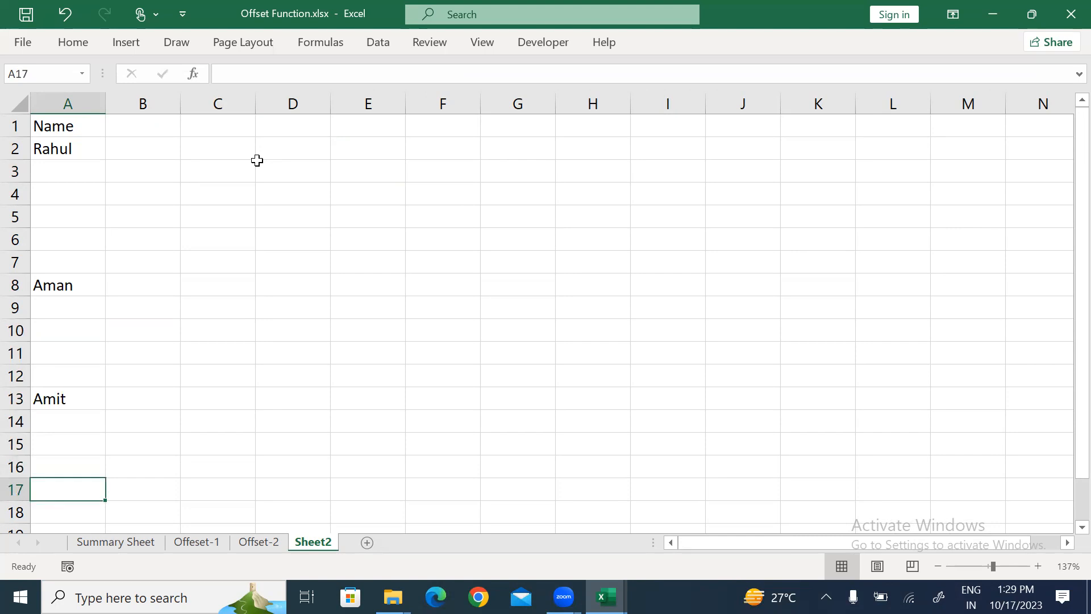
pyautogui.write('Om')
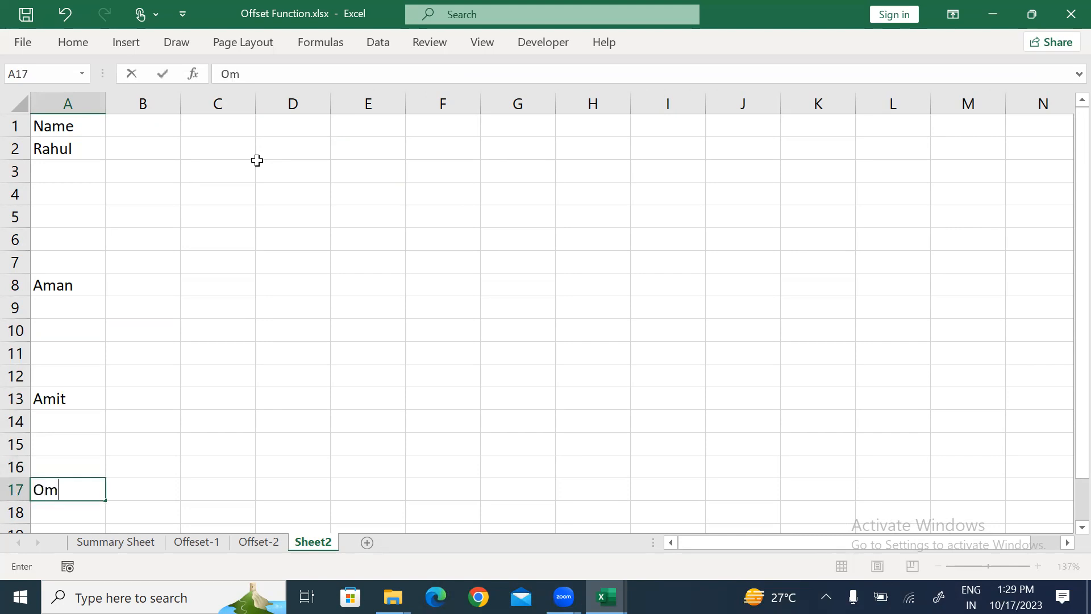
pyautogui.press('Tab')
pyautogui.press('Tab')
pyautogui.press('Left')
pyautogui.press('Return')
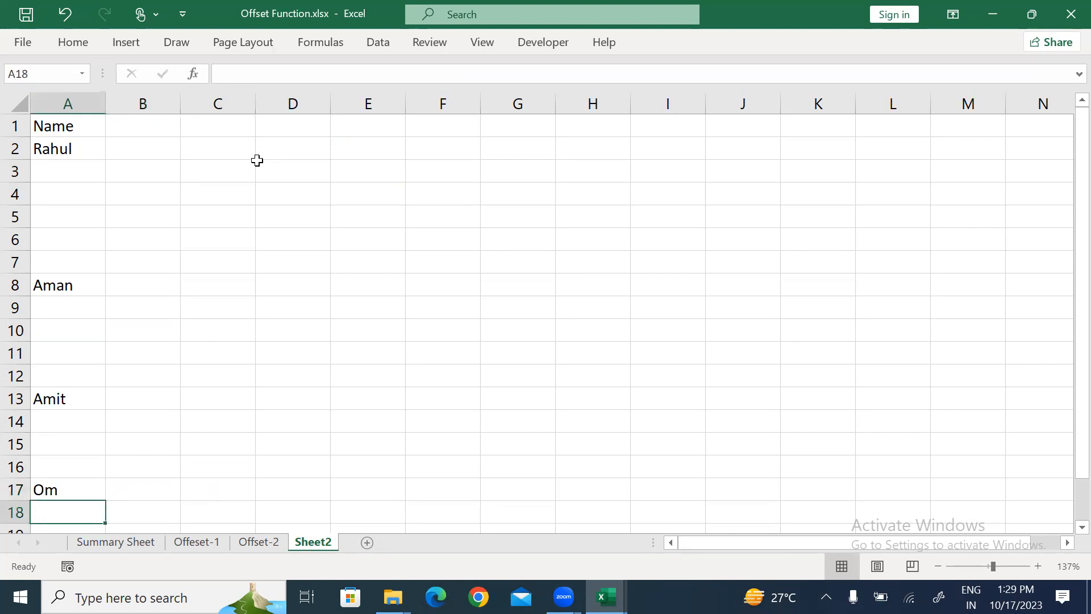
# - Move the employee name in A17 down to A20
pyautogui.press('Down')
pyautogui.press('Down')
pyautogui.press('Down')
pyautogui.press('Down')
pyautogui.press('Down')
pyautogui.press('Down')
pyautogui.press('Up')
pyautogui.press('Up')
pyautogui.press('Up')
pyautogui.press('Up')
pyautogui.press('Up')
pyautogui.press('Up')
pyautogui.press('Up')
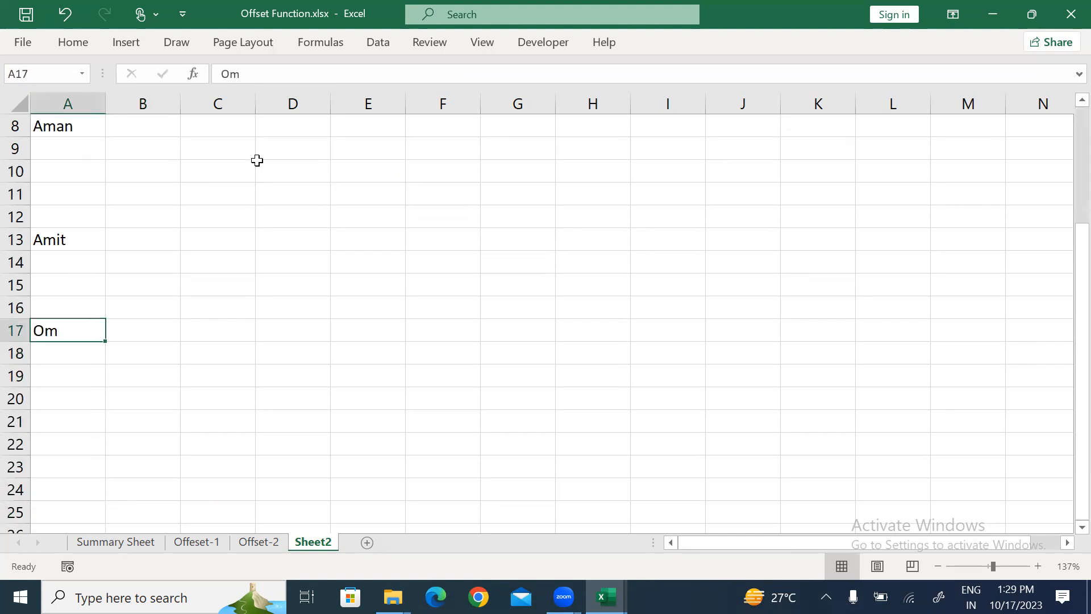
pyautogui.hotkey('ctrl', 'c')
pyautogui.press('Down')
pyautogui.press('Down')
pyautogui.press('Down')
pyautogui.press('Return')
# - Enter a fifth employee's first name in A28
pyautogui.press('Down')
pyautogui.press('Down')
pyautogui.press('Down')
pyautogui.press('Down')
pyautogui.press('Down')
pyautogui.press('Down')
pyautogui.press('Down')
pyautogui.press('Down')
pyautogui.press('Down')
pyautogui.press('Down')
pyautogui.press('Down')
pyautogui.press('Up')
pyautogui.press('Up')
pyautogui.press('Up')
pyautogui.press('Up')
pyautogui.press('Down')
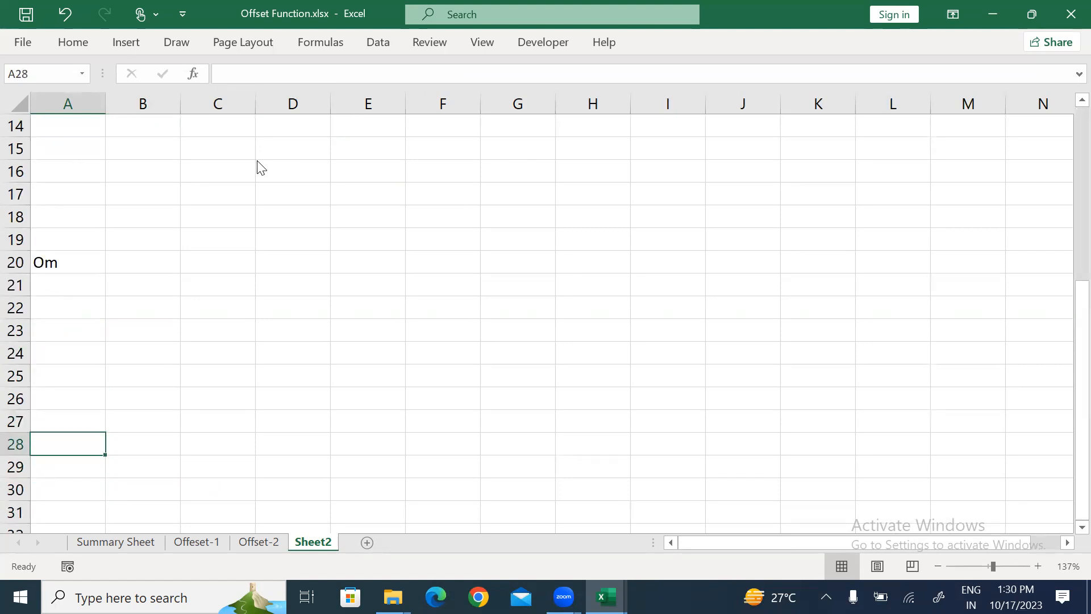
pyautogui.write('Priya')
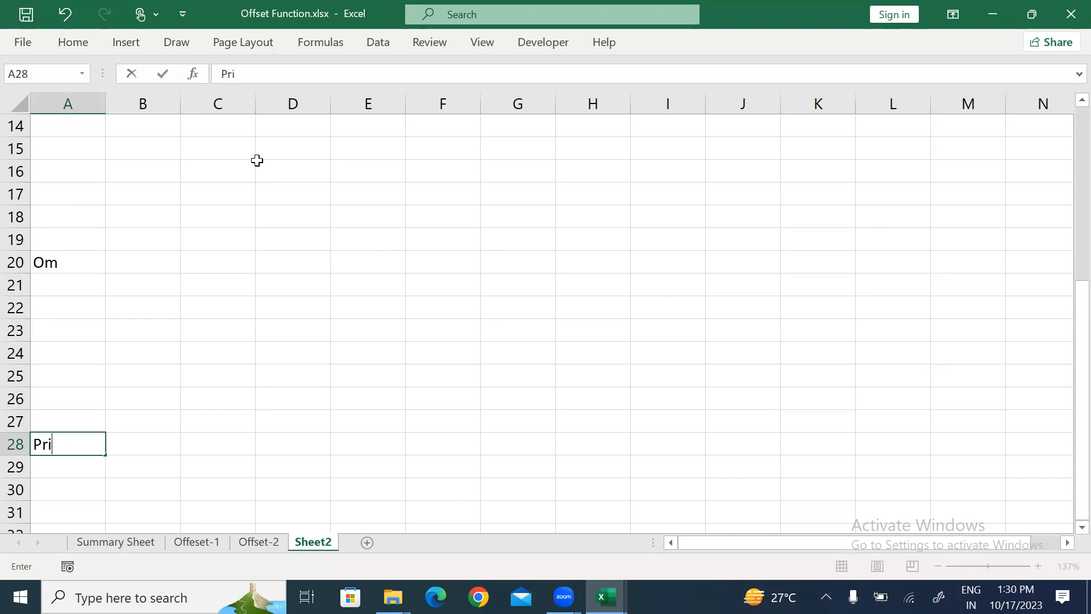
pyautogui.press('Tab')
pyautogui.hotkey('ctrl', 'Up')
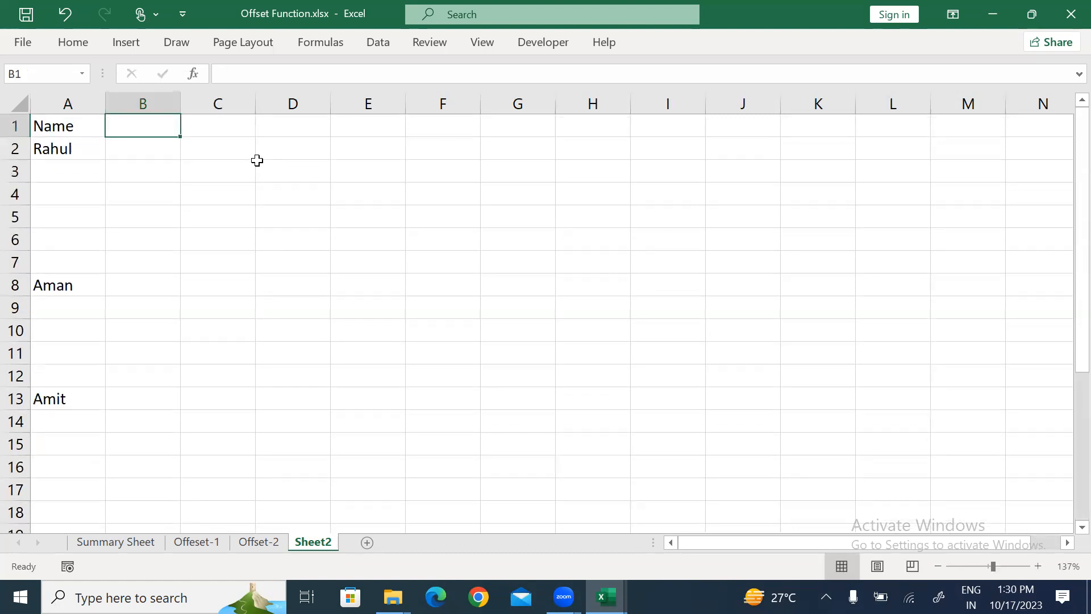
# - Enter the headers Score in C1 and Target in D1
pyautogui.press('Right')
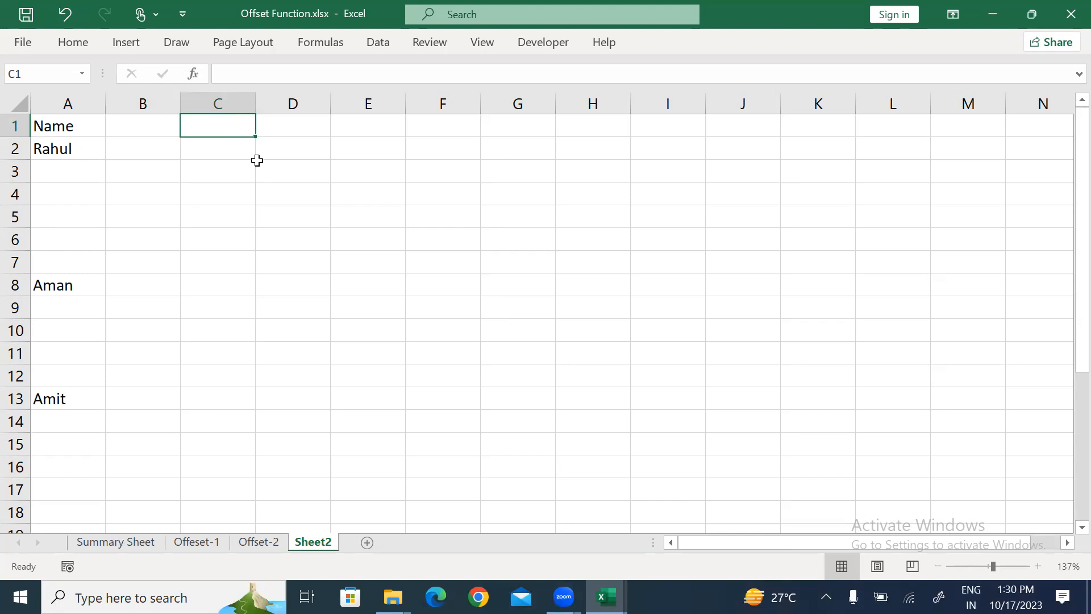
pyautogui.write('P')
pyautogui.write('Score')
pyautogui.press('Tab')
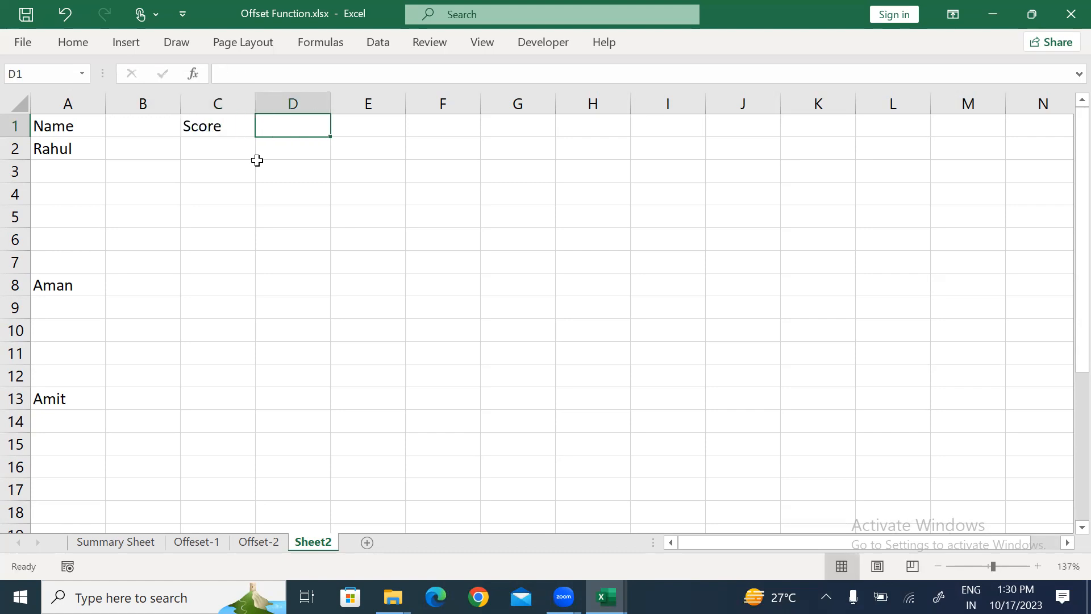
pyautogui.write('Target')
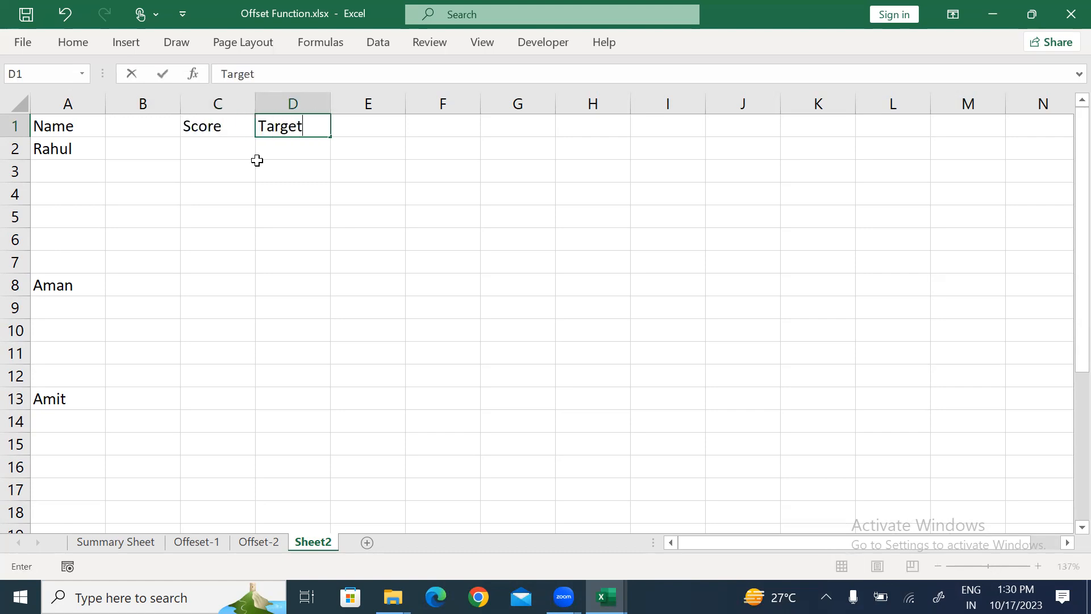
# - Enter the header Productivity in E1 and autofit column E to it
pyautogui.press('Tab')
pyautogui.write('Pro')
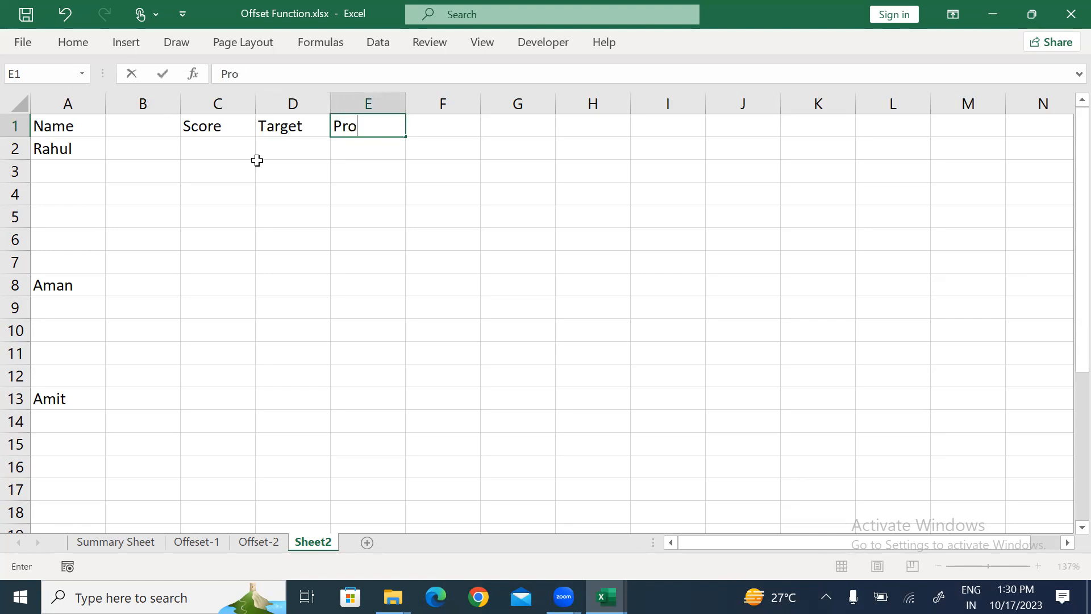
pyautogui.write('ductivity')
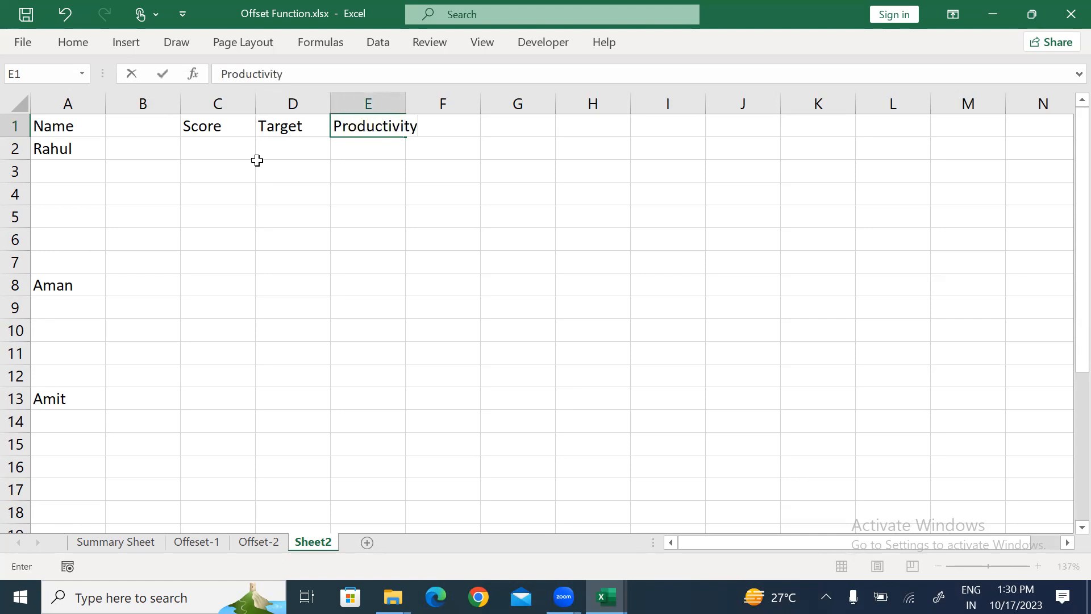
pyautogui.press('Return')
pyautogui.press('Up')
pyautogui.hotkey('alt', 'h')
pyautogui.press('o')
pyautogui.press('i')
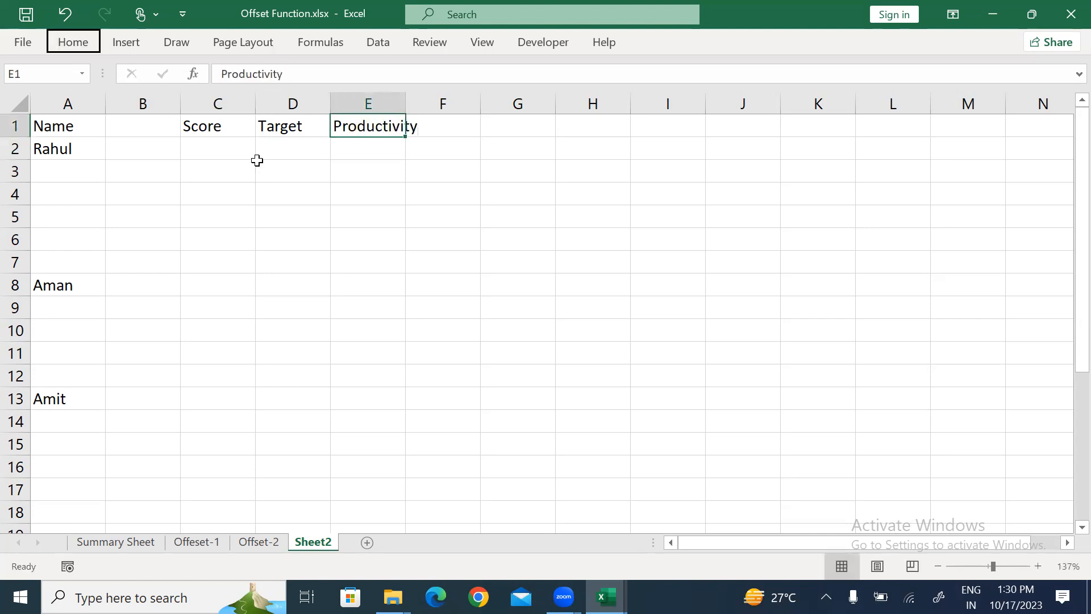
# - Clear the Score and Target headers from C1:D1
pyautogui.press('Left')
pyautogui.press('Left')
pyautogui.hotkey('shift', 'Right')
pyautogui.press('Delete')
pyautogui.press('Down')
pyautogui.press('Up')
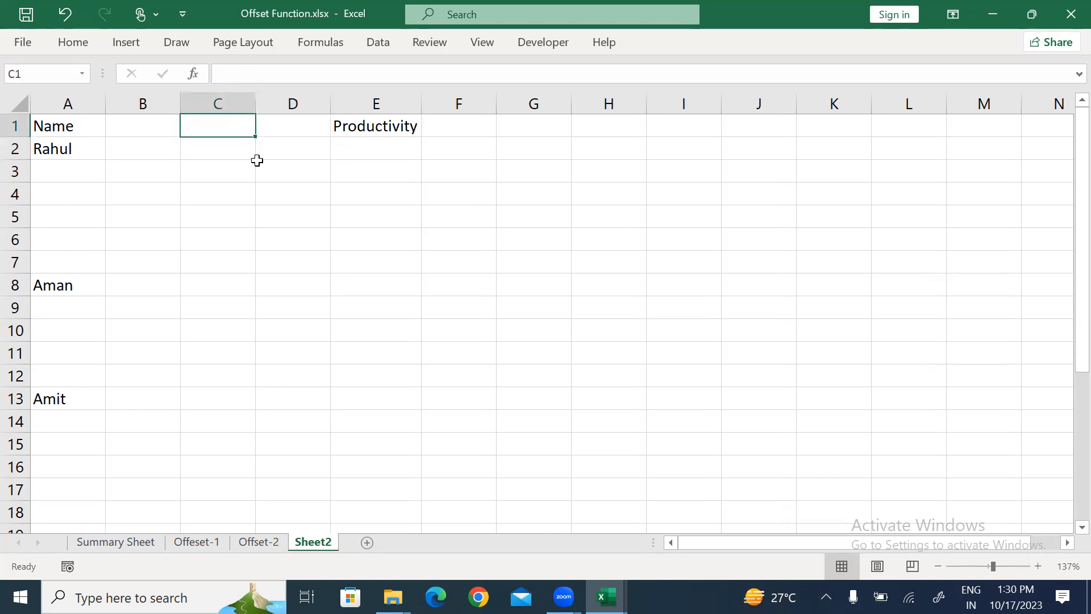
# - Enter the header Quality in C1
pyautogui.write('Qualtiy')
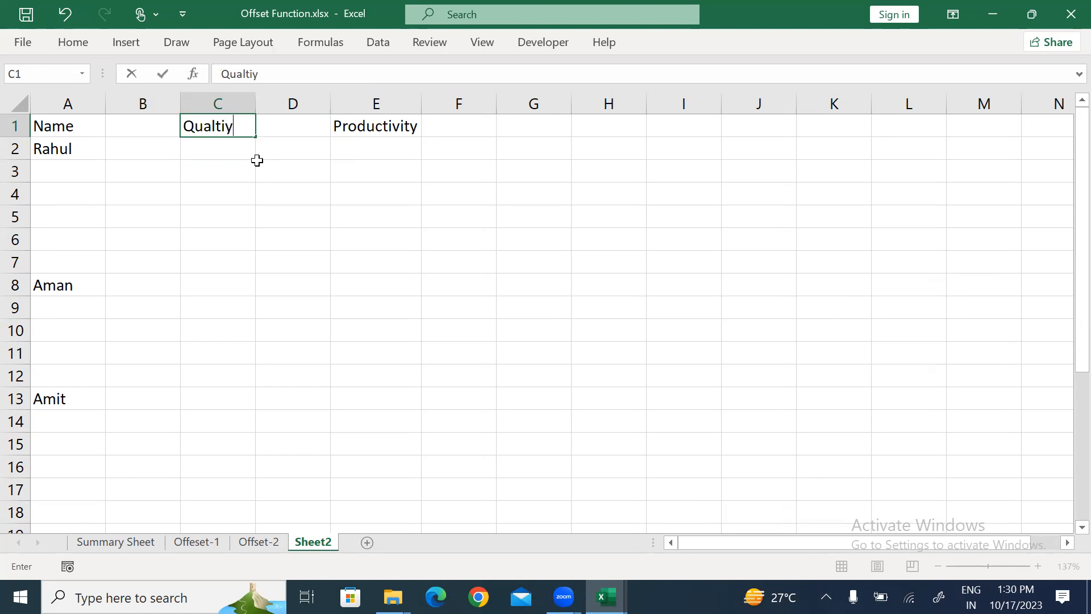
pyautogui.press('BackSpace')
pyautogui.press('BackSpace')
pyautogui.press('BackSpace')
pyautogui.write('ity')
pyautogui.press('Tab')
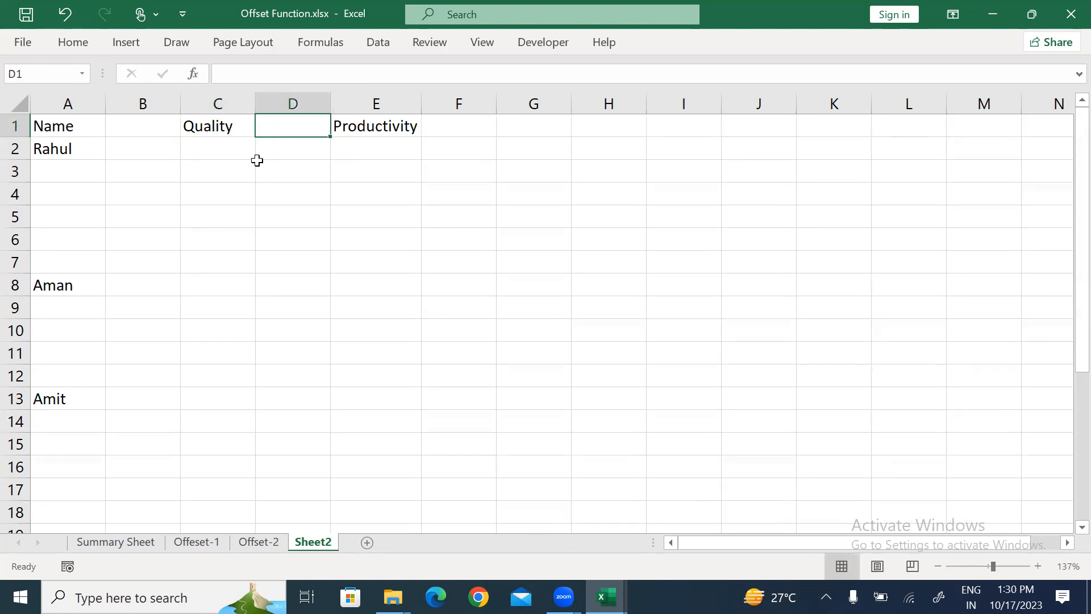
# - Enter the header Behaviour in D1 and autofit column D to it
pyautogui.write('Be')
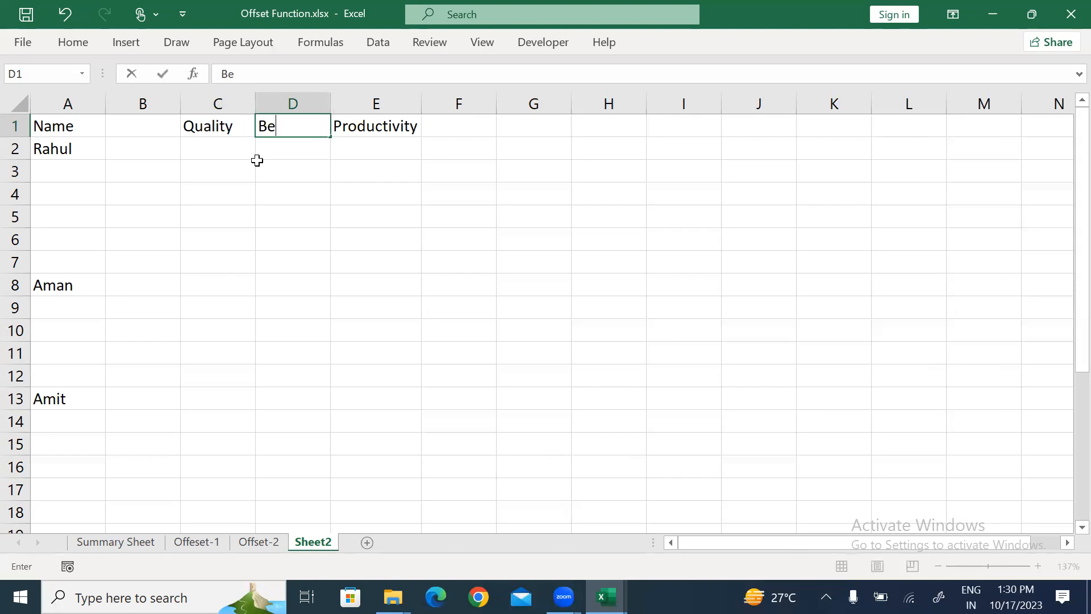
pyautogui.write('haviour')
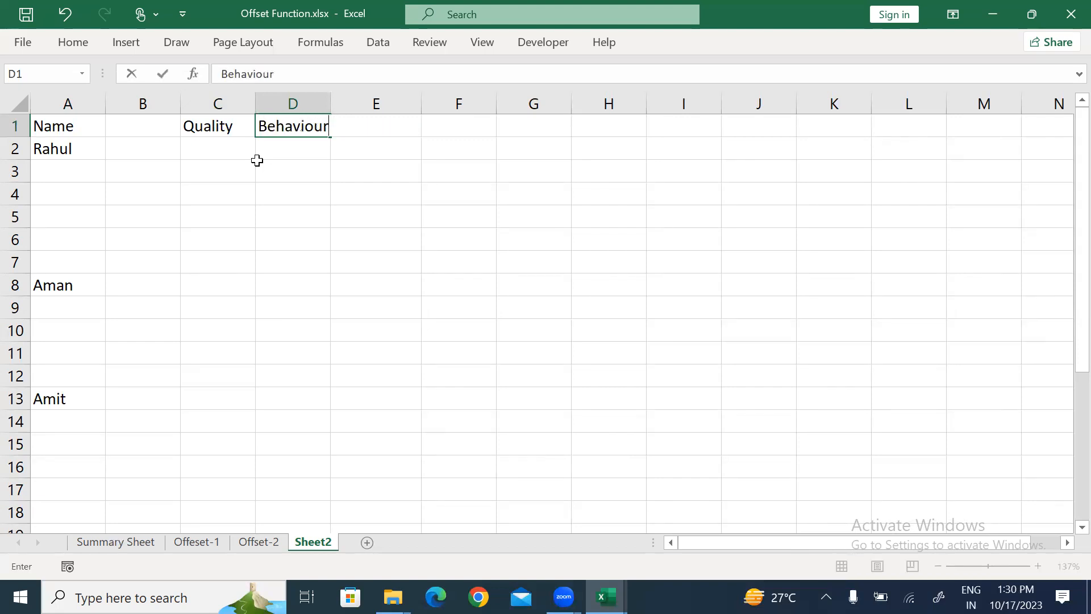
pyautogui.press('Return')
pyautogui.press('Up')
pyautogui.hotkey('alt', 'o')
pyautogui.press('c')
pyautogui.press('a')
# - Enter the header Integrity in F1
pyautogui.press('Right')
pyautogui.press('Right')
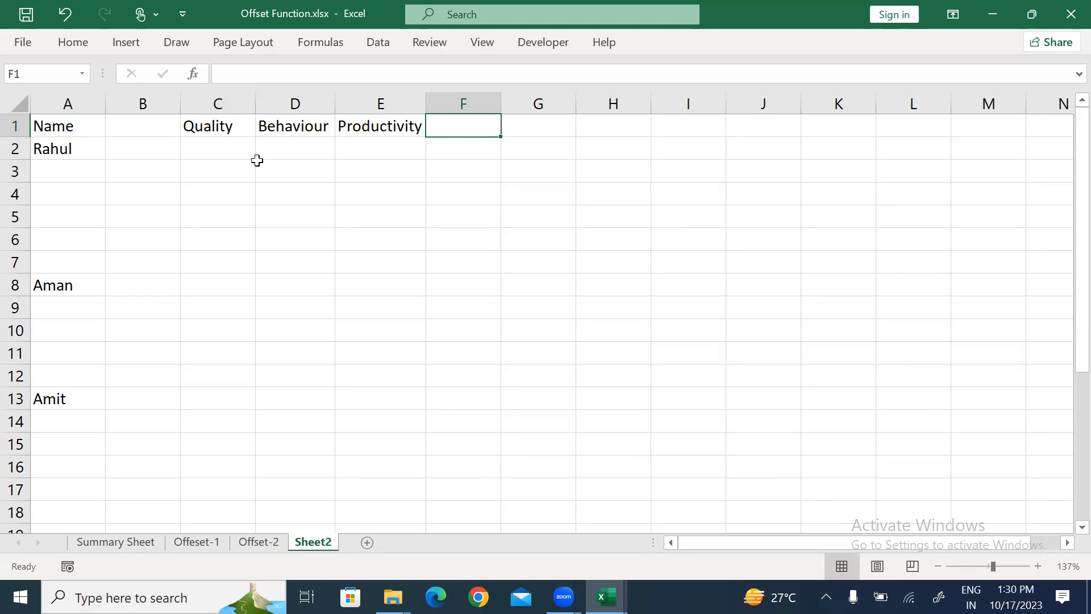
pyautogui.write('Integrity')
pyautogui.press('Return')
pyautogui.press('Up')
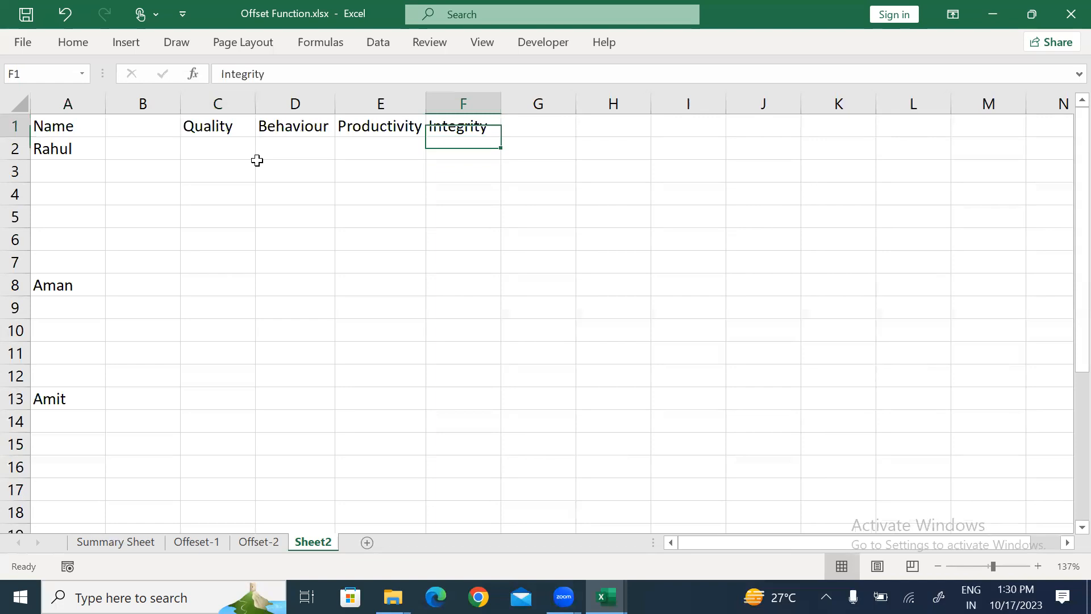
# - Apply the cell style with bold orange text and light grey fill to the headers in C1:F1
pyautogui.hotkey('ctrl', 'Left')
pyautogui.hotkey('ctrl', 'shift', 'Right')
pyautogui.hotkey('alt', 'h')
pyautogui.press('j')
pyautogui.press('Down')
pyautogui.press('Return')
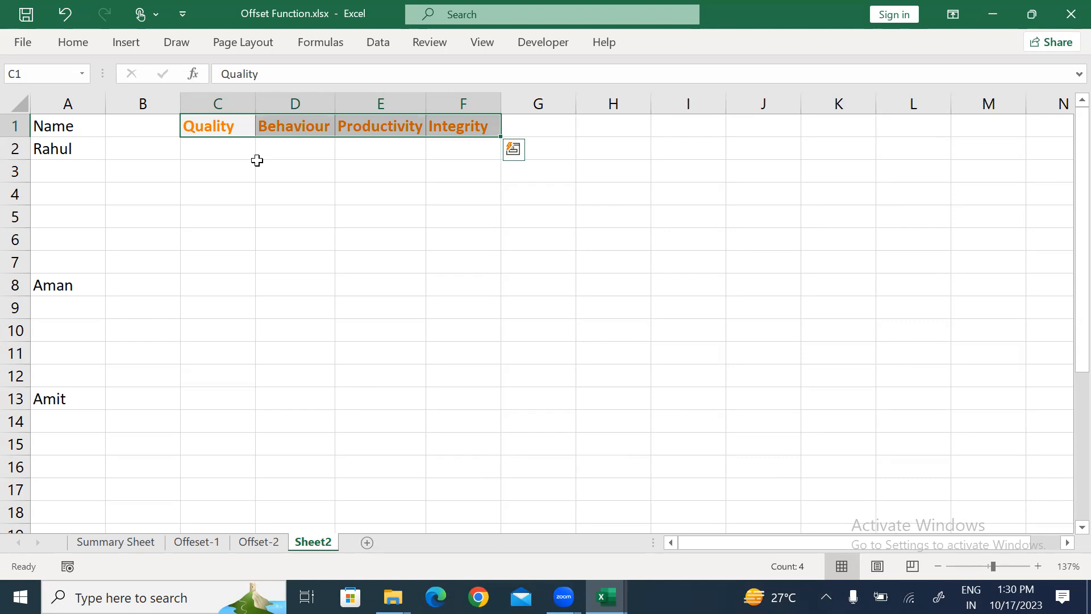
# - Enter the formula =RANDBETWEEN(1,10) in C2 under the Quality header
pyautogui.press('Left')
pyautogui.press('Down')
pyautogui.press('Right')
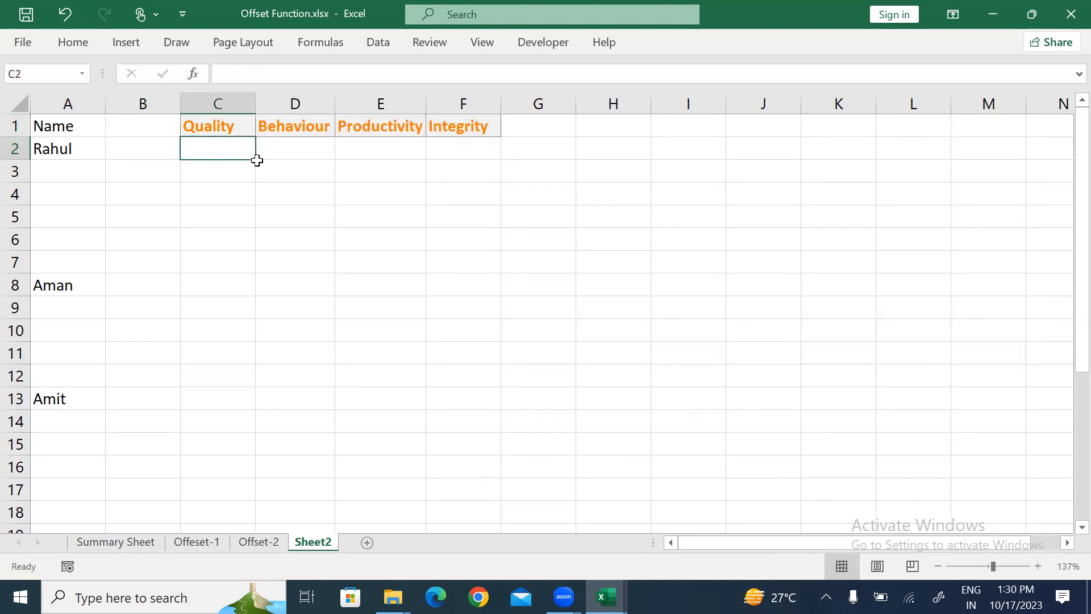
pyautogui.write('=rand')
pyautogui.press('Down')
pyautogui.press('Down')
pyautogui.press('Tab')
pyautogui.write('1,100')
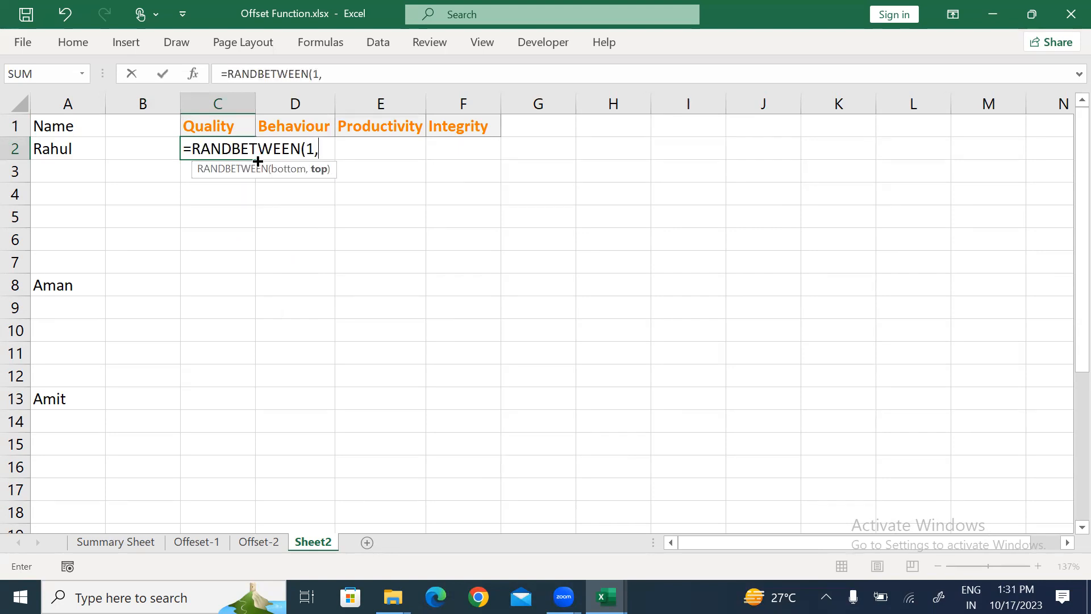
pyautogui.press('BackSpace')
pyautogui.press('Return')
# - Fill the RANDBETWEEN formula from C2 down and across the range C2:F5
pyautogui.press('Up')
pyautogui.hotkey('shift', 'Down')
pyautogui.hotkey('shift', 'Down')
pyautogui.hotkey('shift', 'Down')
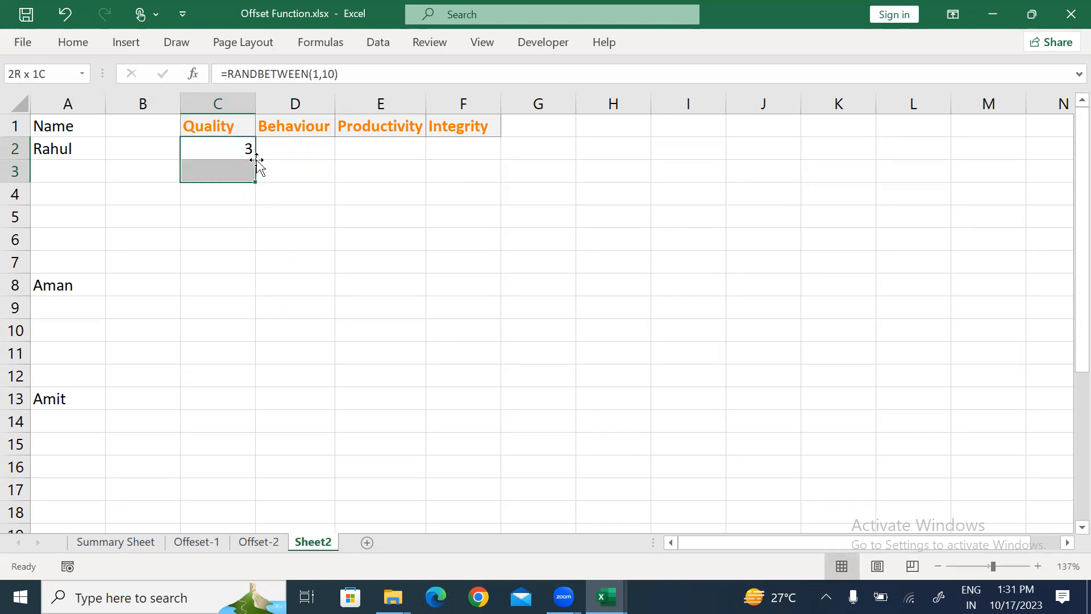
pyautogui.hotkey('shift', 'Right')
pyautogui.hotkey('shift', 'Right')
pyautogui.hotkey('shift', 'Right')
pyautogui.hotkey('ctrl', 'd')
pyautogui.hotkey('ctrl', 'r')
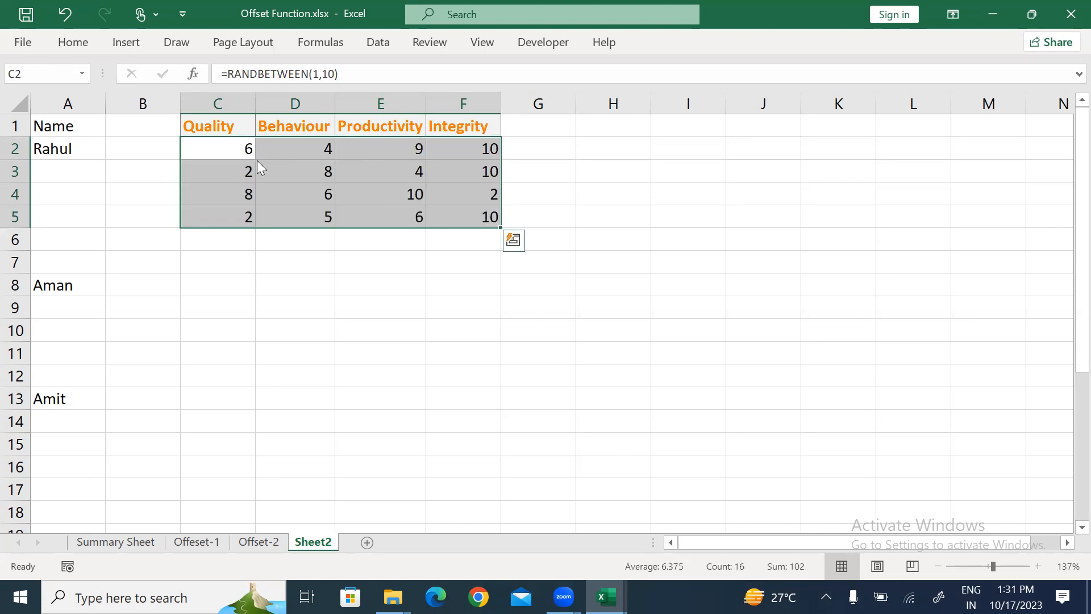
# - Apply all borders to the score block C2:F5
pyautogui.hotkey('alt', 'h')
pyautogui.press('b')
pyautogui.press('a')
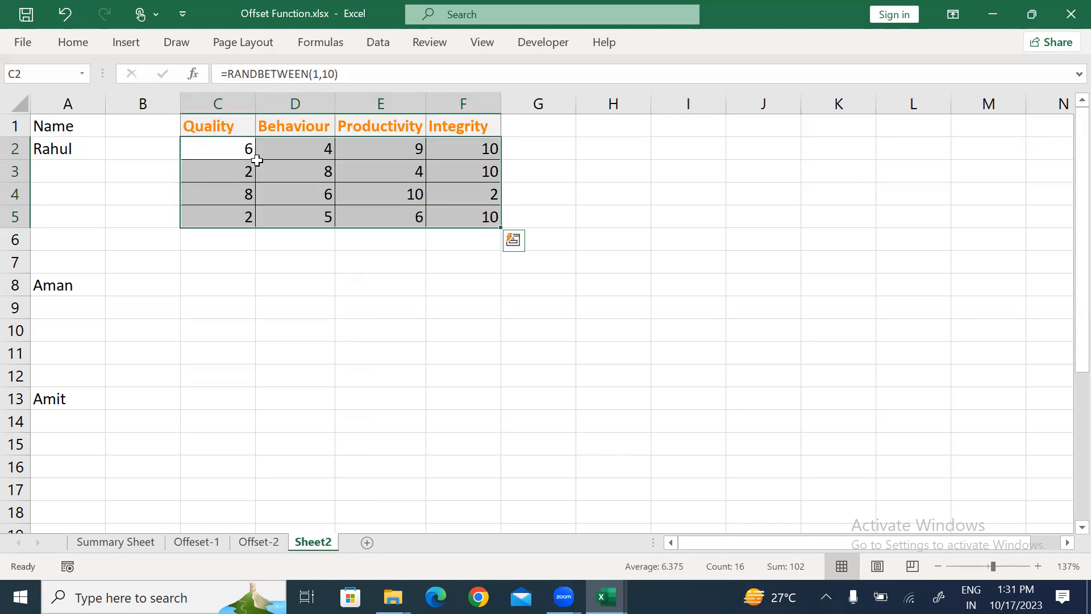
# - Copy the bordered block of random scores in C2:F5
pyautogui.press('Up')
pyautogui.press('Down')
pyautogui.hotkey('shift', 'Right')
pyautogui.hotkey('shift', 'Right')
pyautogui.hotkey('shift', 'Right')
pyautogui.hotkey('shift', 'Down')
pyautogui.hotkey('shift', 'Down')
pyautogui.hotkey('shift', 'Down')
pyautogui.hotkey('ctrl', 'c')
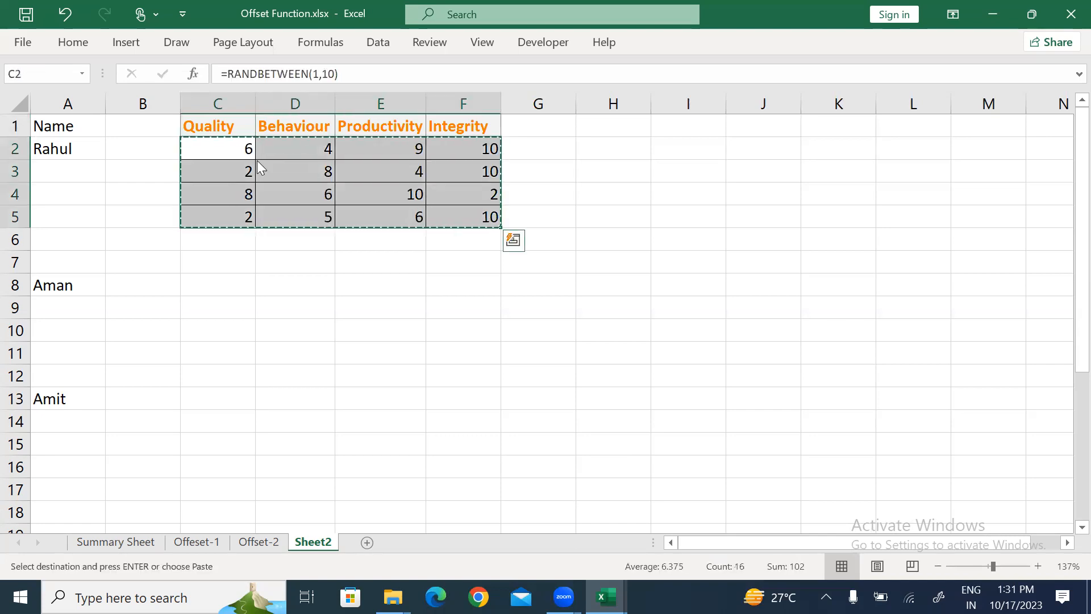
# - Paste the copied score block at C8, beside the second name in the list
pyautogui.hotkey('ctrl', 'q')
pyautogui.press('Escape')
pyautogui.press('Down')
pyautogui.press('Down')
pyautogui.press('Down')
pyautogui.press('Down')
pyautogui.press('Down')
pyautogui.press('Down')
pyautogui.hotkey('ctrl', 'v')
# - Paste the same score block at C13, beside the third name
pyautogui.press('Down')
pyautogui.press('Down')
pyautogui.press('Down')
pyautogui.press('Down')
pyautogui.press('Down')
pyautogui.hotkey('ctrl', 'v')
# - Paste the score block at C20, on the row of the fourth name
pyautogui.press('Down')
pyautogui.press('Down')
pyautogui.press('Down')
pyautogui.press('Down')
pyautogui.press('Down')
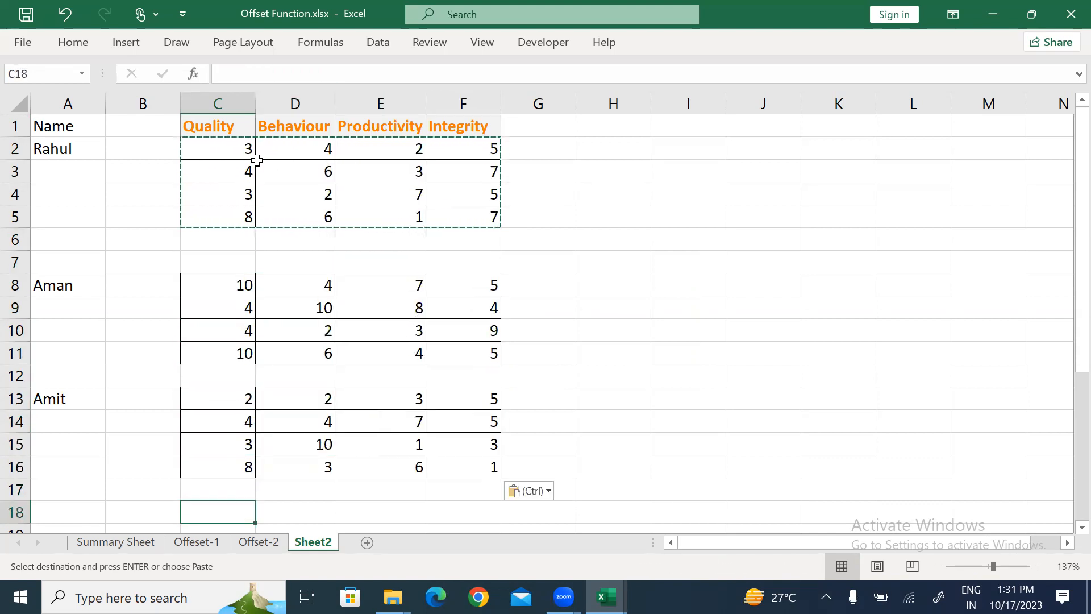
pyautogui.press('Down')
pyautogui.press('Down')
pyautogui.press('Down')
pyautogui.press('Up')
pyautogui.hotkey('ctrl', 'v')
# - Paste the score block at C28, on the row of the fifth name
pyautogui.press('Down')
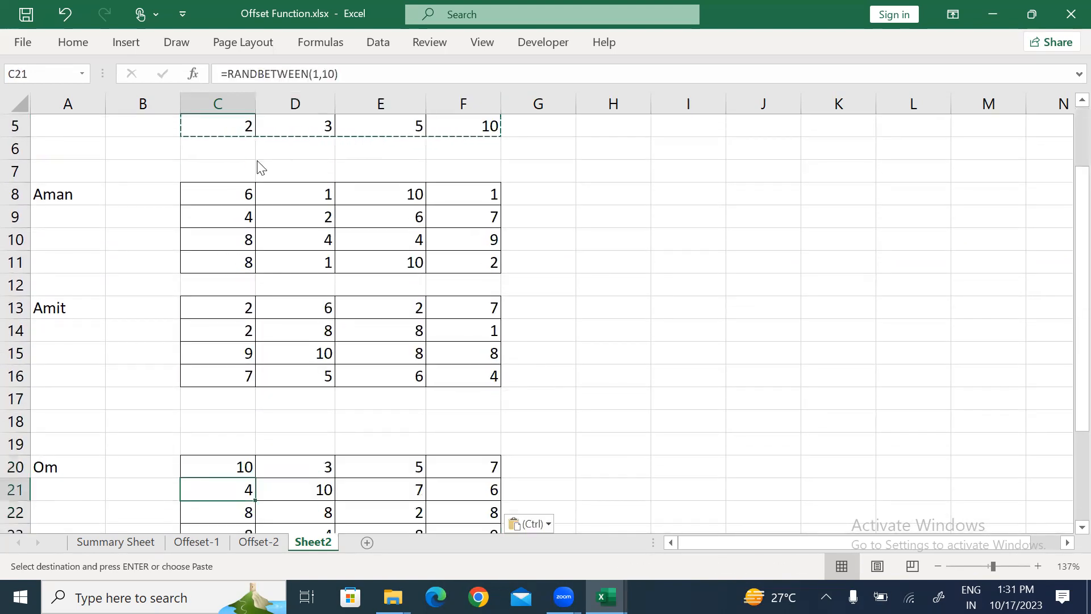
pyautogui.press('Down')
pyautogui.press('Down')
pyautogui.press('Down')
pyautogui.press('Down')
pyautogui.press('Down')
pyautogui.press('Down')
pyautogui.press('Down')
pyautogui.press('Down')
pyautogui.press('Up')
pyautogui.hotkey('ctrl', 'v')
# - Copy the whole range C1:F31 with the headers and all score blocks, and open Paste Special for it
pyautogui.hotkey('ctrl', 'shift', 'Up')
pyautogui.hotkey('ctrl', 'shift', 'Up')
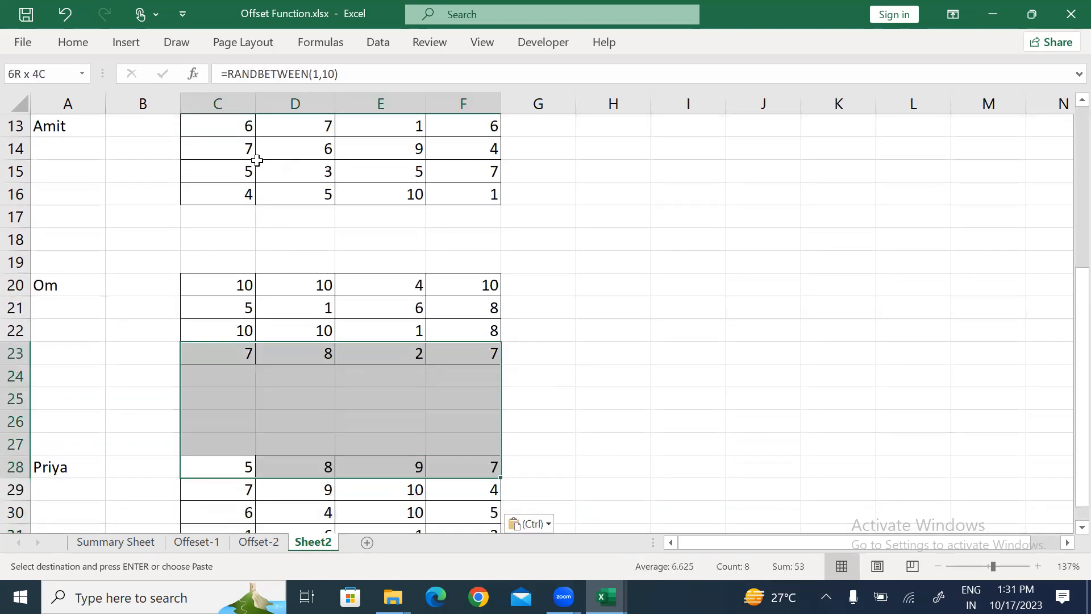
pyautogui.hotkey('ctrl', 'Down')
pyautogui.hotkey('ctrl', 'shift', 'Right')
pyautogui.hotkey('ctrl', 'shift', 'Up')
pyautogui.hotkey('ctrl', 'shift', 'Up')
pyautogui.hotkey('ctrl', 'shift', 'Up')
pyautogui.hotkey('ctrl', 'shift', 'Up')
pyautogui.hotkey('ctrl', 'shift', 'Up')
pyautogui.hotkey('ctrl', 'shift', 'Up')
pyautogui.hotkey('ctrl', 'shift', 'Up')
pyautogui.hotkey('ctrl', 'shift', 'Up')
pyautogui.hotkey('ctrl', 'shift', 'Up')
pyautogui.hotkey('ctrl', 'shift', 'Up')
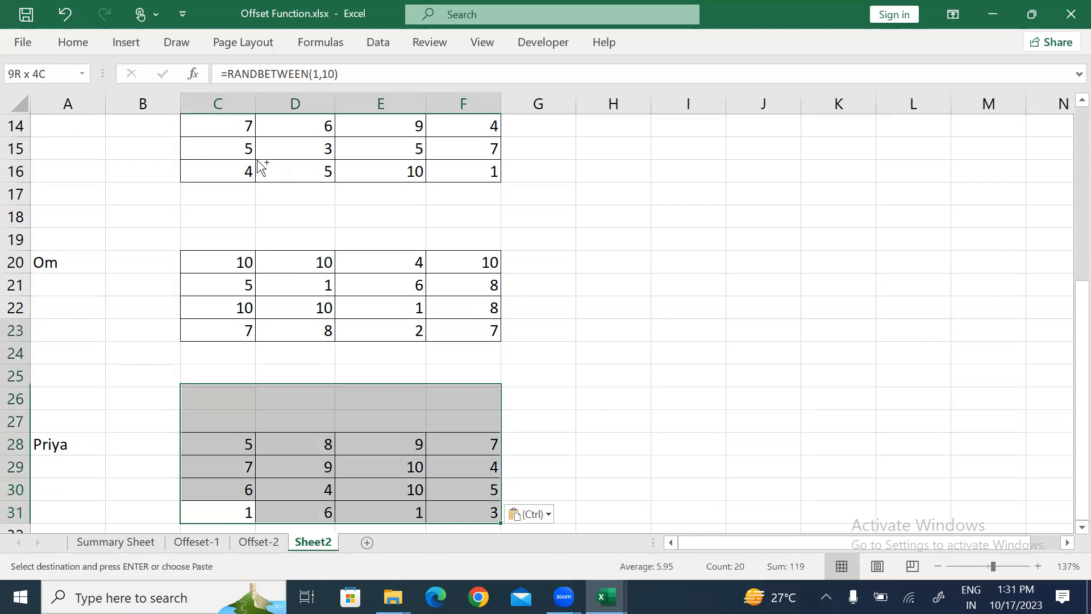
pyautogui.hotkey('ctrl', 'c')
pyautogui.hotkey('ctrl', 'alt', 'v')
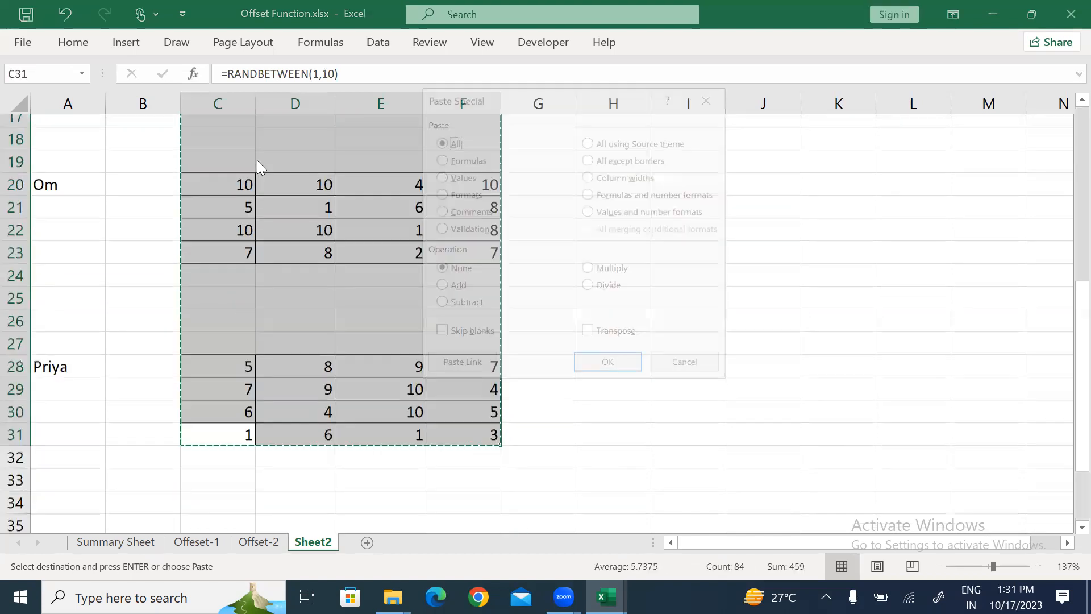
# - Replace the RANDBETWEEN formulas in the score range of columns C to F, down to row 31, with their pasted values
pyautogui.press('v')
pyautogui.press('Return')
pyautogui.hotkey('ctrl', 'c')
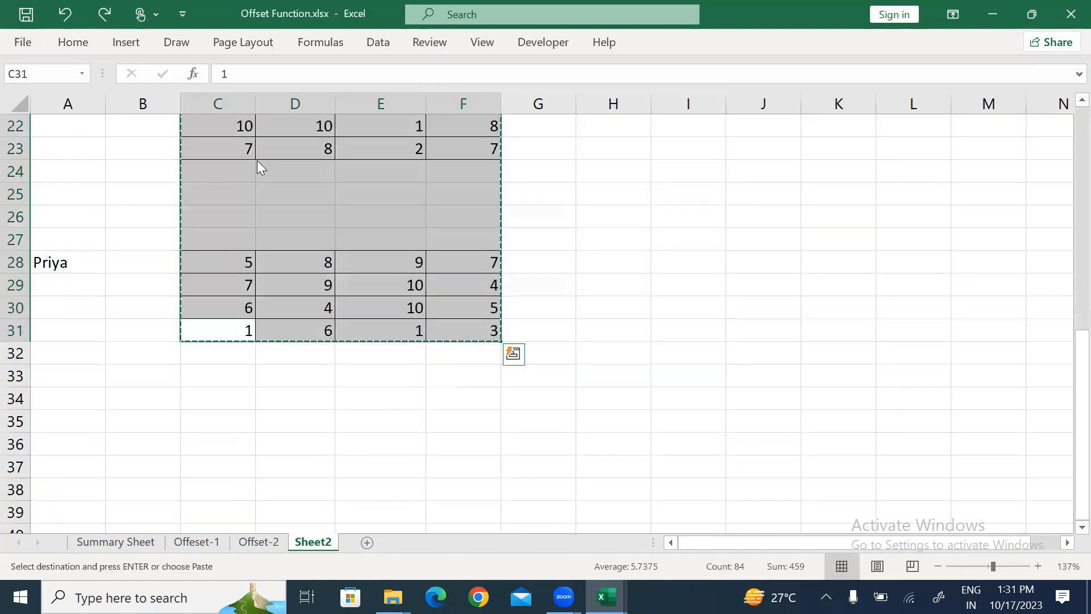
pyautogui.hotkey('ctrl', 'Up')
pyautogui.hotkey('ctrl', 'Up')
pyautogui.press('Escape')
# - Copy the formatting of the Quality header in C1 onto the Name header in A1
pyautogui.hotkey('ctrl', 'Up')
pyautogui.hotkey('ctrl', 'Up')
pyautogui.hotkey('ctrl', 'Up')
pyautogui.hotkey('ctrl', 'Up')
pyautogui.hotkey('ctrl', 'Up')
pyautogui.hotkey('ctrl', 'Up')
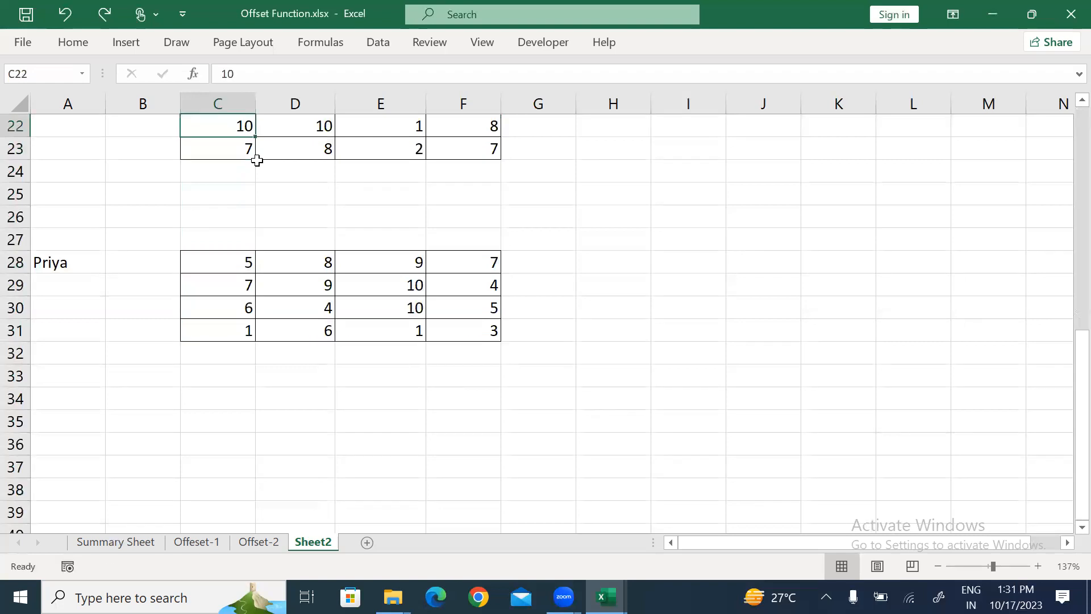
pyautogui.hotkey('ctrl', 'Up')
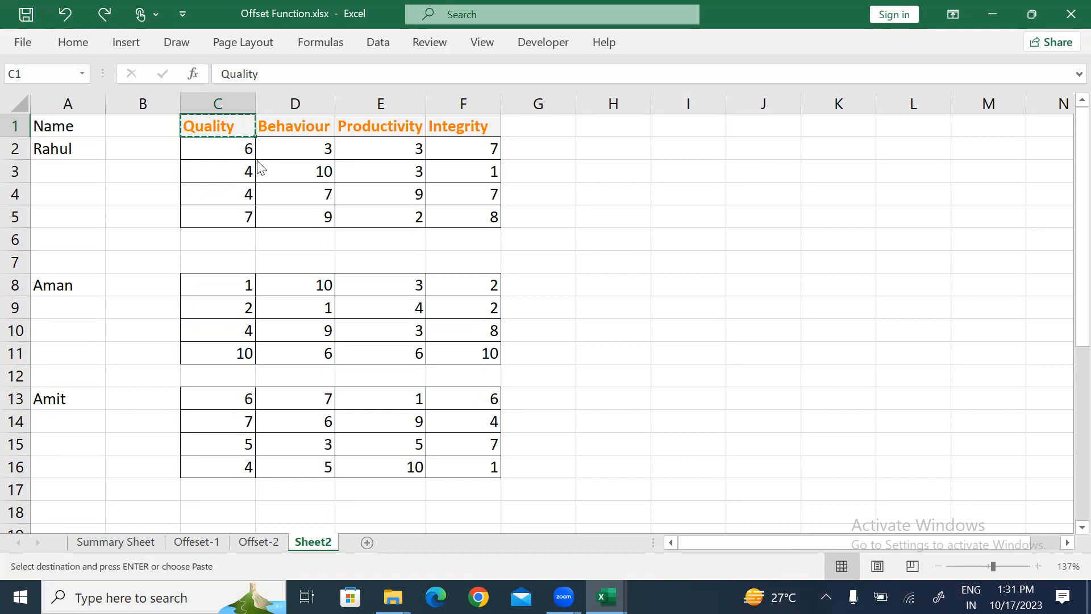
pyautogui.hotkey('ctrl', 'Home')
pyautogui.hotkey('ctrl', 'alt', 'v')
pyautogui.press('t')
pyautogui.press('Return')
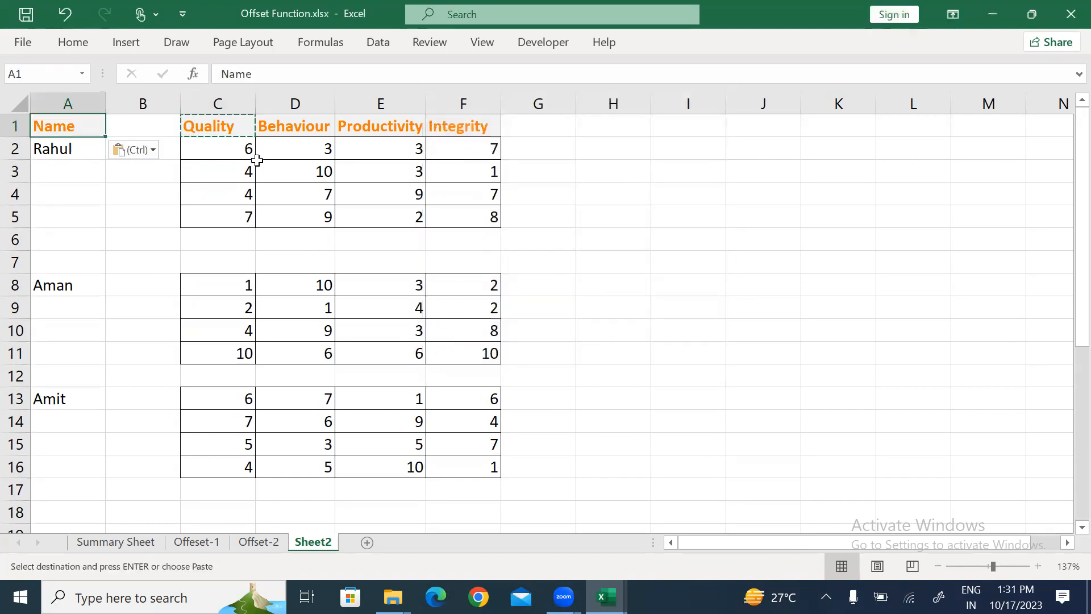
pyautogui.press('Down')
pyautogui.hotkey('shift', 'Down')
pyautogui.hotkey('shift', 'Down')
pyautogui.hotkey('shift', 'Down')
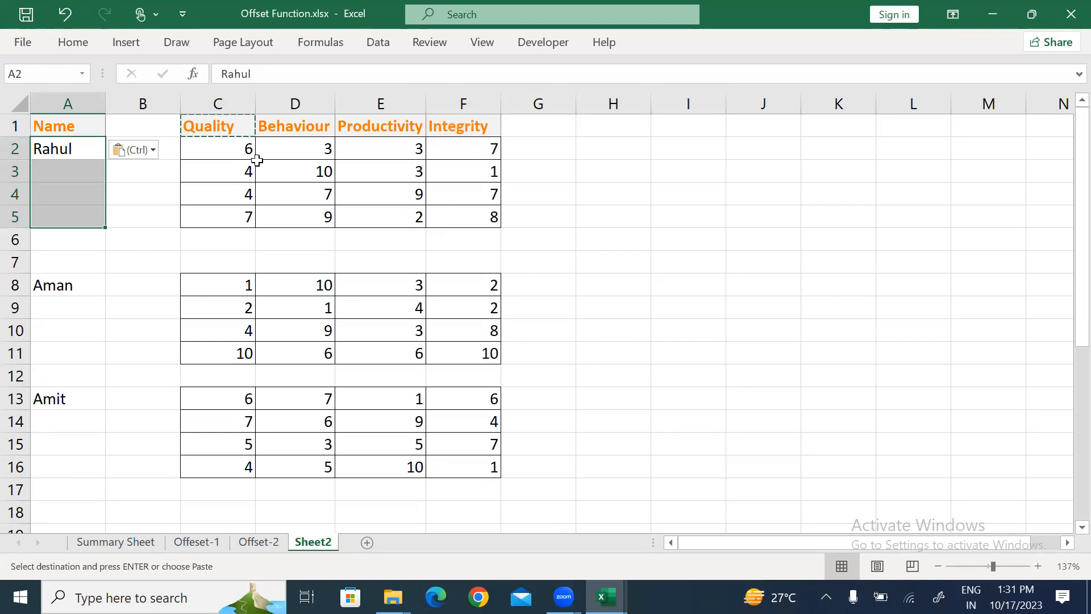
pyautogui.press('Right')
pyautogui.press('Right')
pyautogui.press('Escape')
pyautogui.press('Right')
pyautogui.press('Right')
pyautogui.press('Right')
pyautogui.press('Right')
pyautogui.press('Right')
pyautogui.press('Right')
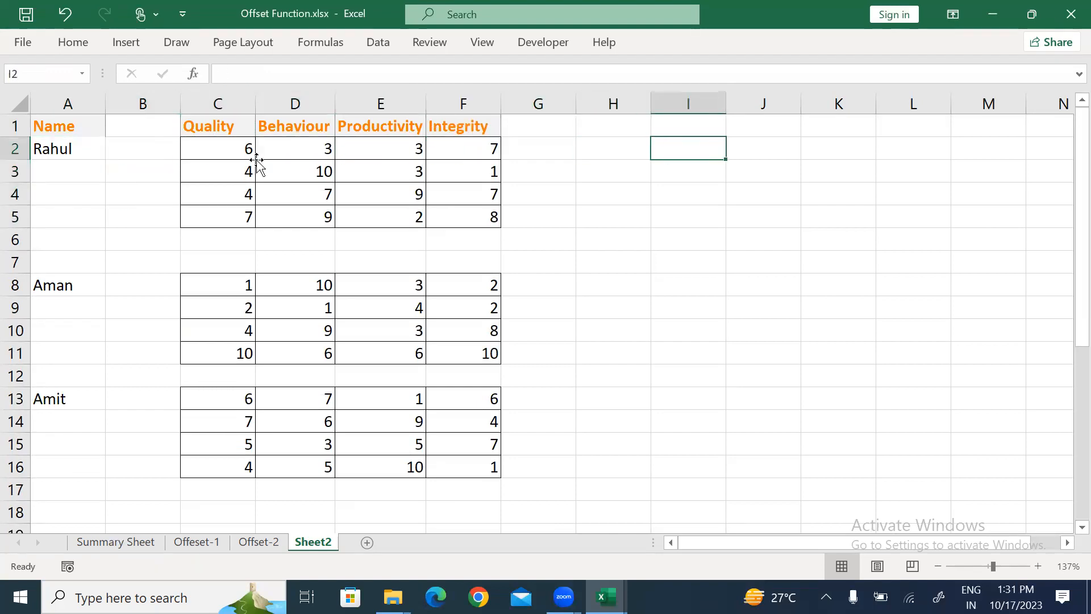
# - Copy the formatted Name header from A1 into H1
pyautogui.press('Up')
pyautogui.press('Left')
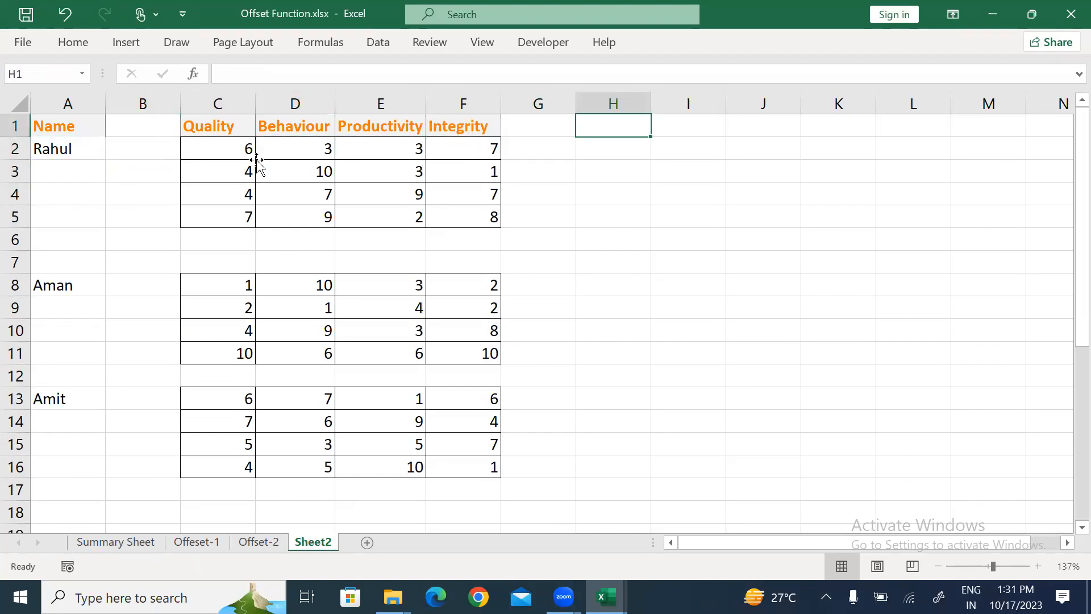
pyautogui.press('Left')
pyautogui.press('Left')
pyautogui.press('Left')
pyautogui.press('Left')
pyautogui.press('Left')
pyautogui.press('Left')
pyautogui.press('Left')
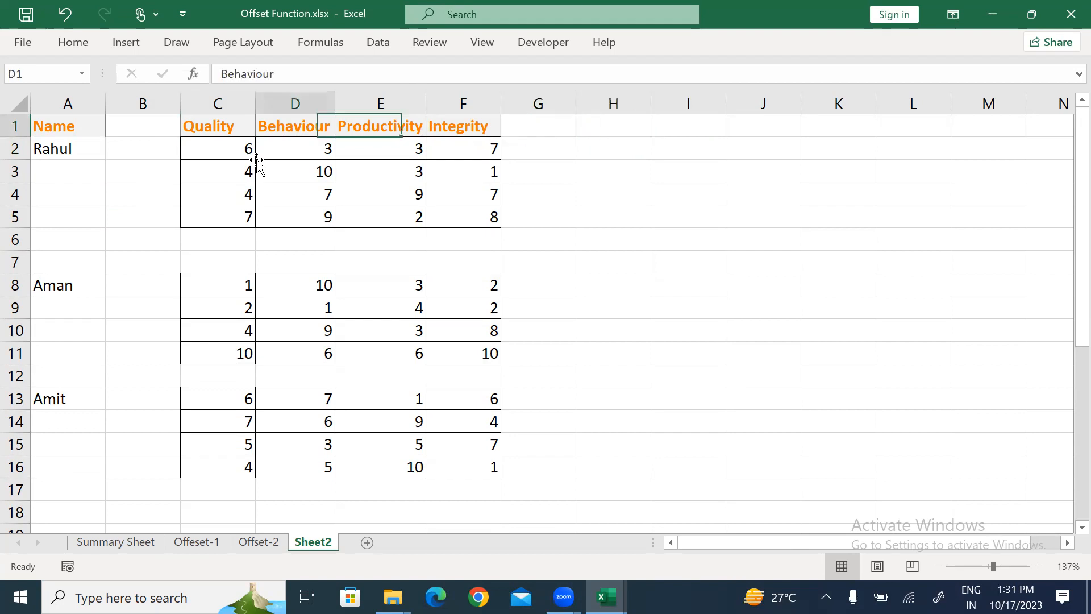
pyautogui.hotkey('ctrl', 'c')
pyautogui.press('Right')
pyautogui.press('Right')
pyautogui.press('Right')
pyautogui.press('Right')
pyautogui.press('Right')
pyautogui.press('Right')
pyautogui.press('Right')
pyautogui.press('Right')
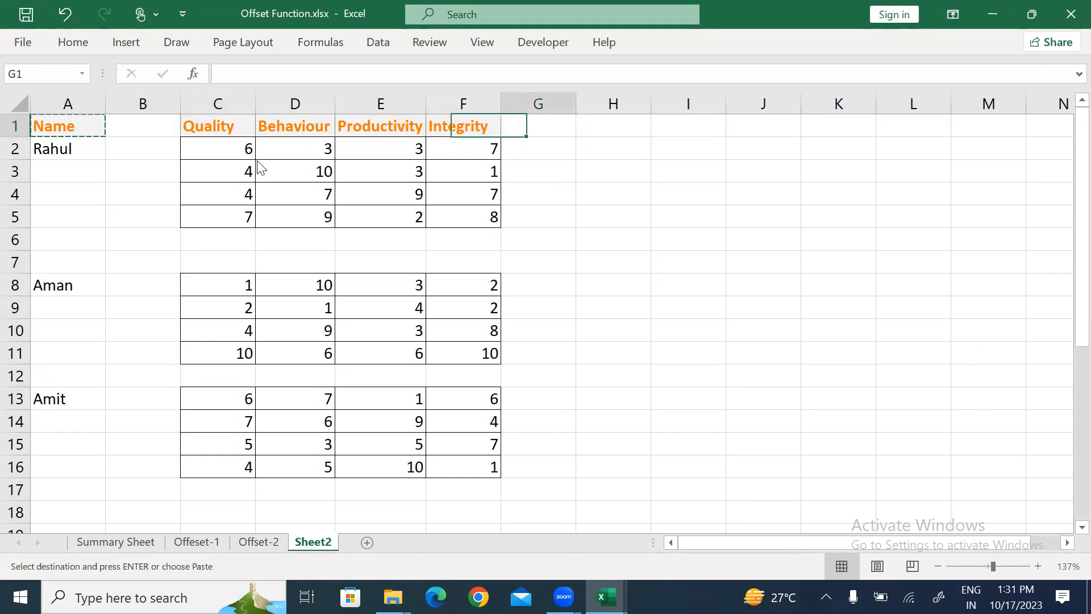
pyautogui.press('Left')
pyautogui.hotkey('ctrl', 'v')
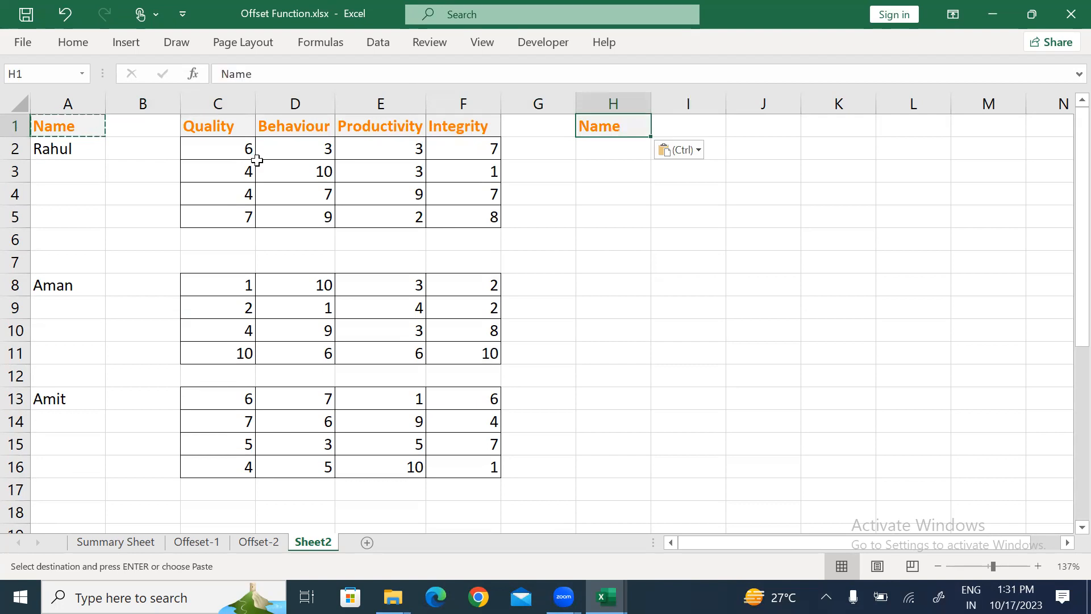
pyautogui.press('Down')
pyautogui.press('Left')
pyautogui.press('Left')
pyautogui.press('Home')
pyautogui.hotkey('ctrl', 'shift', 'Down')
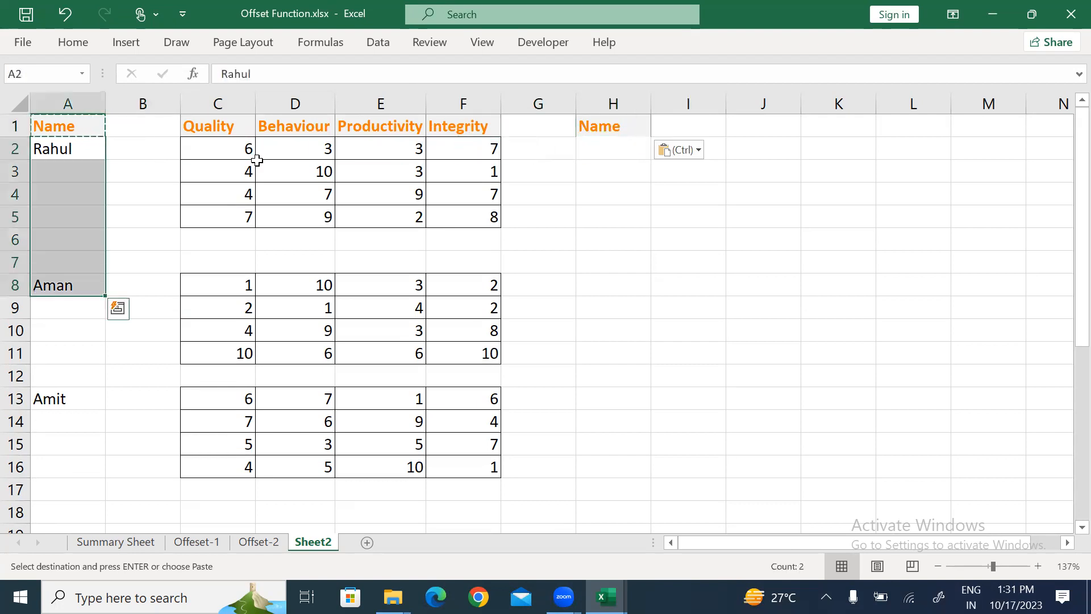
# - Start a data validation rule on cell H2 that allows values from a List
pyautogui.press('Escape')
pyautogui.press('Right')
pyautogui.press('Right')
pyautogui.press('Right')
pyautogui.press('Right')
pyautogui.press('Right')
pyautogui.press('Right')
pyautogui.press('Right')
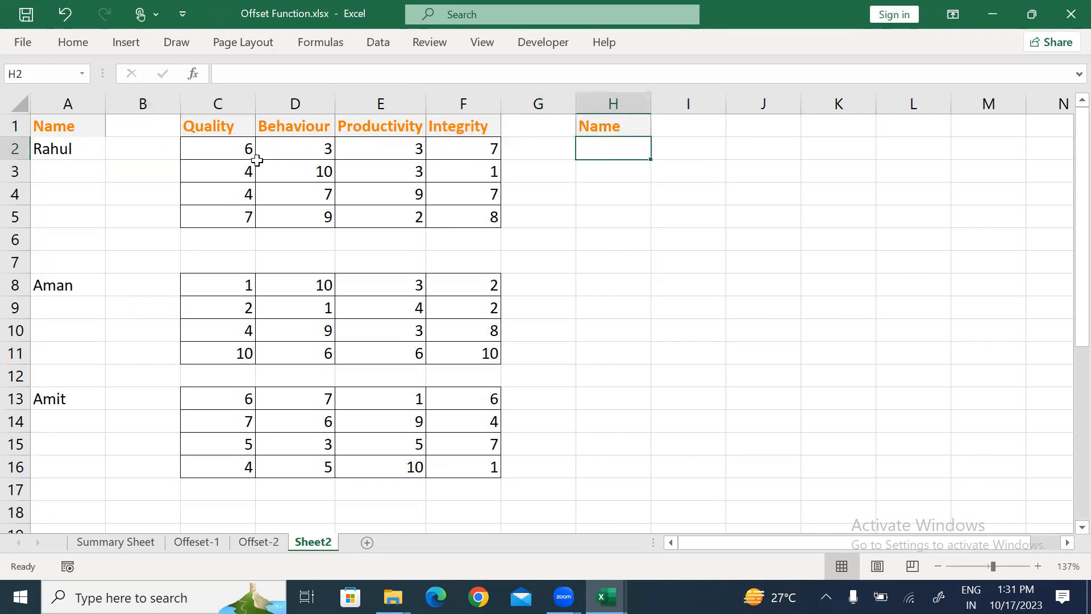
pyautogui.write('=')
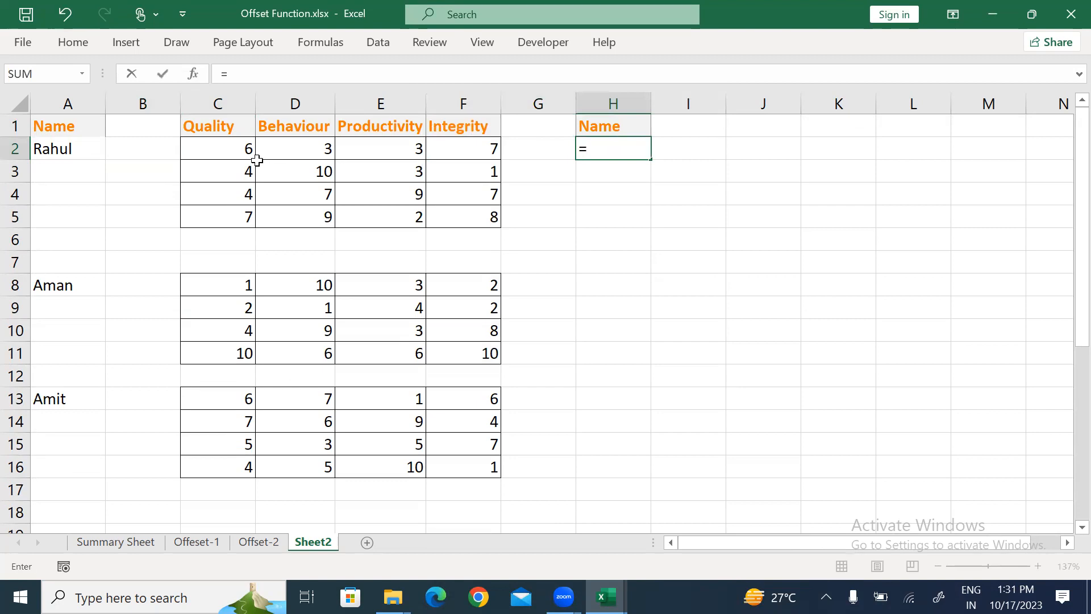
pyautogui.press('Escape')
pyautogui.press('alt')
pyautogui.press('a')
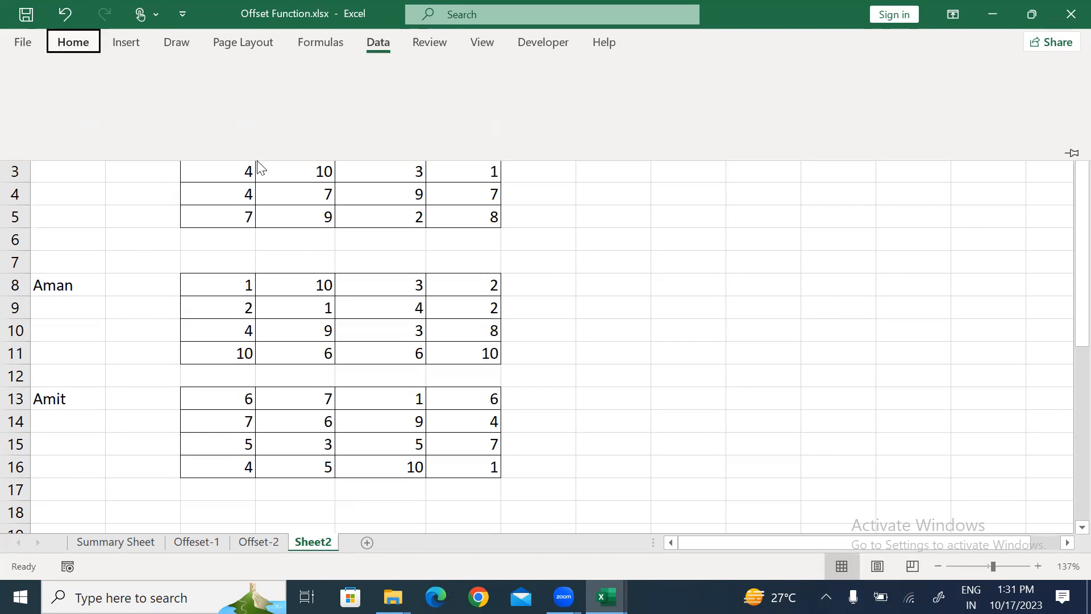
pyautogui.press('v')
pyautogui.press('v')
pyautogui.press('Tab')
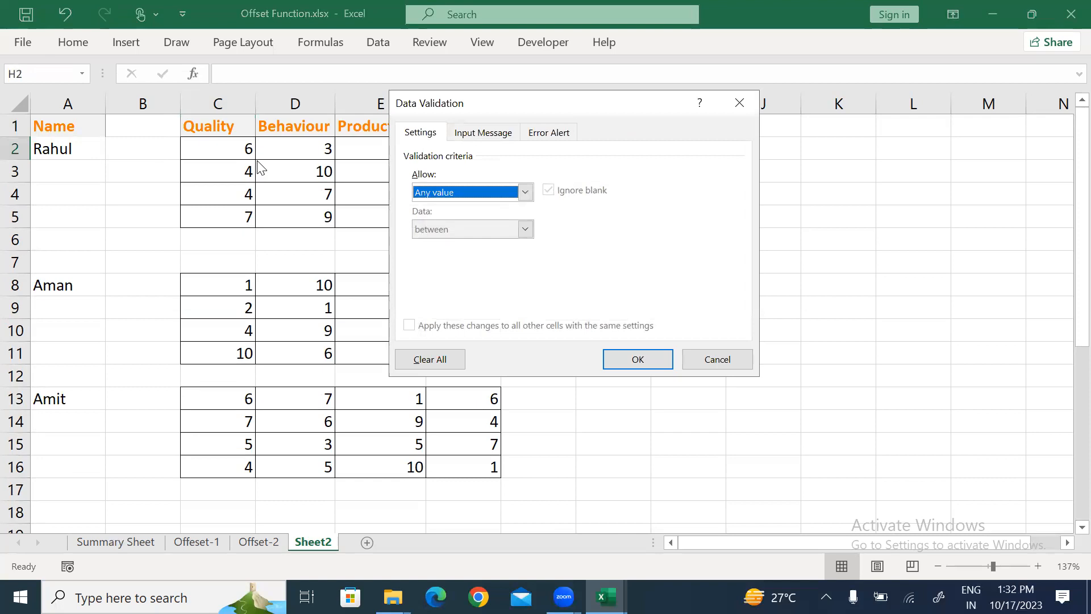
pyautogui.hotkey('alt', 'Down')
pyautogui.press('Down')
pyautogui.press('Down')
pyautogui.press('Down')
pyautogui.press('Return')
# - Set the list source of the validation rule to =$A$2:$A$28 and apply it to H2
pyautogui.write('=')
pyautogui.press('Left')
pyautogui.press('Left')
pyautogui.press('Left')
pyautogui.press('Left')
pyautogui.press('Left')
pyautogui.press('Left')
pyautogui.press('Left')
pyautogui.hotkey('ctrl', 'shift', 'Down')
pyautogui.hotkey('ctrl', 'shift', 'Down')
pyautogui.hotkey('ctrl', 'shift', 'Down')
pyautogui.hotkey('ctrl', 'shift', 'Down')
pyautogui.hotkey('ctrl', 'shift', 'Down')
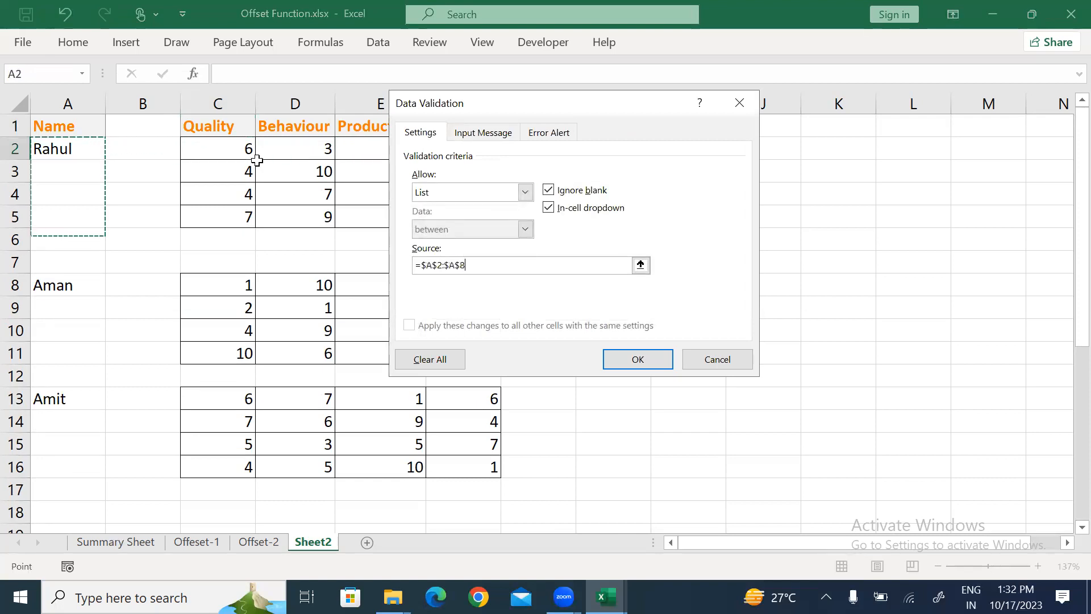
pyautogui.hotkey('ctrl', 'shift', 'Up')
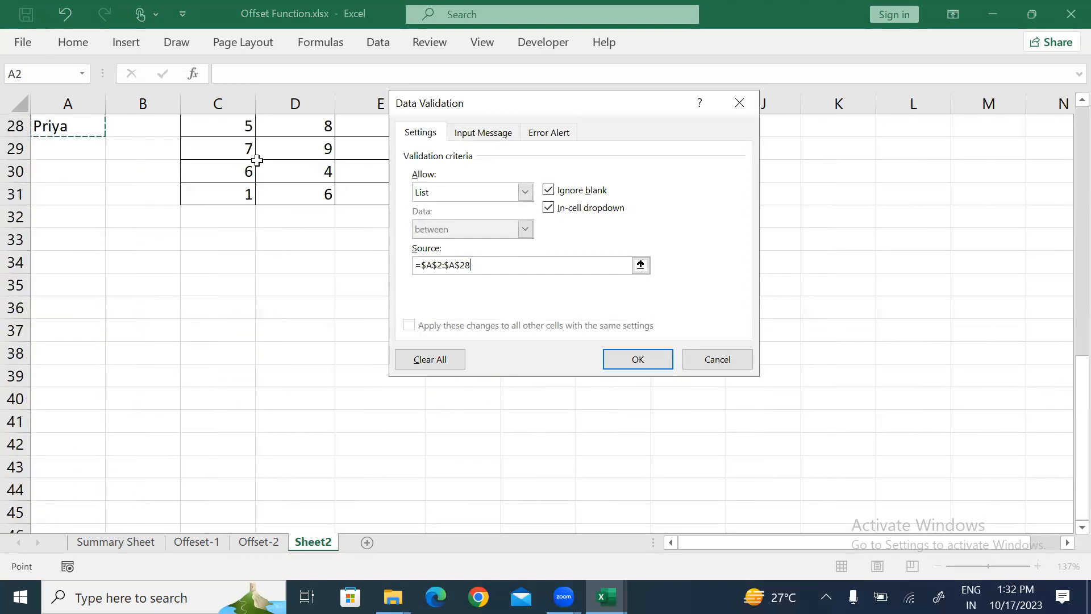
pyautogui.press('Return')
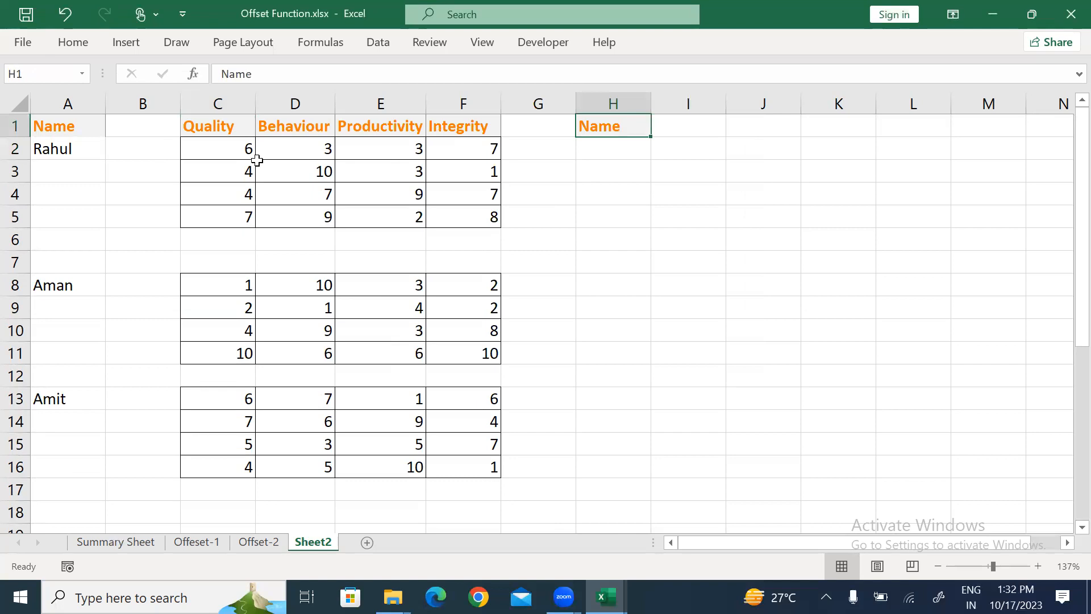
# - Examine the entries of the name drop-down list in H2 from the first to the last
pyautogui.press('Down')
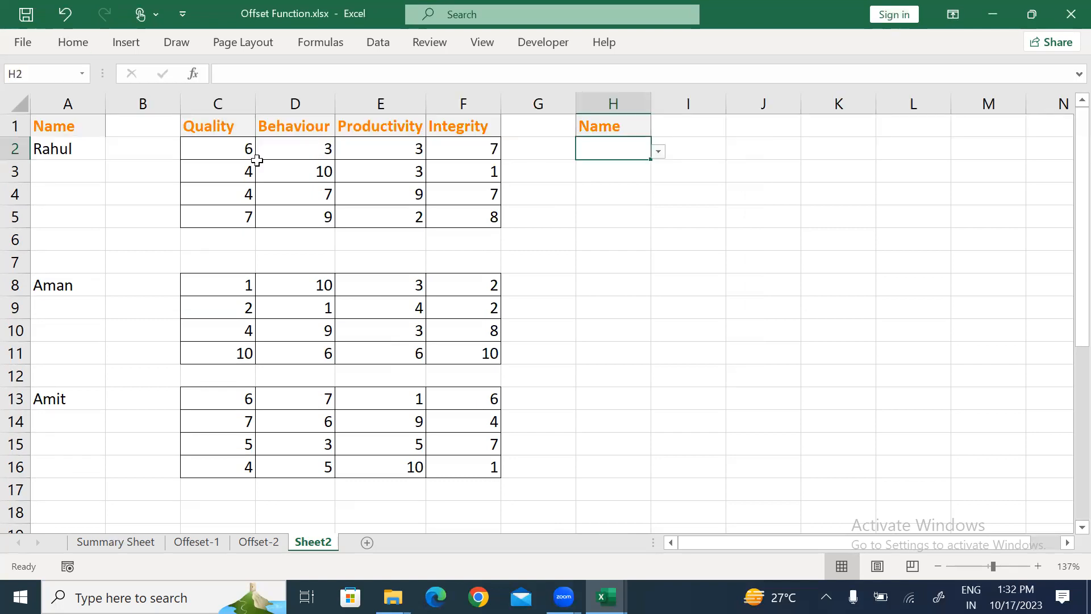
pyautogui.hotkey('alt', 'Down')
pyautogui.press('Down')
pyautogui.press('Down')
pyautogui.press('Down')
pyautogui.press('Down')
pyautogui.press('Down')
pyautogui.press('Down')
pyautogui.press('Down')
pyautogui.press('Down')
pyautogui.press('Down')
pyautogui.press('Down')
pyautogui.press('Down')
pyautogui.press('Down')
pyautogui.press('Down')
pyautogui.press('Down')
pyautogui.press('Down')
pyautogui.press('Up')
pyautogui.press('Up')
pyautogui.press('Up')
pyautogui.press('Up')
pyautogui.press('Up')
pyautogui.press('Up')
pyautogui.press('Up')
pyautogui.press('Up')
pyautogui.press('Up')
pyautogui.press('Up')
pyautogui.press('Up')
pyautogui.press('Up')
pyautogui.press('Up')
pyautogui.press('Up')
pyautogui.press('Up')
pyautogui.press('Down')
pyautogui.press('Down')
pyautogui.press('Down')
pyautogui.press('Down')
pyautogui.press('Down')
pyautogui.press('Down')
pyautogui.press('Down')
pyautogui.press('Down')
pyautogui.press('Down')
pyautogui.press('Down')
pyautogui.press('Down')
pyautogui.press('Down')
pyautogui.press('Down')
pyautogui.press('Down')
pyautogui.press('Down')
pyautogui.press('Up')
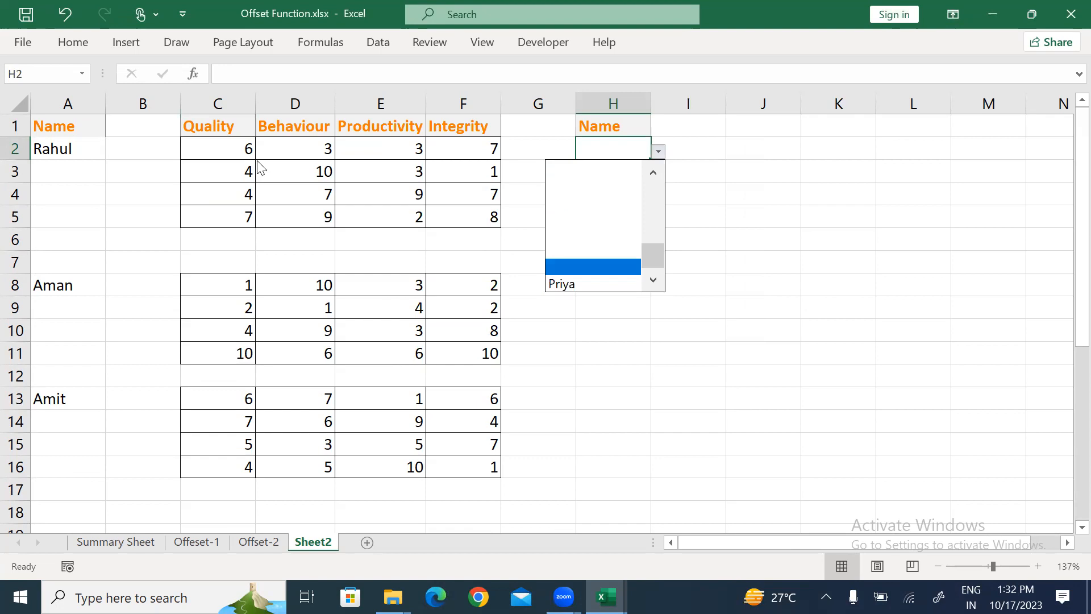
pyautogui.press('Up')
pyautogui.press('Up')
pyautogui.press('Up')
pyautogui.press('Up')
pyautogui.press('Up')
pyautogui.press('Up')
pyautogui.press('Up')
pyautogui.press('Up')
pyautogui.press('Up')
pyautogui.press('Up')
pyautogui.press('Up')
pyautogui.press('Up')
pyautogui.press('Up')
pyautogui.press('Up')
pyautogui.press('Up')
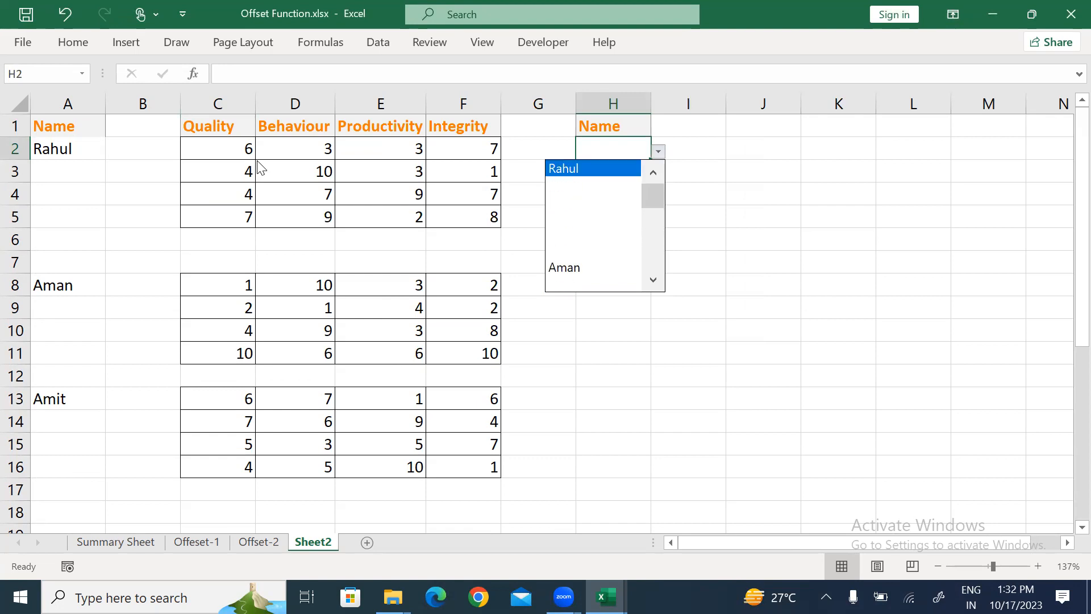
# - Copy the name entries from A2 down through the last name in column A and paste them starting at M3
pyautogui.press('Escape')
pyautogui.press('Left')
pyautogui.press('Left')
pyautogui.press('Left')
pyautogui.press('Left')
pyautogui.press('Left')
pyautogui.press('Left')
pyautogui.press('Left')
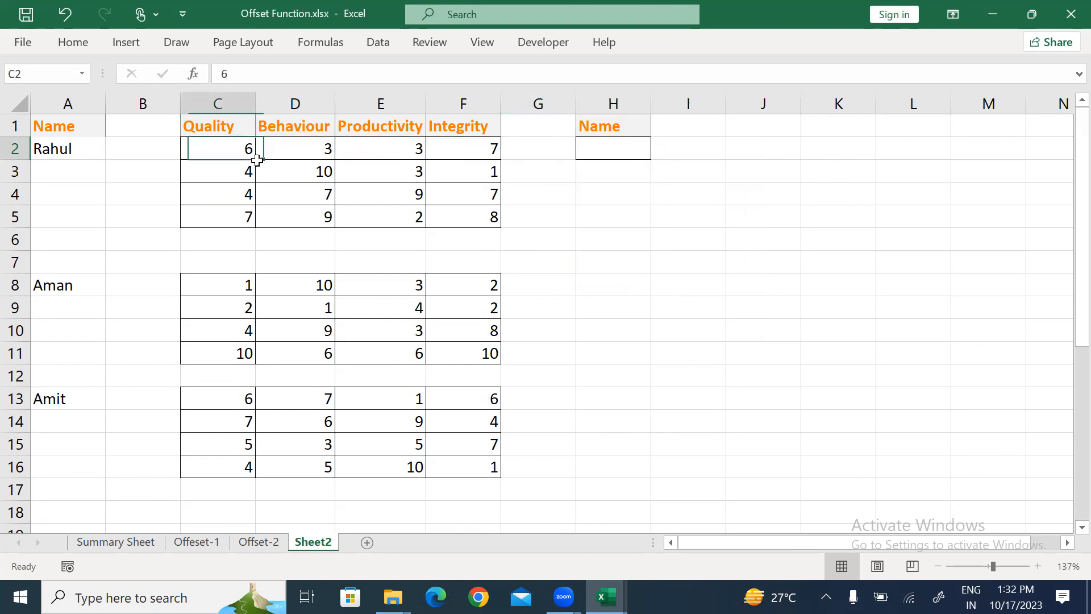
pyautogui.hotkey('ctrl', 'shift', 'Down')
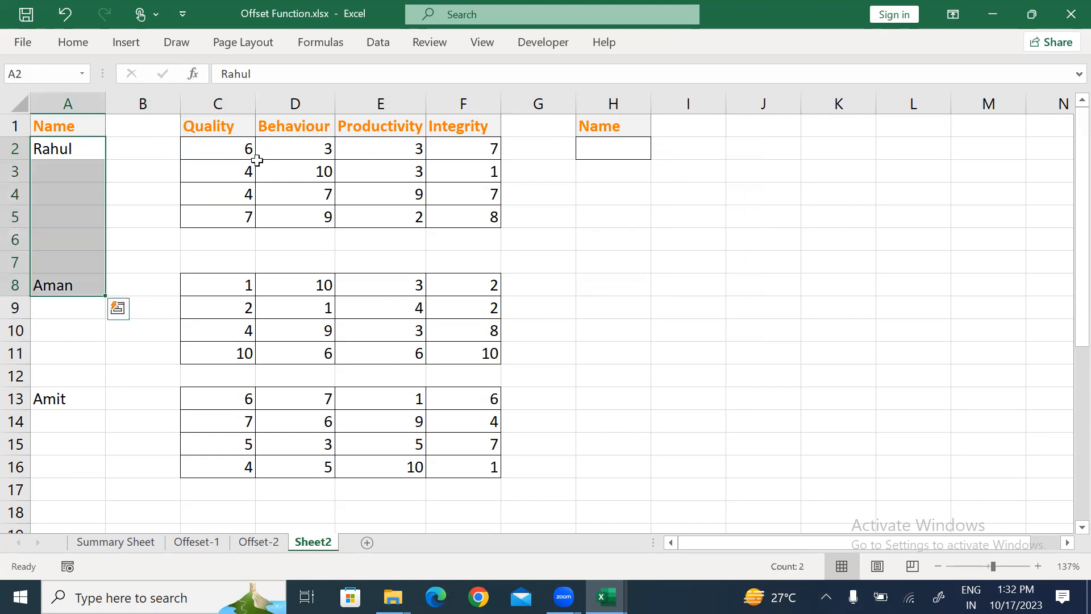
pyautogui.hotkey('ctrl', 'shift', 'Down')
pyautogui.hotkey('ctrl', 'shift', 'Down')
pyautogui.hotkey('ctrl', 'shift', 'Down')
pyautogui.hotkey('ctrl', 'shift', 'Down')
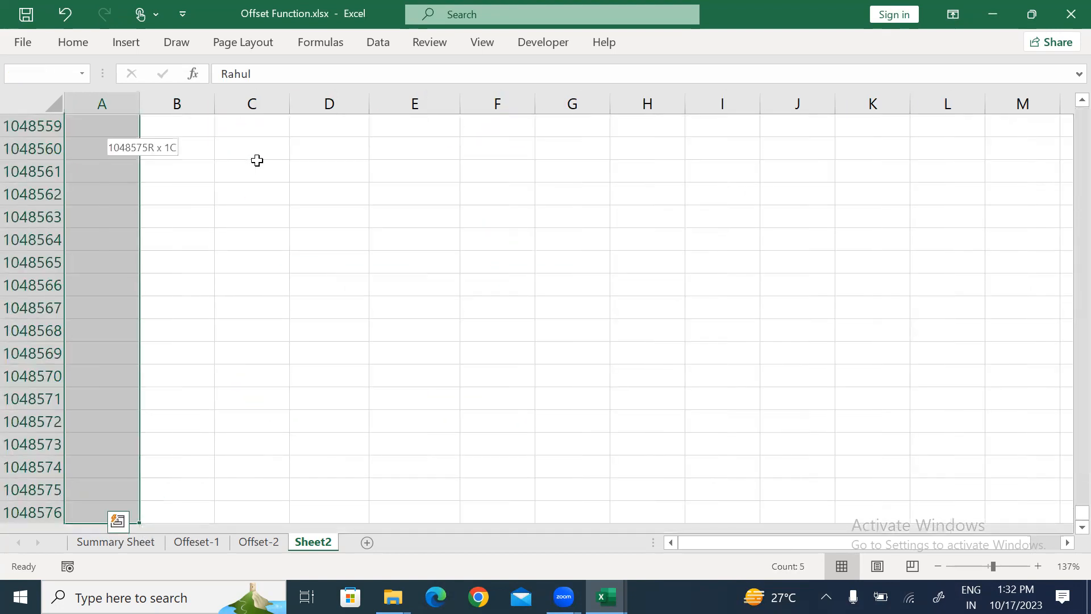
pyautogui.hotkey('ctrl', 'shift', 'Up')
pyautogui.hotkey('ctrl', 'c')
pyautogui.hotkey('ctrl', 'Home')
pyautogui.press('Right')
pyautogui.press('Right')
pyautogui.press('Right')
pyautogui.press('Right')
pyautogui.press('Right')
pyautogui.press('Right')
pyautogui.press('Right')
pyautogui.press('Right')
pyautogui.press('Right')
pyautogui.press('Right')
pyautogui.press('Right')
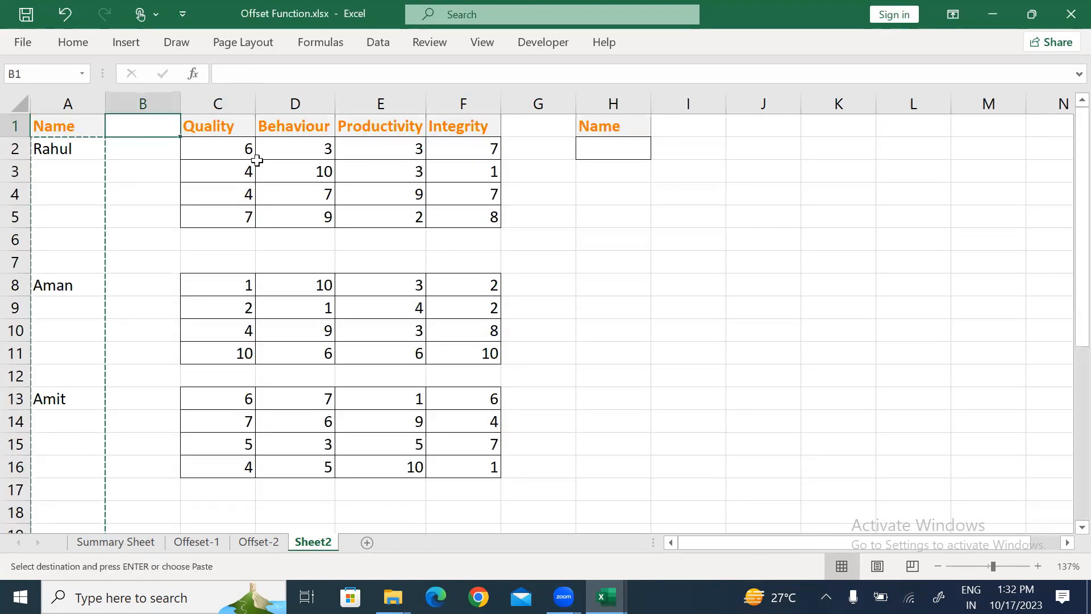
pyautogui.press('Left')
pyautogui.press('Left')
pyautogui.press('Down')
pyautogui.press('Down')
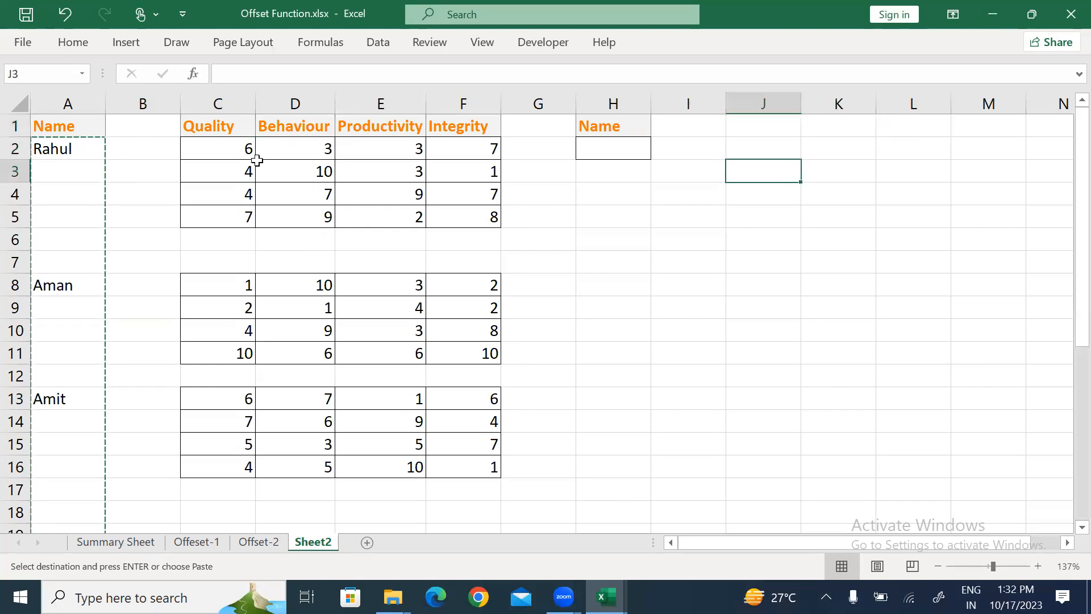
pyautogui.press('Right')
pyautogui.press('Right')
pyautogui.press('Right')
pyautogui.hotkey('ctrl', 'v')
pyautogui.press('Right')
pyautogui.press('Right')
pyautogui.press('Left')
pyautogui.press('Left')
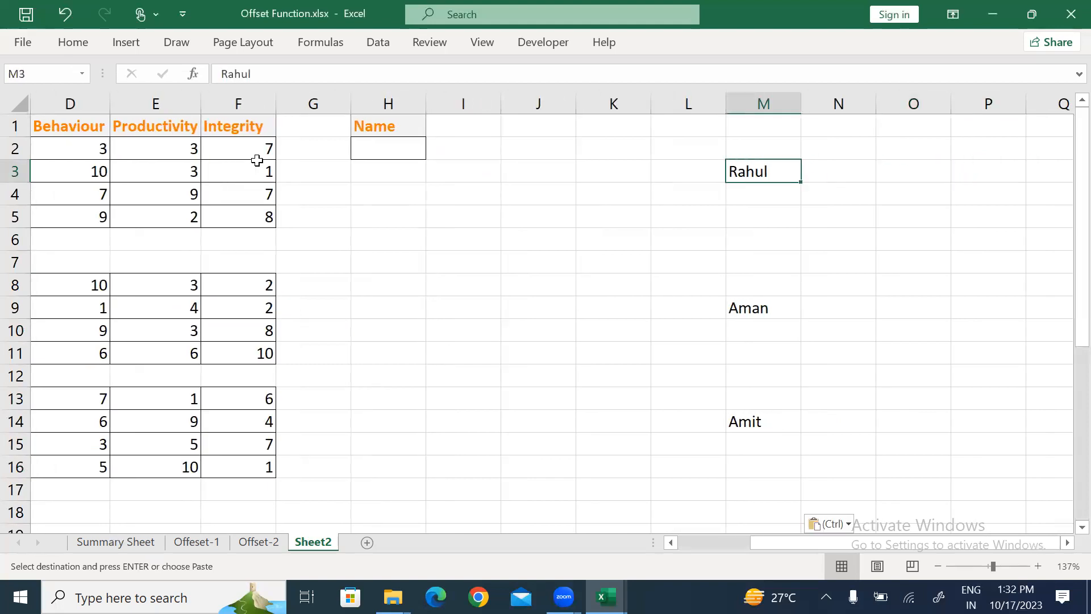
# - Select only the blank cells in M3:M29 with Go To Special and delete them with Shift cells up
pyautogui.hotkey('shift', 'Down')
pyautogui.hotkey('shift', 'Down')
pyautogui.hotkey('shift', 'Down')
pyautogui.hotkey('shift', 'Down')
pyautogui.hotkey('shift', 'Down')
pyautogui.hotkey('shift', 'Down')
pyautogui.hotkey('shift', 'Down')
pyautogui.hotkey('shift', 'Down')
pyautogui.hotkey('shift', 'Down')
pyautogui.hotkey('shift', 'Down')
pyautogui.hotkey('shift', 'Down')
pyautogui.hotkey('shift', 'Down')
pyautogui.hotkey('shift', 'Down')
pyautogui.hotkey('shift', 'Down')
pyautogui.hotkey('shift', 'Down')
pyautogui.hotkey('shift', 'Down')
pyautogui.hotkey('shift', 'Down')
pyautogui.hotkey('shift', 'Down')
pyautogui.hotkey('shift', 'Down')
pyautogui.hotkey('shift', 'Down')
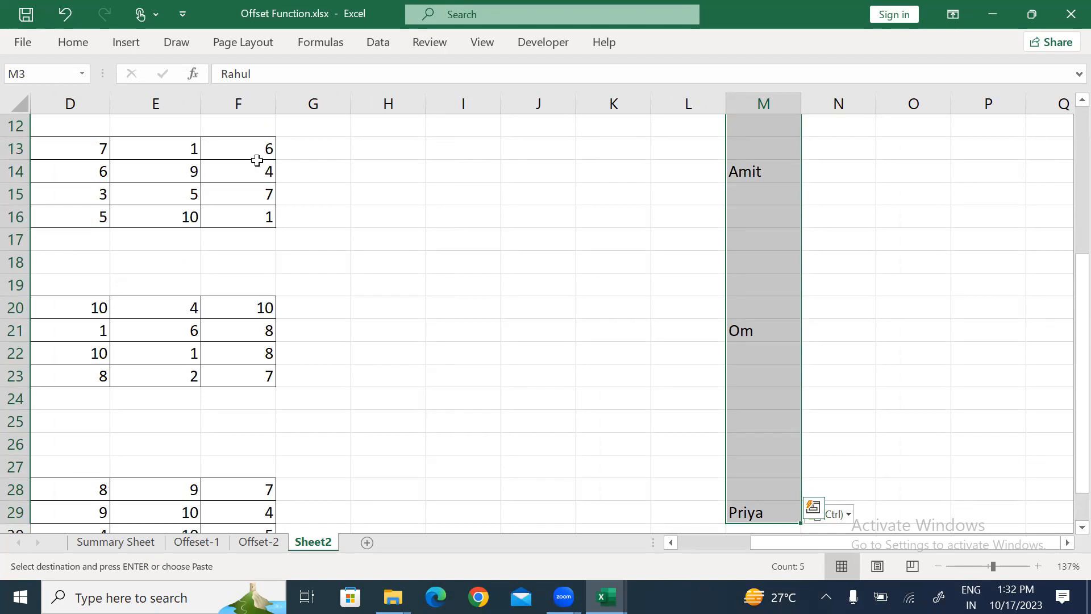
pyautogui.hotkey('ctrl', 'g')
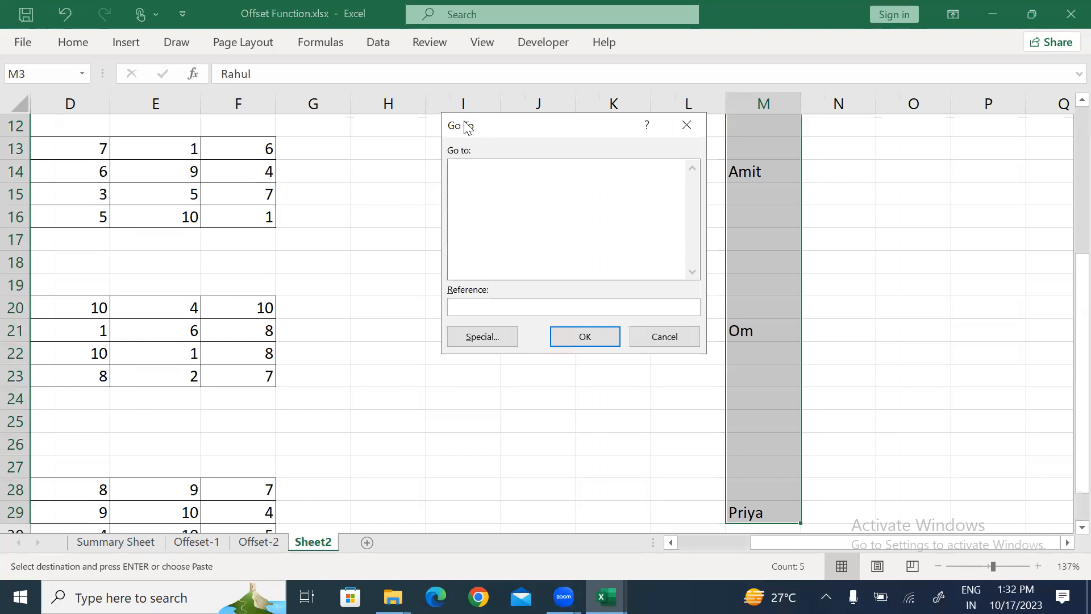
pyautogui.click(474, 336)
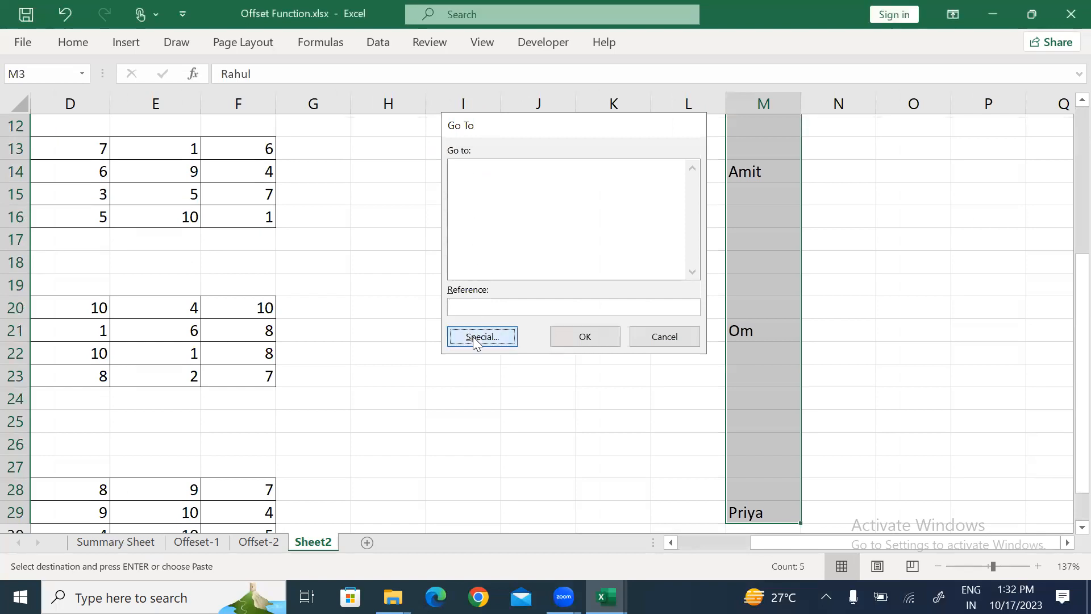
pyautogui.click(469, 265)
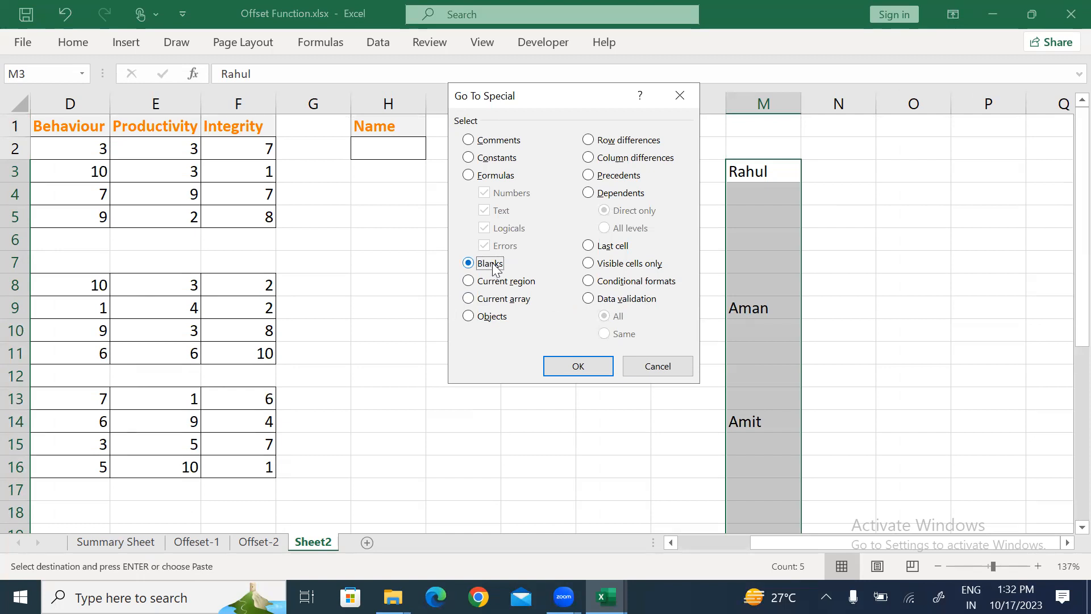
pyautogui.click(589, 367)
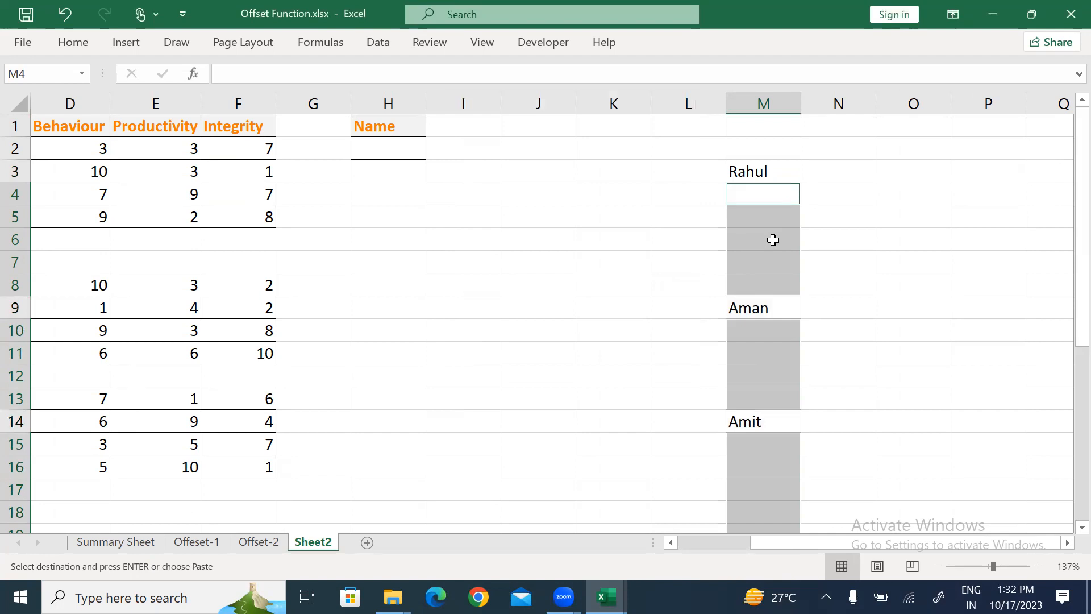
pyautogui.moveTo(1082, 169); pyautogui.dragTo(1064, 105)
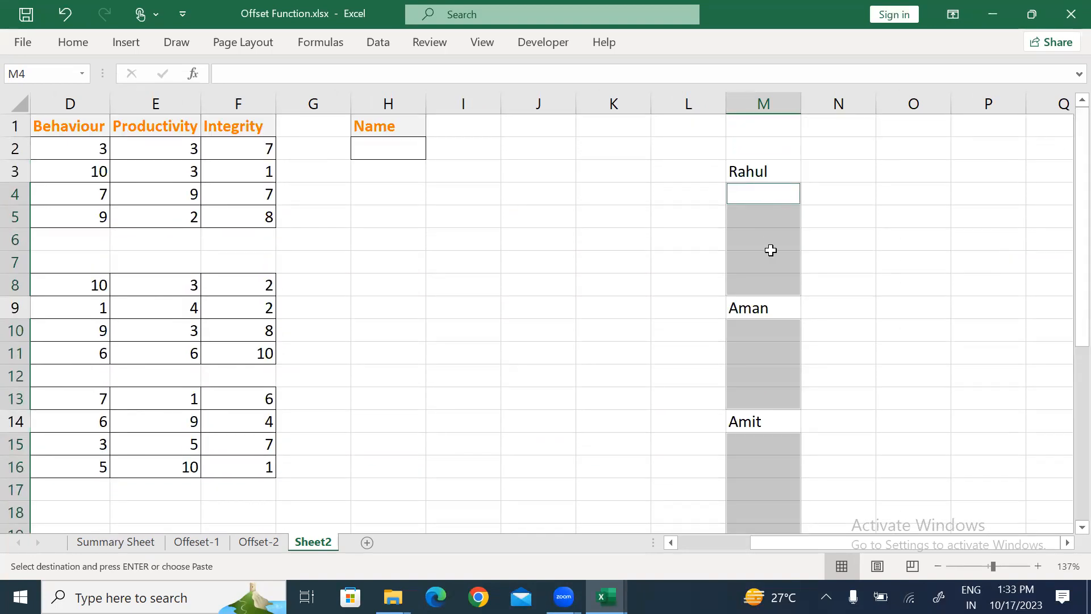
pyautogui.hotkey('ctrl', '-')
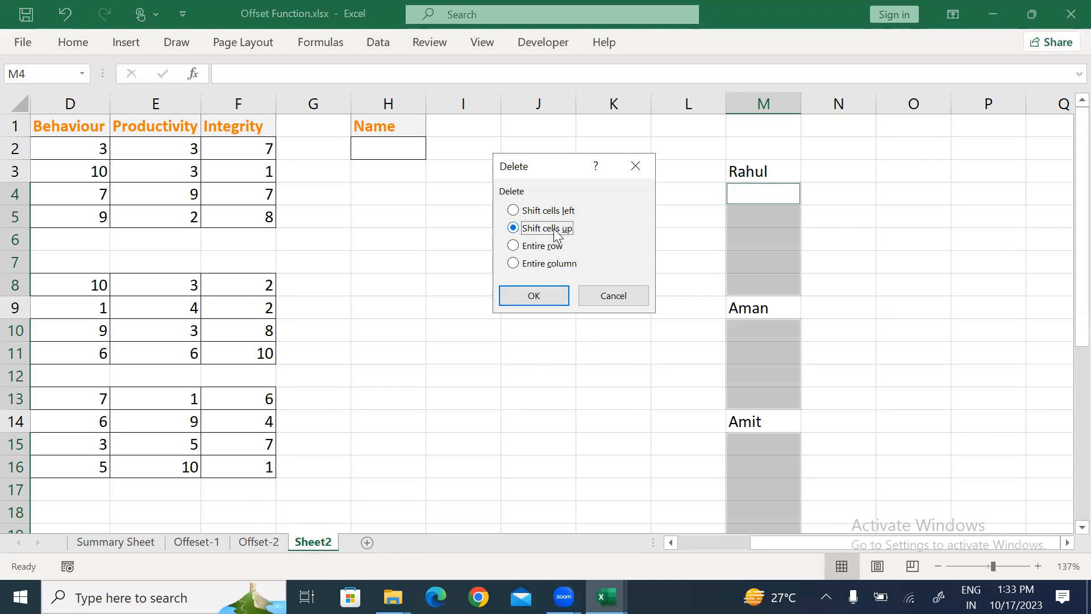
pyautogui.press('Return')
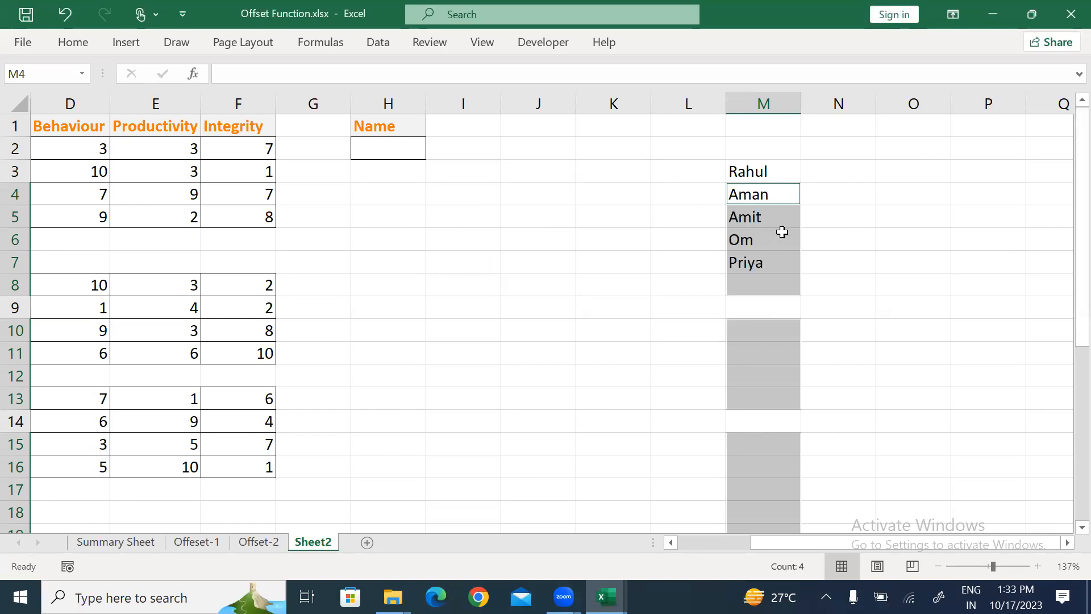
# - Undo the deletion of the blank cells in column M
pyautogui.click(771, 248)
pyautogui.moveTo(767, 171); pyautogui.dragTo(760, 253)
pyautogui.click(761, 256)
pyautogui.press('Up')
pyautogui.press('Up')
pyautogui.press('Up')
pyautogui.hotkey('ctrl', 'z')
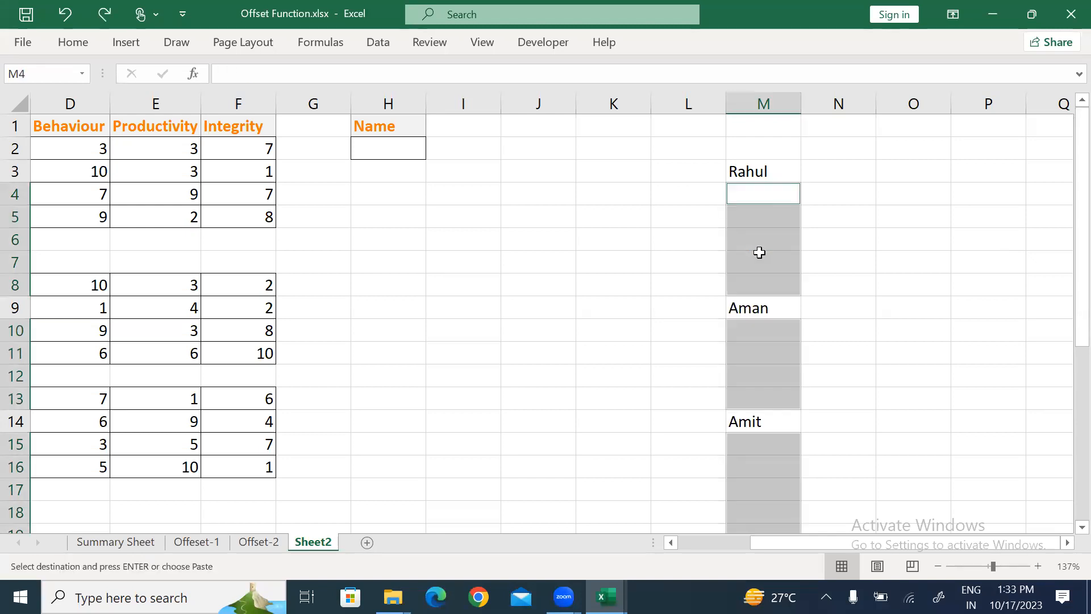
# - Remove the gaps between the names in M3:M29 by selecting the Blanks through Go To Special and deleting them with Shift cells up
pyautogui.press('Up')
pyautogui.hotkey('shift', 'Down')
pyautogui.hotkey('shift', 'Down')
pyautogui.hotkey('shift', 'Down')
pyautogui.hotkey('shift', 'Down')
pyautogui.hotkey('shift', 'Down')
pyautogui.hotkey('shift', 'Down')
pyautogui.hotkey('shift', 'Down')
pyautogui.hotkey('shift', 'Down')
pyautogui.hotkey('shift', 'Down')
pyautogui.hotkey('shift', 'Down')
pyautogui.hotkey('shift', 'Down')
pyautogui.hotkey('shift', 'Down')
pyautogui.hotkey('shift', 'Down')
pyautogui.hotkey('shift', 'Down')
pyautogui.hotkey('shift', 'Down')
pyautogui.hotkey('shift', 'Down')
pyautogui.hotkey('shift', 'Down')
pyautogui.hotkey('shift', 'Down')
pyautogui.hotkey('shift', 'Down')
pyautogui.hotkey('shift', 'Down')
pyautogui.hotkey('shift', 'Down')
pyautogui.hotkey('shift', 'Down')
pyautogui.hotkey('shift', 'Down')
pyautogui.hotkey('shift', 'Down')
pyautogui.hotkey('shift', 'Down')
pyautogui.hotkey('shift', 'Down')
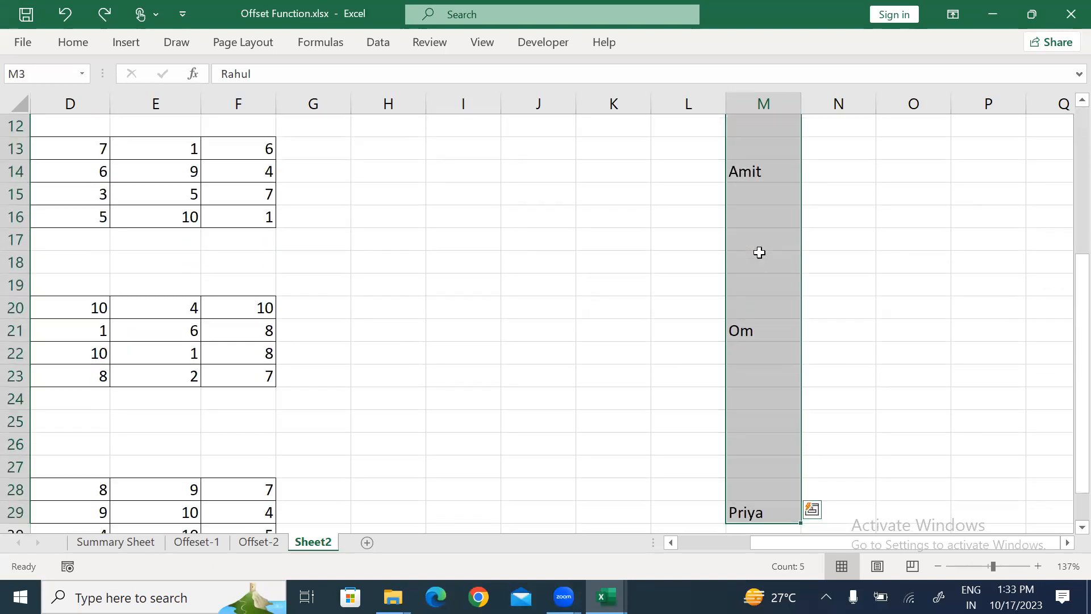
pyautogui.hotkey('ctrl', 'g')
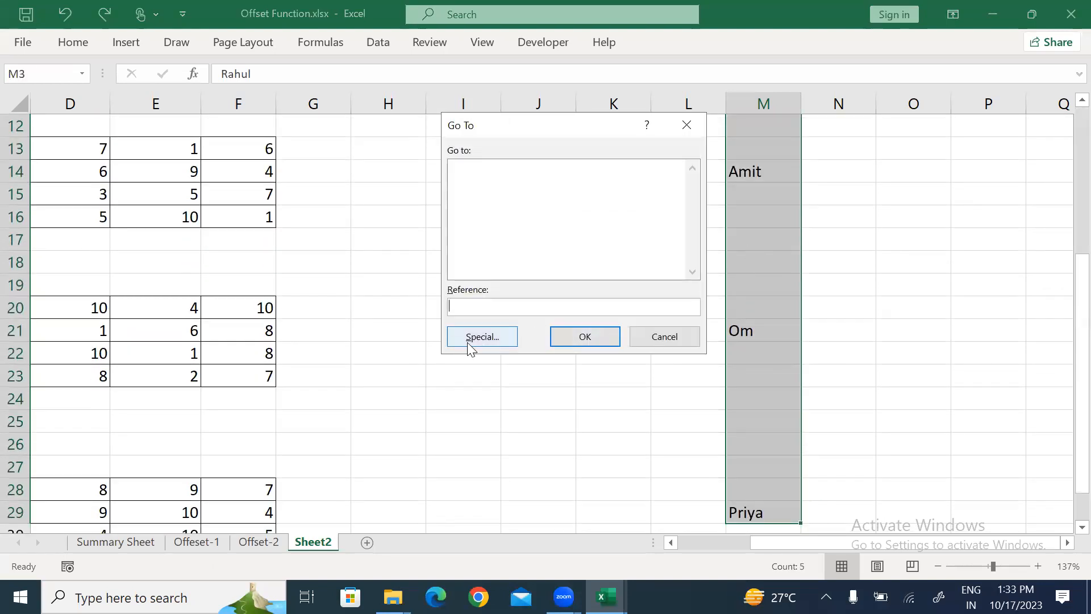
pyautogui.click(475, 337)
pyautogui.click(470, 264)
pyautogui.click(576, 365)
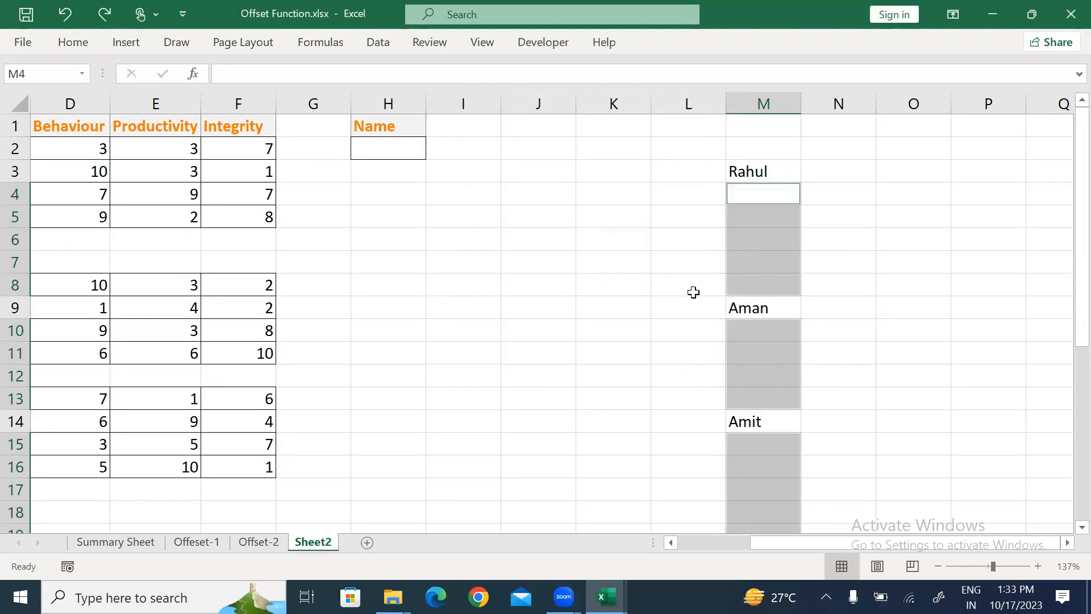
pyautogui.hotkey('ctrl', '-')
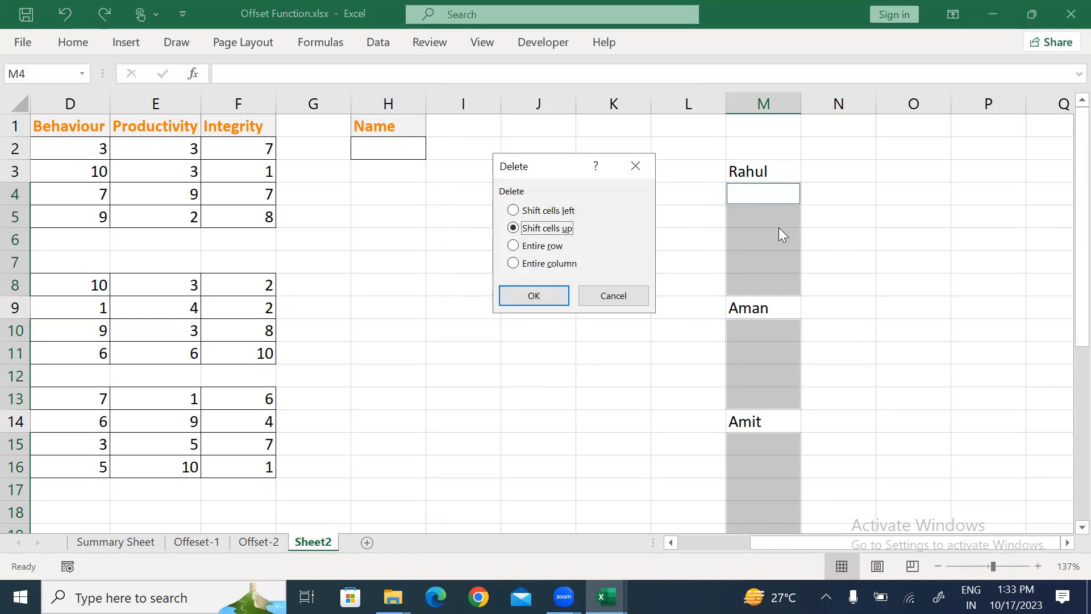
pyautogui.press('Return')
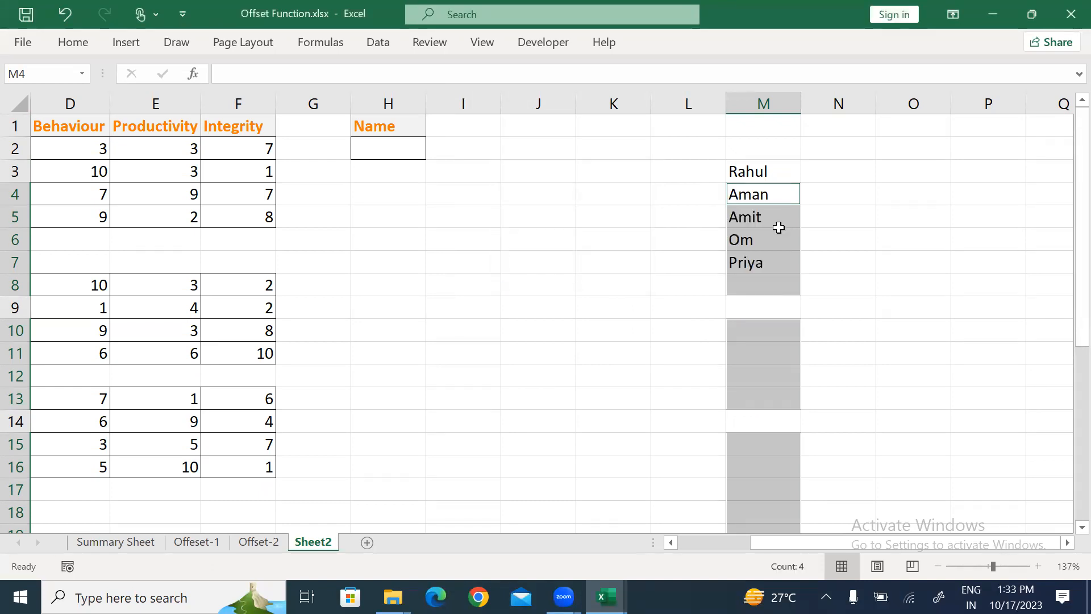
# - Change the list source of the data validation rule on H2 to =$M$3:$M$7
pyautogui.click(779, 227)
pyautogui.press('Up')
pyautogui.press('Up')
pyautogui.press('Left')
pyautogui.press('Left')
pyautogui.press('Left')
pyautogui.press('Left')
pyautogui.press('Left')
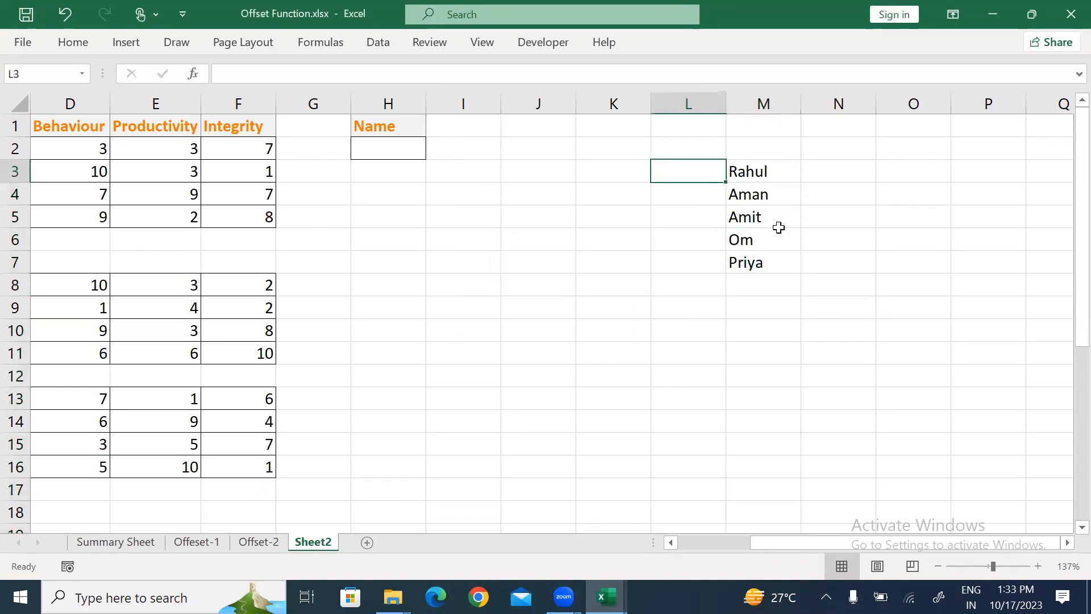
pyautogui.press('Up')
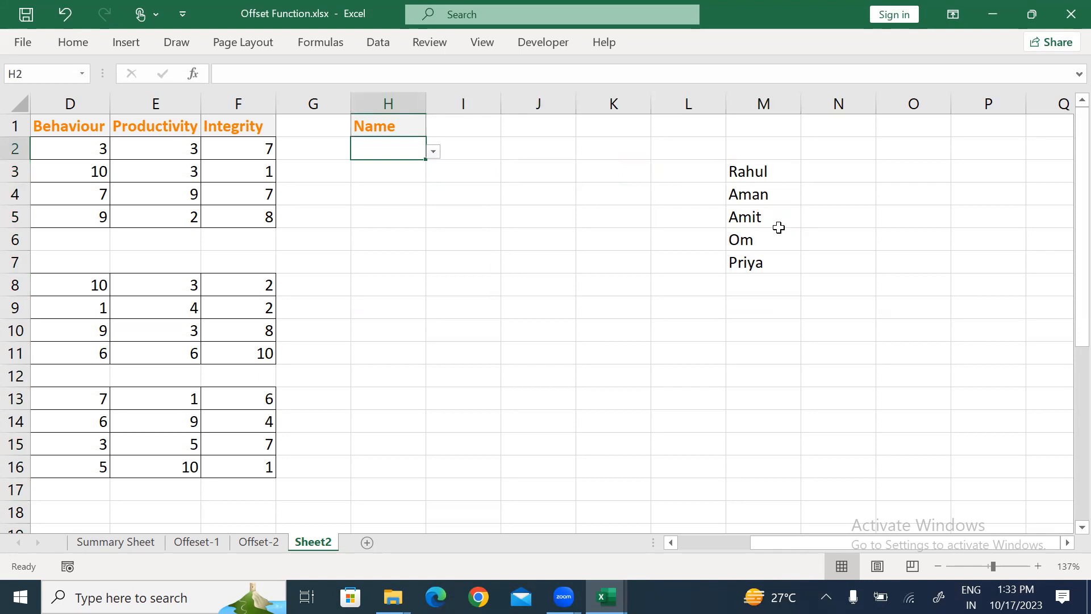
pyautogui.hotkey('alt', 'a')
pyautogui.press('v')
pyautogui.press('v')
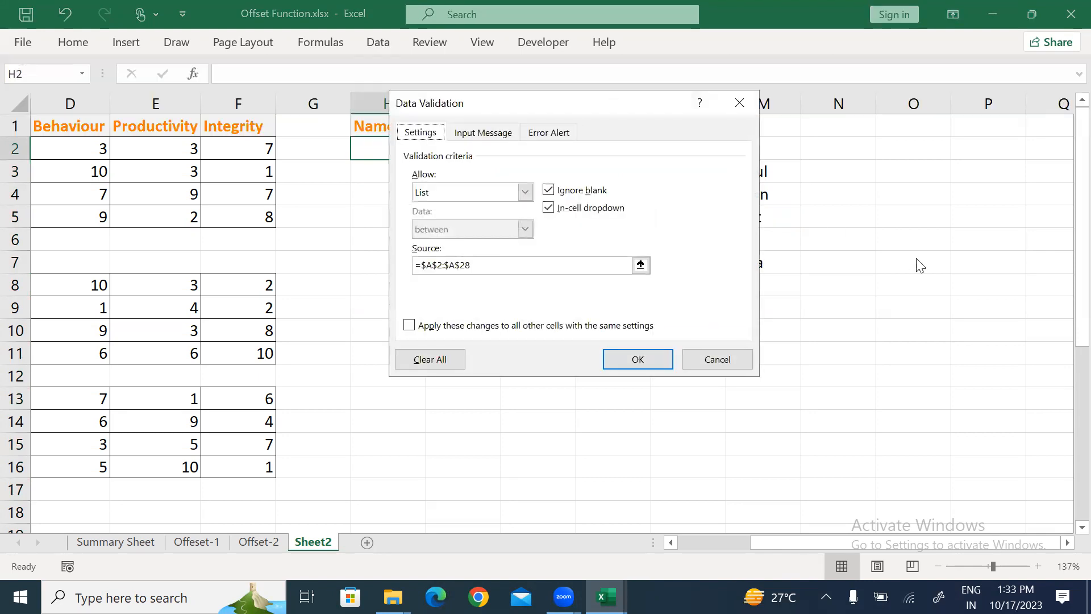
pyautogui.click(641, 265)
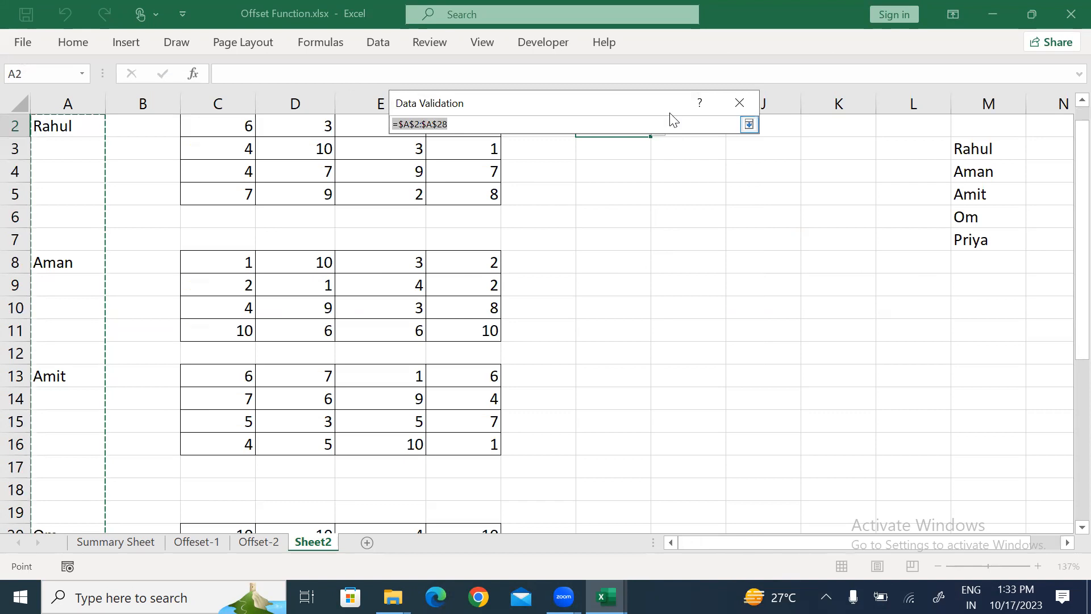
pyautogui.moveTo(989, 151); pyautogui.dragTo(972, 248)
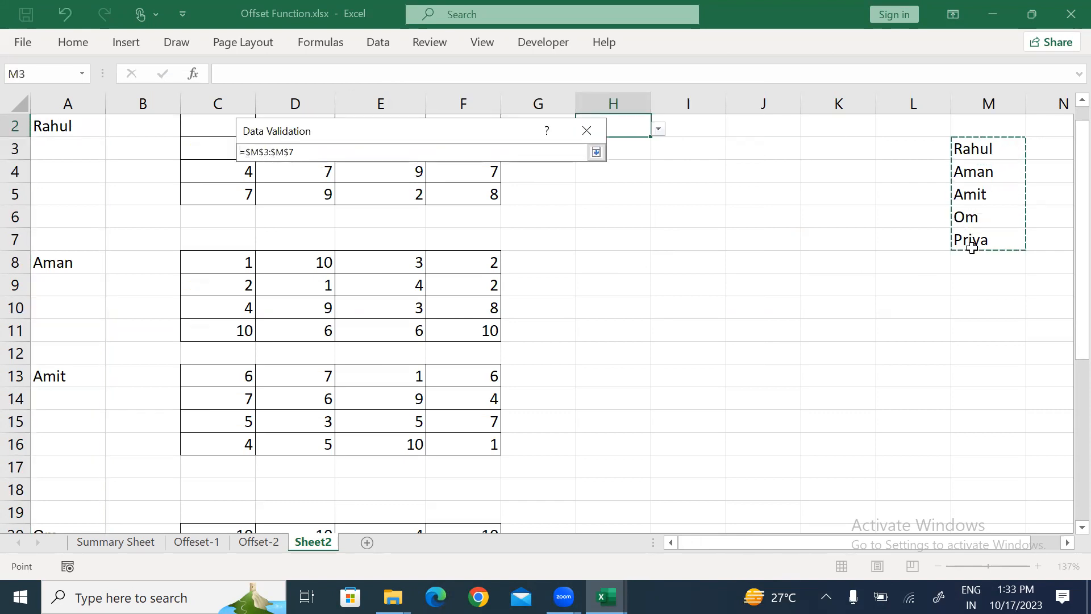
pyautogui.click(596, 152)
pyautogui.click(487, 386)
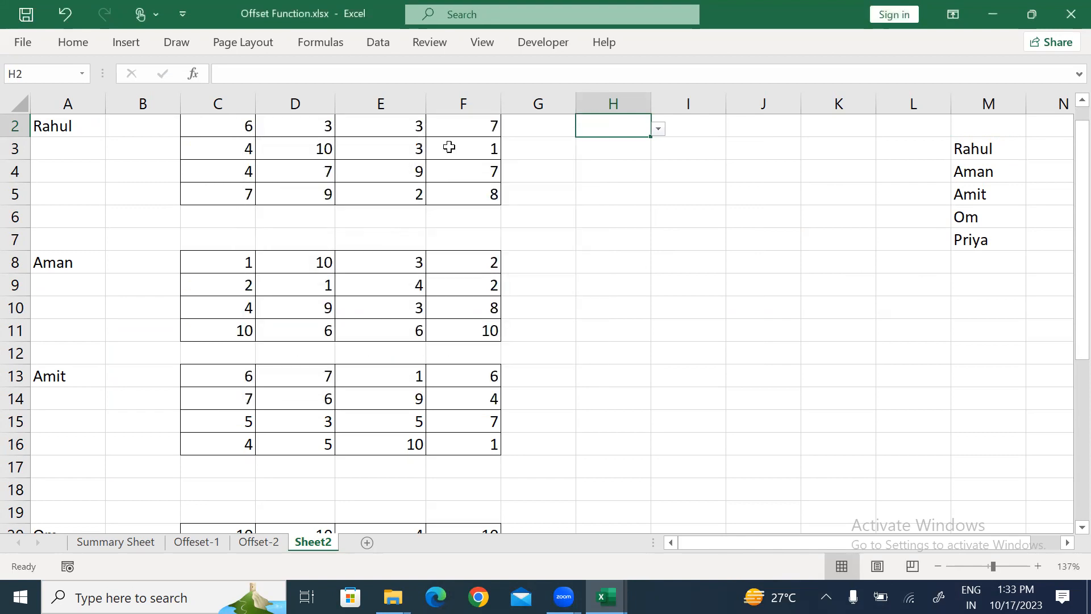
# - Choose the first name from the drop-down list in H2
pyautogui.click(544, 255)
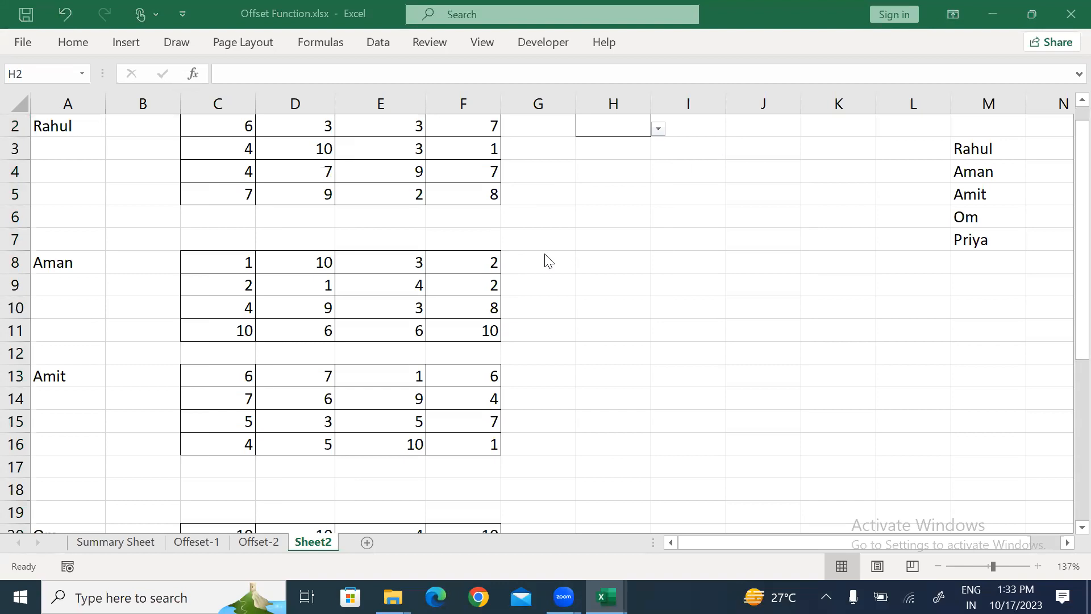
pyautogui.click(648, 225)
pyautogui.scroll(1, 648, 225)
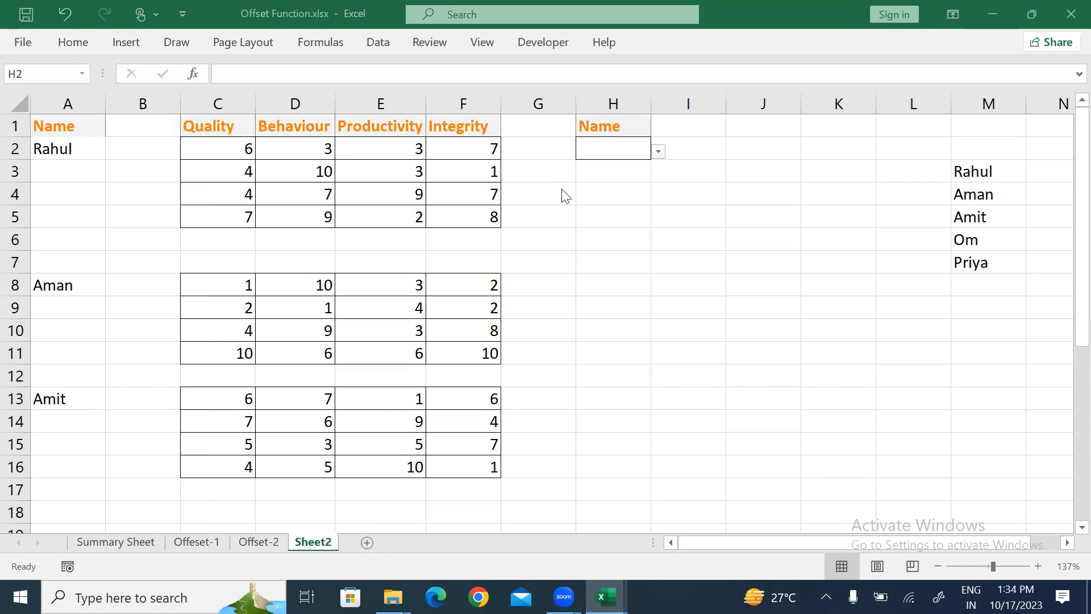
pyautogui.click(659, 153)
pyautogui.click(659, 152)
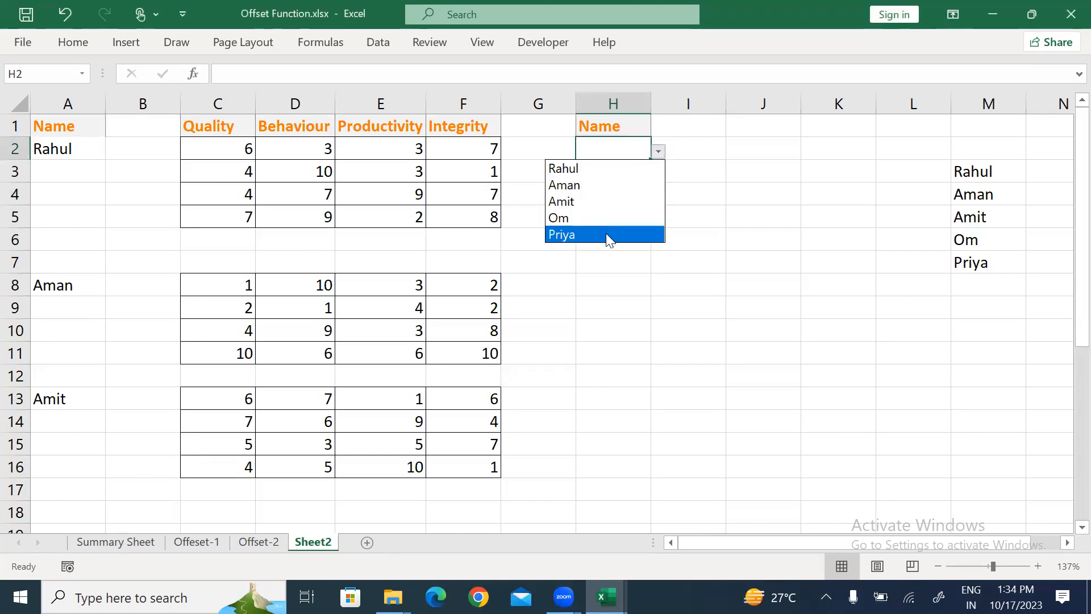
pyautogui.click(596, 172)
# - Write the note "Select Range ->Press Ctrl-G/F5 ->Select Special->select Blank" in N3
pyautogui.click(989, 287)
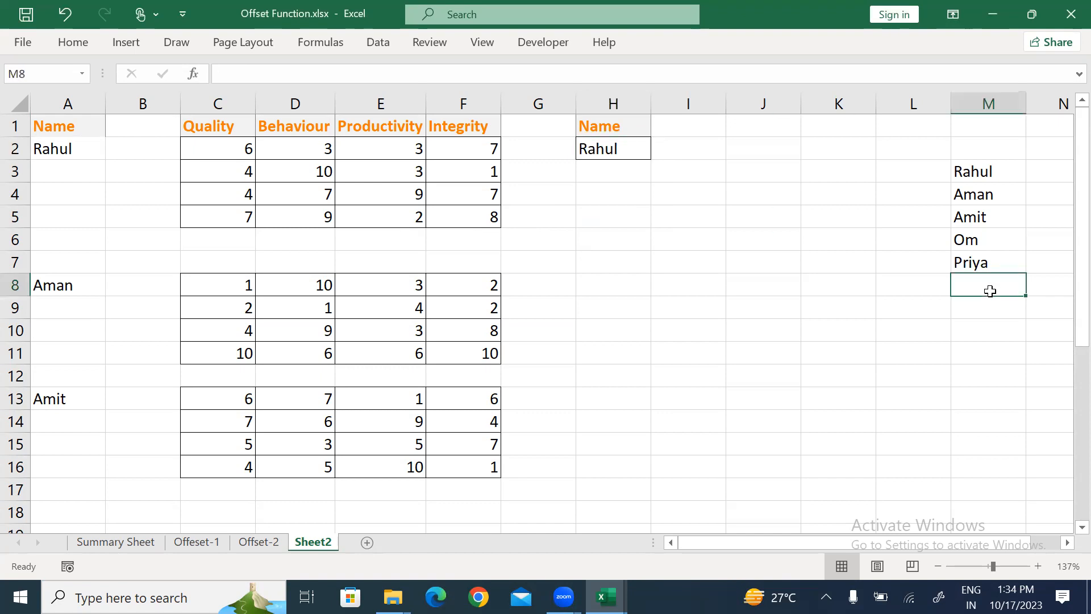
pyautogui.press('Right')
pyautogui.press('Right')
pyautogui.press('Left')
pyautogui.press('Left')
pyautogui.press('Up')
pyautogui.press('Up')
pyautogui.press('Up')
pyautogui.press('Up')
pyautogui.press('Up')
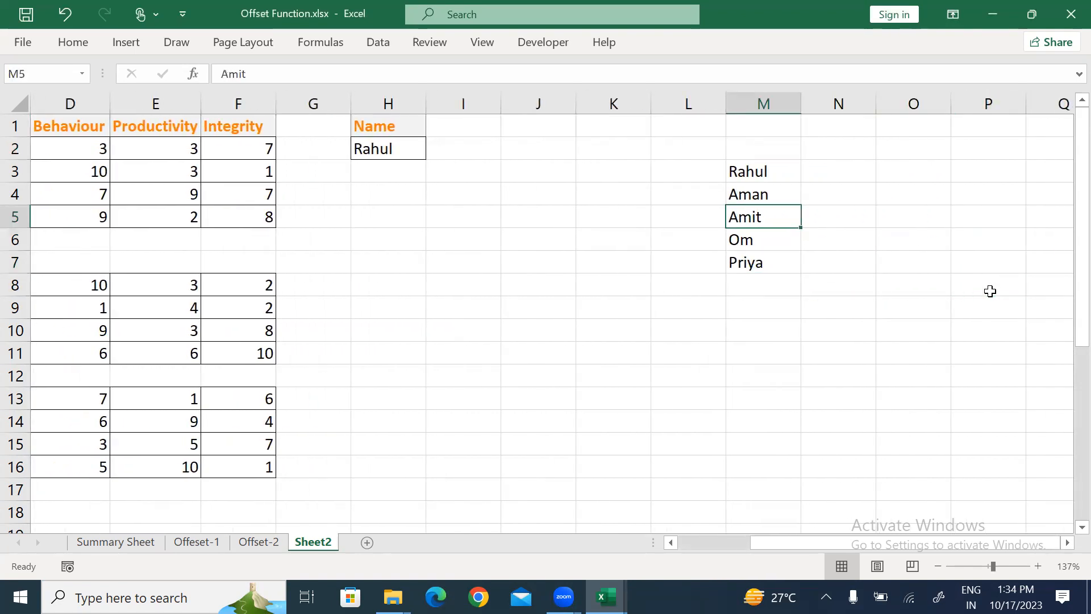
pyautogui.press('Right')
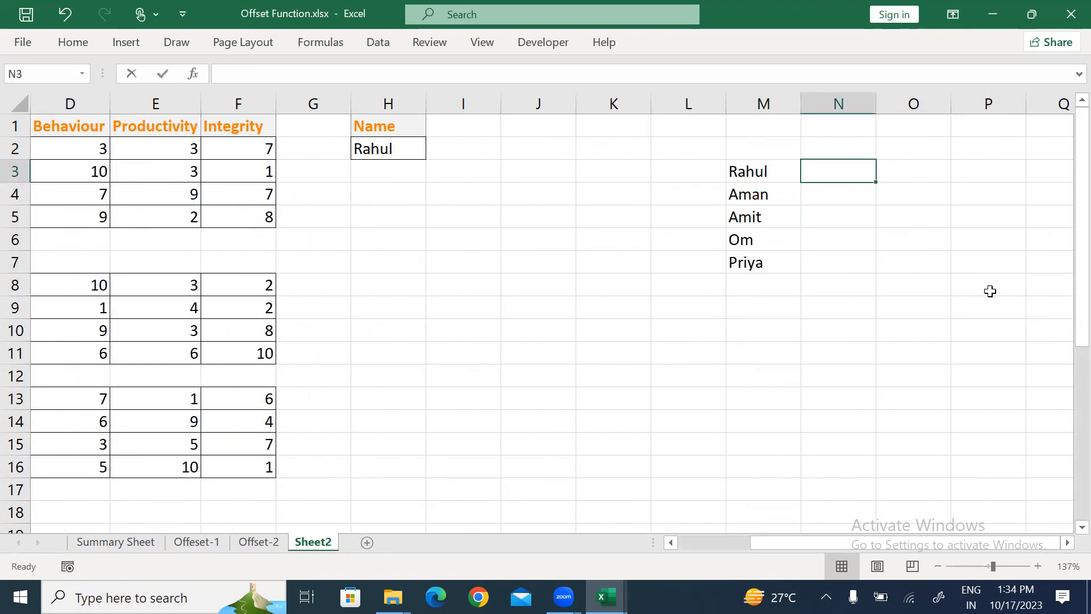
pyautogui.write('zselec')
pyautogui.press('BackSpace')
pyautogui.press('BackSpace')
pyautogui.press('BackSpace')
pyautogui.press('BackSpace')
pyautogui.press('BackSpace')
pyautogui.press('BackSpace')
pyautogui.write('Select Rabnge')
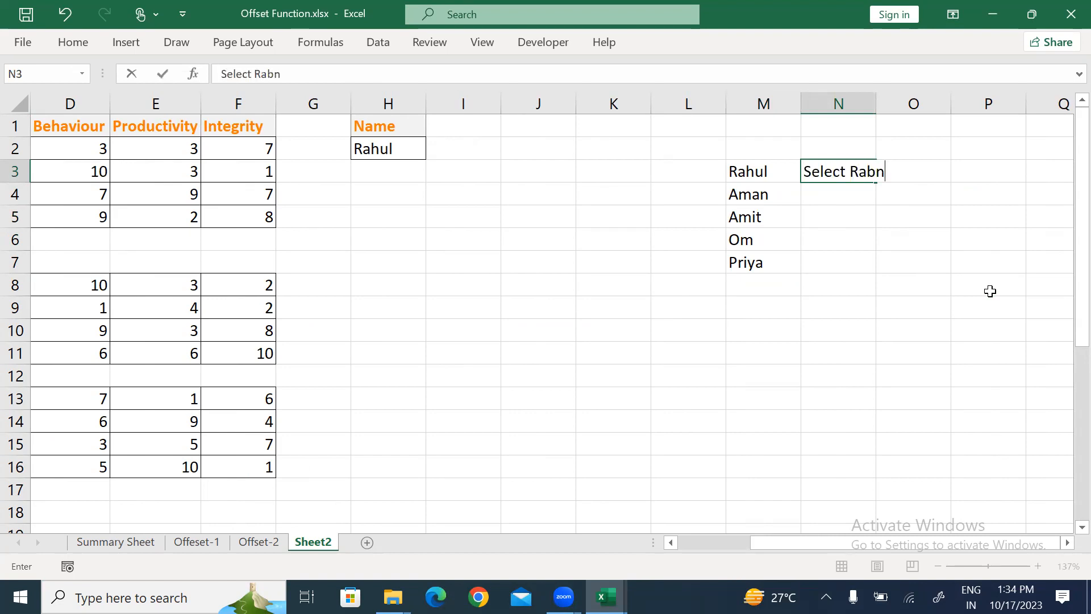
pyautogui.press('BackSpace')
pyautogui.press('BackSpace')
pyautogui.press('BackSpace')
pyautogui.press('BackSpace')
pyautogui.write('nge ->Press ')
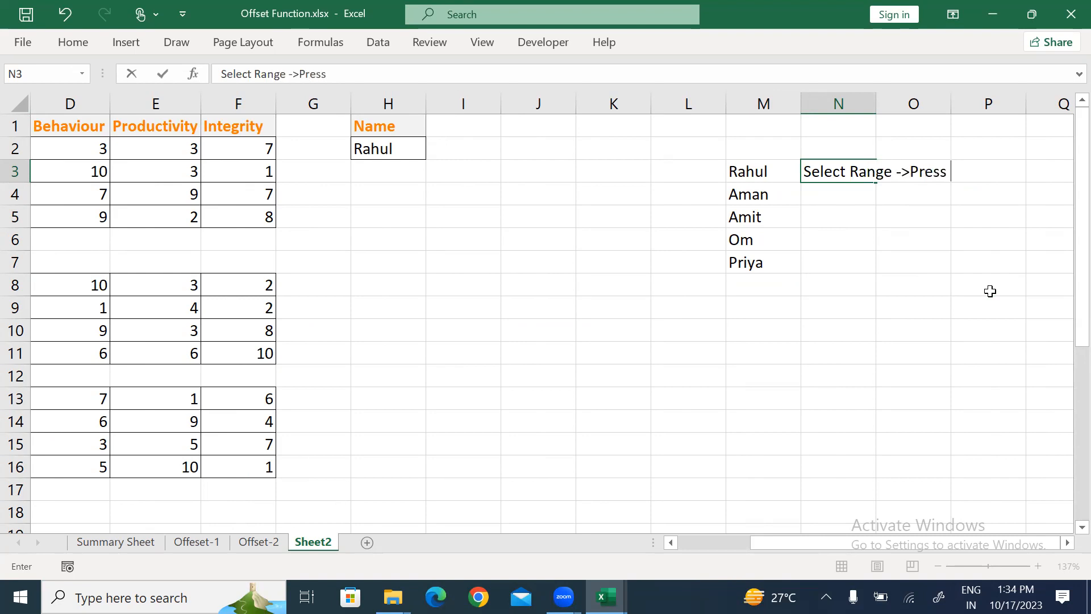
pyautogui.write('Ctrl')
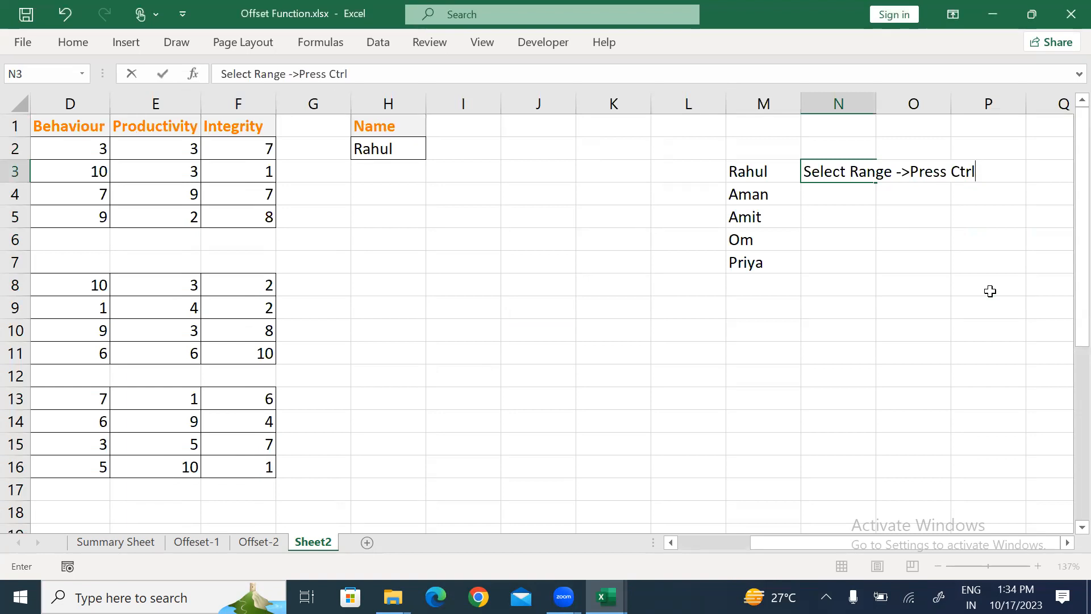
pyautogui.write('-G/F5 ->Select Special')
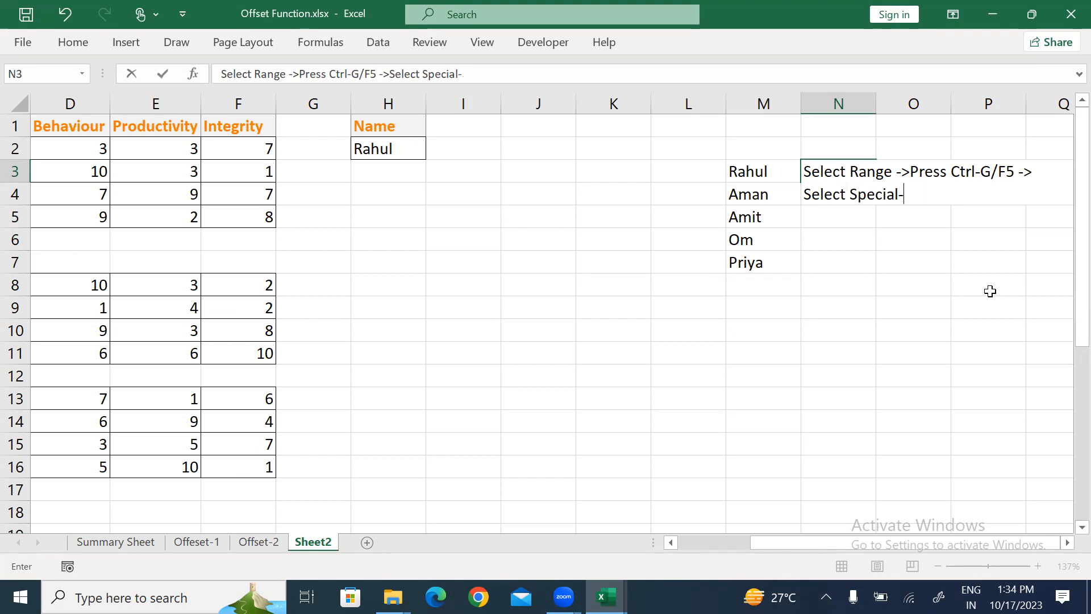
pyautogui.write('->se;e')
pyautogui.press('BackSpace')
pyautogui.write('lect Blank')
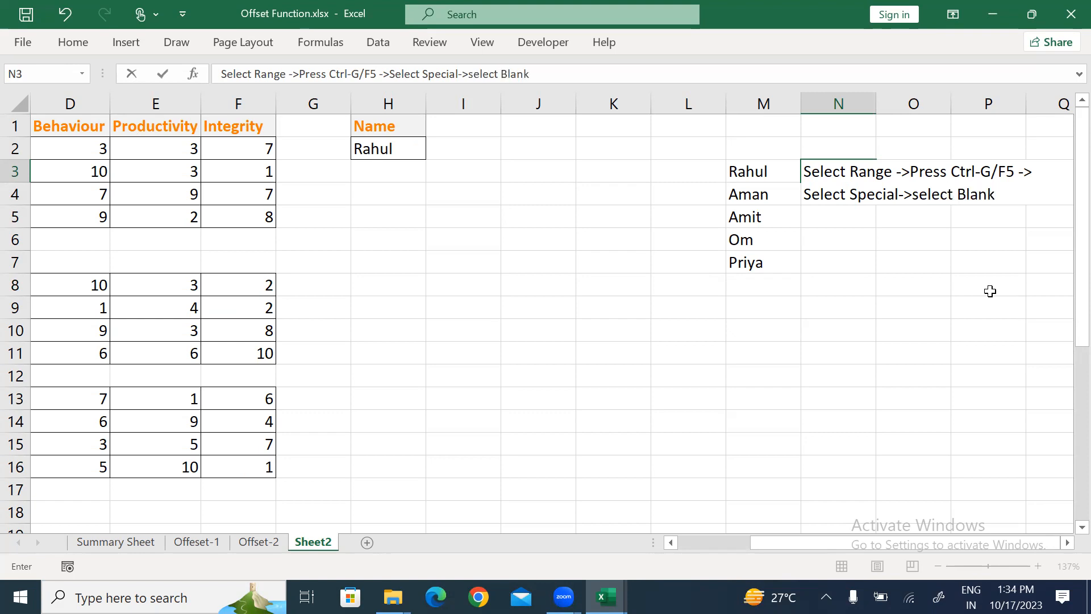
pyautogui.press('Return')
# - Add the notes "Ctrl-" in N4 and "Shift cell Up" in N5
pyautogui.write('Ct')
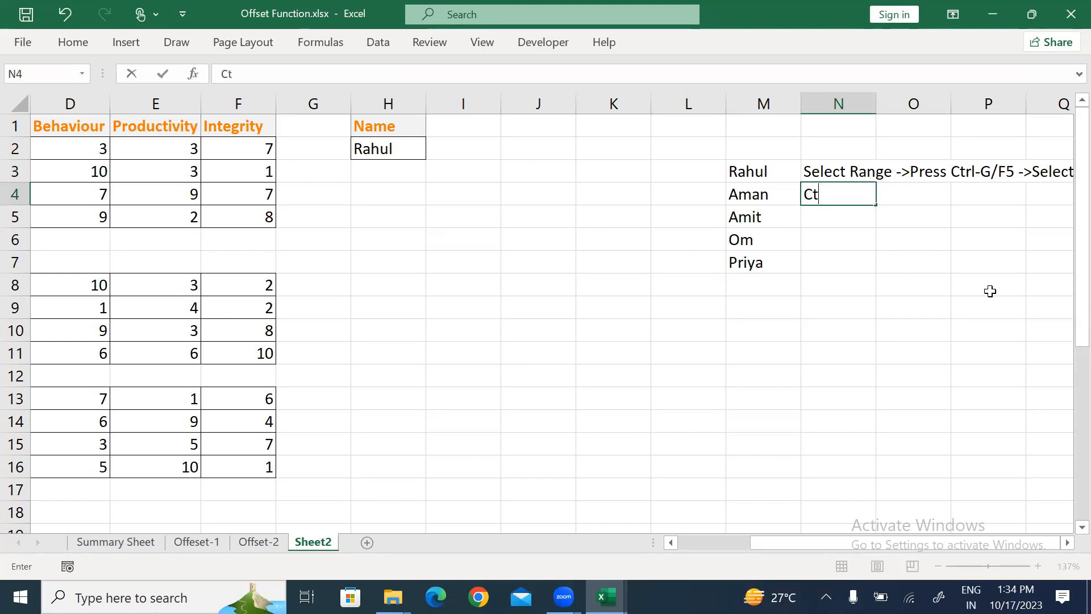
pyautogui.write('rl-')
pyautogui.press('Return')
pyautogui.write('cell')
pyautogui.press('BackSpace')
pyautogui.press('BackSpace')
pyautogui.press('BackSpace')
pyautogui.press('BackSpace')
pyautogui.write('ft cell')
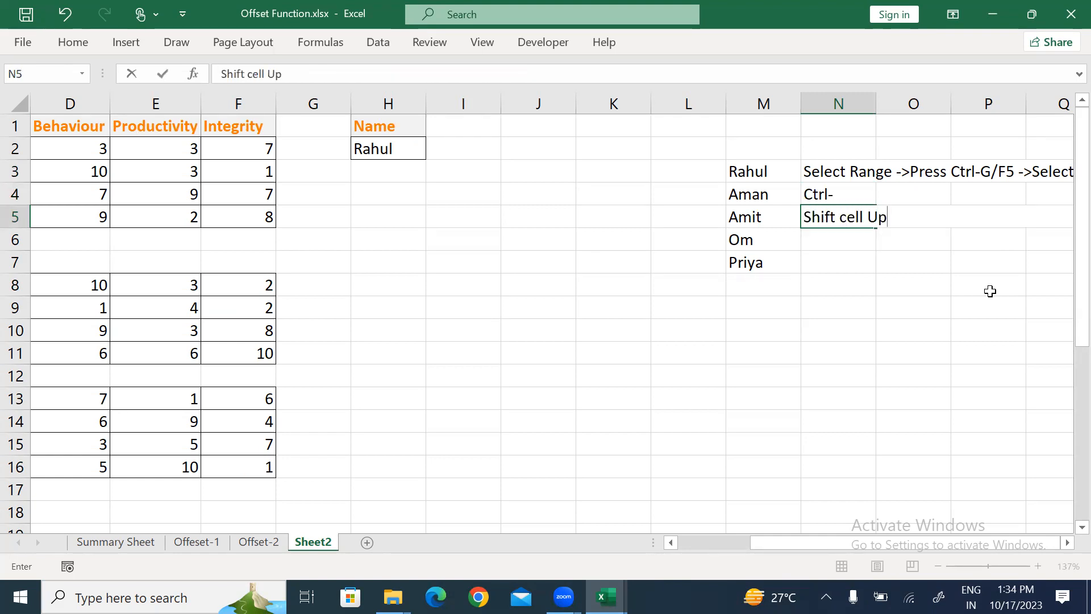
pyautogui.press('Return')
pyautogui.press('Up')
pyautogui.press('Up')
pyautogui.press('Up')
pyautogui.press('Left')
pyautogui.press('Left')
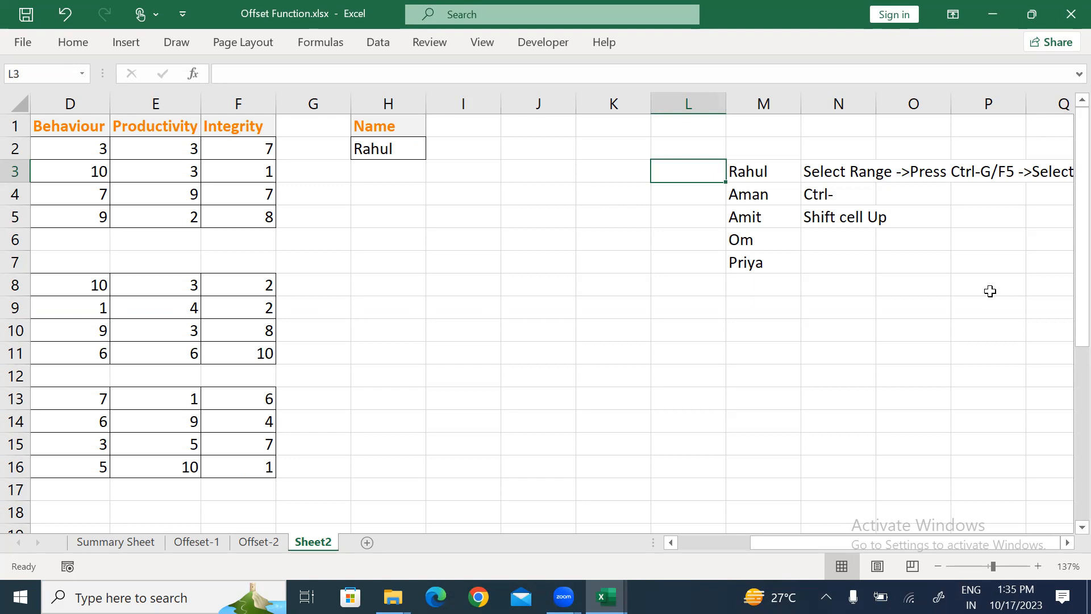
# - Copy the four score headers from C1:F1 to the row starting at H8
pyautogui.click(404, 147)
pyautogui.press('Home')
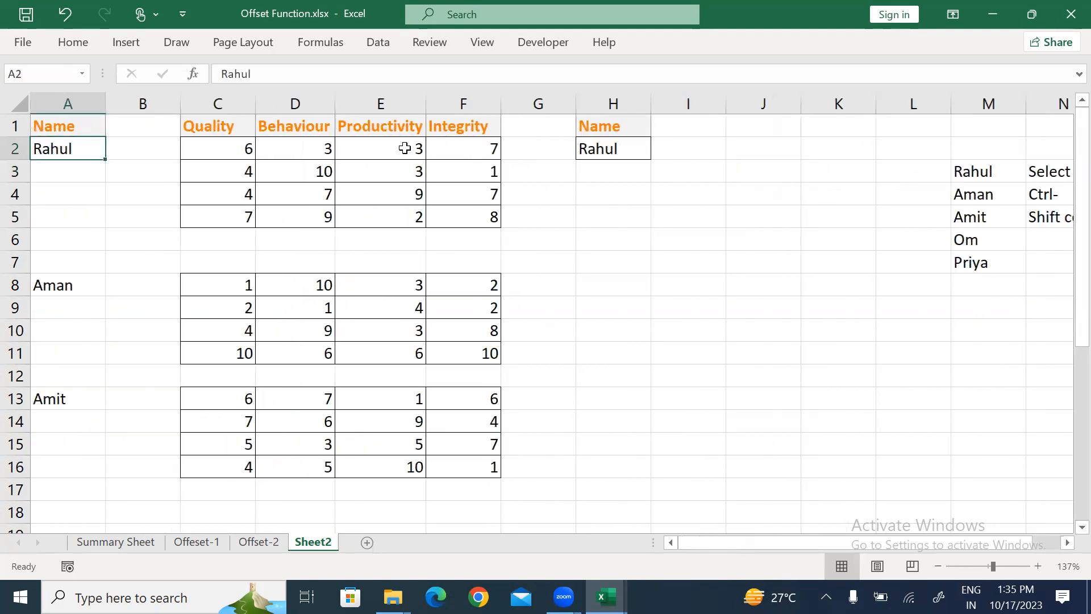
pyautogui.moveTo(222, 124); pyautogui.dragTo(470, 138)
pyautogui.hotkey('ctrl', 'c')
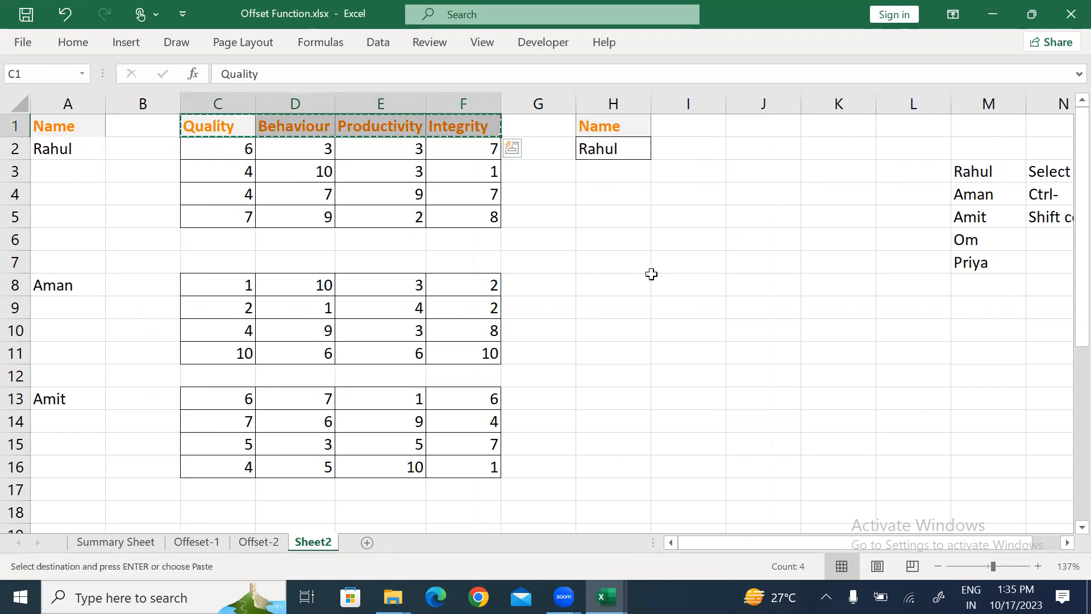
pyautogui.click(589, 286)
pyautogui.hotkey('ctrl', 'v')
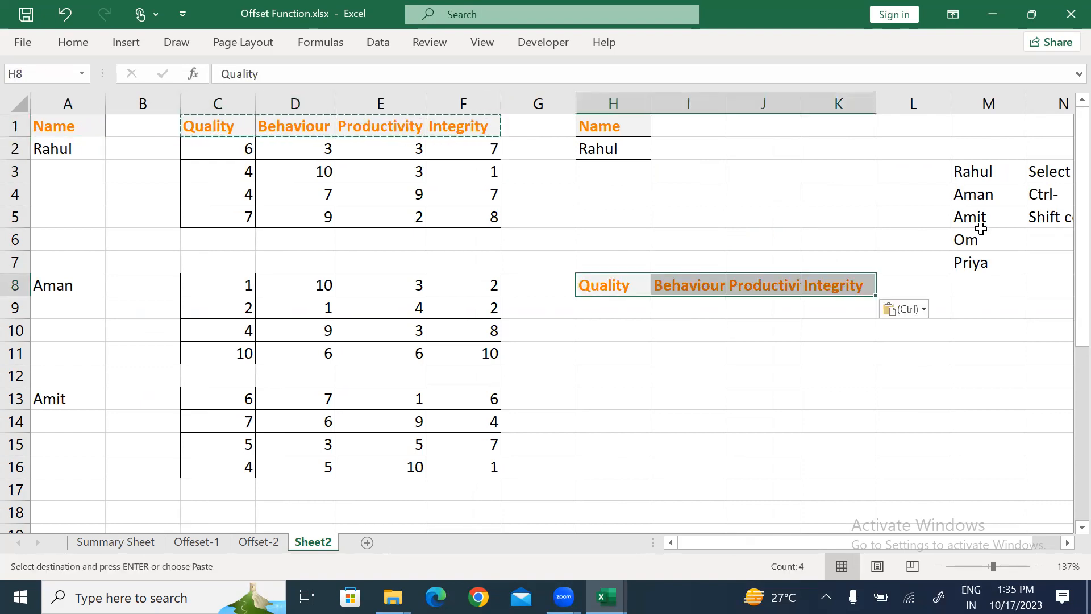
# - Copy the name list and notes in M3:N7 to the range starting at S3
pyautogui.click(971, 173)
pyautogui.hotkey('ctrl', 'shift', 'Down')
pyautogui.hotkey('shift', 'Right')
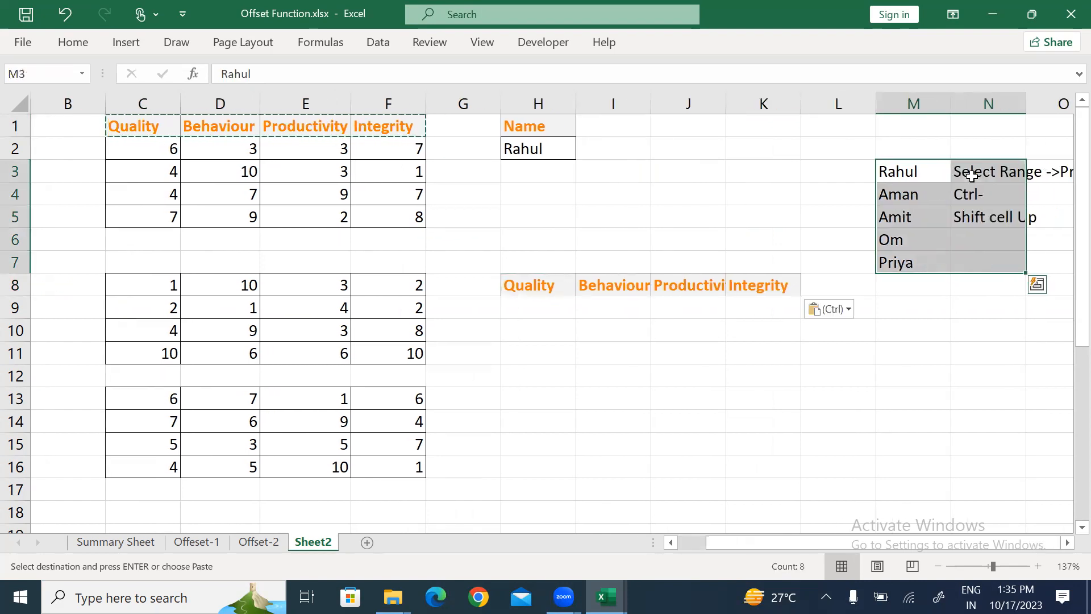
pyautogui.hotkey('ctrl', 'c')
pyautogui.press('Right')
pyautogui.press('Right')
pyautogui.press('Right')
pyautogui.press('Right')
pyautogui.press('Right')
pyautogui.press('Right')
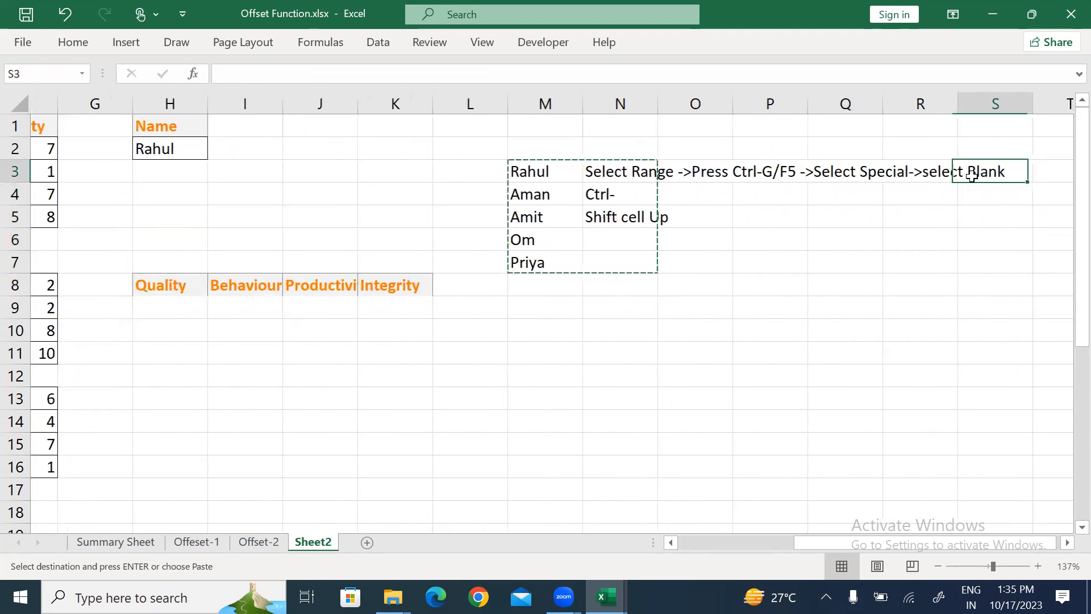
pyautogui.hotkey('ctrl', 'v')
# - Clear the original name list and notes from M3:N7 and return to the start of the sheet
pyautogui.press('Left')
pyautogui.press('Left')
pyautogui.press('Left')
pyautogui.press('Left')
pyautogui.press('Left')
pyautogui.press('Left')
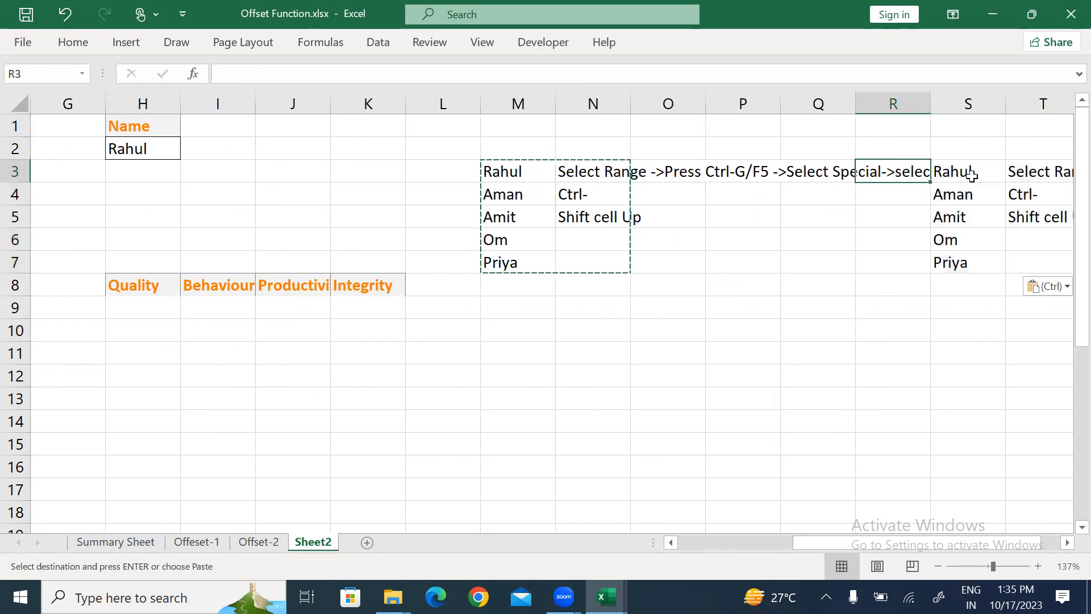
pyautogui.hotkey('ctrl', 'shift', 'Down')
pyautogui.hotkey('shift', 'Right')
pyautogui.press('Delete')
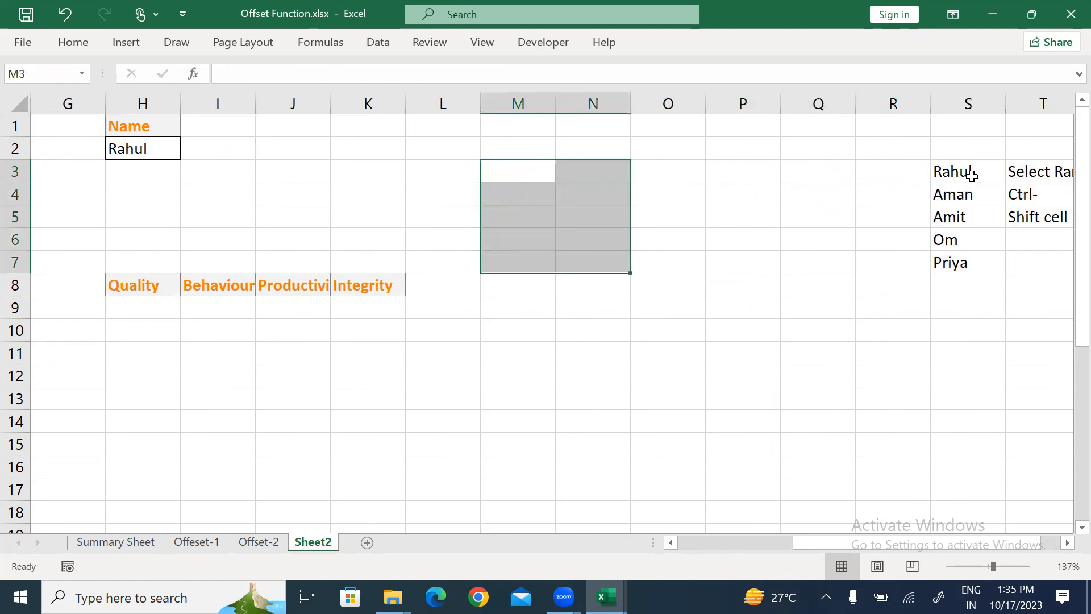
pyautogui.press('Left')
pyautogui.press('Left')
pyautogui.press('Left')
pyautogui.press('Left')
pyautogui.press('Left')
pyautogui.press('Left')
pyautogui.press('Home')
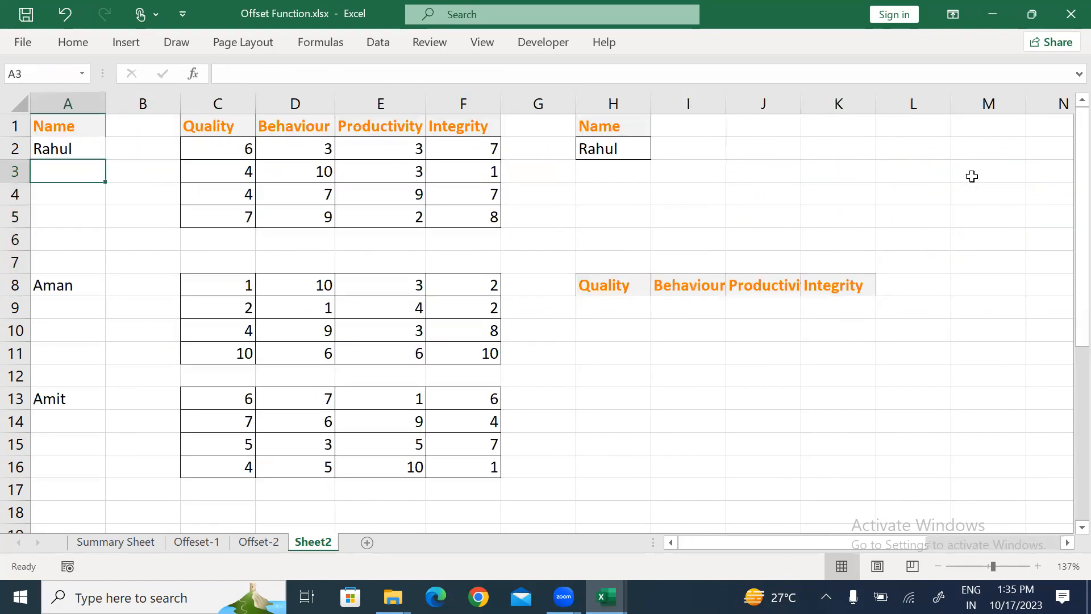
# - Apply all borders to the result table H8:K12
pyautogui.moveTo(625, 285); pyautogui.dragTo(842, 376)
pyautogui.hotkey('alt', 'h')
pyautogui.press('b')
pyautogui.press('a')
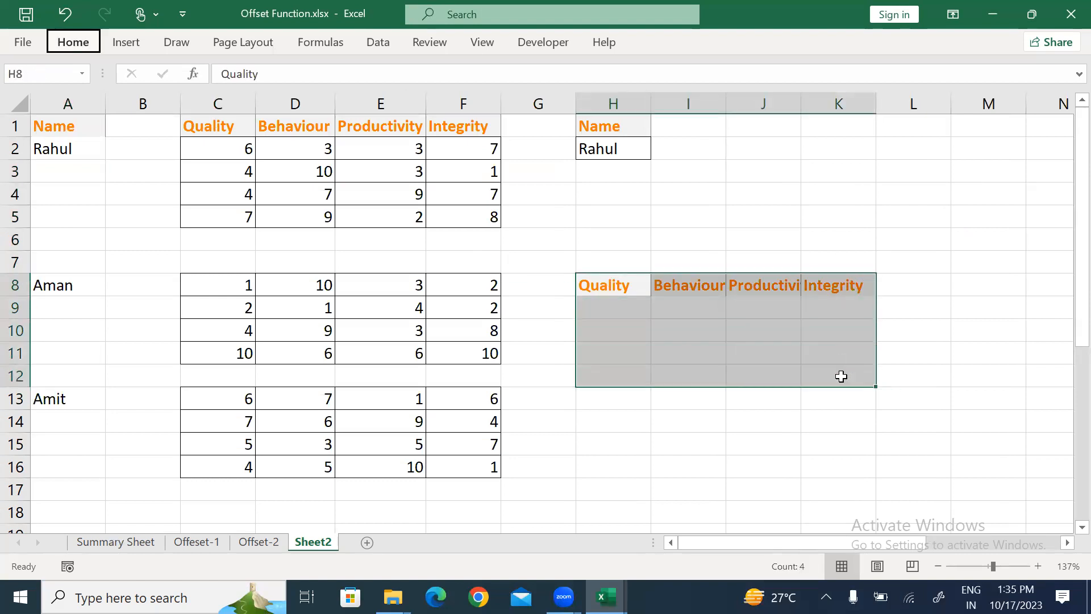
# - Check the choices offered by the drop-down list in H2
pyautogui.click(636, 148)
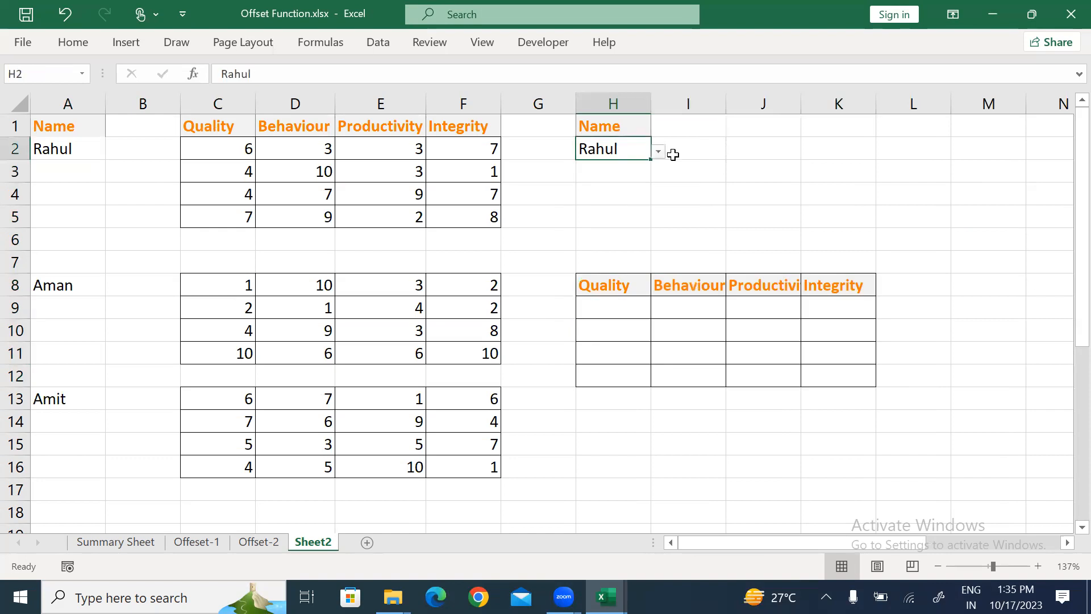
pyautogui.click(658, 152)
pyautogui.click(704, 177)
# - Undo the latest edits back to before the name list and notes were copied to S3
pyautogui.hotkey('ctrl', 'z')
pyautogui.hotkey('ctrl', 'z')
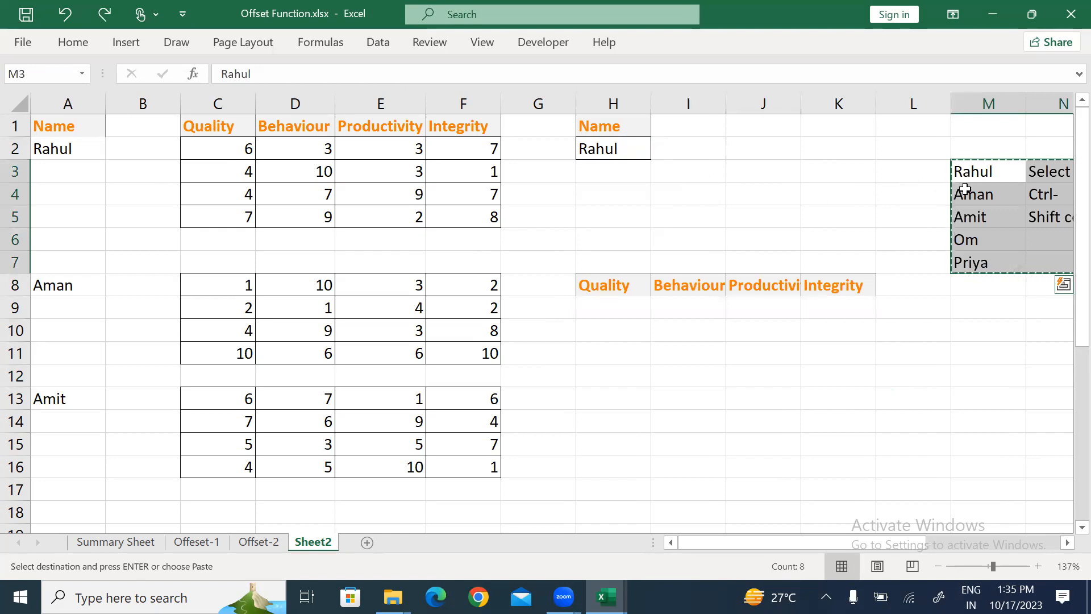
pyautogui.press('Escape')
pyautogui.press('Right')
pyautogui.press('Right')
pyautogui.press('Right')
pyautogui.press('Right')
pyautogui.press('Right')
pyautogui.press('Right')
pyautogui.hotkey('ctrl', 'z')
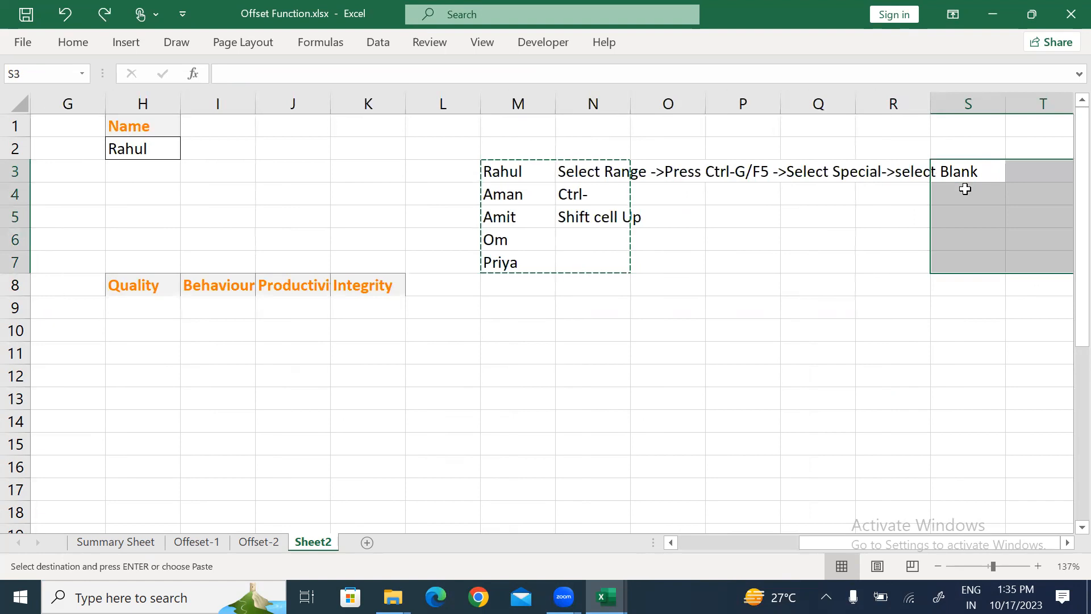
# - Cut the name list and notes in M3:N7 and paste them further along row 3, past column S
pyautogui.press('Left')
pyautogui.press('Left')
pyautogui.press('Left')
pyautogui.press('Left')
pyautogui.press('Left')
pyautogui.press('Left')
pyautogui.hotkey('shift', 'Down')
pyautogui.hotkey('shift', 'Down')
pyautogui.hotkey('shift', 'Down')
pyautogui.hotkey('shift', 'Down')
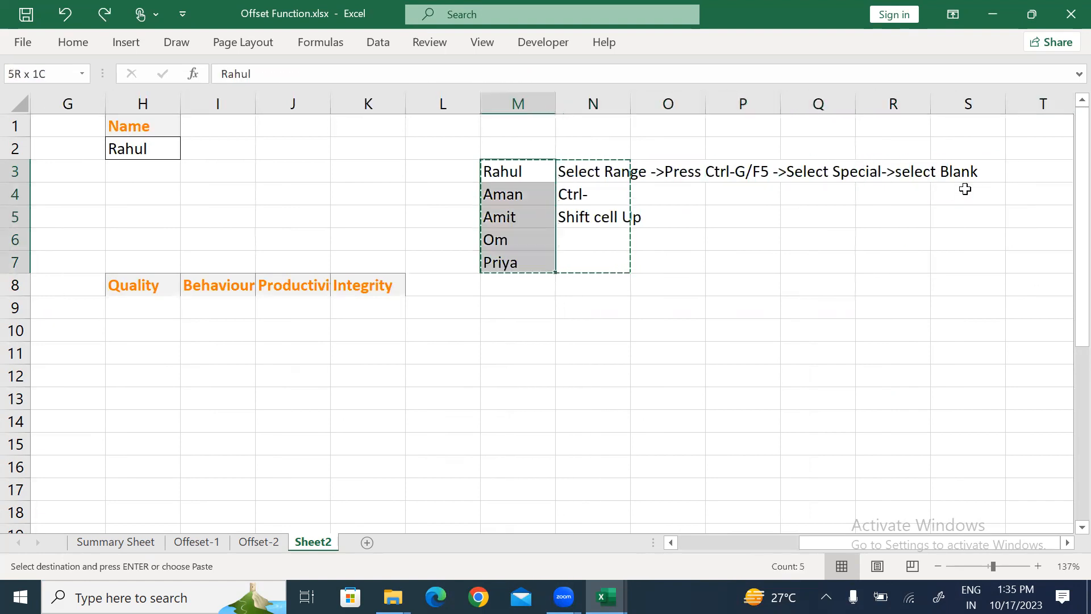
pyautogui.hotkey('shift', 'Right')
pyautogui.press('Right')
pyautogui.press('Right')
pyautogui.press('Right')
pyautogui.press('Right')
pyautogui.press('Right')
pyautogui.press('Right')
pyautogui.press('Right')
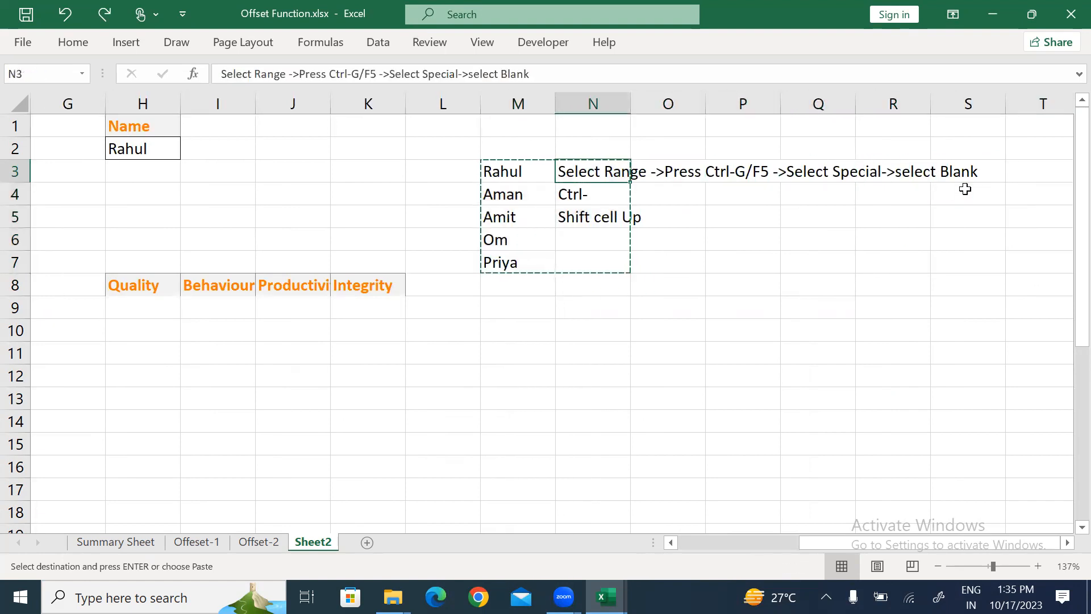
pyautogui.press('Return')
# - Apply all borders to the result table H8:K12, including its header row
pyautogui.hotkey('ctrl', 'Left')
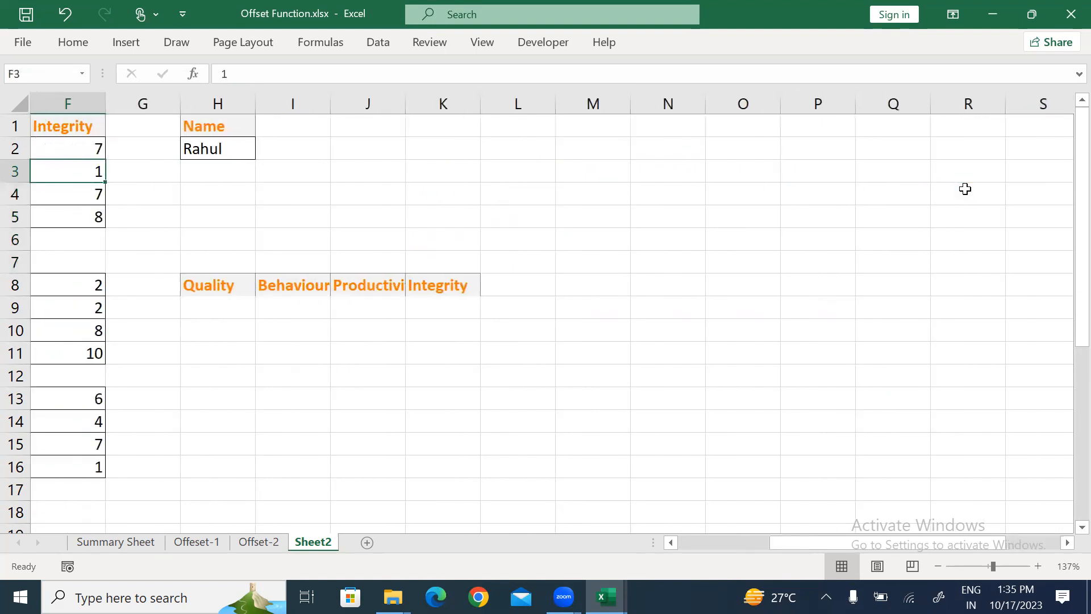
pyautogui.press('Left')
pyautogui.press('Left')
pyautogui.press('Left')
pyautogui.moveTo(445, 285); pyautogui.dragTo(706, 384)
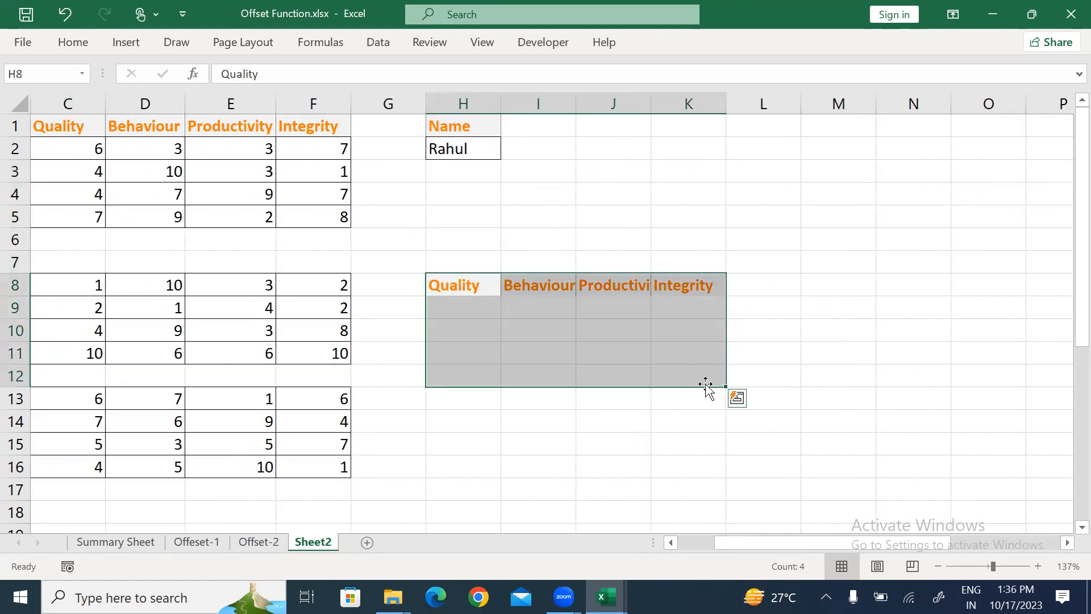
# - Autofit the widths of columns I and J to the Behaviour and Productivity headers
pyautogui.click(550, 285)
pyautogui.doubleClick(576, 101)
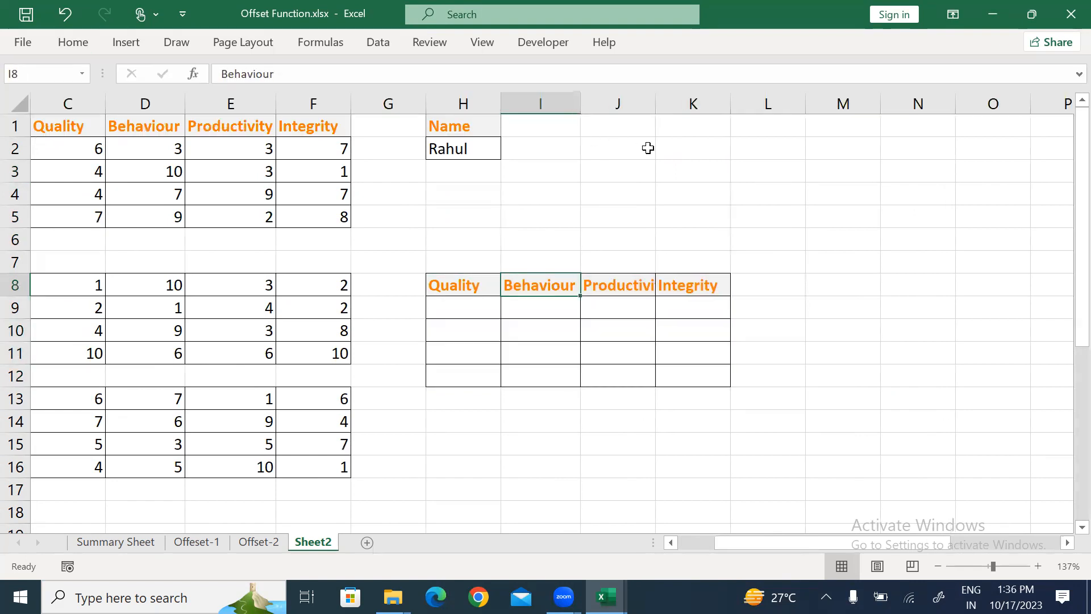
pyautogui.doubleClick(656, 98)
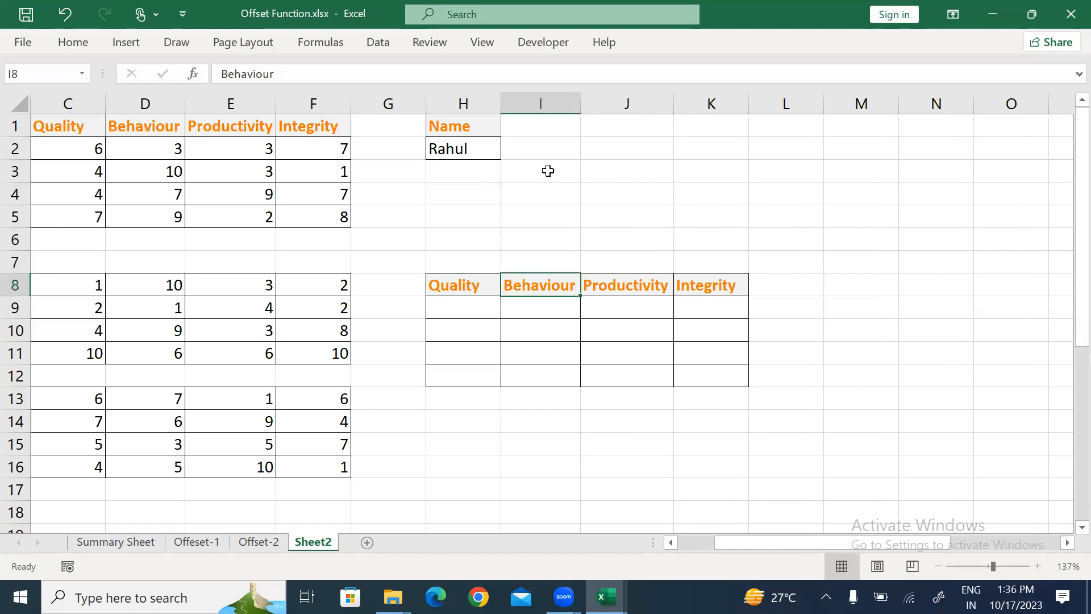
# - Choose the fourth name from the drop-down list in H2
pyautogui.click(476, 148)
pyautogui.click(513, 154)
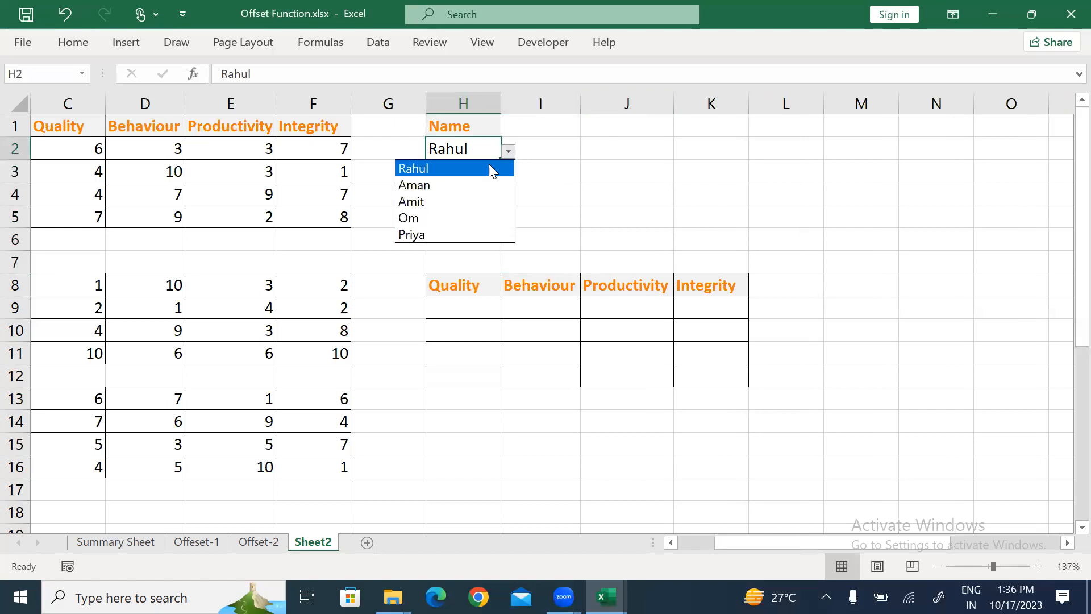
pyautogui.click(419, 216)
# - Examine the empty result range H9:K12 and the source score block of the person chosen in H2
pyautogui.moveTo(450, 315); pyautogui.dragTo(703, 378)
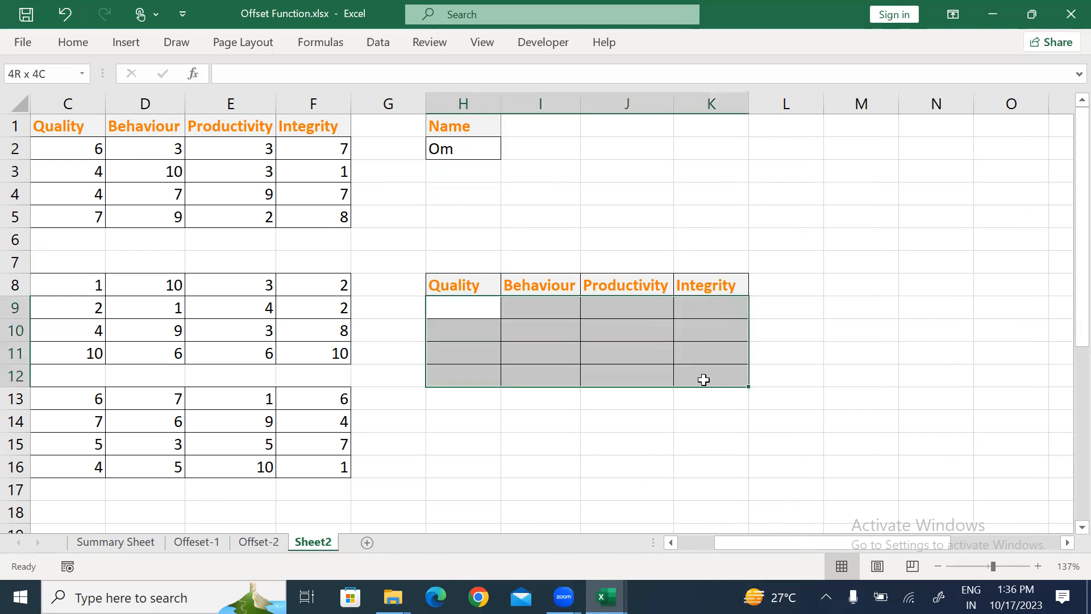
pyautogui.click(163, 399)
pyautogui.press('Home')
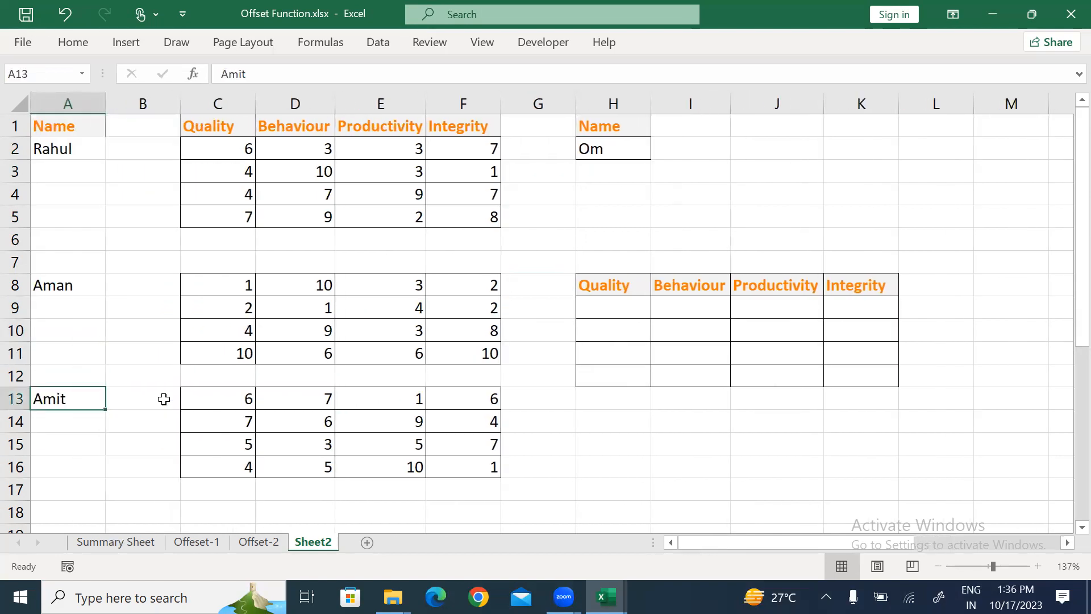
pyautogui.press('Right')
pyautogui.press('Right')
pyautogui.press('Down')
pyautogui.press('Down')
pyautogui.press('Down')
pyautogui.press('Down')
pyautogui.press('Down')
pyautogui.press('Down')
pyautogui.press('Down')
pyautogui.press('Down')
pyautogui.press('Down')
pyautogui.press('Down')
pyautogui.press('Down')
pyautogui.press('Down')
pyautogui.press('Down')
pyautogui.press('Down')
pyautogui.press('Down')
pyautogui.press('Down')
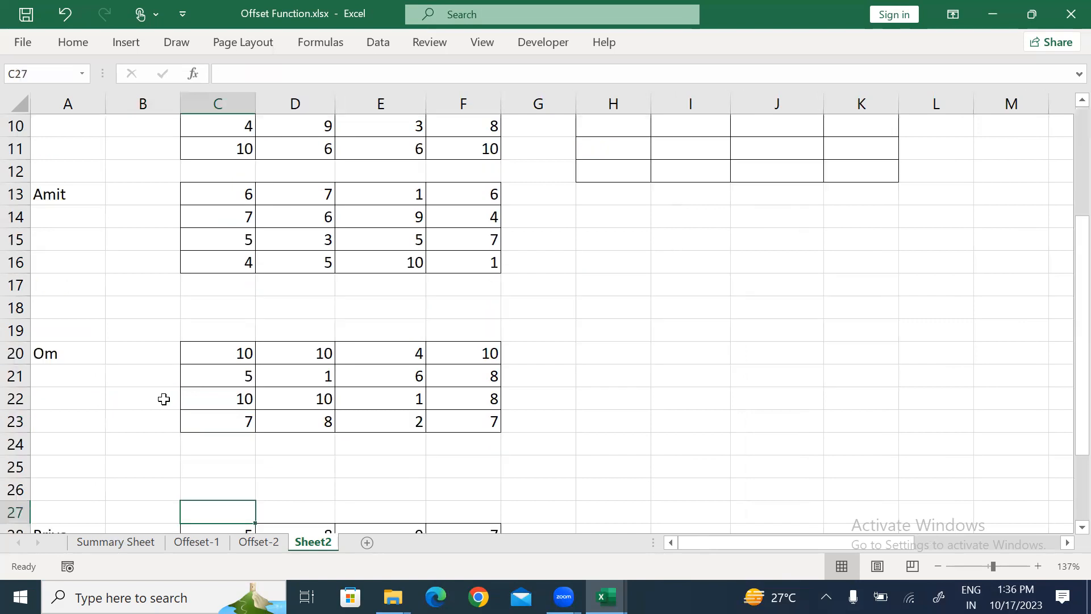
# - Examine the score block C20:F23 belonging to the person chosen in H2 and the block beneath it
pyautogui.press('Down')
pyautogui.press('Down')
pyautogui.press('Up')
pyautogui.press('Up')
pyautogui.press('Up')
pyautogui.press('Up')
pyautogui.press('Up')
pyautogui.press('Up')
pyautogui.press('Up')
pyautogui.press('Up')
pyautogui.press('Up')
pyautogui.press('Up')
pyautogui.press('Up')
pyautogui.press('Up')
pyautogui.press('Up')
pyautogui.press('Up')
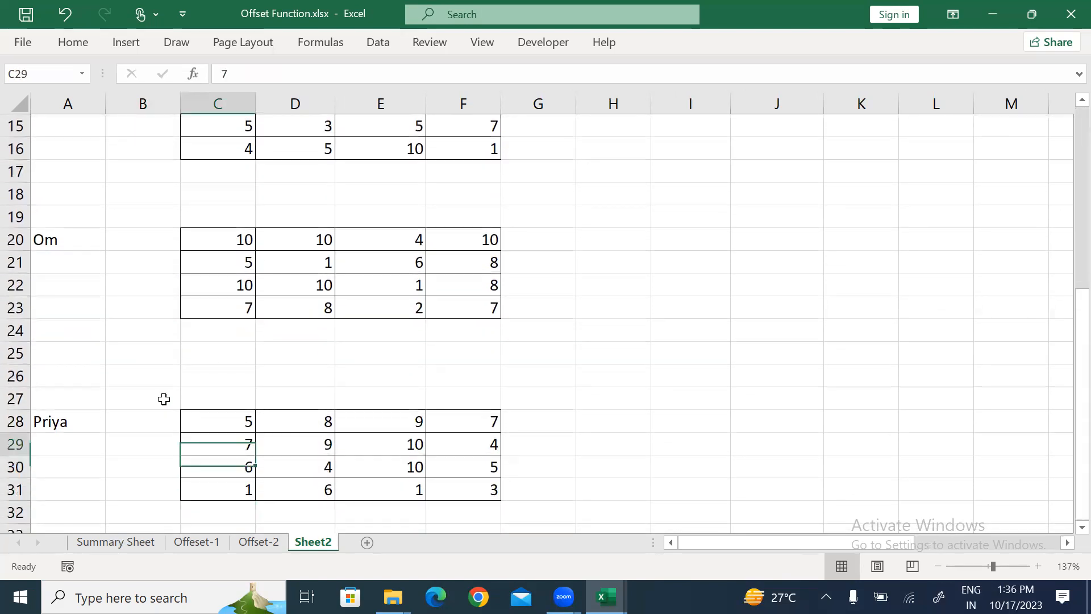
pyautogui.press('Down')
pyautogui.press('Down')
pyautogui.press('Down')
pyautogui.hotkey('ctrl', 'shift', 'Right')
pyautogui.hotkey('ctrl', 'shift', 'Down')
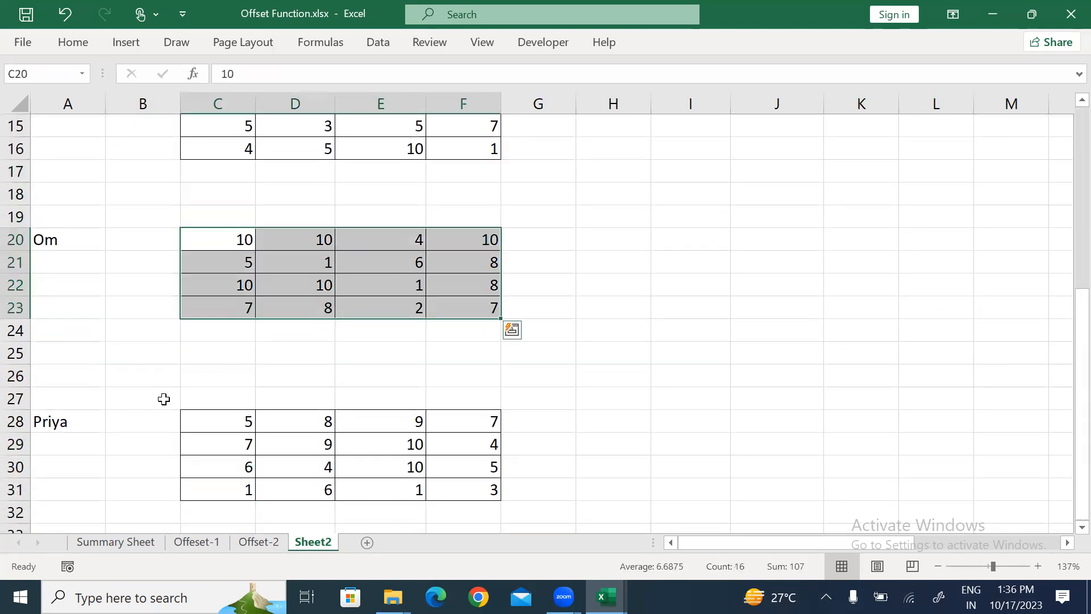
pyautogui.press('Right')
pyautogui.press('Right')
pyautogui.press('Right')
pyautogui.press('Right')
pyautogui.press('Right')
pyautogui.press('Right')
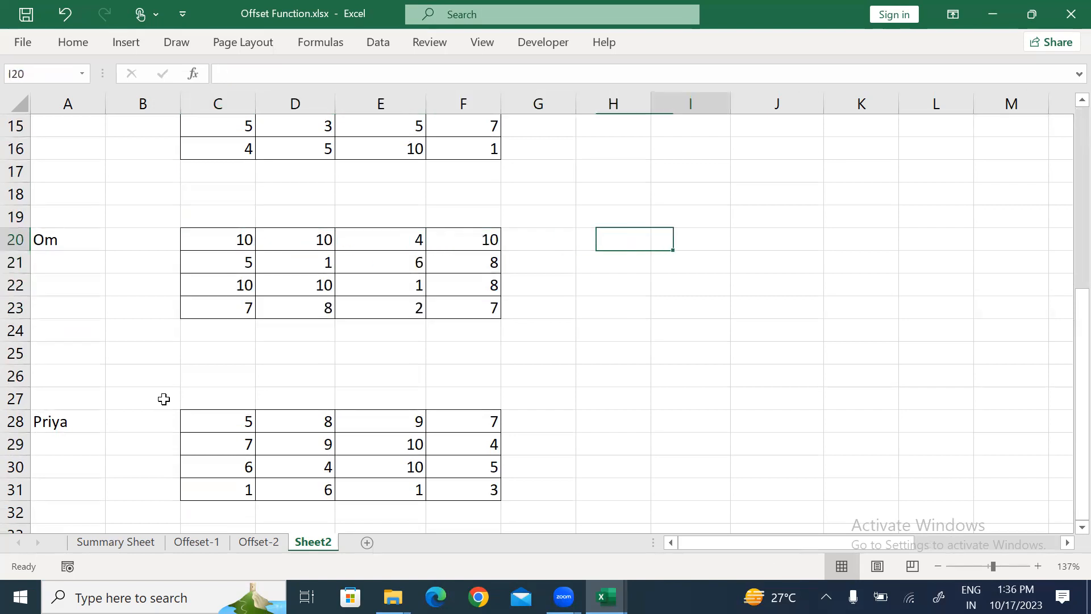
# - Enter =OFFSET(A2,0,2) in H9, the first Quality cell of the result table
pyautogui.hotkey('ctrl', 'Up')
pyautogui.press('Up')
pyautogui.press('Up')
pyautogui.press('Up')
pyautogui.press('Up')
pyautogui.press('Up')
pyautogui.press('Up')
pyautogui.press('Up')
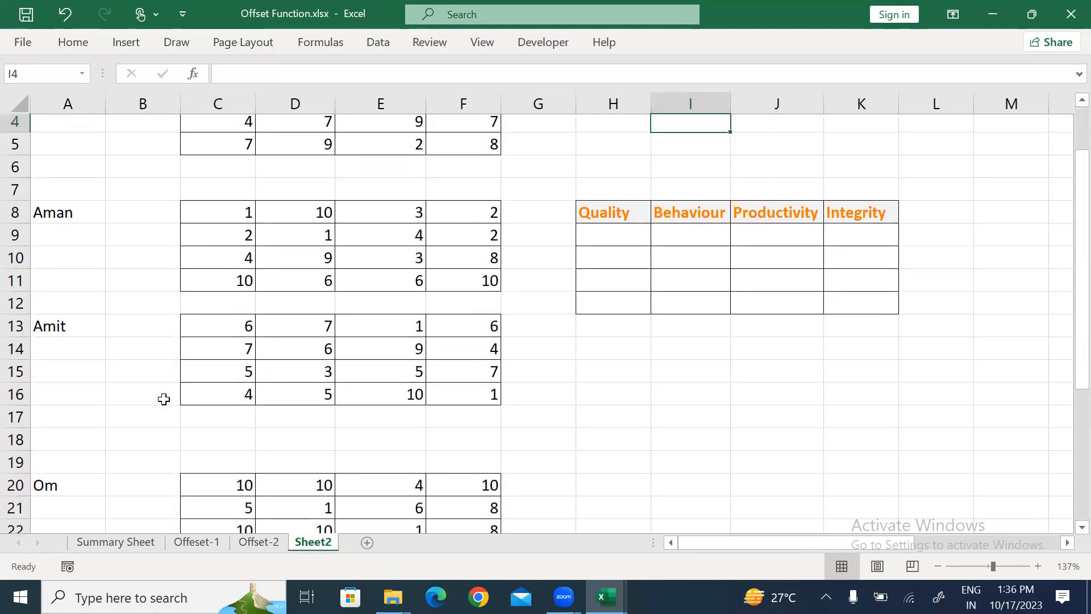
pyautogui.press('Down')
pyautogui.press('Down')
pyautogui.press('Down')
pyautogui.press('Down')
pyautogui.press('Down')
pyautogui.press('Down')
pyautogui.press('Down')
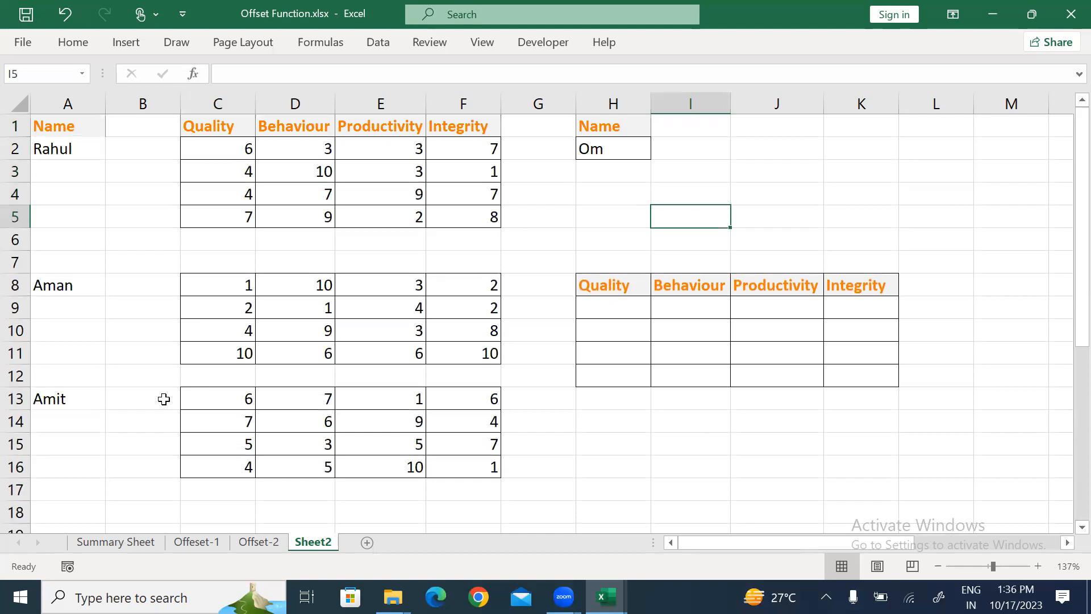
pyautogui.press('Down')
pyautogui.press('Left')
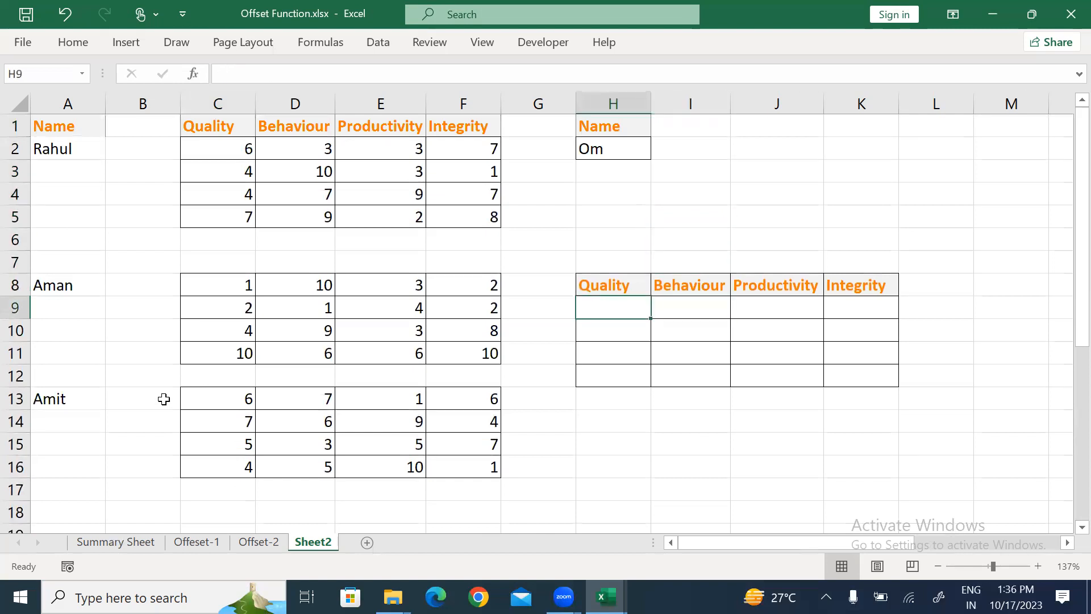
pyautogui.write('=of')
pyautogui.press('Tab')
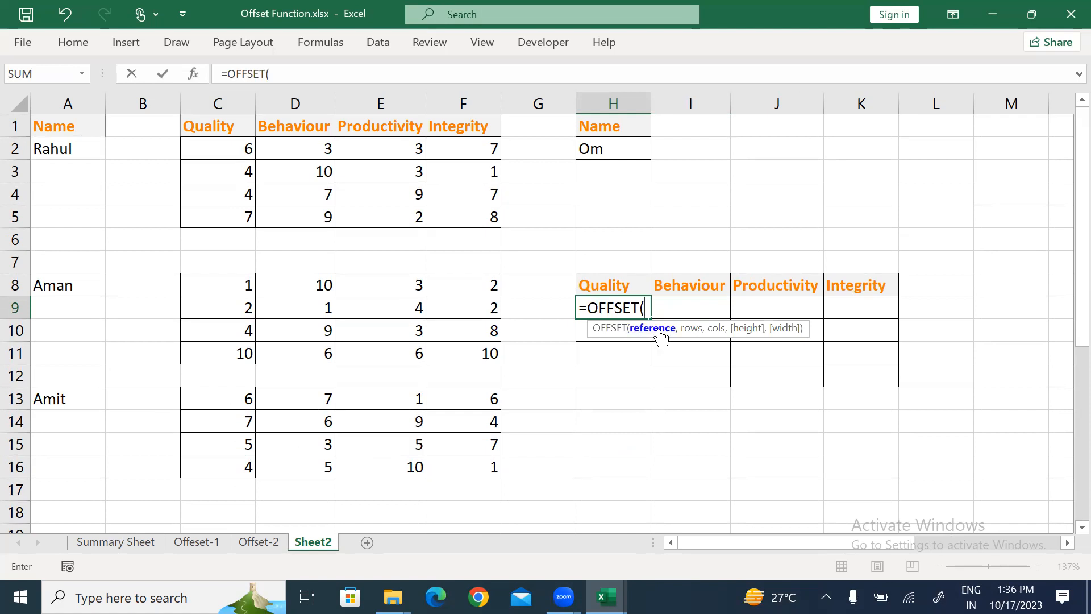
pyautogui.click(66, 146)
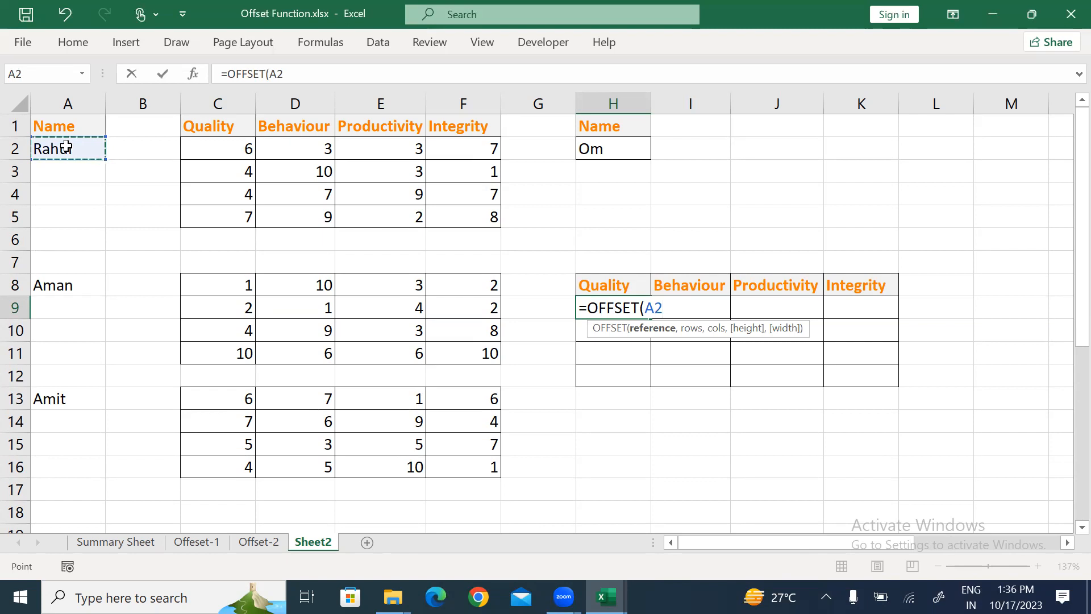
pyautogui.write(',')
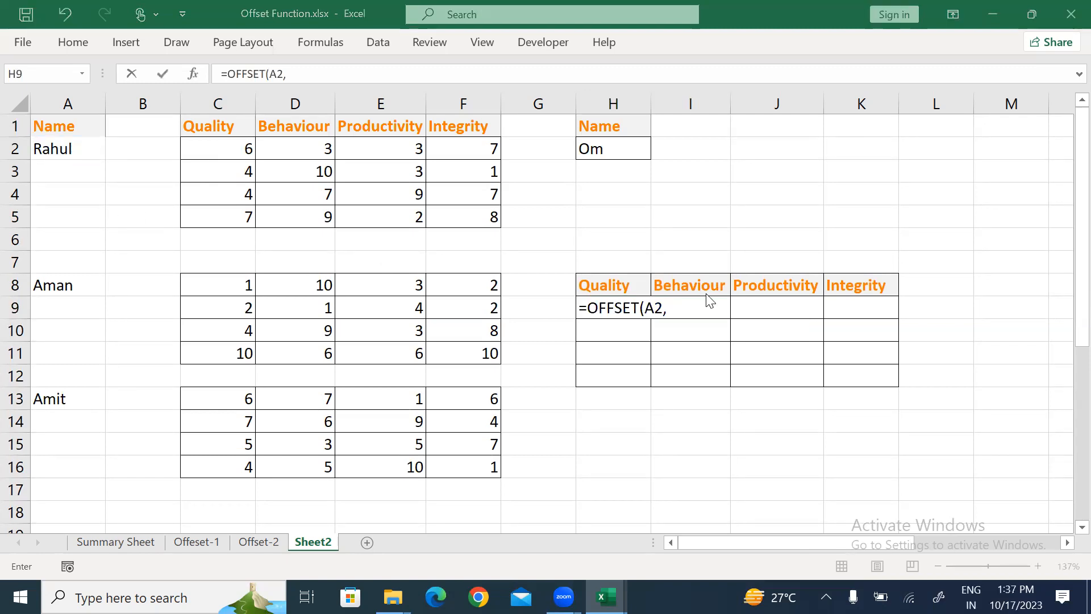
pyautogui.click(689, 309)
pyautogui.click(685, 316)
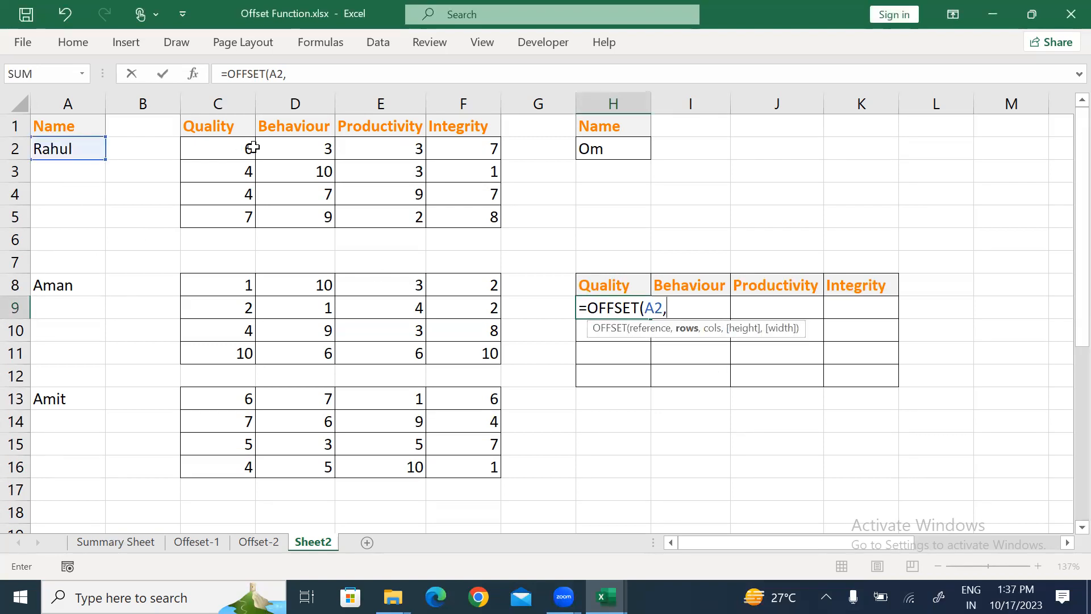
pyautogui.write('0,2')
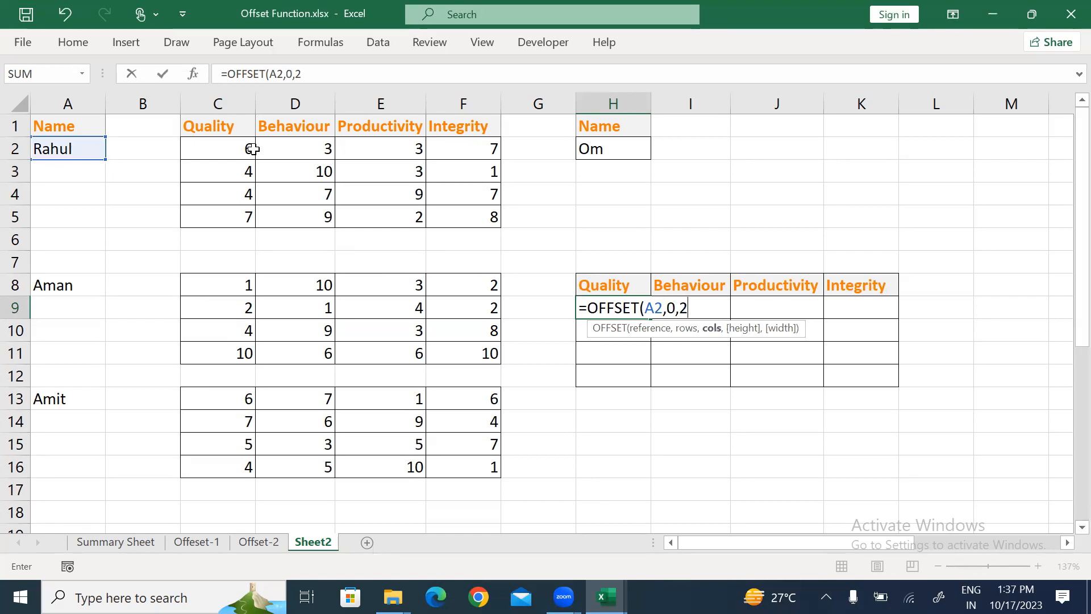
pyautogui.write(')')
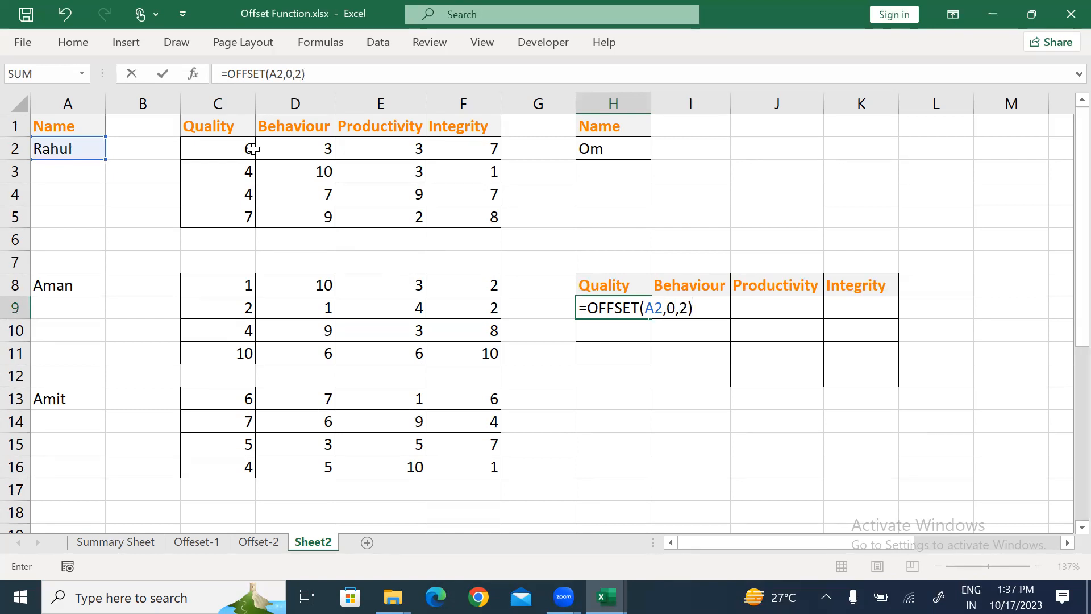
pyautogui.press('Return')
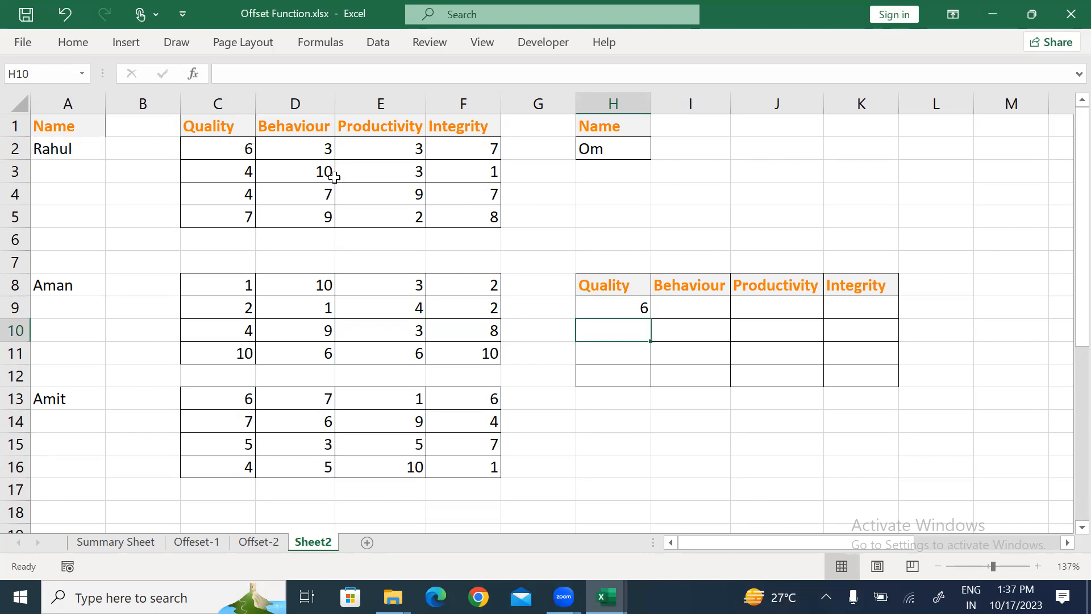
# - Add a height of 4 and a width of 4 to the H9 formula, making it =OFFSET(A2,0,2,4,4)
pyautogui.press('Up')
pyautogui.press('F2')
pyautogui.press('BackSpace')
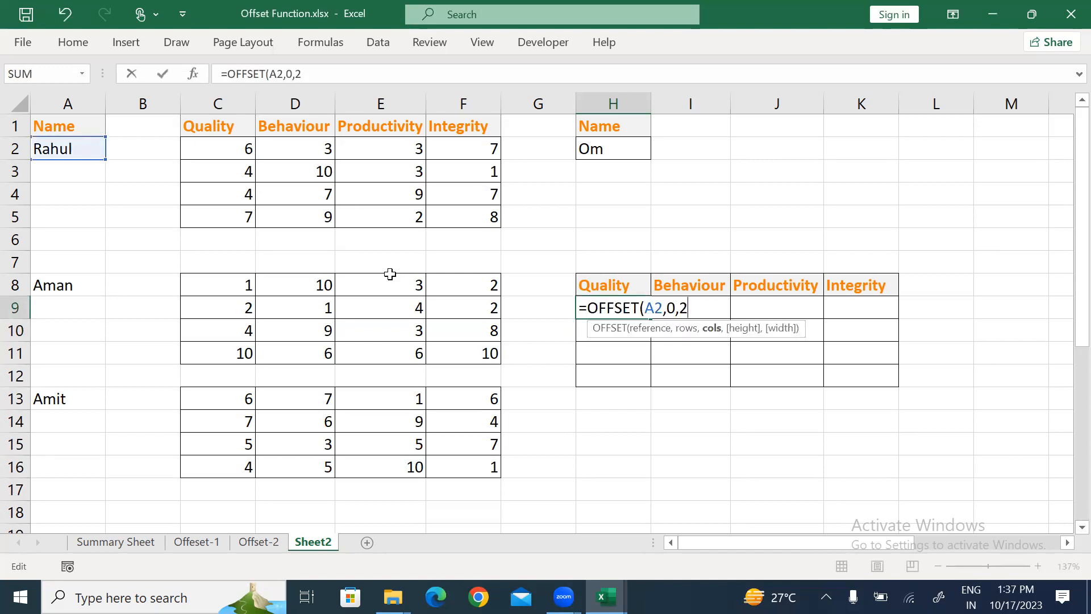
pyautogui.write(',4,')
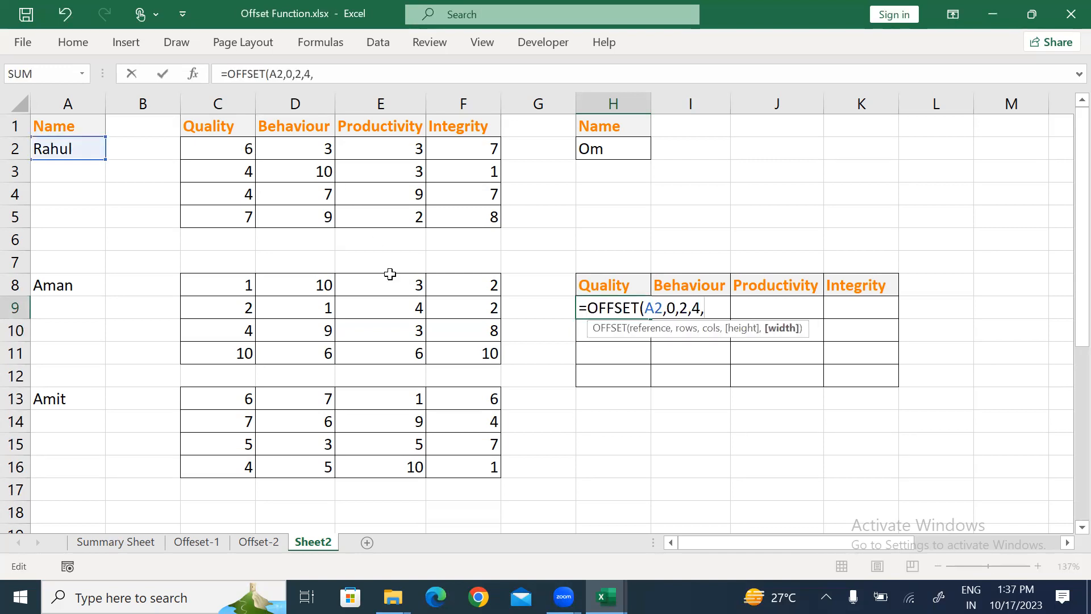
pyautogui.write('4)')
pyautogui.press('Return')
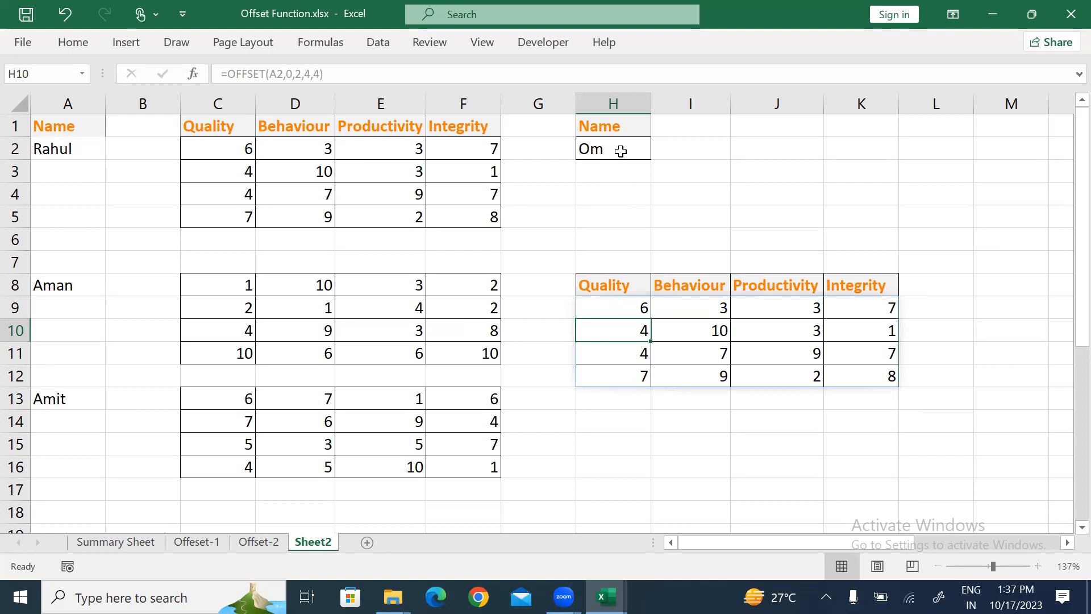
# - Compare the results with C2:F5, and test the name list in H2 by choosing the second name and returning to the fourth
pyautogui.moveTo(210, 147); pyautogui.dragTo(461, 217)
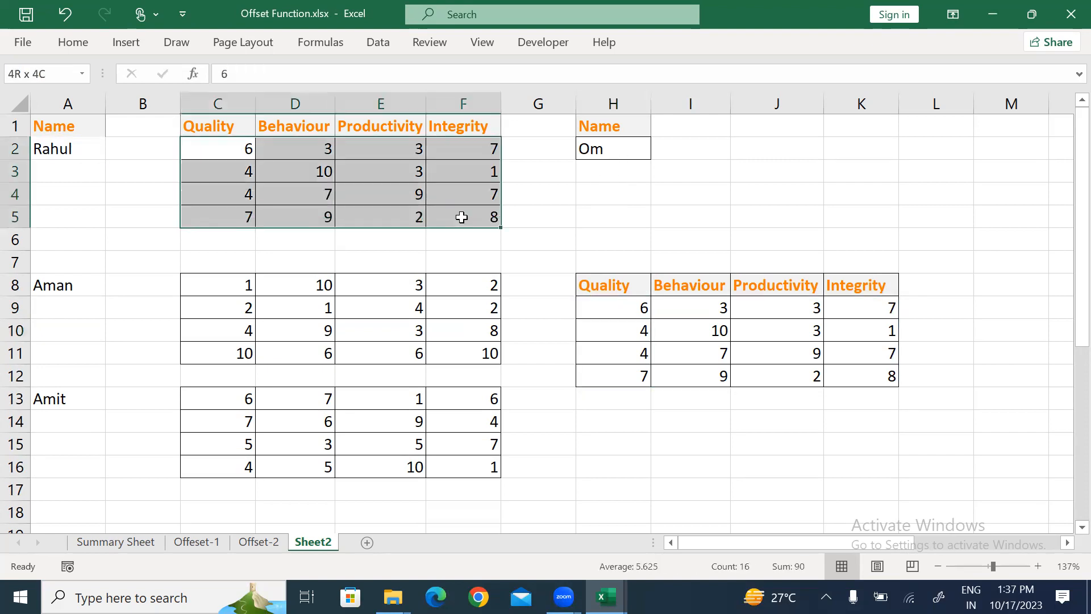
pyautogui.click(625, 151)
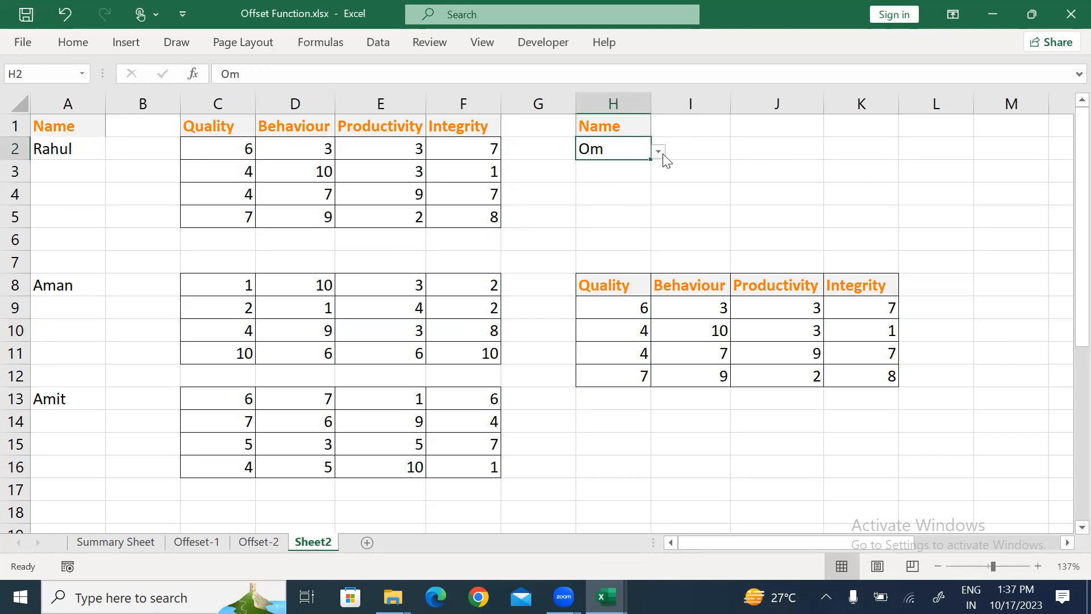
pyautogui.click(659, 151)
pyautogui.click(588, 183)
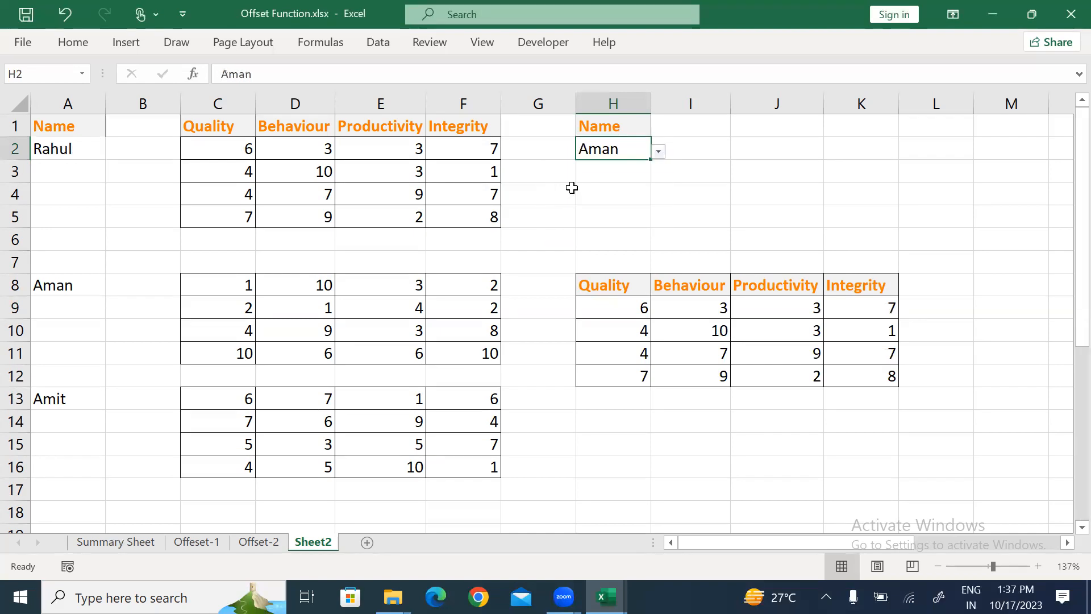
pyautogui.click(658, 152)
pyautogui.click(563, 215)
pyautogui.moveTo(616, 302); pyautogui.dragTo(866, 389)
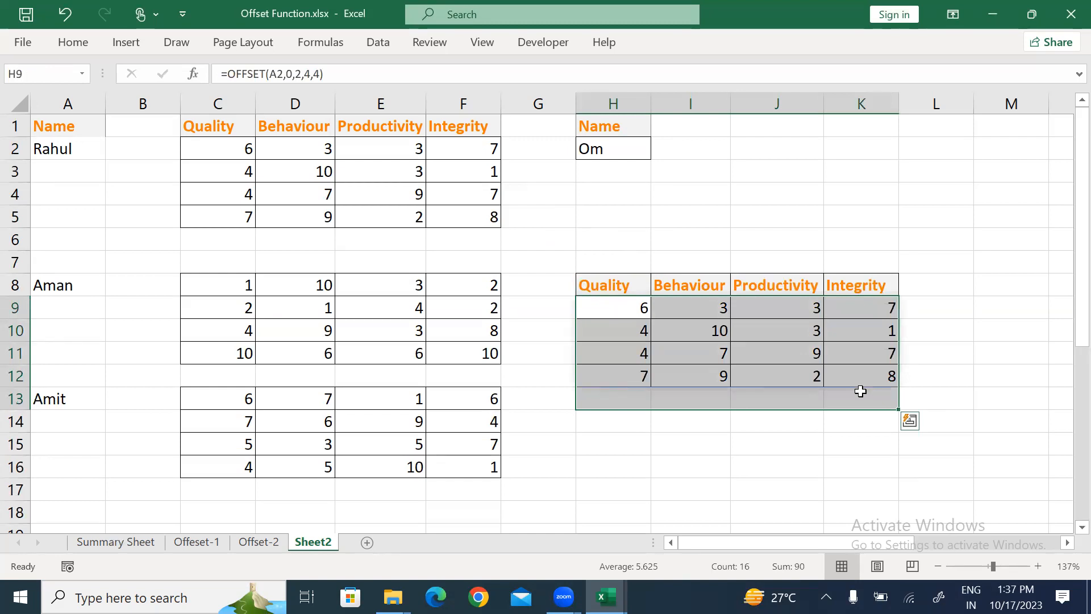
# - Clear the OFFSET results from H9:K12 and return to H9
pyautogui.click(688, 346)
pyautogui.click(618, 312)
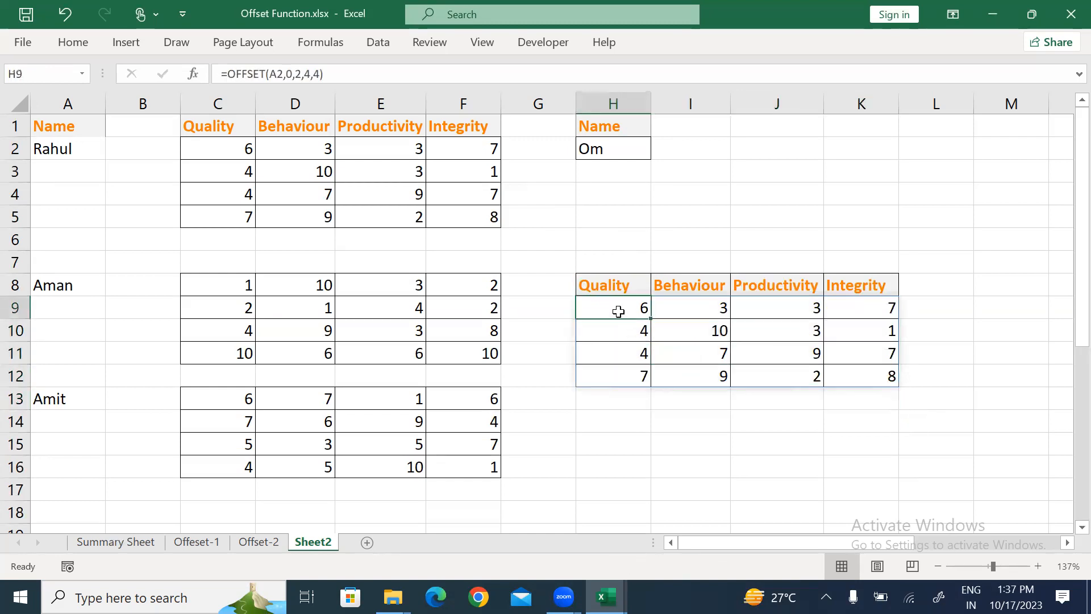
pyautogui.hotkey('ctrl', 'shift', 'Down')
pyautogui.hotkey('ctrl', 'shift', 'Right')
pyautogui.press('Delete')
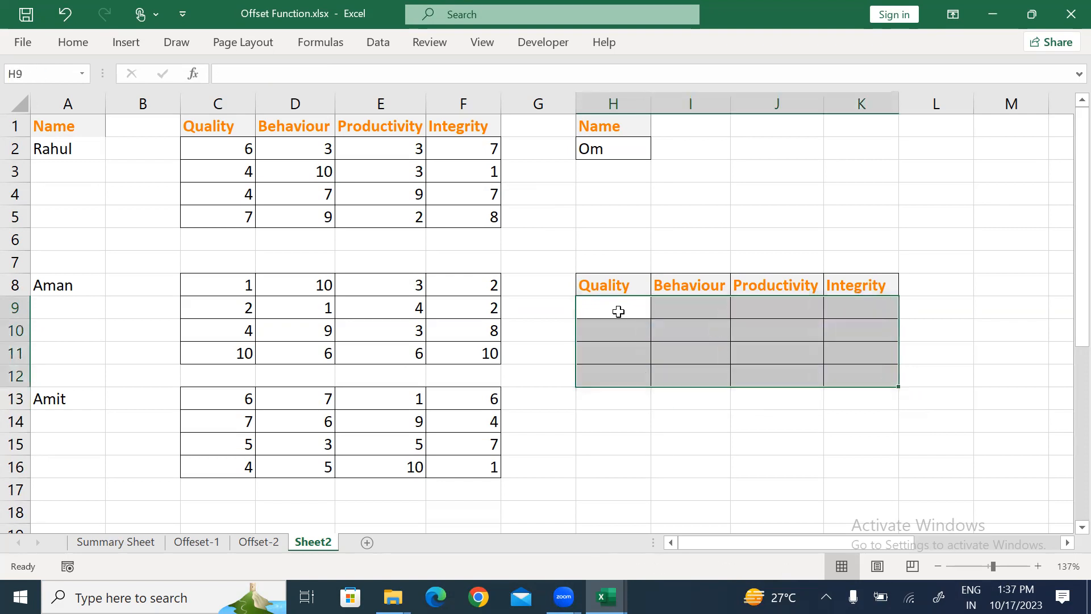
pyautogui.press('Up')
pyautogui.click(618, 311)
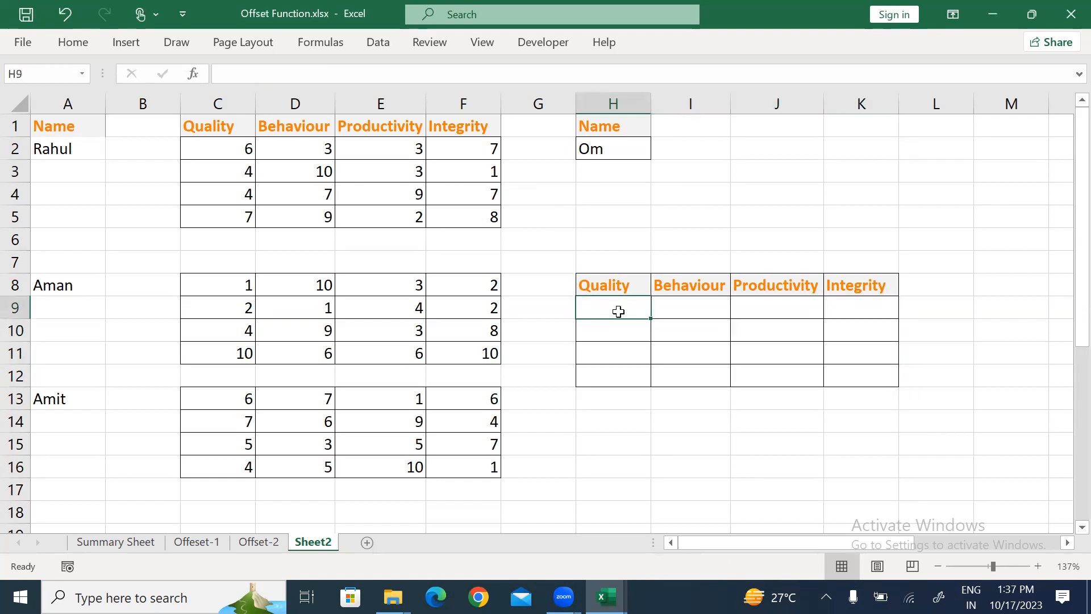
pyautogui.write('=ide')
pyautogui.press('Tab')
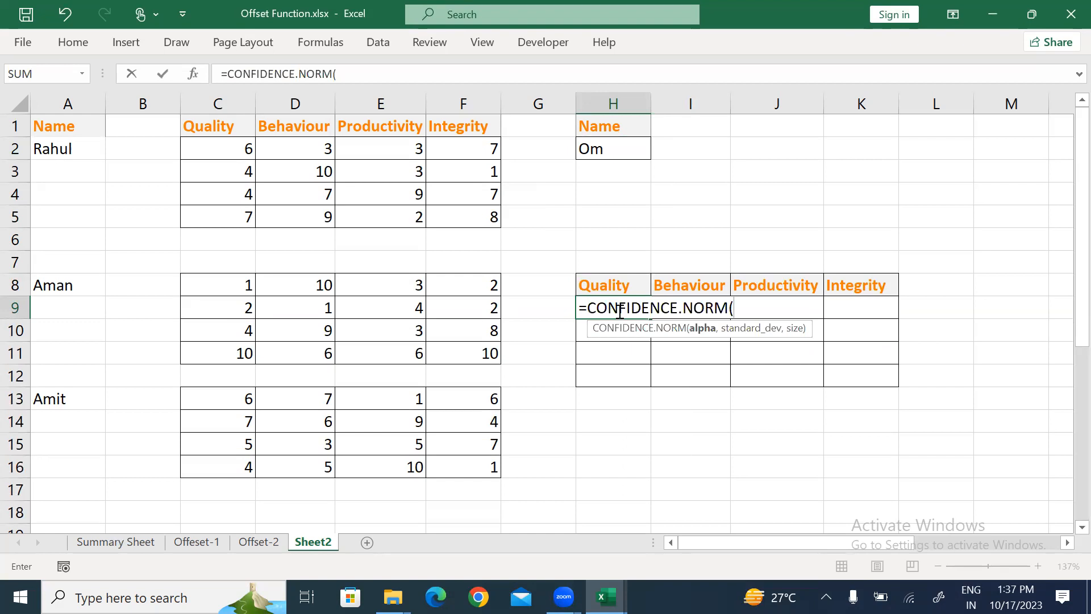
pyautogui.press('BackSpace')
pyautogui.press('BackSpace')
pyautogui.press('BackSpace')
pyautogui.press('BackSpace')
pyautogui.press('BackSpace')
pyautogui.press('BackSpace')
pyautogui.press('BackSpace')
pyautogui.press('BackSpace')
pyautogui.press('BackSpace')
pyautogui.press('BackSpace')
pyautogui.press('BackSpace')
pyautogui.press('BackSpace')
pyautogui.press('BackSpace')
pyautogui.press('BackSpace')
pyautogui.press('BackSpace')
pyautogui.press('BackSpace')
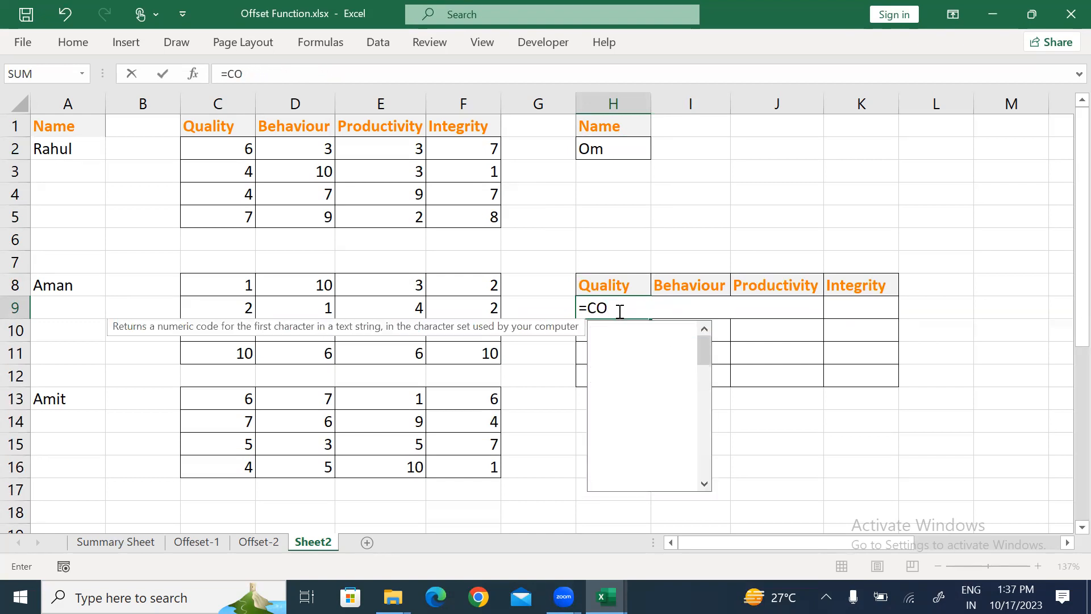
# - Begin an INDEX formula in H9 with the absolute name range $A$2:$A$28 as its array
pyautogui.write('inde')
pyautogui.press('Tab')
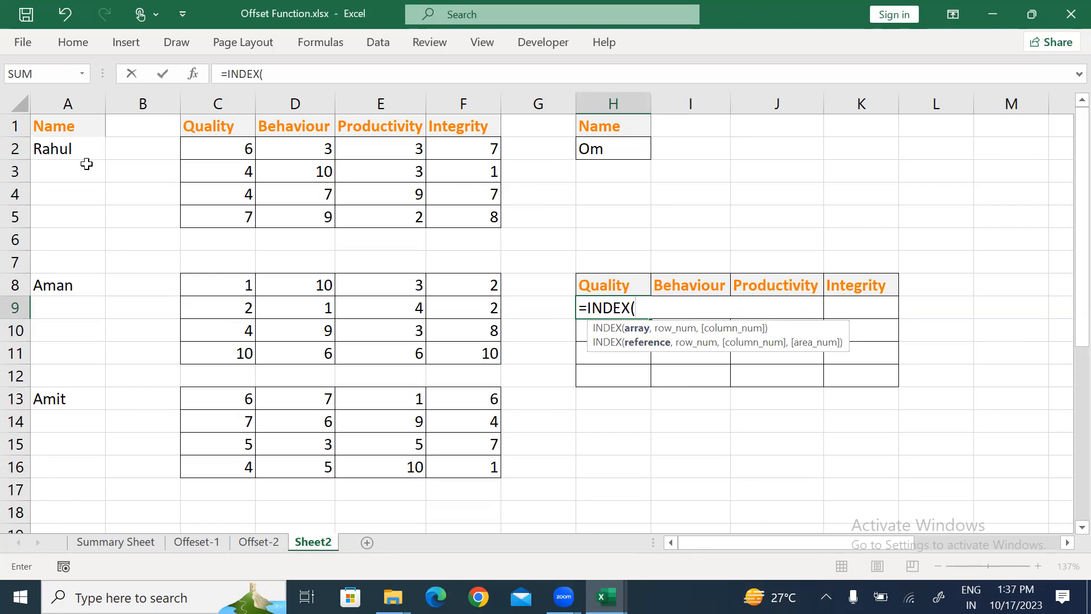
pyautogui.click(81, 151)
pyautogui.hotkey('ctrl', 'shift', 'Down')
pyautogui.hotkey('ctrl', 'shift', 'Down')
pyautogui.hotkey('ctrl', 'shift', 'Down')
pyautogui.hotkey('ctrl', 'shift', 'Down')
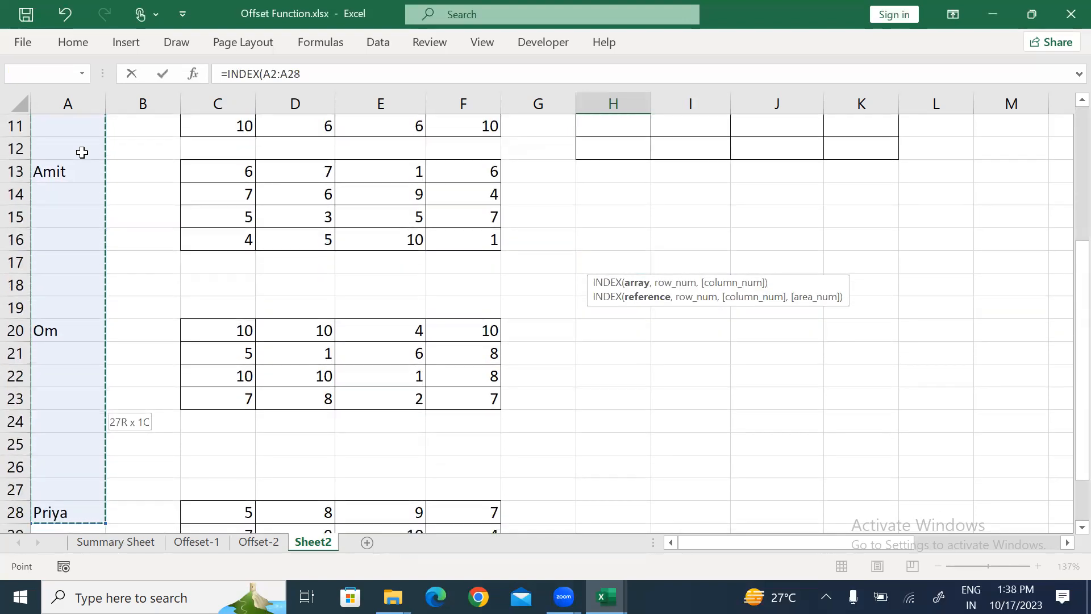
pyautogui.press('F4')
# - Nest a MATCH function as the row number of the H9 INDEX formula, with $H$2 as its lookup value
pyautogui.write(',mat')
pyautogui.press('Tab')
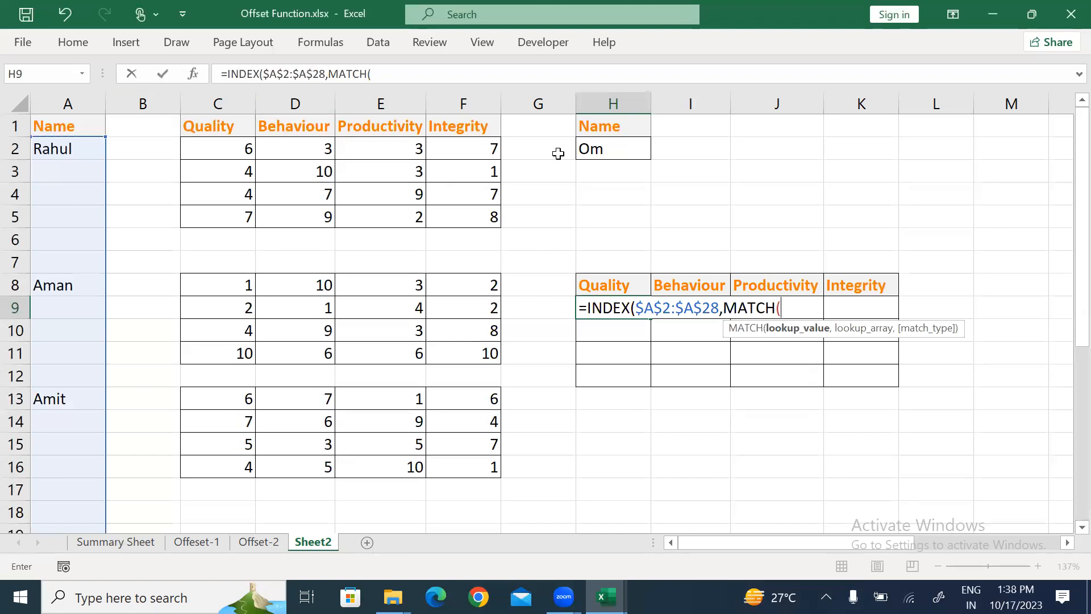
pyautogui.click(604, 149)
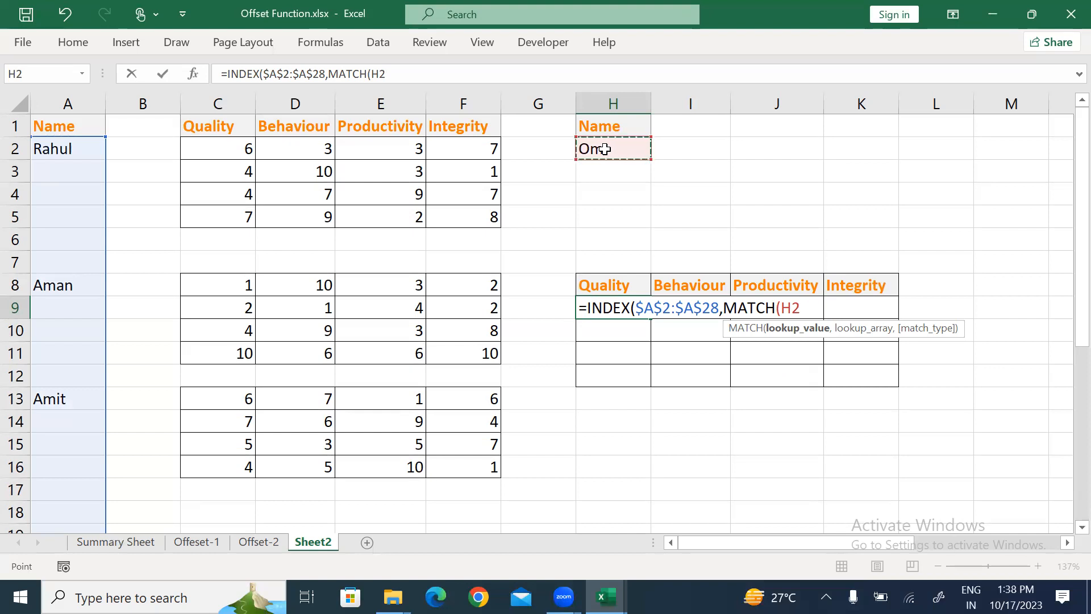
pyautogui.press('F4')
pyautogui.write(',')
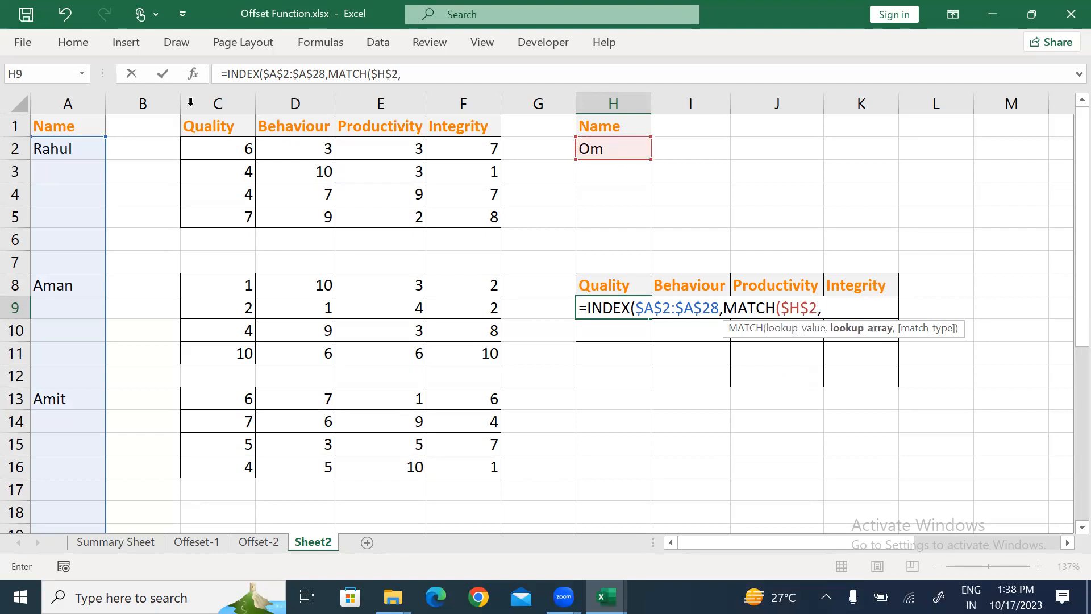
# - Complete the MATCH with the absolute lookup range $A$2:$A$28 and a match type of 0
pyautogui.click(61, 151)
pyautogui.hotkey('ctrl', 'shift', 'Down')
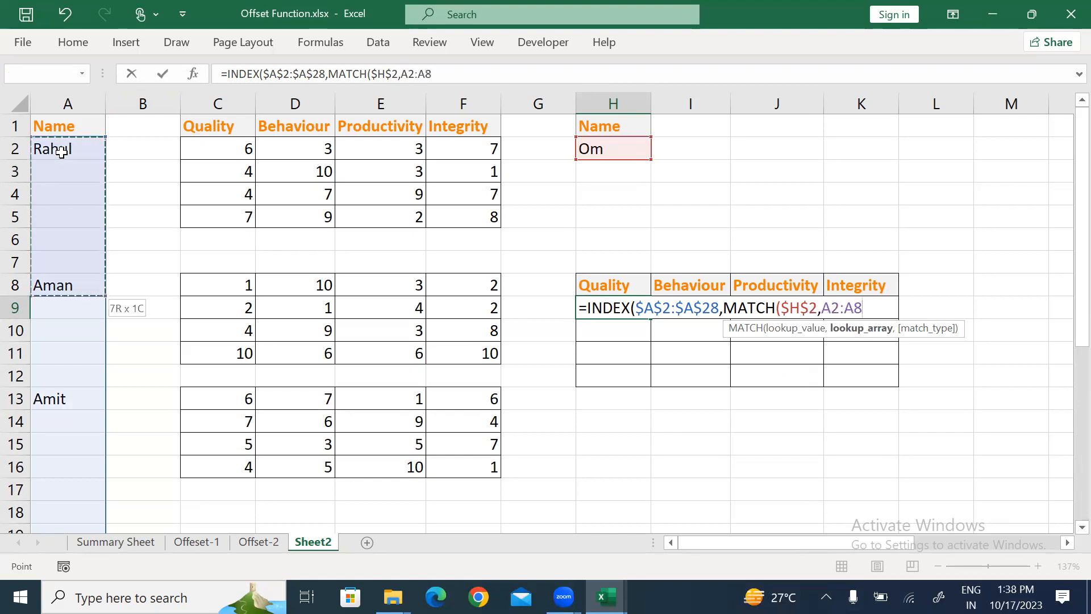
pyautogui.hotkey('ctrl', 'shift', 'Down')
pyautogui.hotkey('ctrl', 'shift', 'Down')
pyautogui.hotkey('ctrl', 'shift', 'Down')
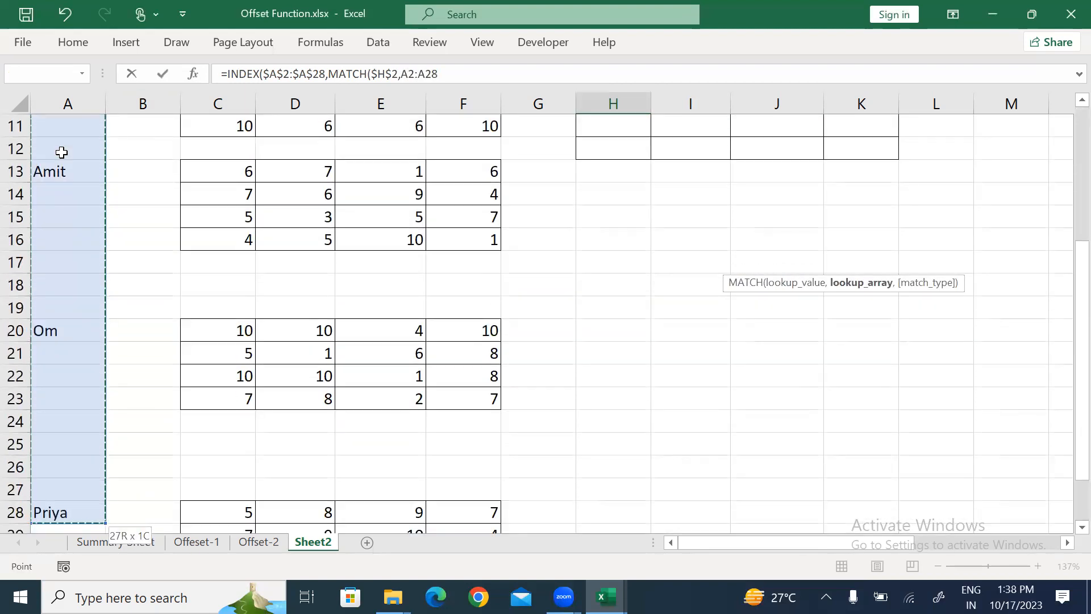
pyautogui.press('F4')
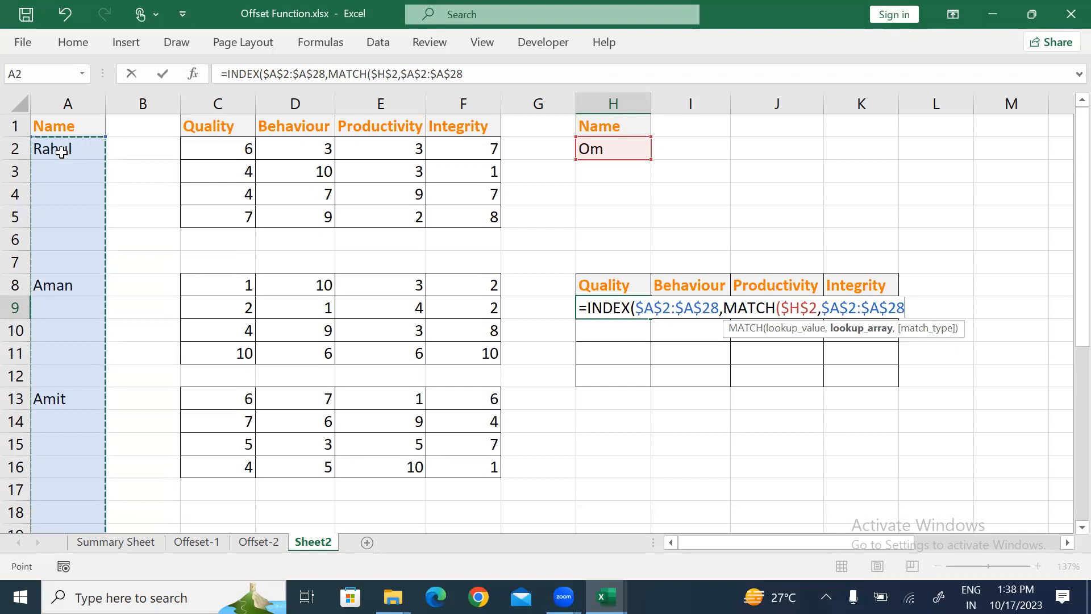
pyautogui.write(',0)')
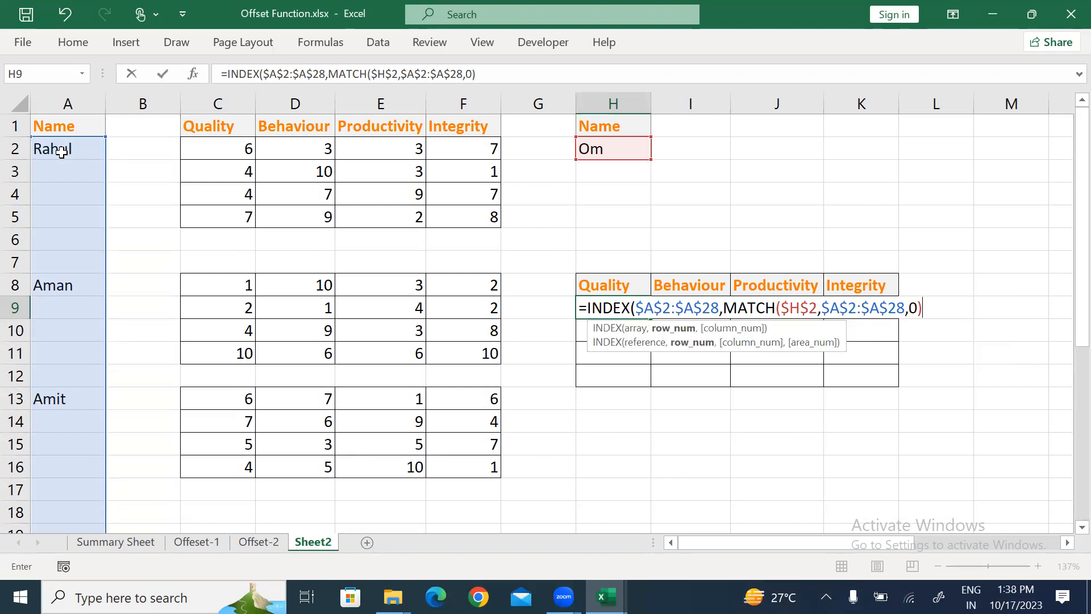
# - Finish the INDEX with a column number of 0, enter =INDEX($A$2:$A$28,MATCH($H$2,$A$2:$A$28,0),0) and return to H9
pyautogui.write(',0')
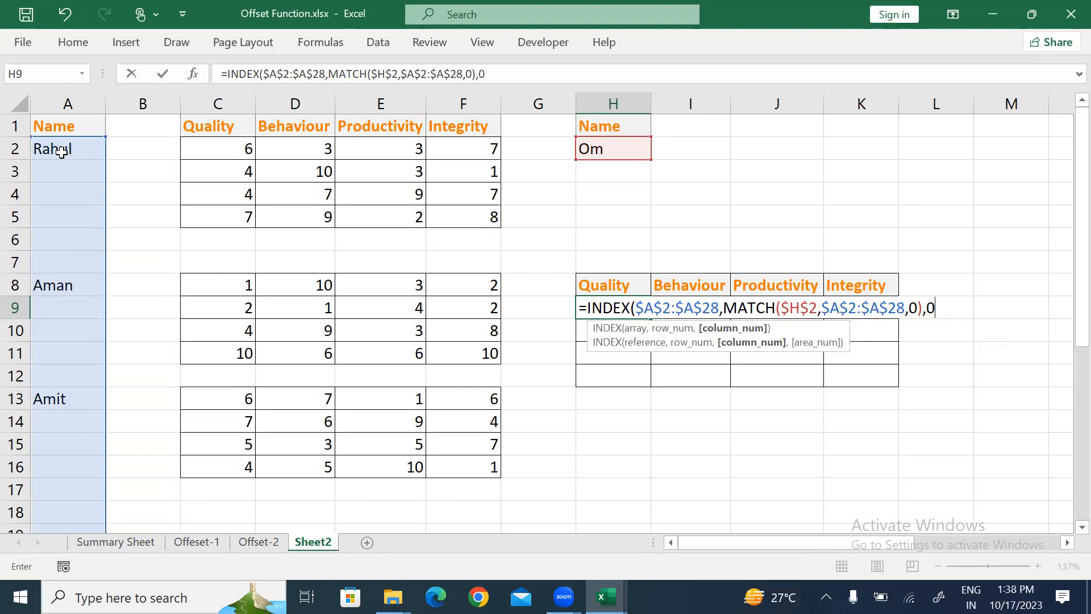
pyautogui.write(')')
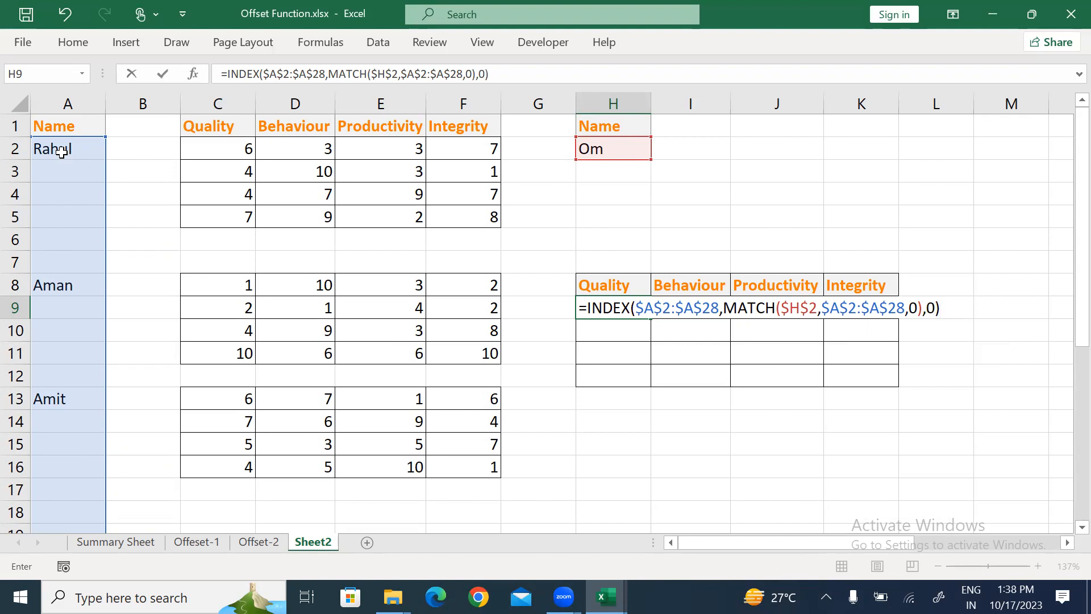
pyautogui.press('Return')
pyautogui.press('Up')
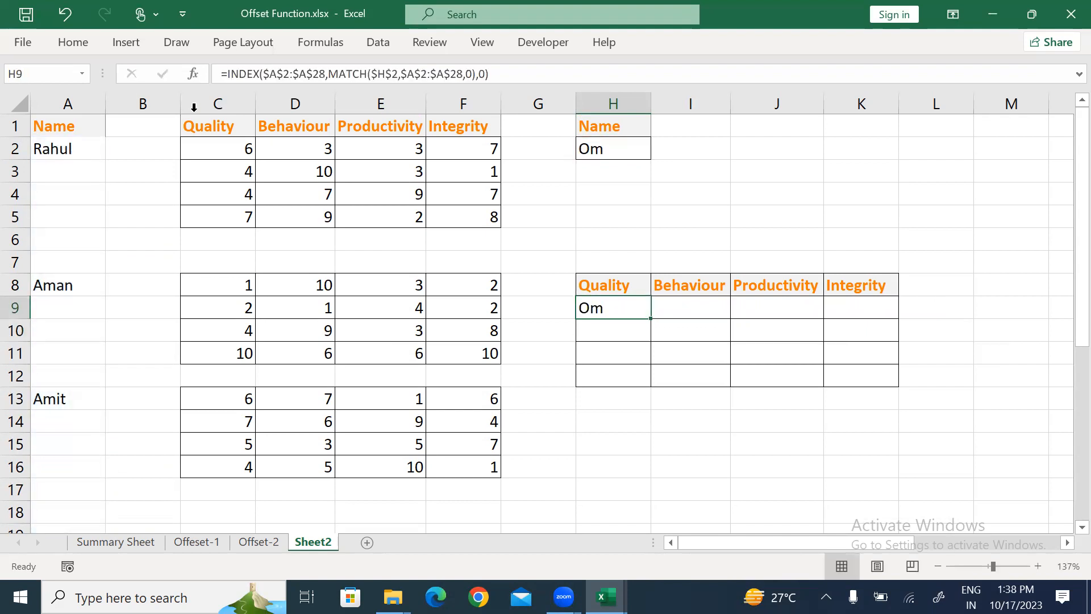
# - Trace the selected name down column A to its row and across its scores, and return to the H9 formula
pyautogui.moveTo(78, 149); pyautogui.dragTo(68, 468)
pyautogui.hotkey('ctrl', 'Down')
pyautogui.hotkey('ctrl', 'Down')
pyautogui.hotkey('ctrl', 'Down')
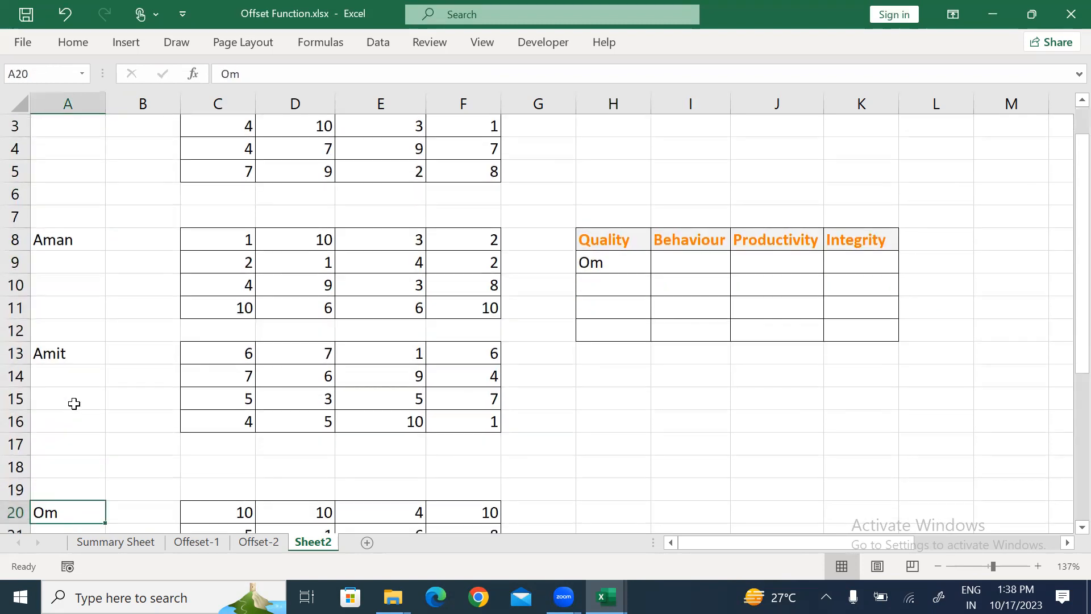
pyautogui.scroll(-1, 74, 404)
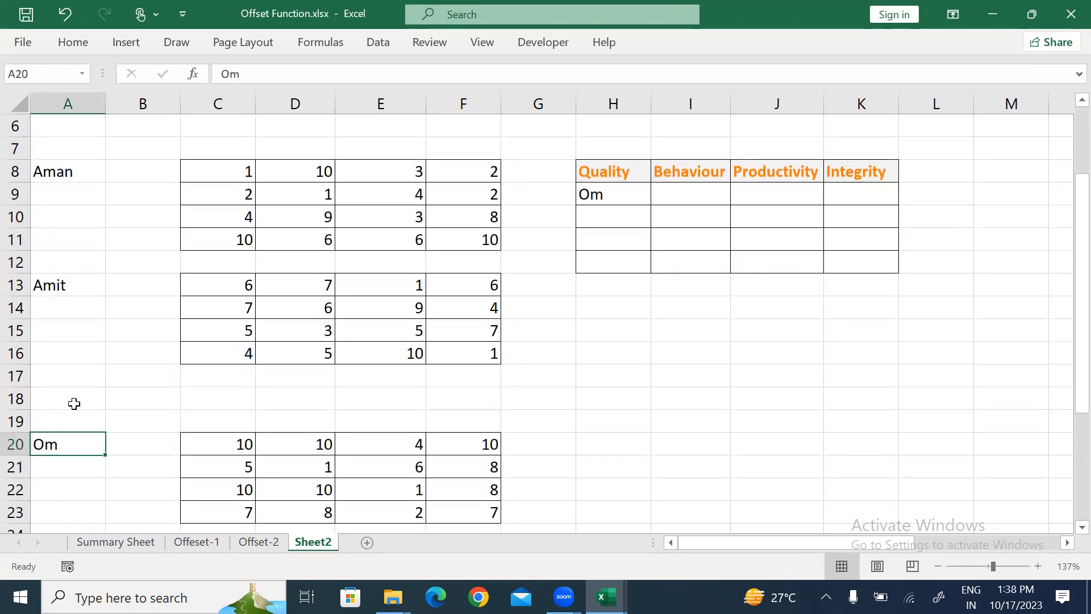
pyautogui.press('Right')
pyautogui.press('Right')
pyautogui.press('Right')
pyautogui.press('Right')
pyautogui.press('Right')
pyautogui.press('Right')
pyautogui.press('Right')
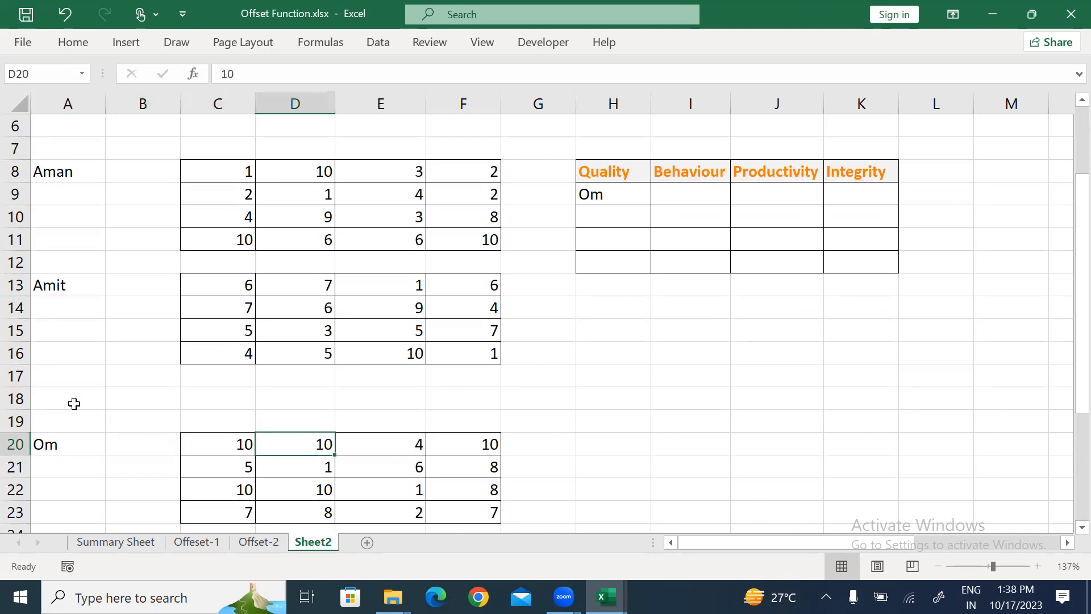
pyautogui.hotkey('ctrl', 'Up')
pyautogui.hotkey('ctrl', 'Up')
pyautogui.hotkey('ctrl', 'Up')
pyautogui.hotkey('ctrl', 'Up')
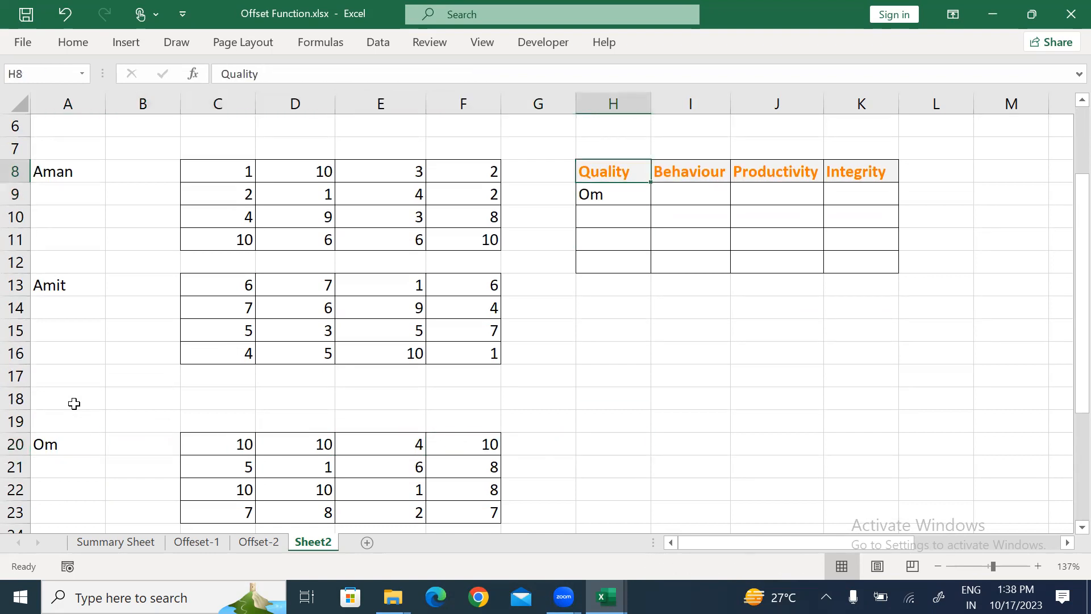
pyautogui.press('Down')
pyautogui.hotkey('ctrl', 'Down')
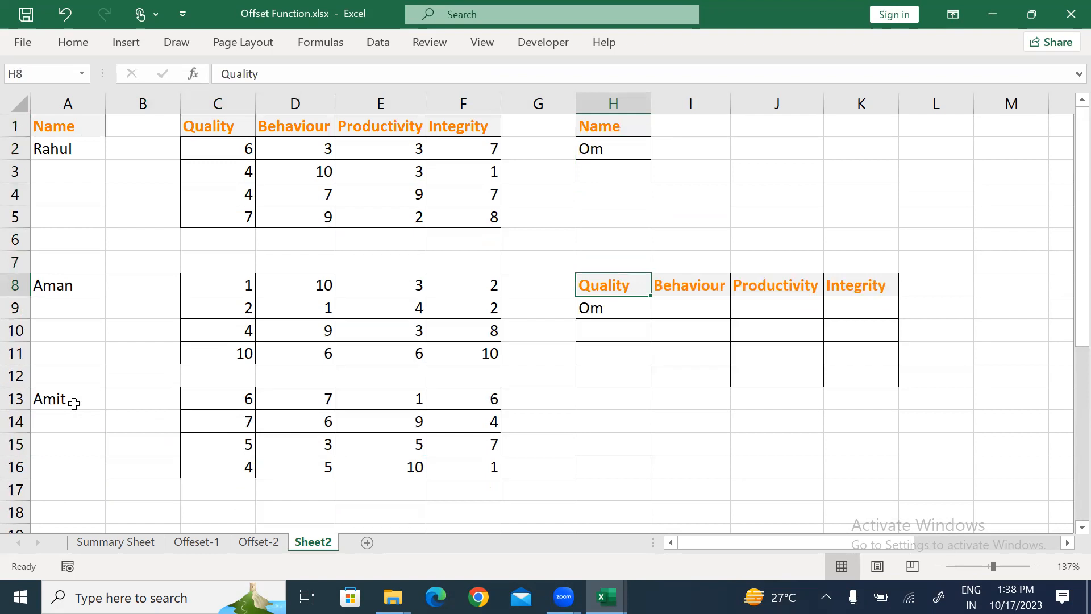
pyautogui.press('Down')
# - Wrap the H9 formula in an OFFSET function so the whole INDEX expression serves as its reference argument
pyautogui.press('F2')
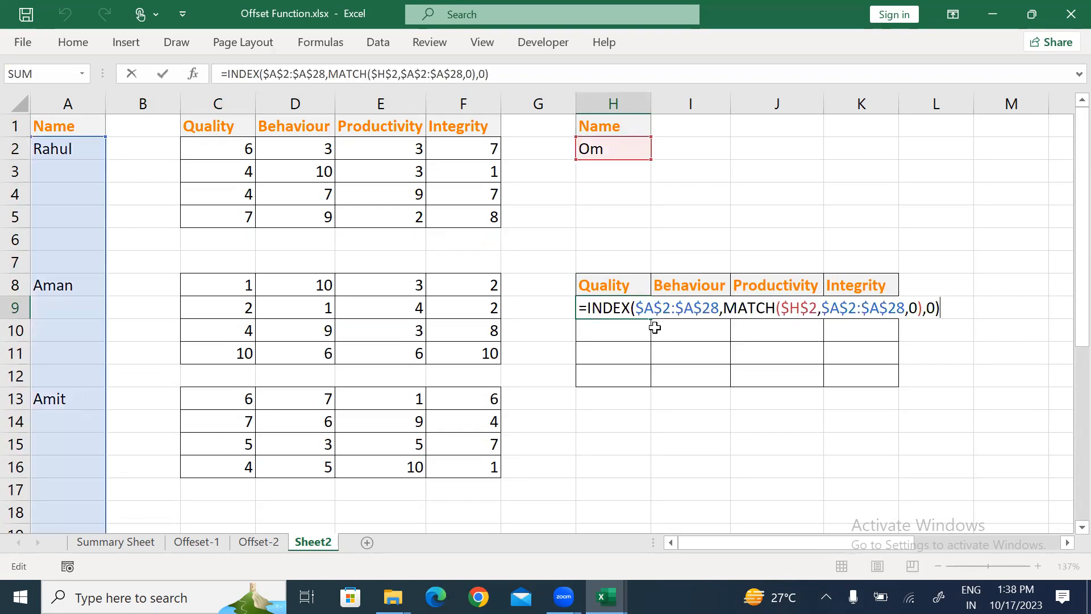
pyautogui.moveTo(588, 310); pyautogui.dragTo(946, 294)
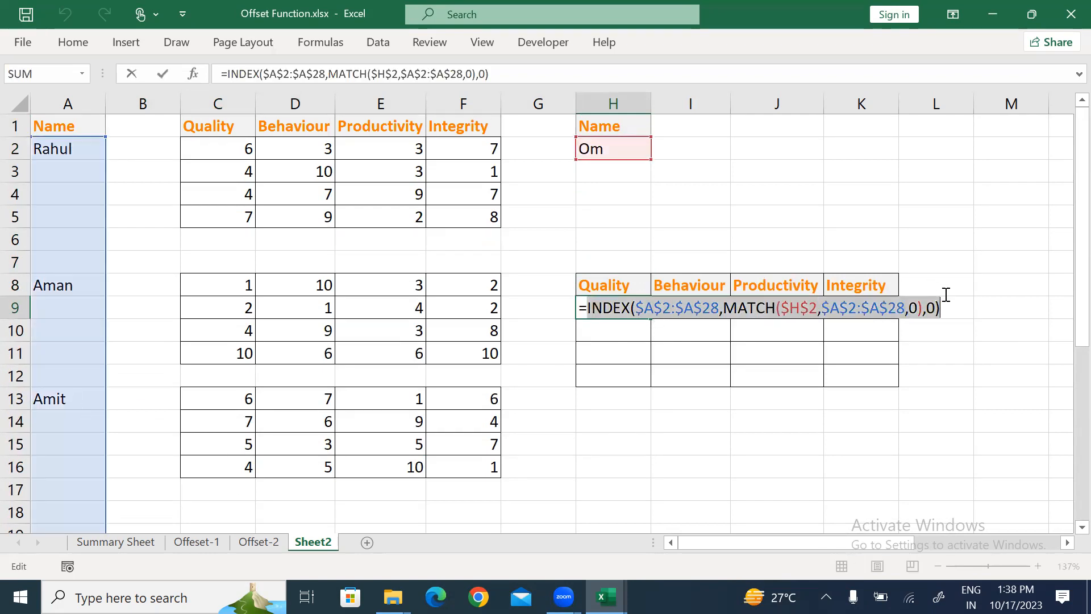
pyautogui.press('Left')
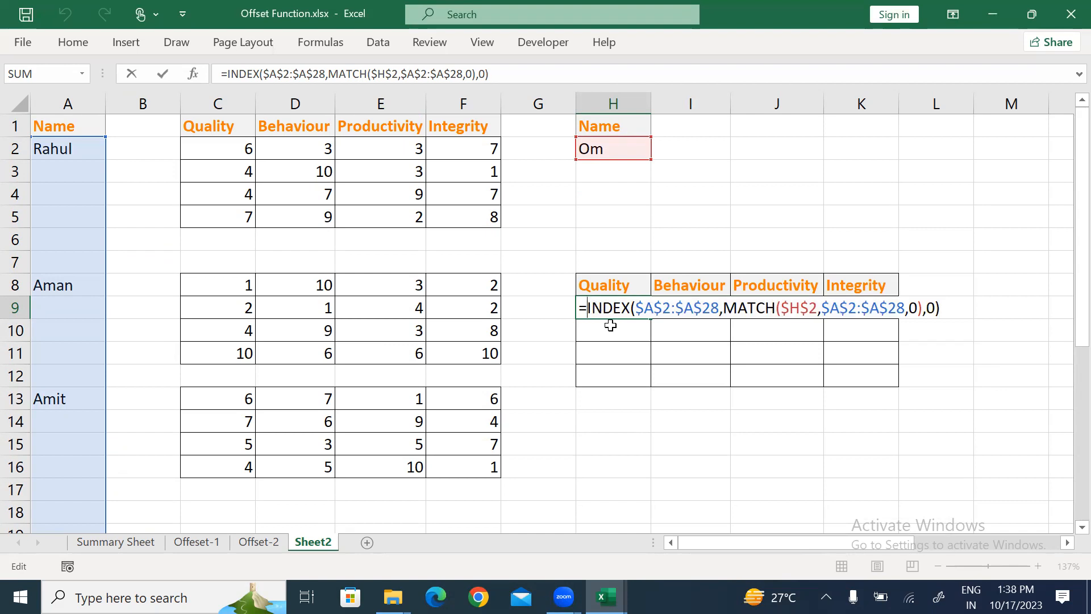
pyautogui.write('inde')
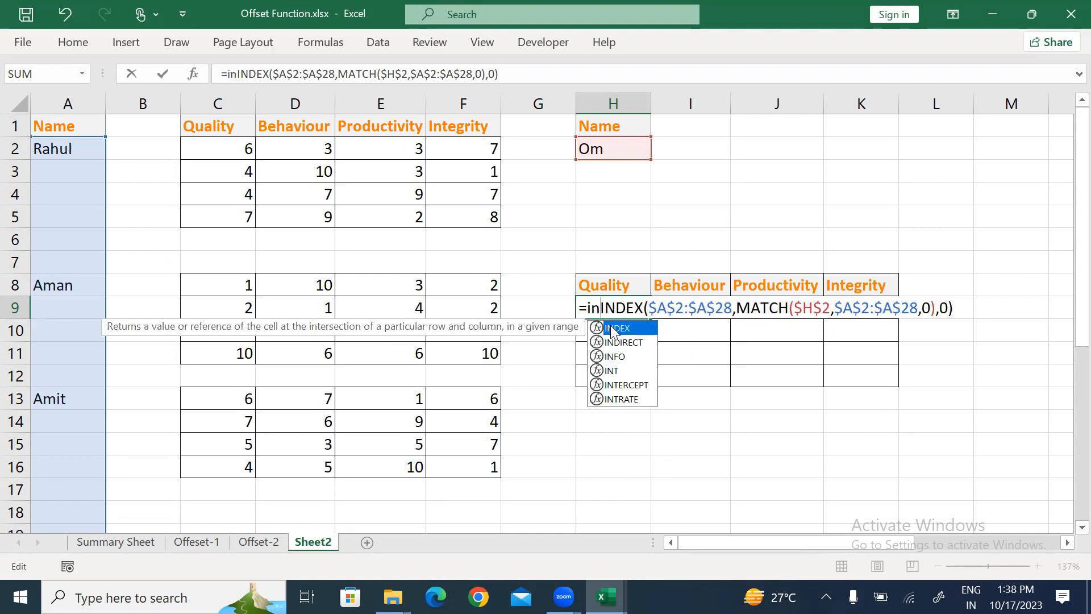
pyautogui.press('BackSpace')
pyautogui.press('BackSpace')
pyautogui.press('BackSpace')
pyautogui.press('BackSpace')
pyautogui.write('off')
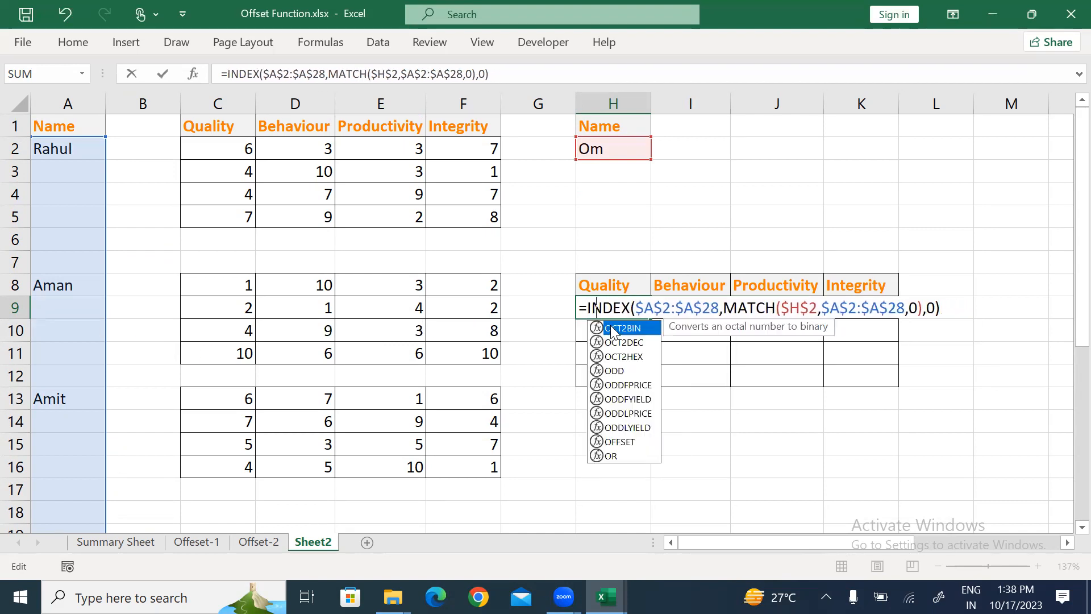
pyautogui.doubleClick(613, 328)
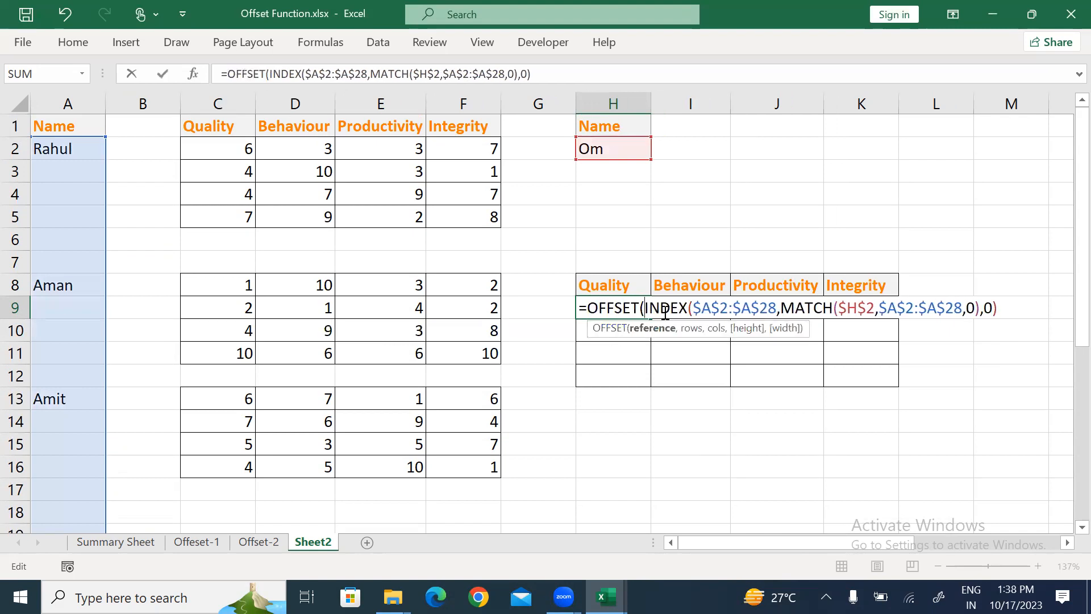
pyautogui.moveTo(646, 308); pyautogui.dragTo(1004, 309)
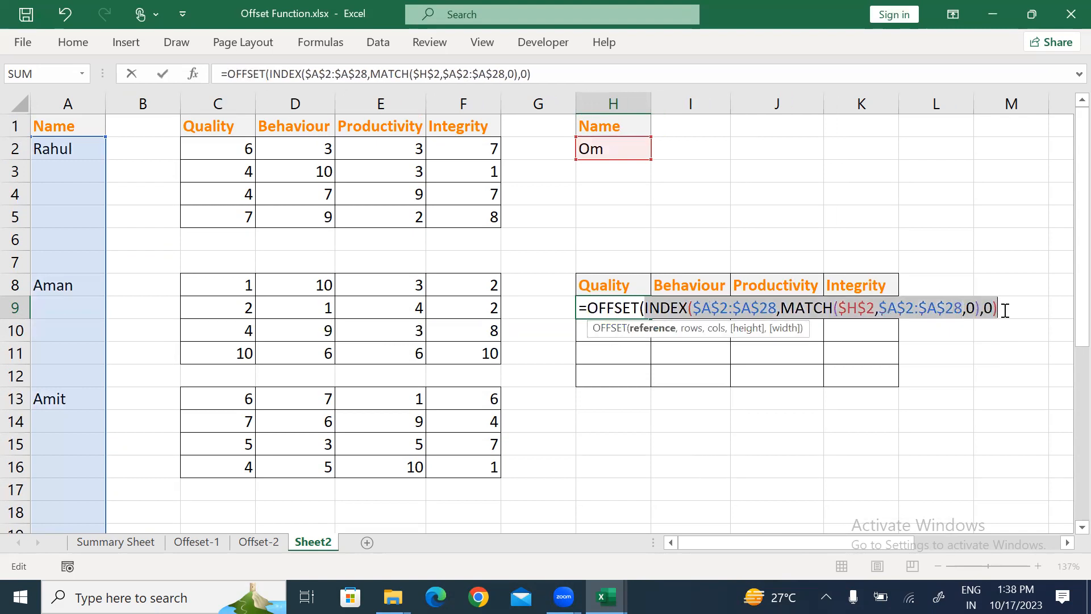
pyautogui.click(1009, 311)
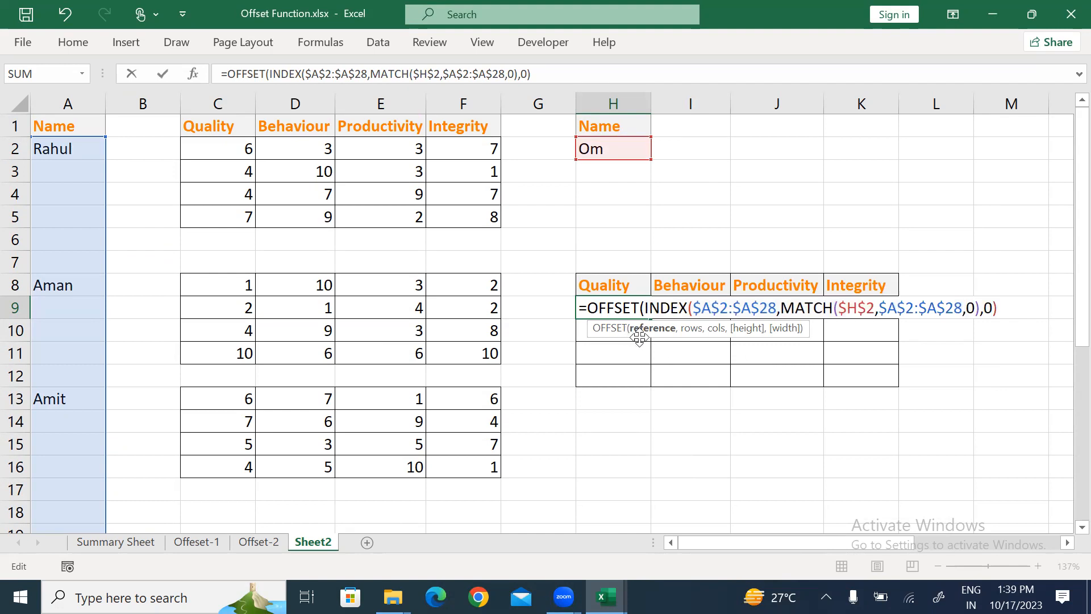
# - Complete the OFFSET in H9 with 0 rows, 2 columns, a height of 4 and a width of 4, and enter it
pyautogui.write(',')
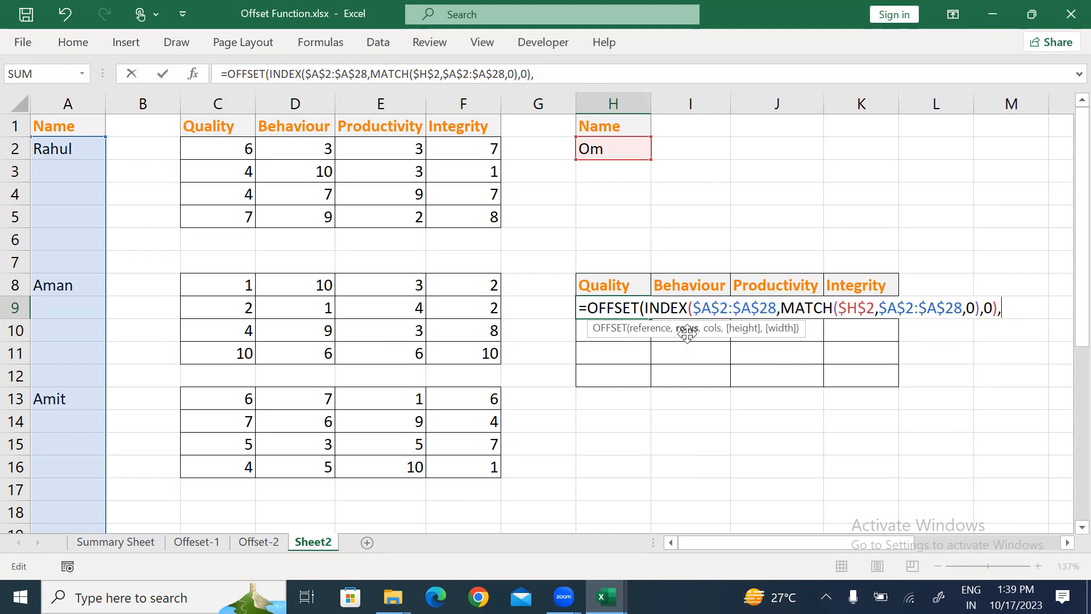
pyautogui.write('0,')
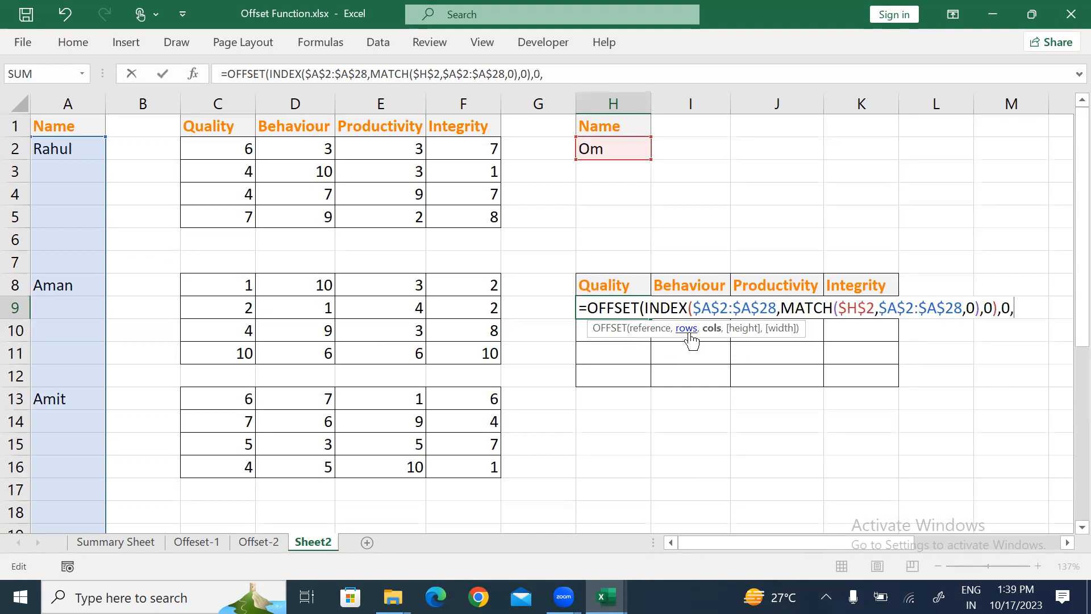
pyautogui.write('2)')
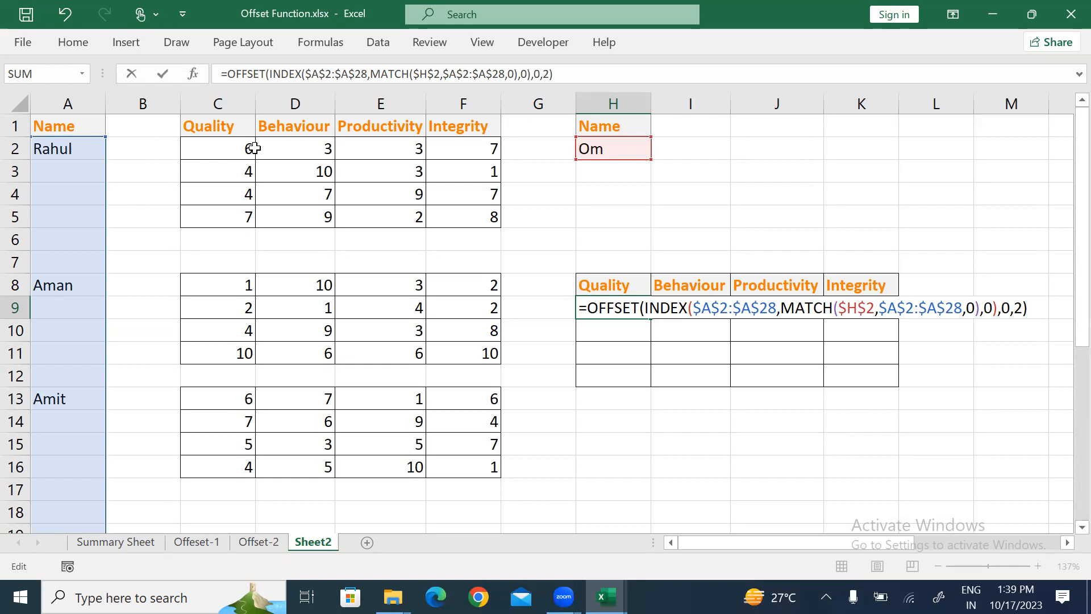
pyautogui.press('BackSpace')
pyautogui.write(',')
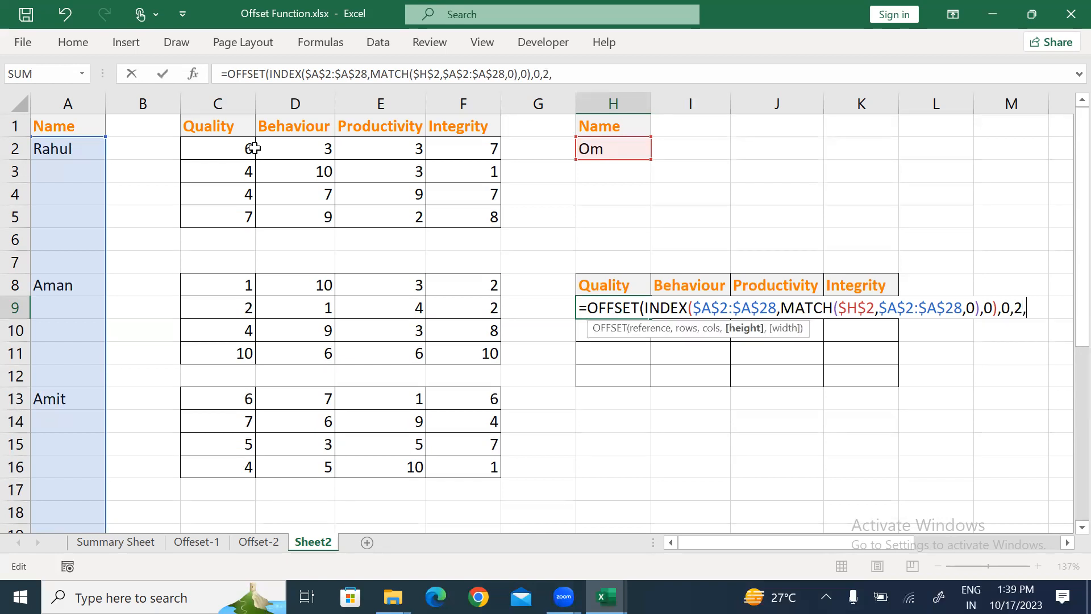
pyautogui.write('4,4)')
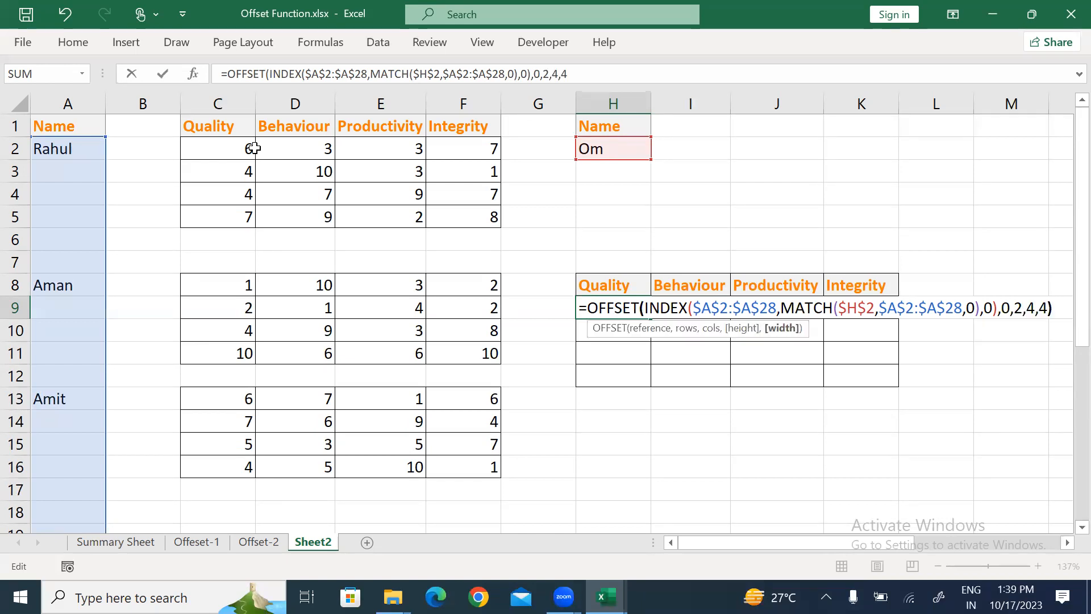
pyautogui.press('Return')
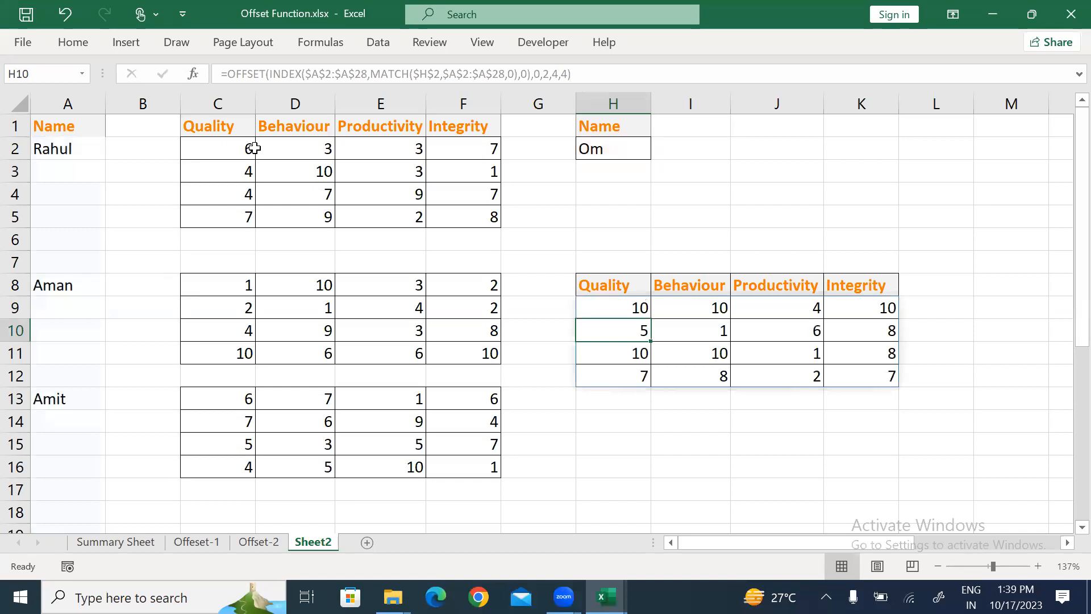
# - Test the score table by choosing each of the five names in H2's drop-down list in order, from first to last
pyautogui.click(621, 152)
pyautogui.click(658, 155)
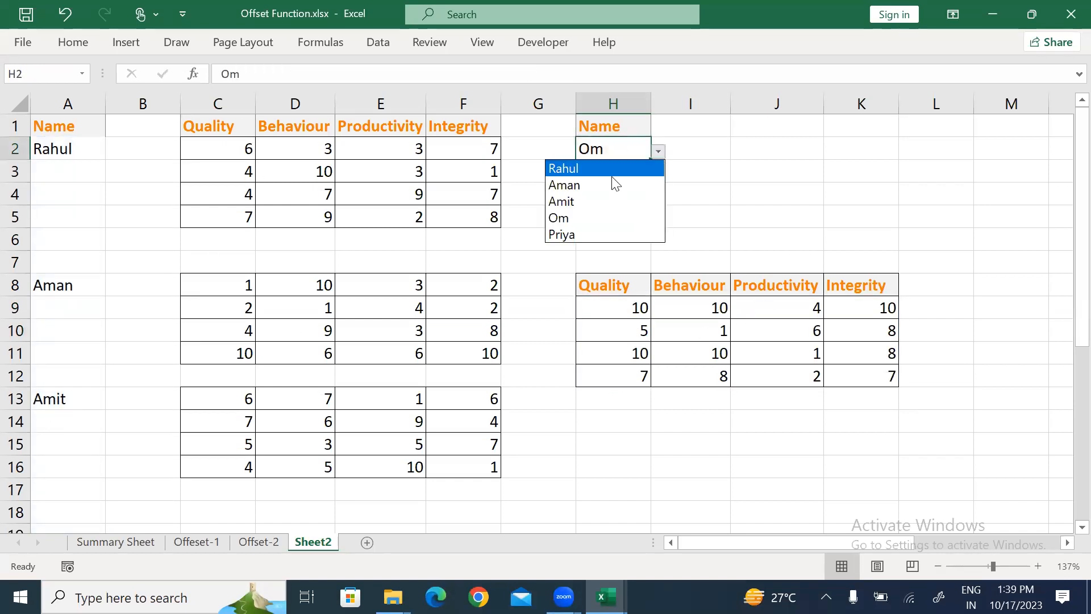
pyautogui.click(577, 166)
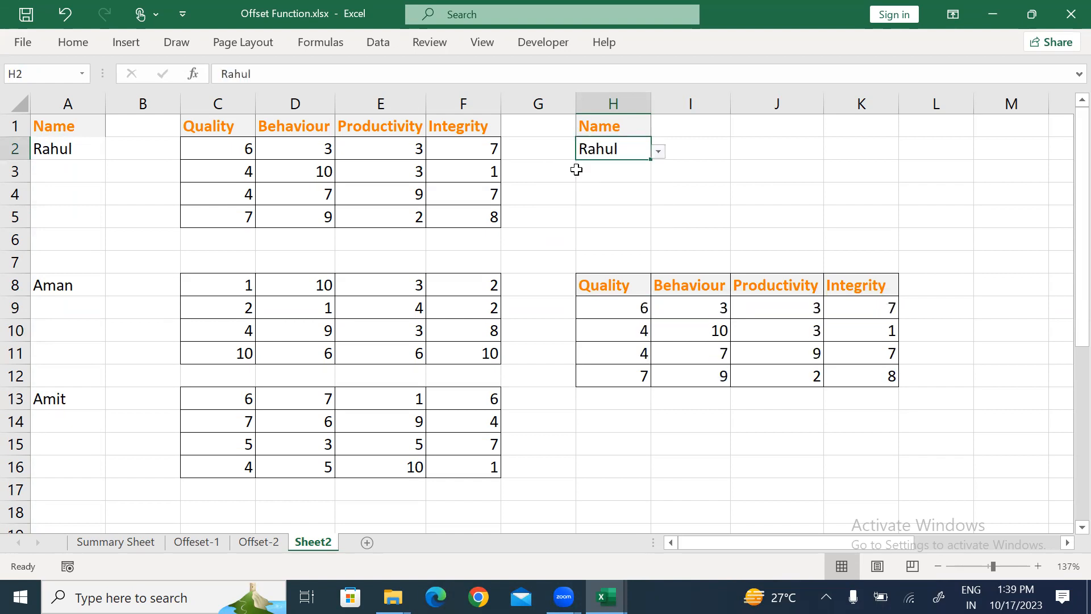
pyautogui.click(659, 152)
pyautogui.click(589, 184)
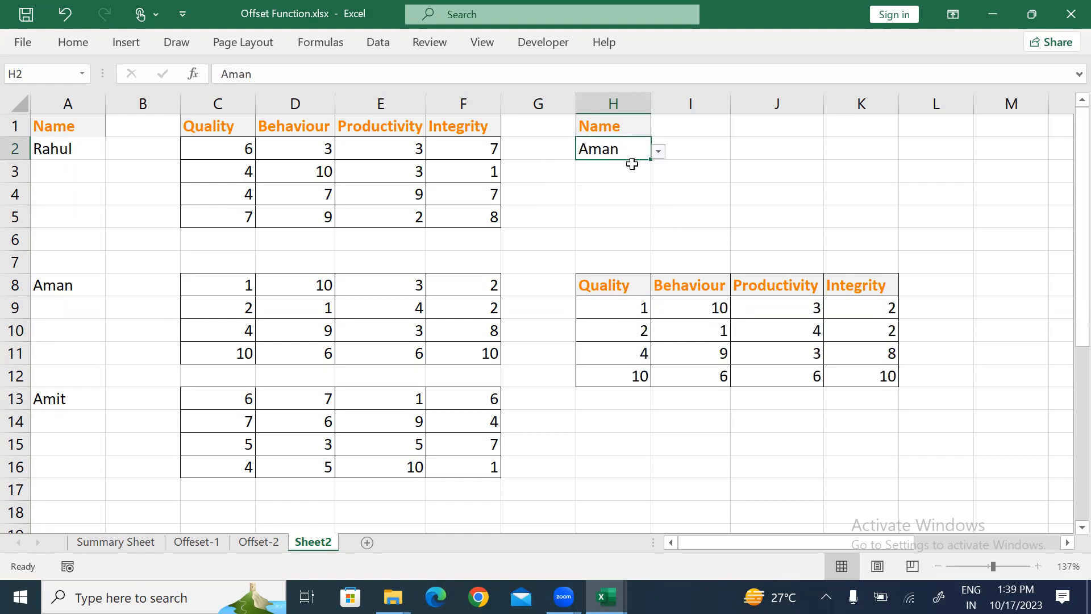
pyautogui.click(659, 153)
pyautogui.click(590, 201)
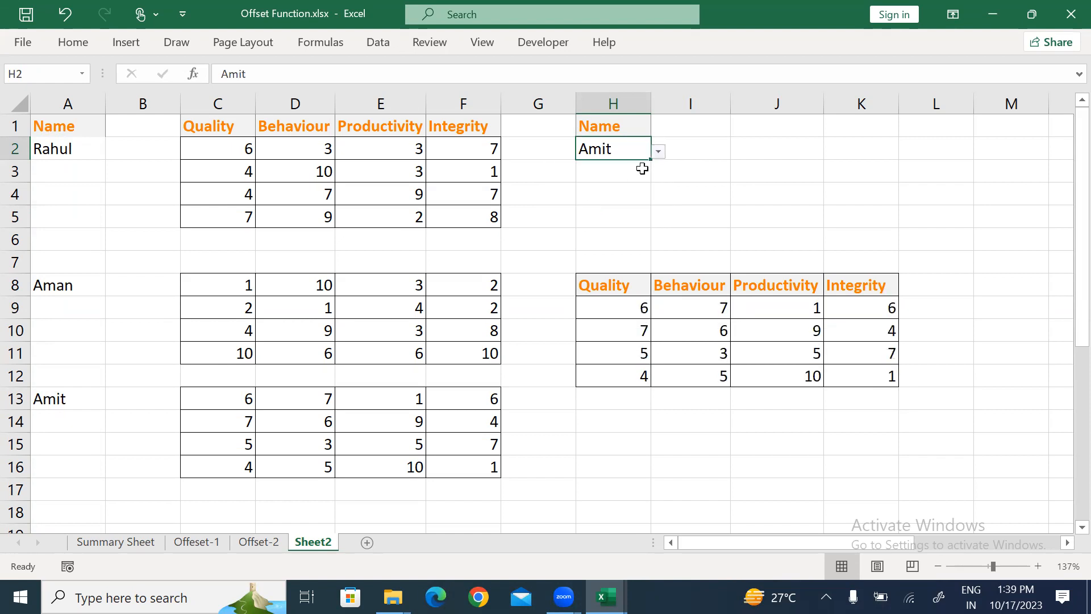
pyautogui.click(659, 153)
pyautogui.click(568, 216)
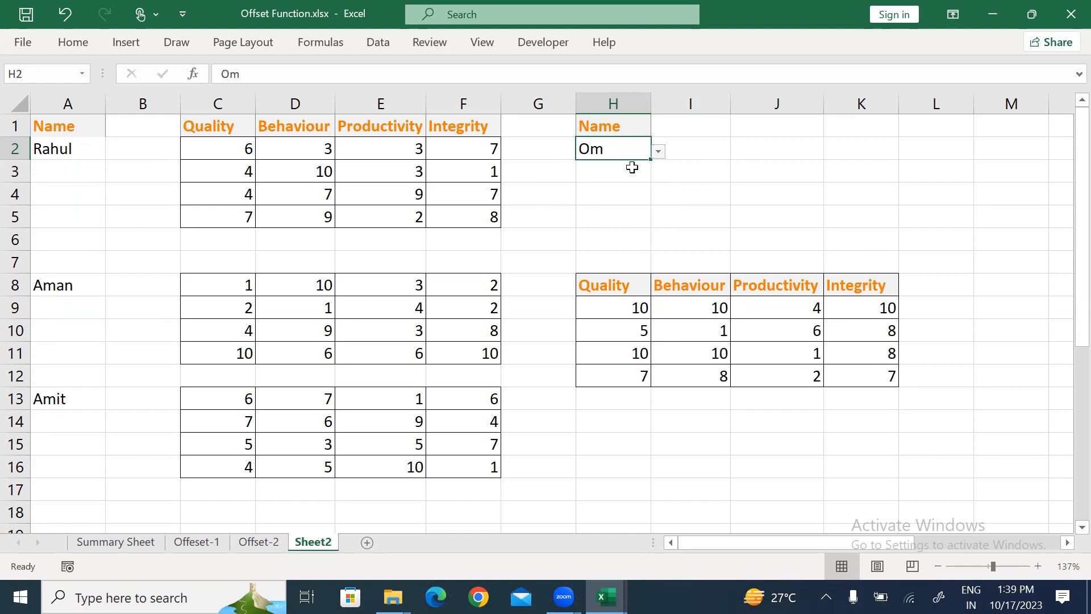
pyautogui.click(658, 152)
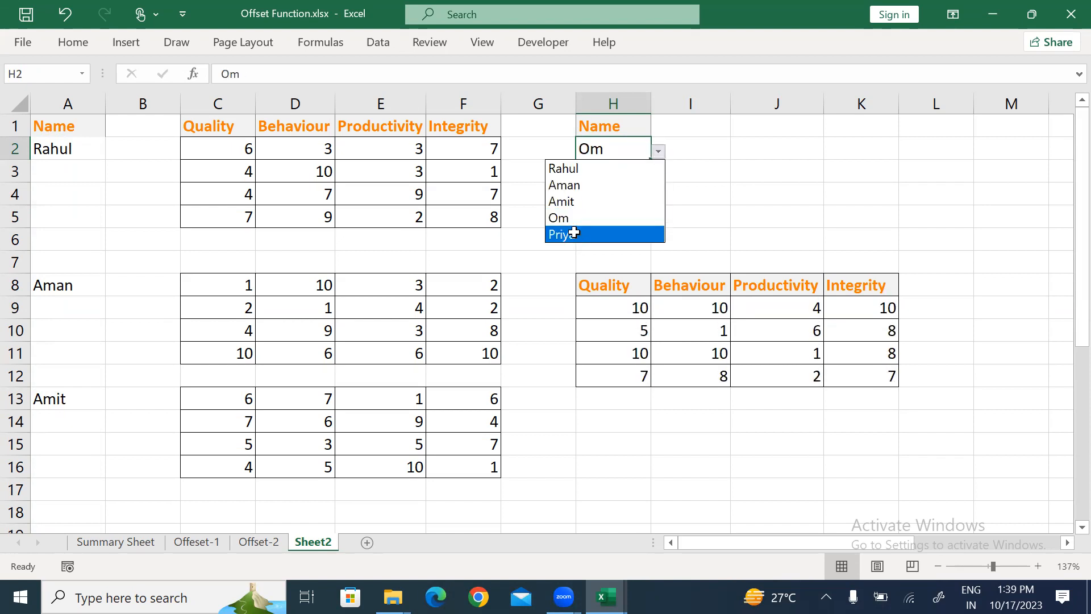
pyautogui.click(574, 233)
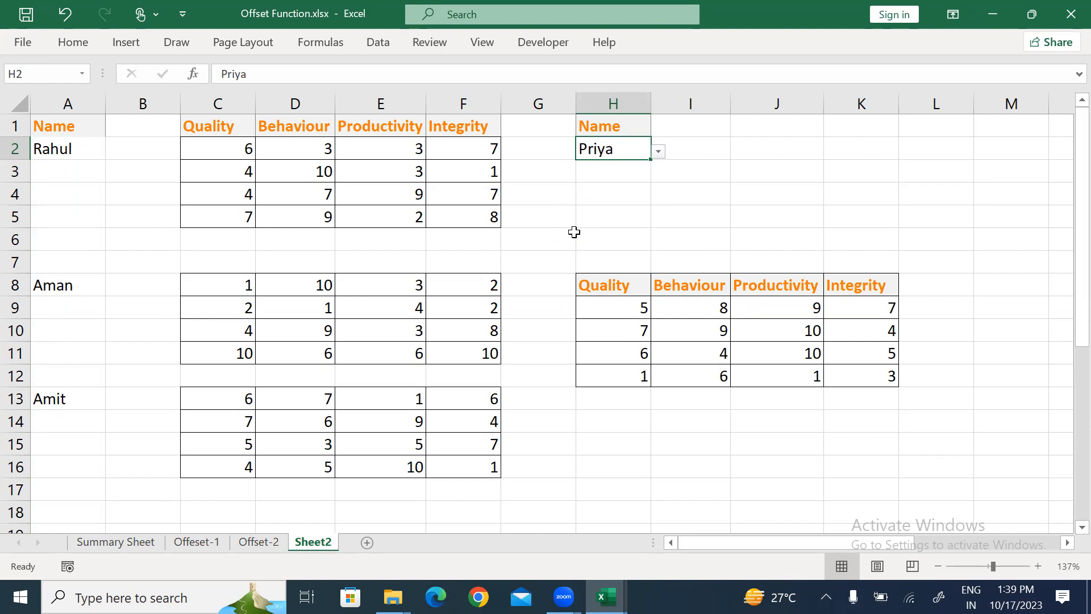
# - Switch the H2 selection to the second, the first and finally the fourth name in the list
pyautogui.click(658, 152)
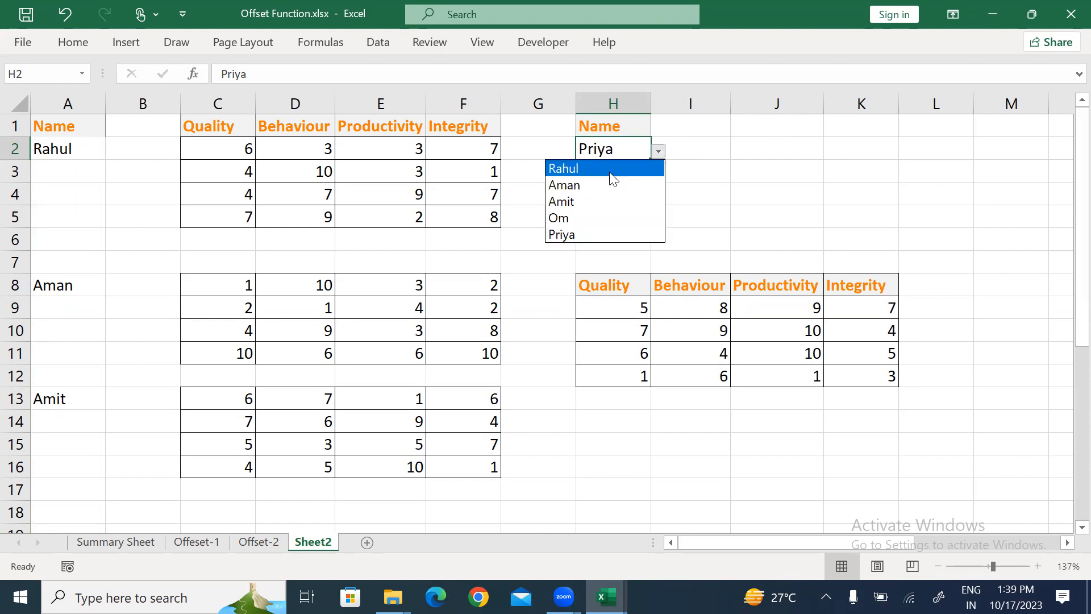
pyautogui.click(576, 184)
pyautogui.click(658, 152)
pyautogui.click(571, 169)
pyautogui.click(658, 152)
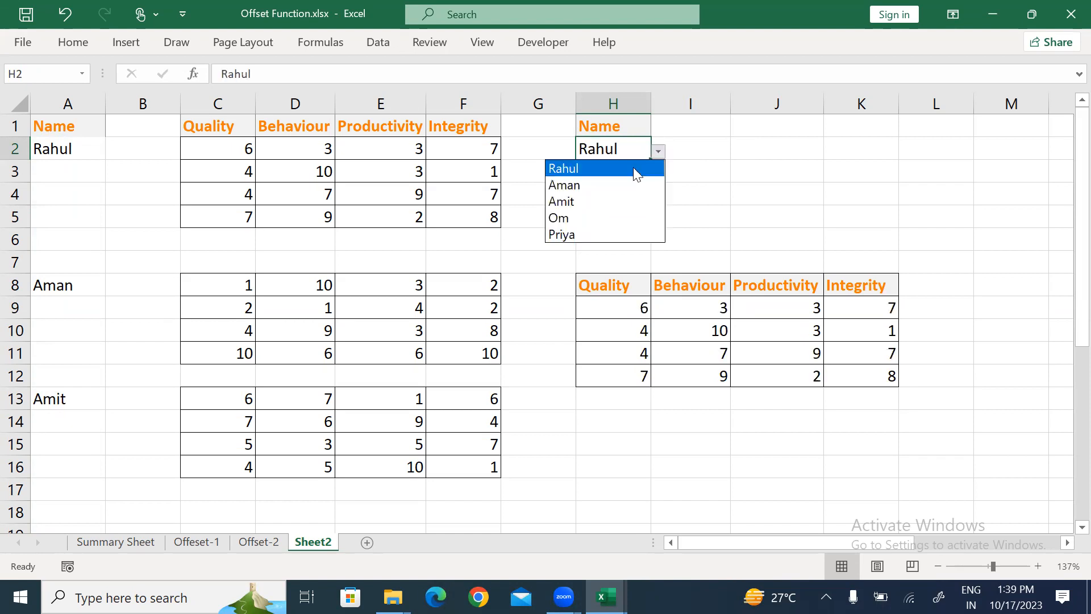
pyautogui.click(590, 213)
# - Clear the scores in H9:K12 and start a fresh OFFSET formula in H9
pyautogui.moveTo(600, 312); pyautogui.dragTo(864, 378)
pyautogui.press('Delete')
pyautogui.write('=')
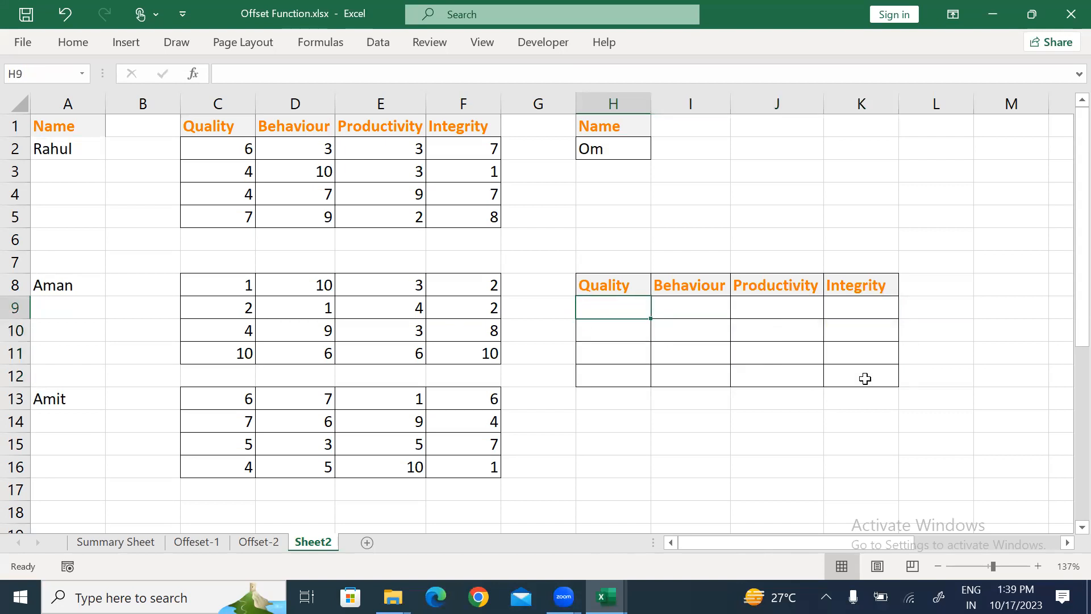
pyautogui.write('off')
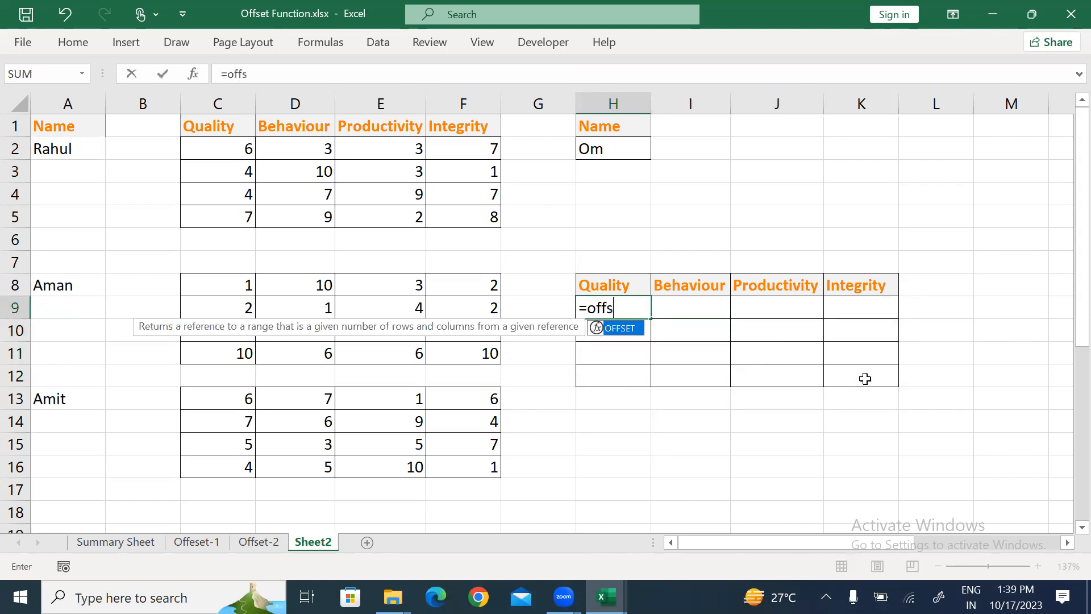
pyautogui.write('s')
pyautogui.press('Tab')
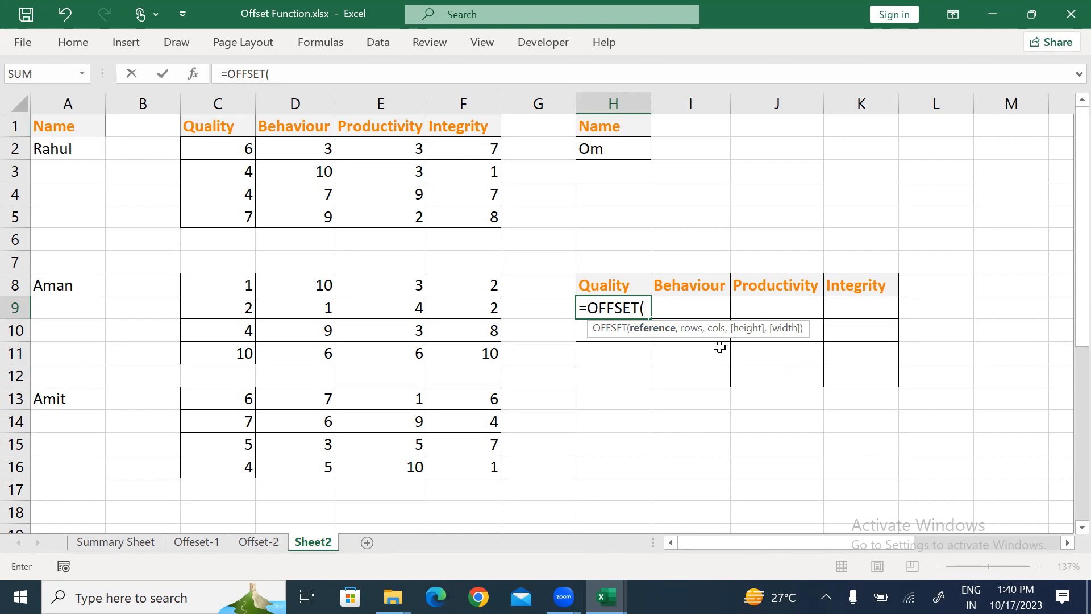
# - Nest an INDEX function as the OFFSET reference, with the absolute range $A$2:$A$28 as its array
pyautogui.write('Inde')
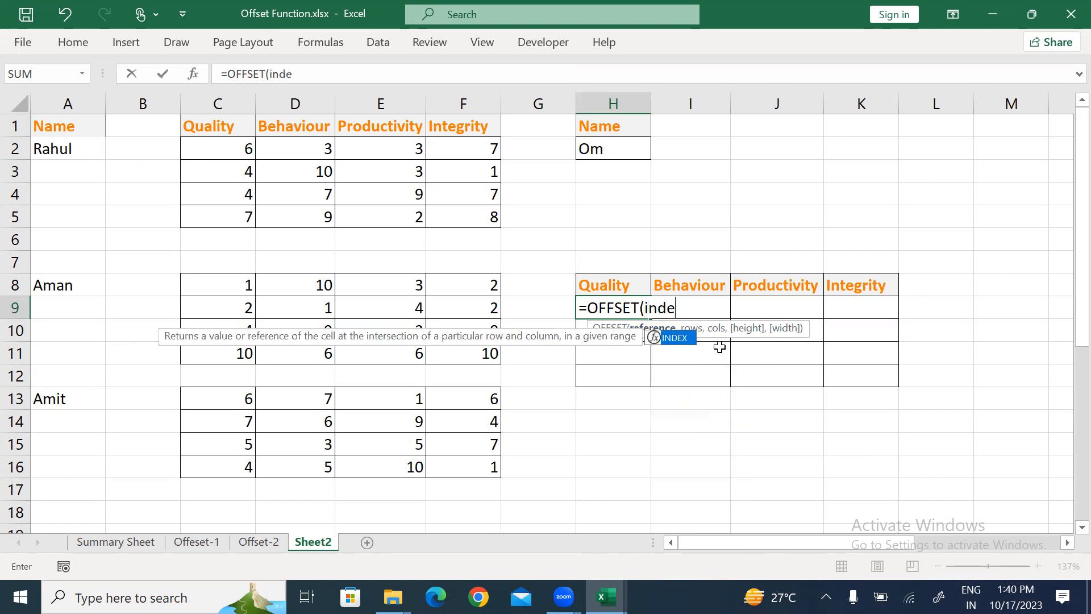
pyautogui.press('Tab')
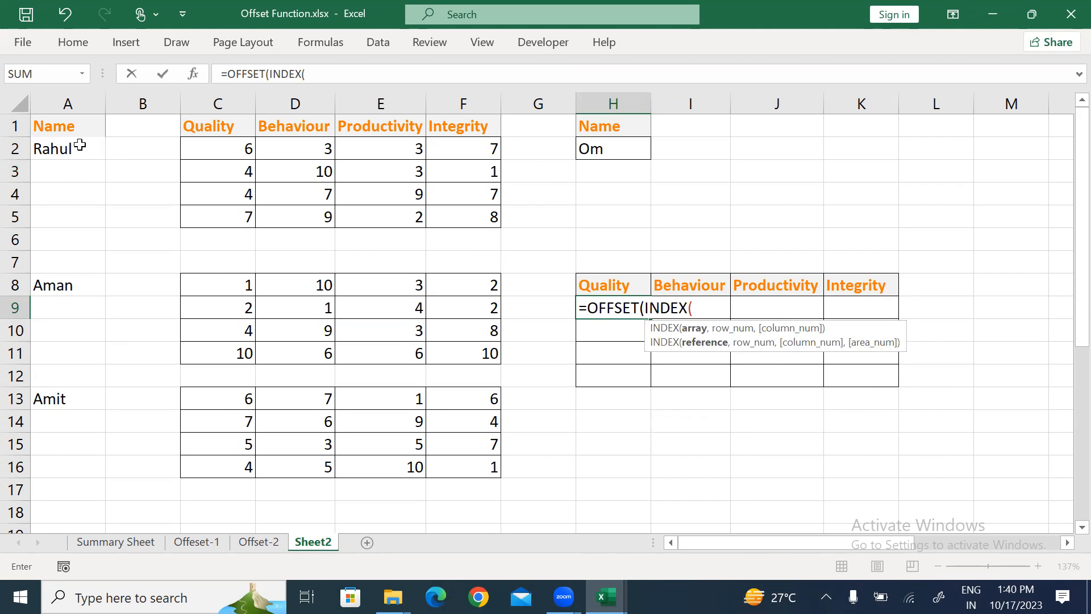
pyautogui.moveTo(79, 145); pyautogui.dragTo(85, 526)
pyautogui.press('F4')
pyautogui.write(',')
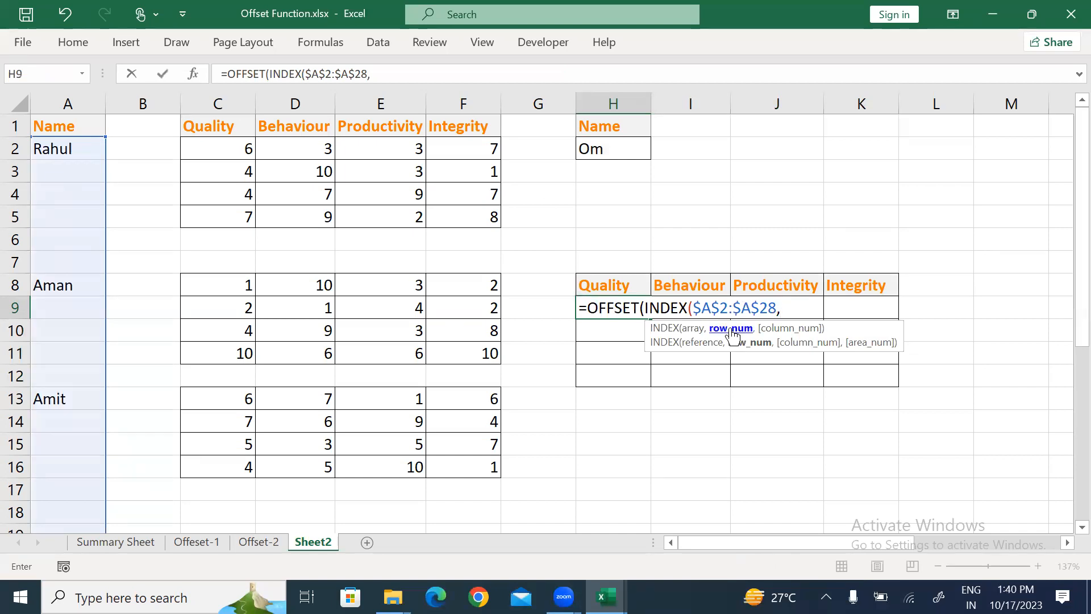
# - Use MATCH(H2,$A$2:$A$28,0) as the INDEX row number and close the INDEX without a column number
pyautogui.write('matc')
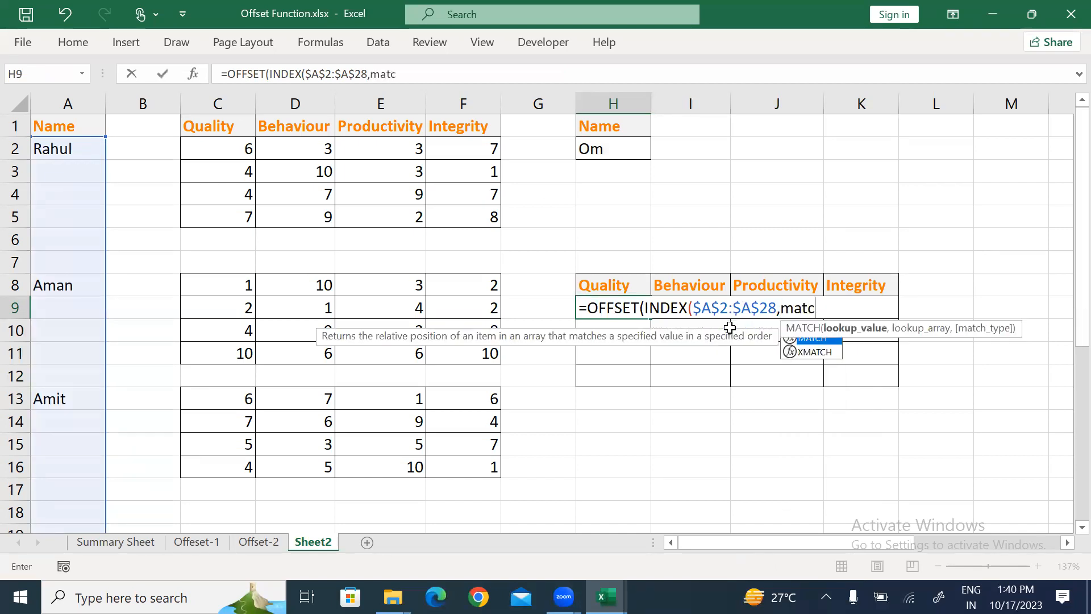
pyautogui.press('Tab')
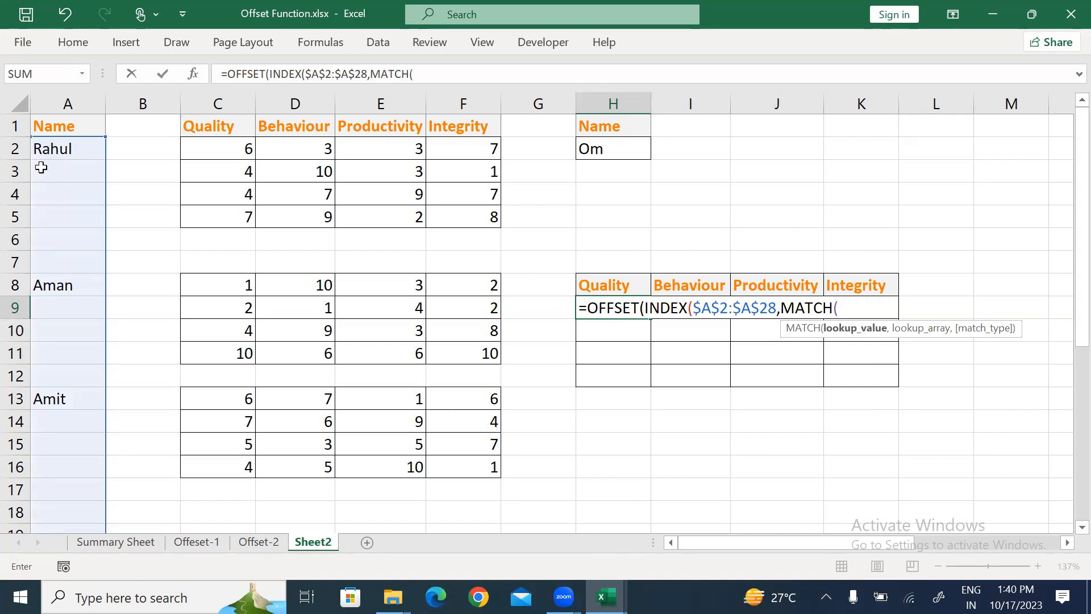
pyautogui.click(617, 152)
pyautogui.write(',')
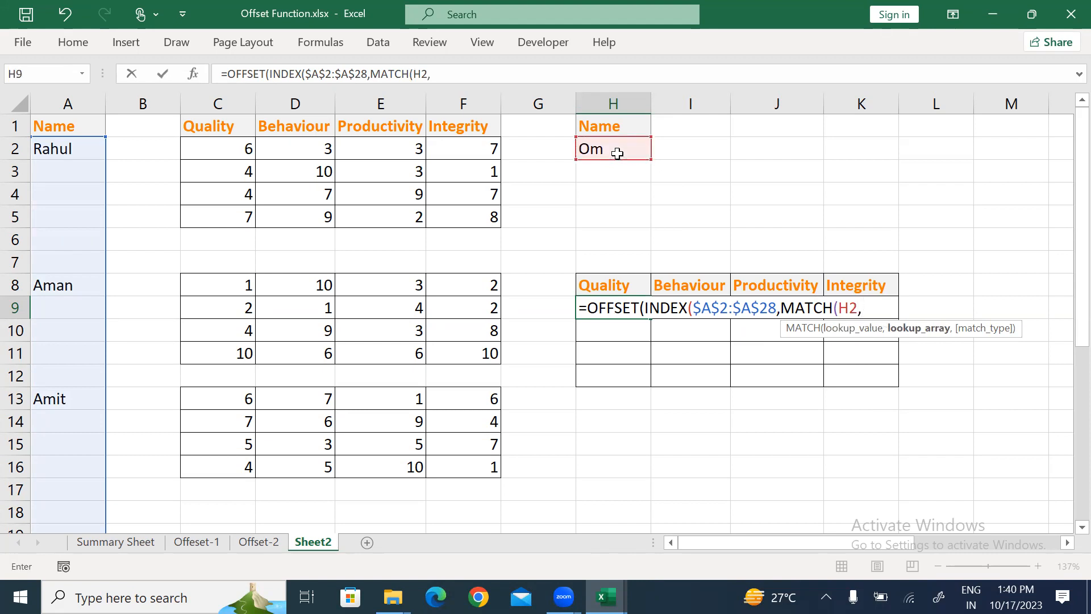
pyautogui.click(66, 162)
pyautogui.hotkey('ctrl', 'shift', 'Down')
pyautogui.hotkey('ctrl', 'shift', 'Down')
pyautogui.hotkey('ctrl', 'shift', 'Down')
pyautogui.hotkey('ctrl', 'shift', 'Down')
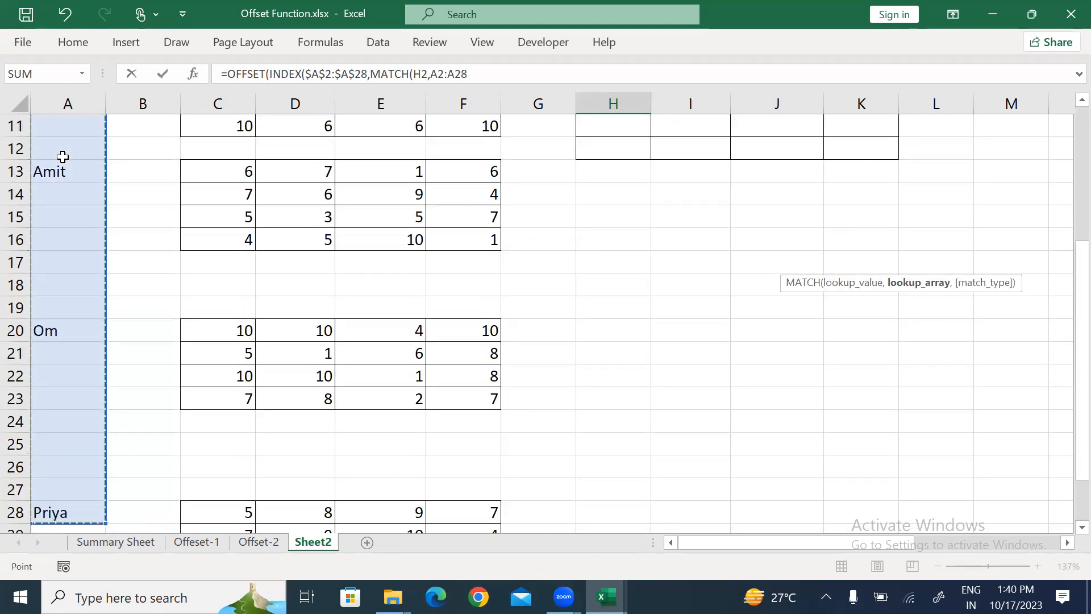
pyautogui.press('F4')
pyautogui.write(',0),')
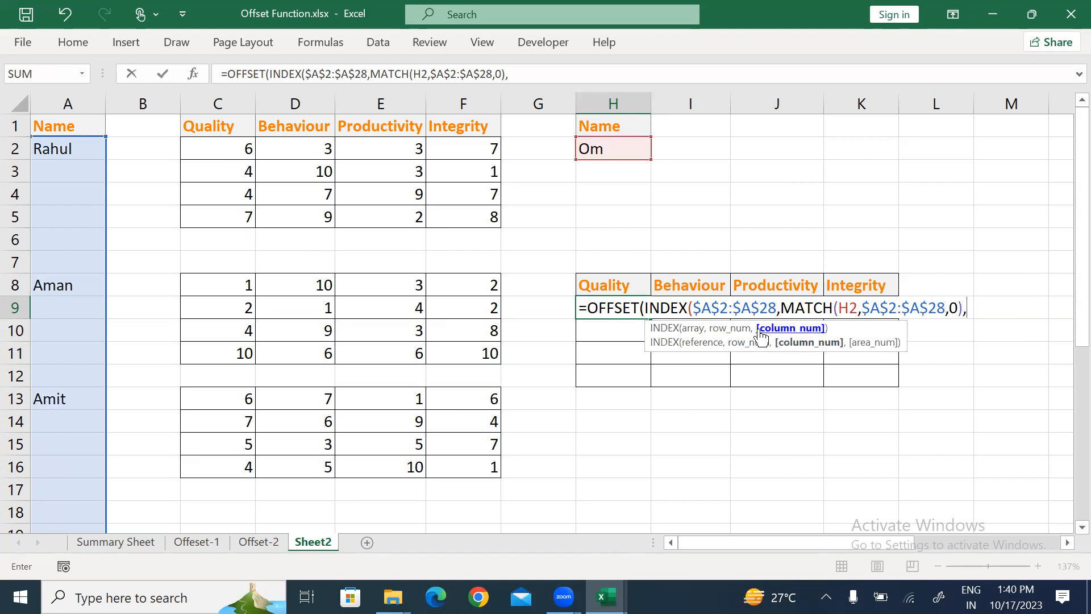
pyautogui.press('BackSpace')
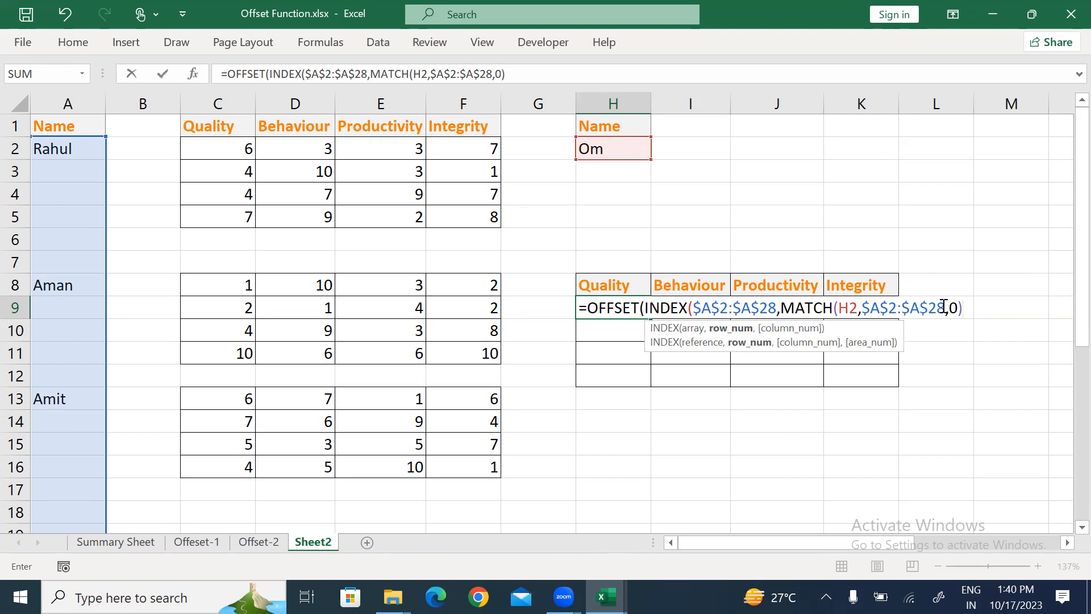
pyautogui.write('),')
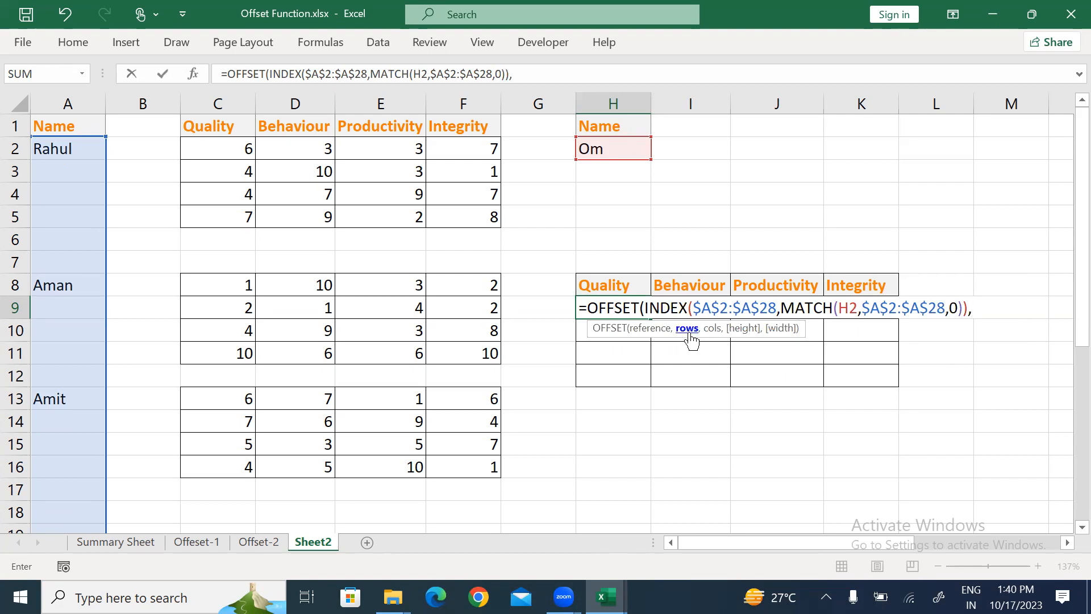
# - Complete the OFFSET in H9 with 0 rows, 2 columns, height 4 and width 4, enter it and return to H9
pyautogui.write('0,')
pyautogui.write(',')
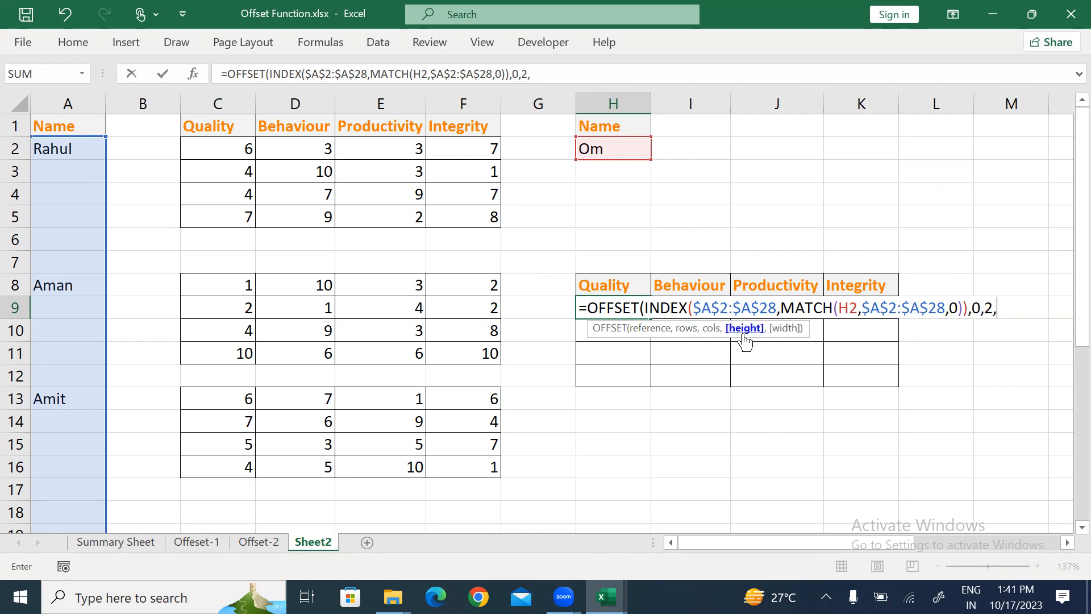
pyautogui.write('4,')
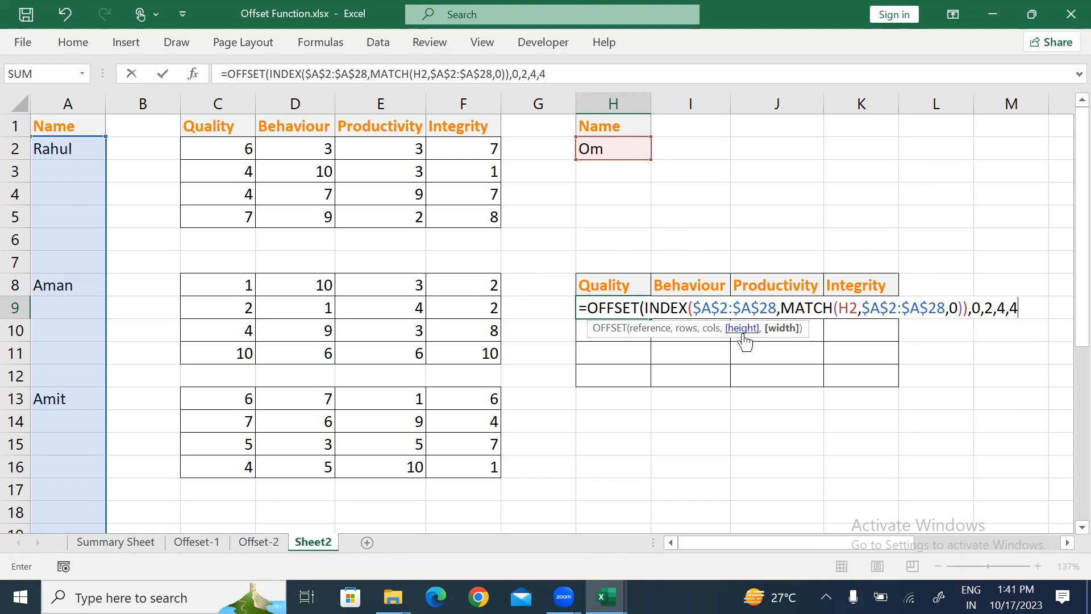
pyautogui.write('4)')
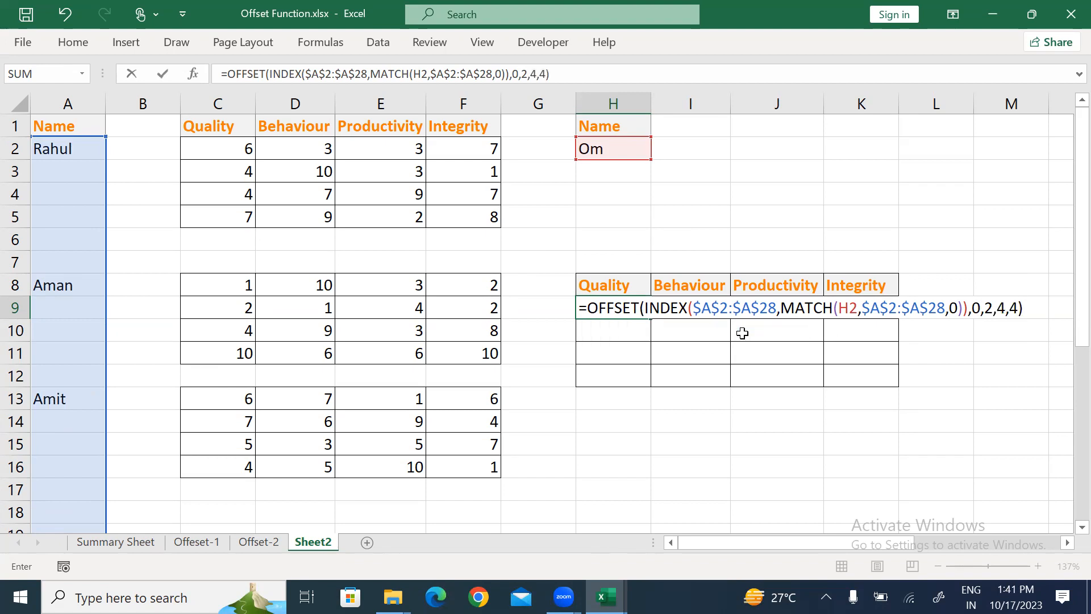
pyautogui.press('Return')
pyautogui.press('Up')
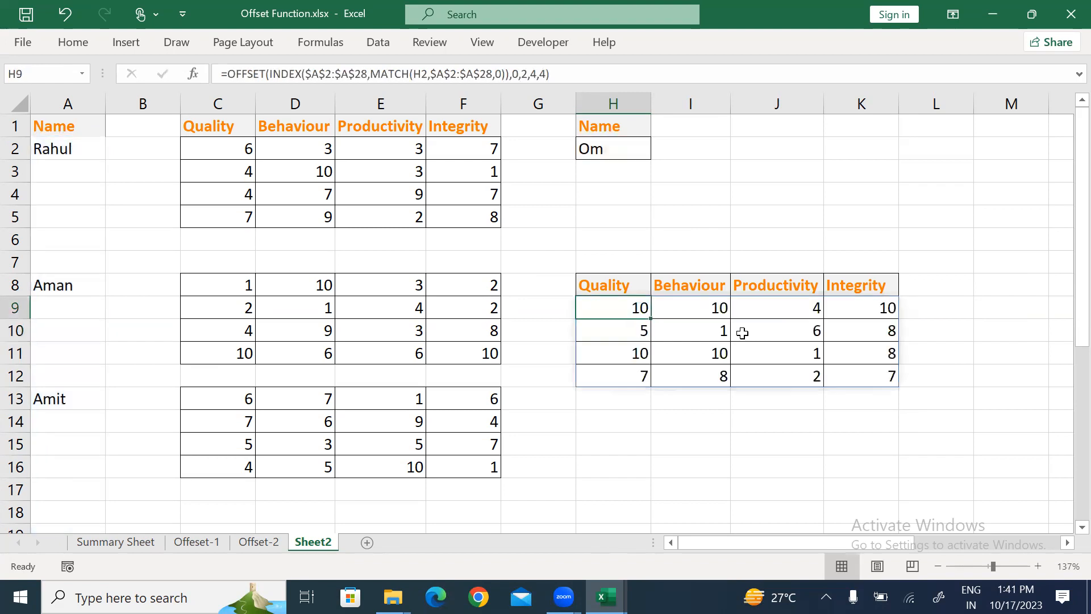
# - Test the rebuilt formula by choosing the second name in H2's drop-down list
pyautogui.click(615, 149)
pyautogui.click(658, 152)
pyautogui.click(575, 183)
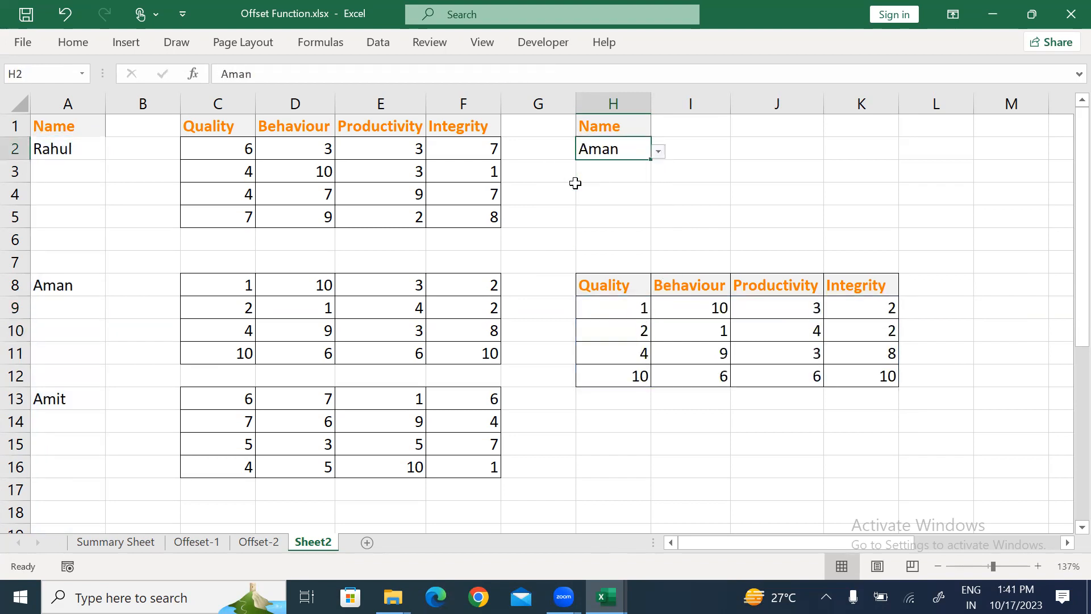
# - Start an INDEX formula in H4 with the absolute range $A$2:$A$28 as its array
pyautogui.click(606, 197)
pyautogui.write('=index')
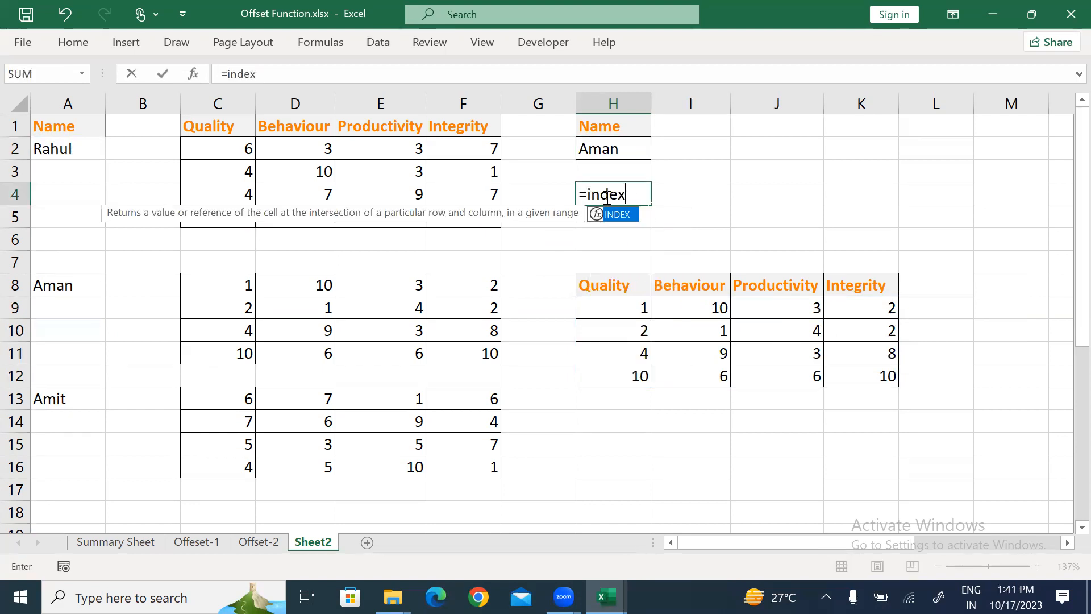
pyautogui.press('Tab')
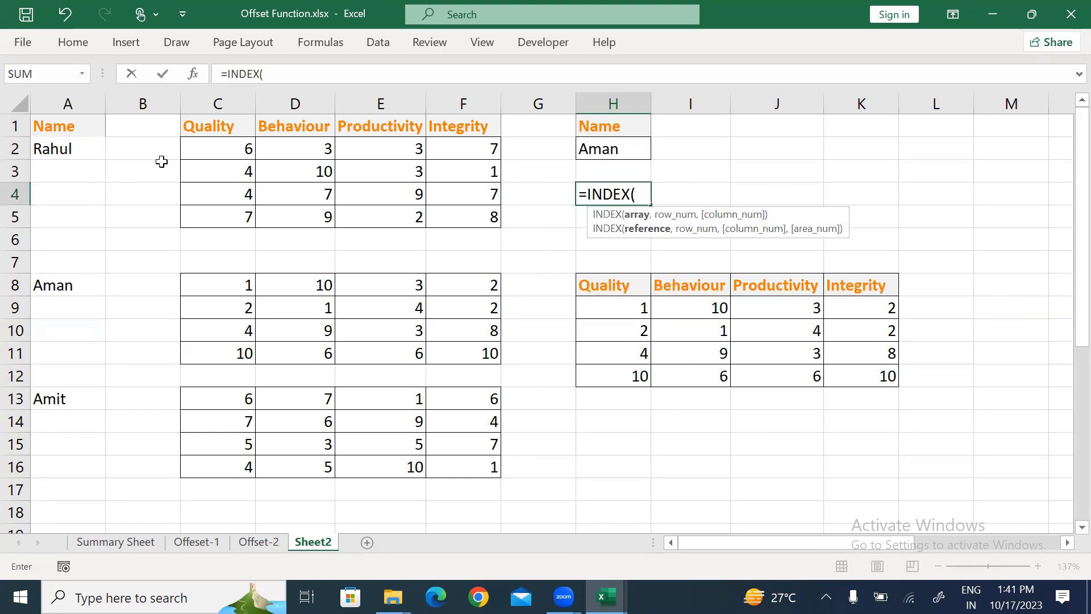
pyautogui.click(61, 149)
pyautogui.hotkey('ctrl', 'shift', 'Down')
pyautogui.hotkey('ctrl', 'shift', 'Down')
pyautogui.hotkey('ctrl', 'shift', 'Down')
pyautogui.hotkey('ctrl', 'shift', 'Down')
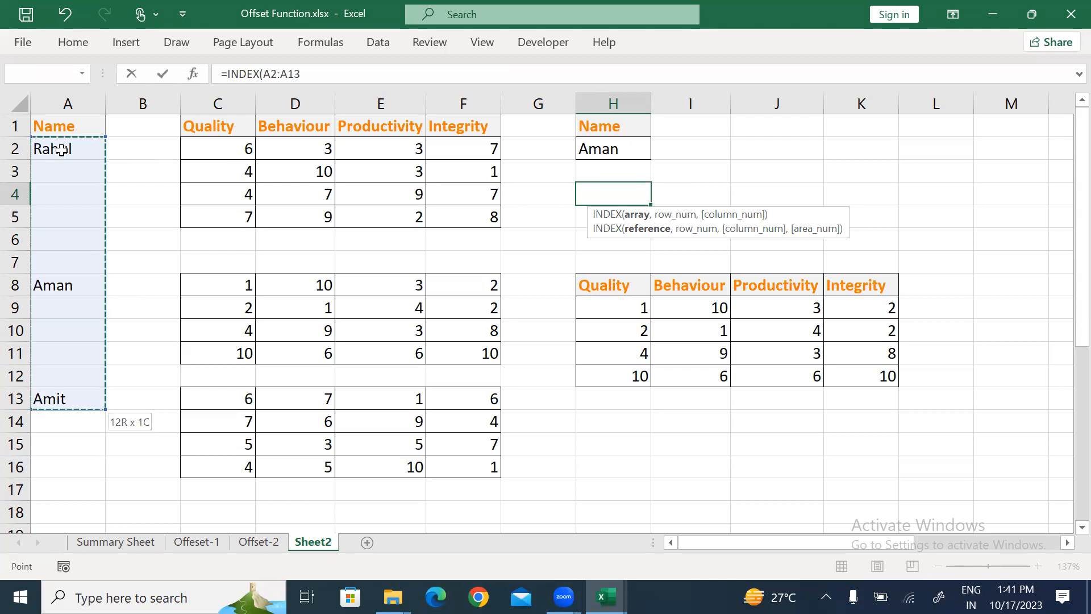
pyautogui.press('F4')
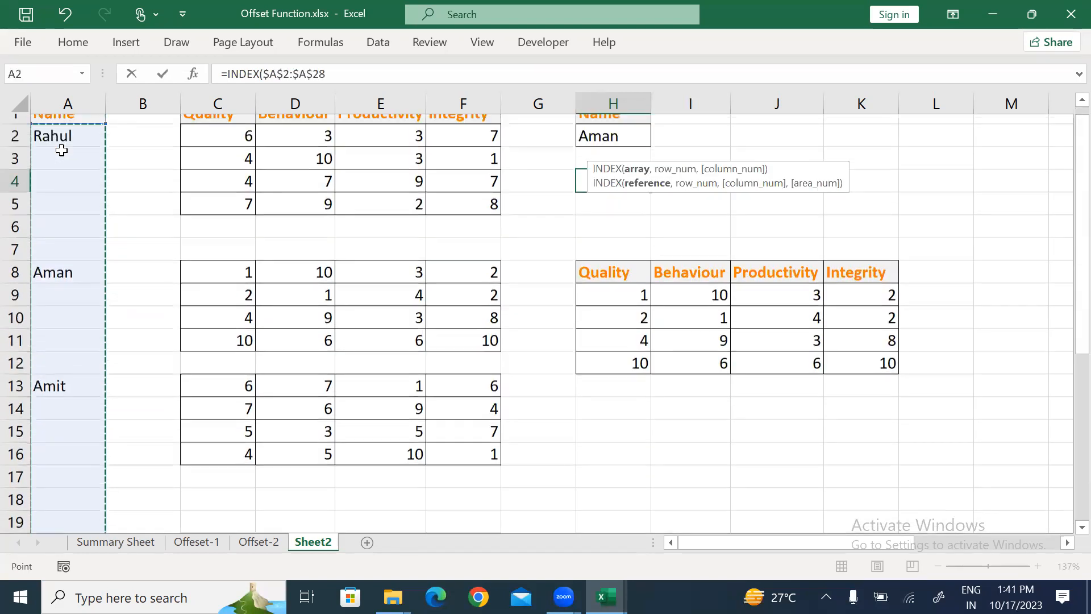
# - Complete the INDEX formula in H4 with MATCH(H2,$A$2:$A$28,0) as its row number and enter it
pyautogui.write(',matc')
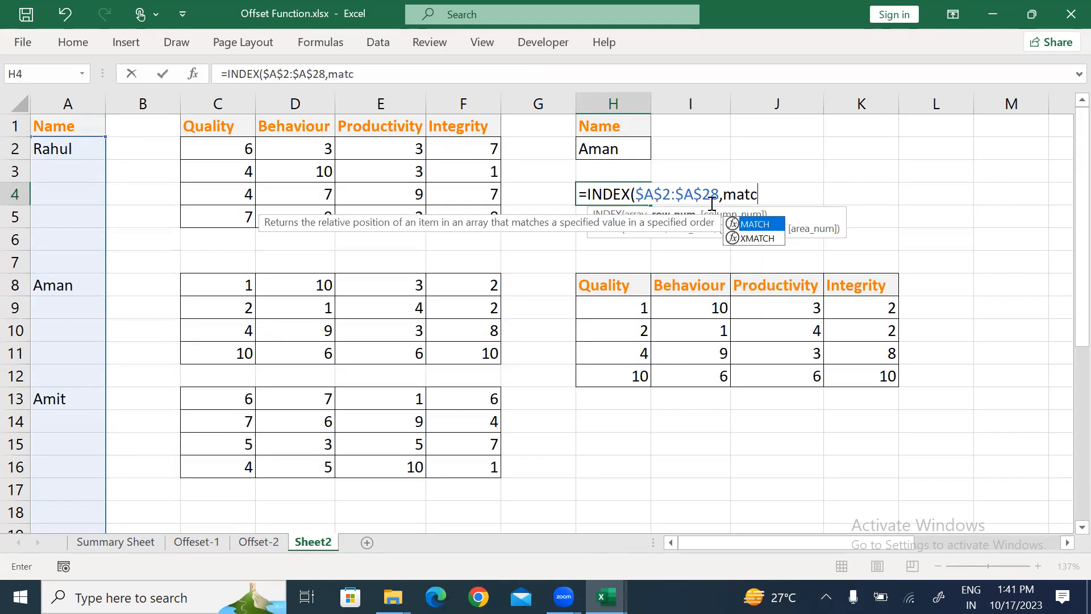
pyautogui.press('Tab')
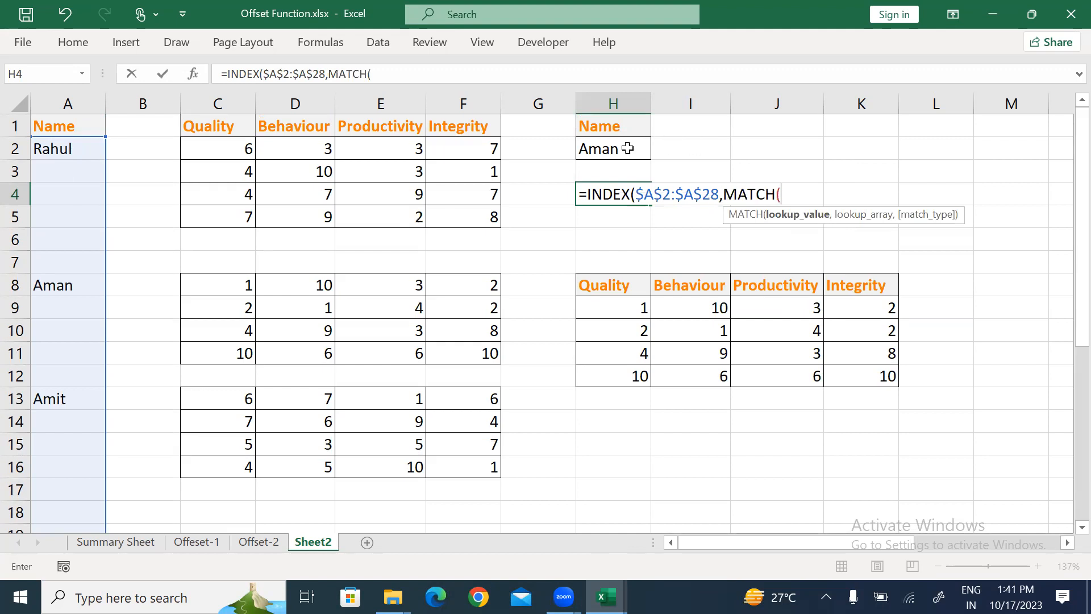
pyautogui.click(608, 147)
pyautogui.write(',')
pyautogui.moveTo(65, 144); pyautogui.dragTo(69, 526)
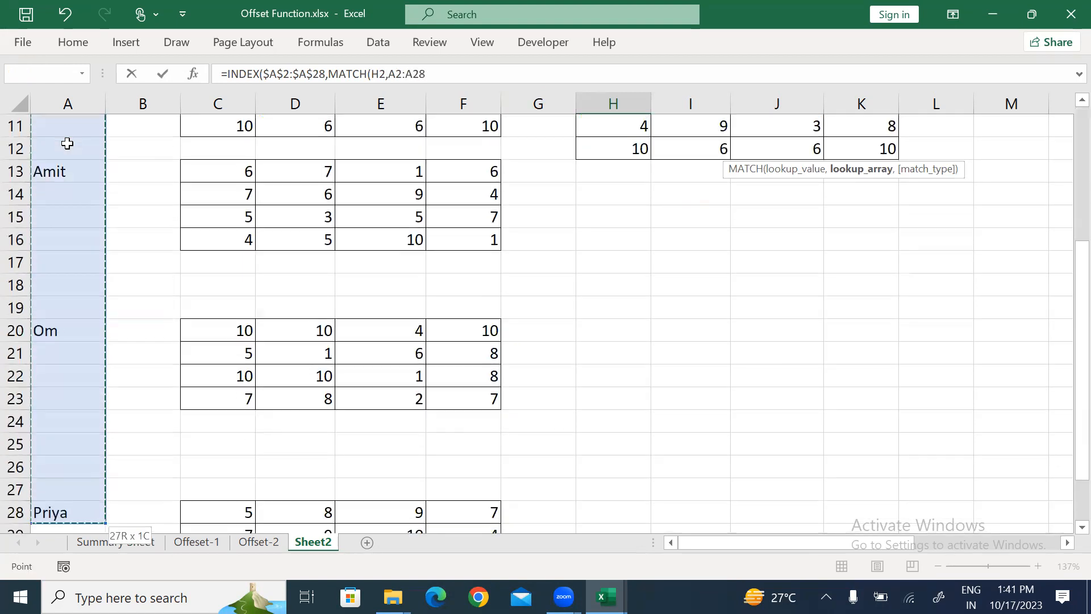
pyautogui.press('F4')
pyautogui.write(',0)')
pyautogui.press('Return')
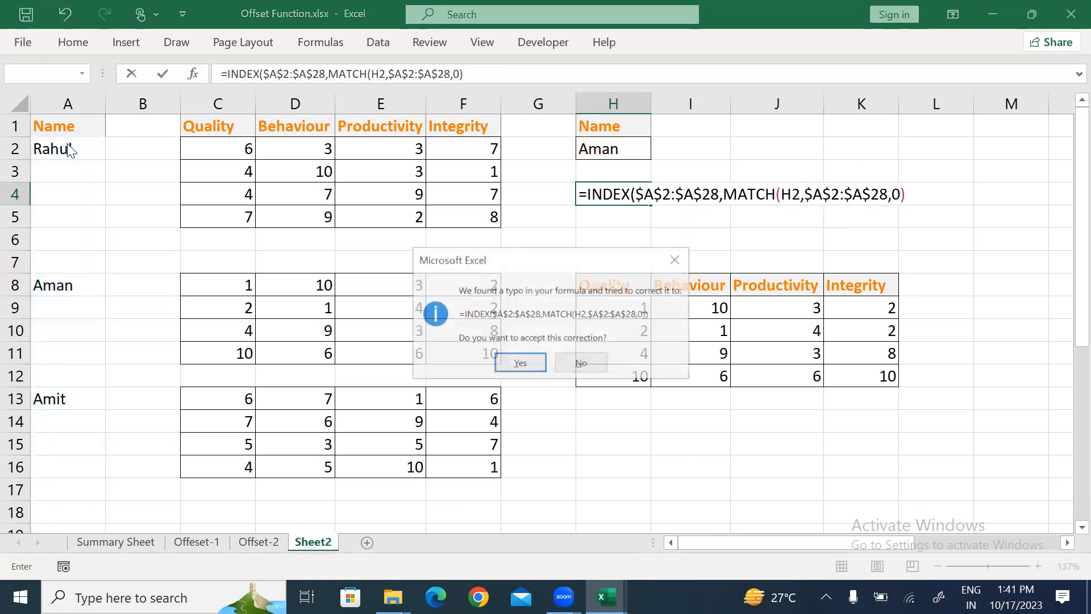
pyautogui.press('Return')
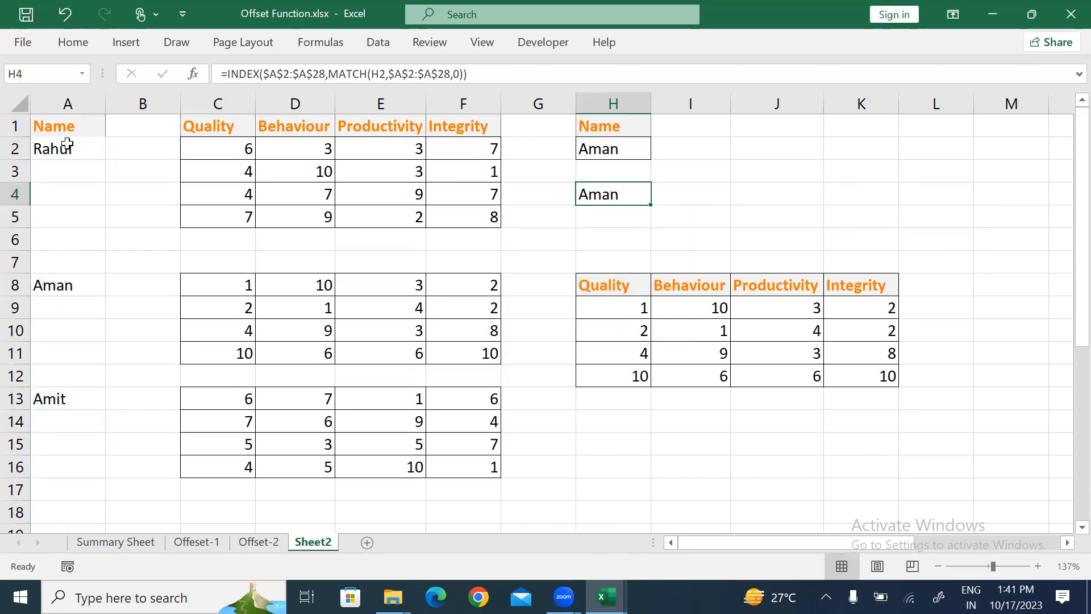
# - Test the H4 formula by choosing the first, fourth and fifth names in turn from H2's drop-down list
pyautogui.click(617, 145)
pyautogui.click(658, 151)
pyautogui.click(567, 167)
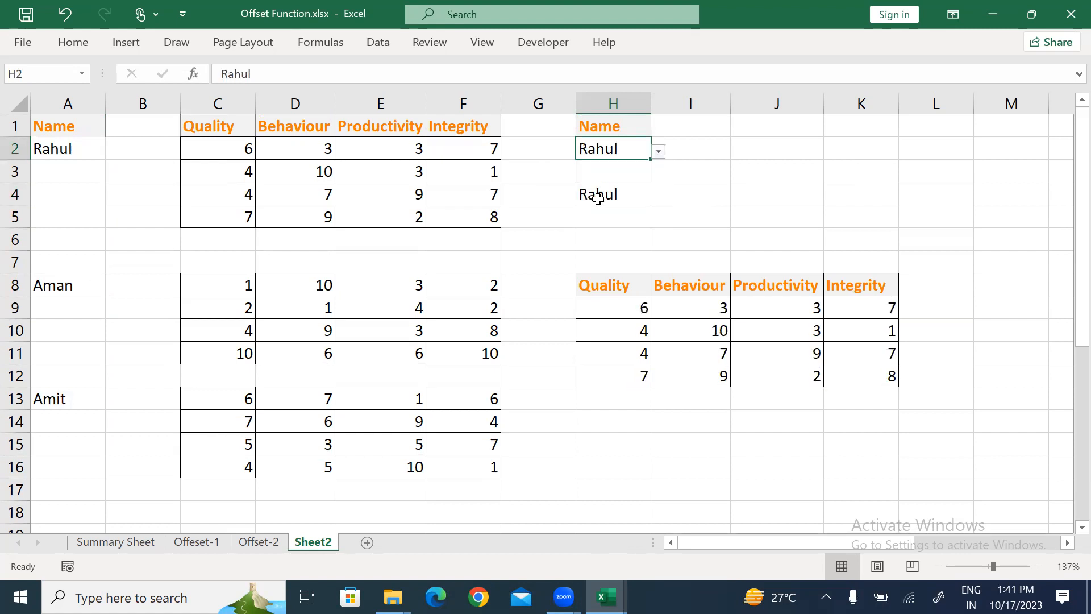
pyautogui.click(597, 197)
pyautogui.click(629, 153)
pyautogui.click(658, 151)
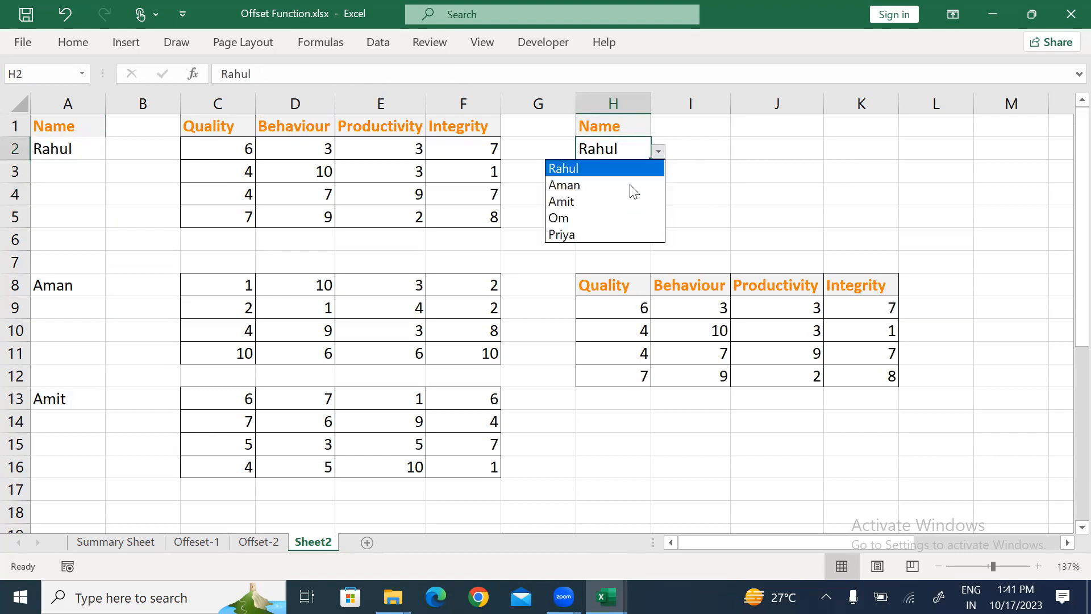
pyautogui.click(603, 218)
pyautogui.click(658, 152)
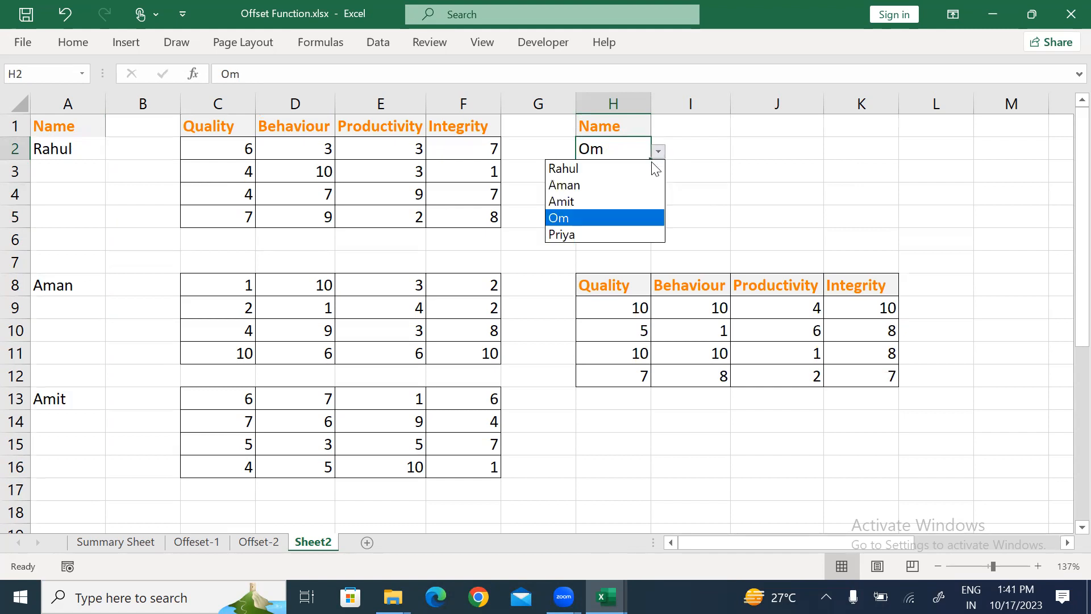
pyautogui.click(585, 236)
pyautogui.click(617, 189)
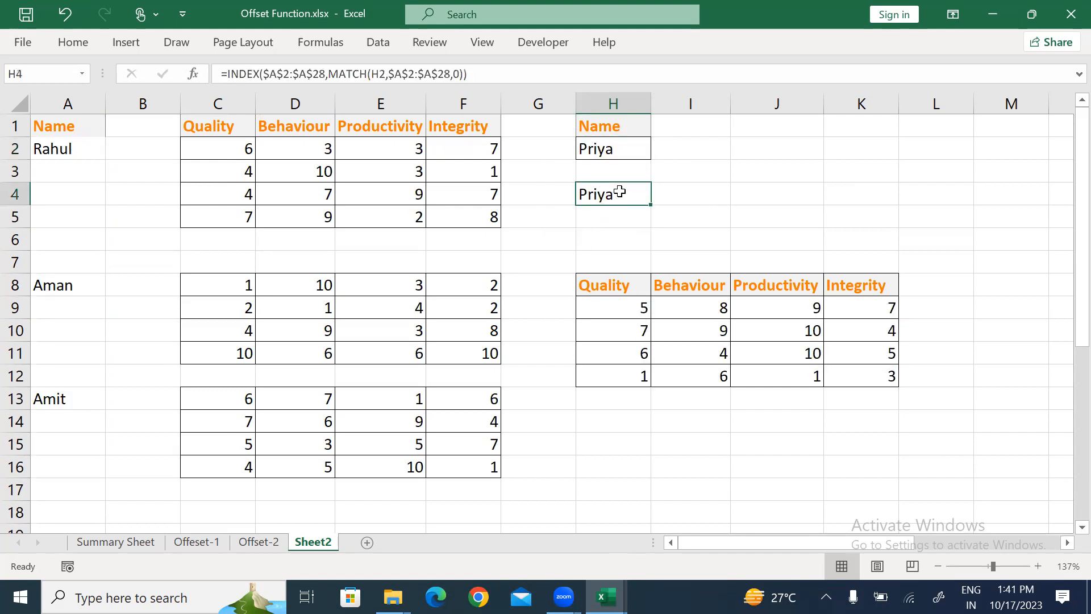
# - Review the INDEX-MATCH formula in H4 and the same expression inside the OFFSET formula in H9
pyautogui.doubleClick(617, 190)
pyautogui.moveTo(596, 191); pyautogui.dragTo(878, 190)
pyautogui.press('Return')
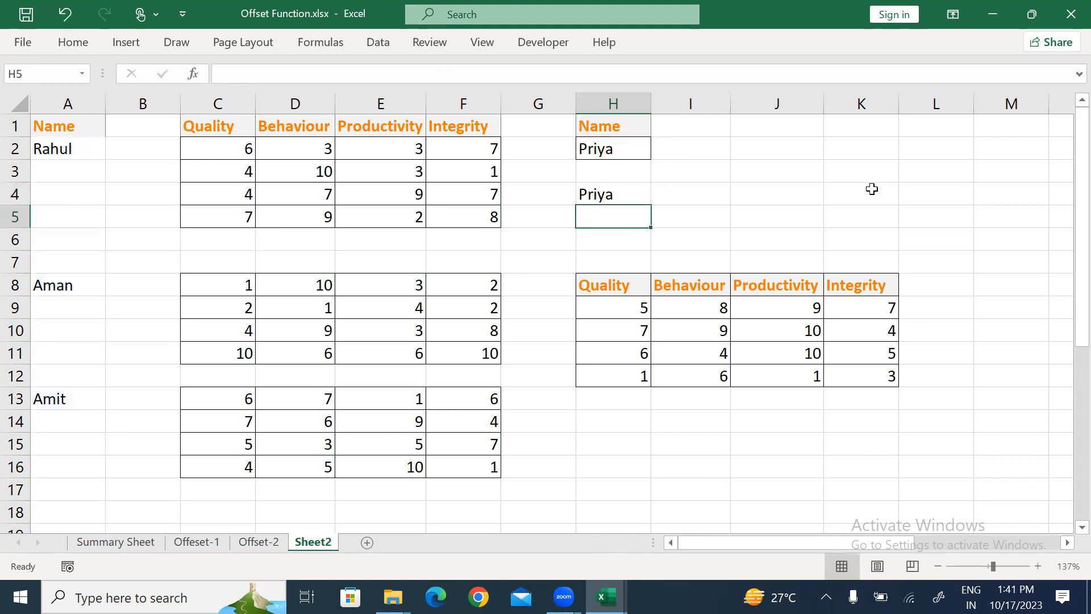
pyautogui.click(602, 306)
pyautogui.doubleClick(616, 307)
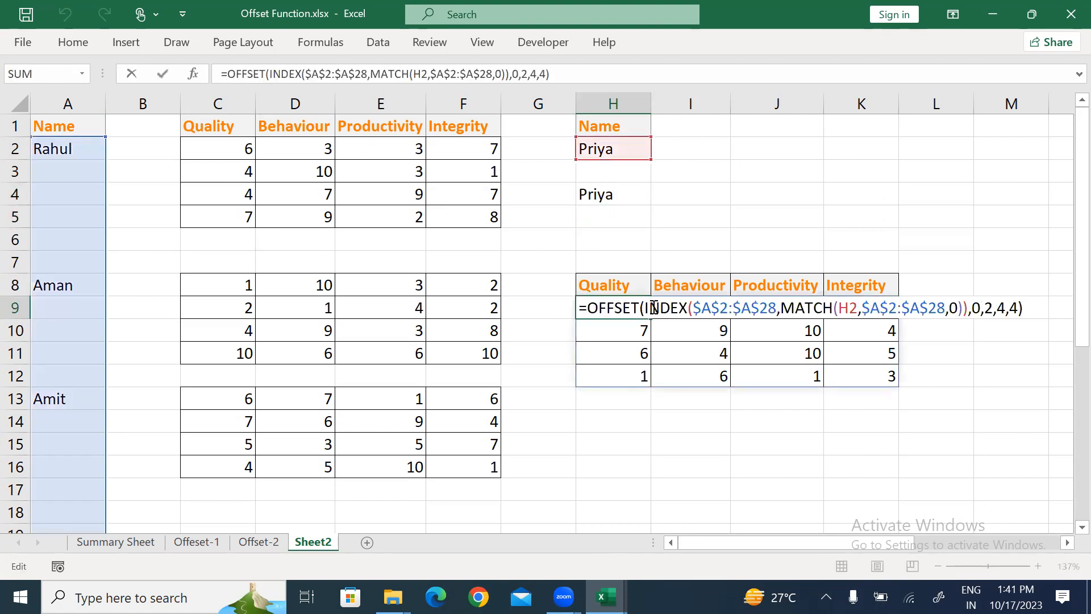
pyautogui.moveTo(647, 307); pyautogui.dragTo(966, 312)
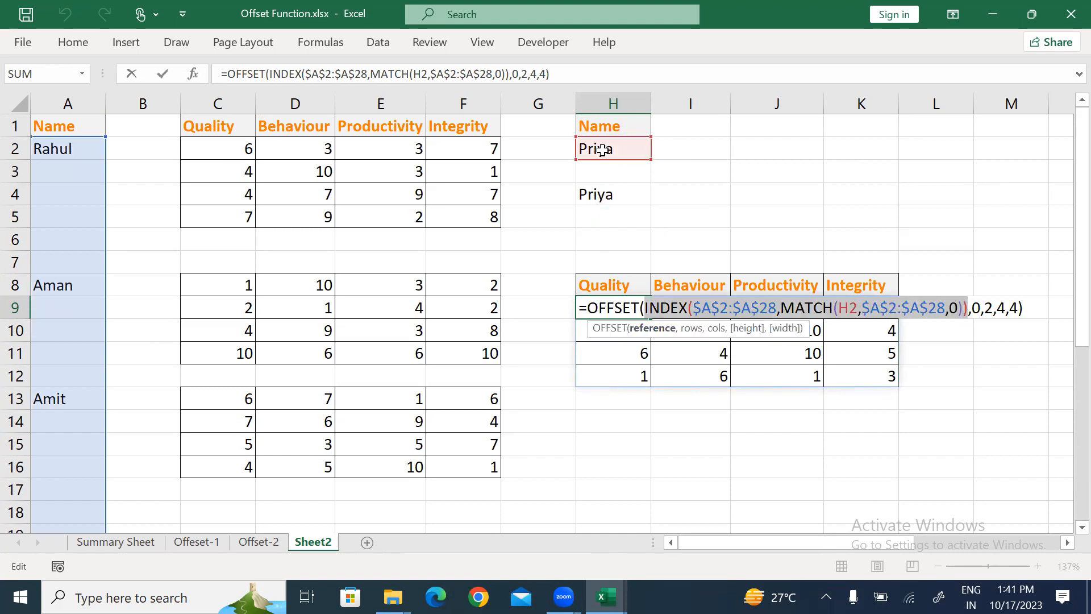
pyautogui.press('Escape')
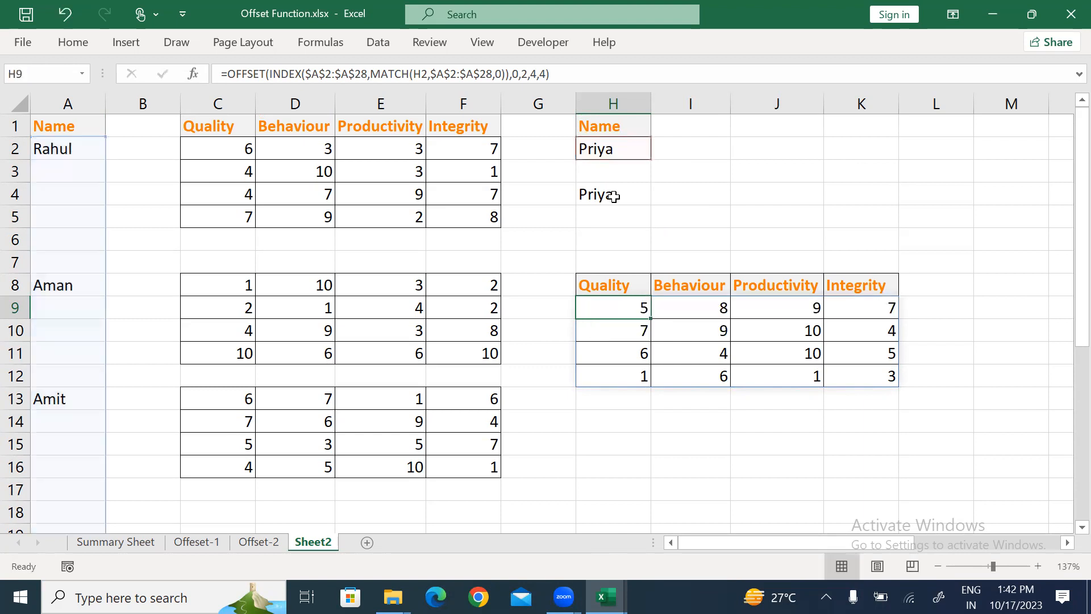
# - Trace the offset from the name in A28 two columns across to the 4-by-4 score block C28:F31
pyautogui.click(75, 366)
pyautogui.hotkey('ctrl', 'Down')
pyautogui.hotkey('ctrl', 'Down')
pyautogui.hotkey('ctrl', 'Down')
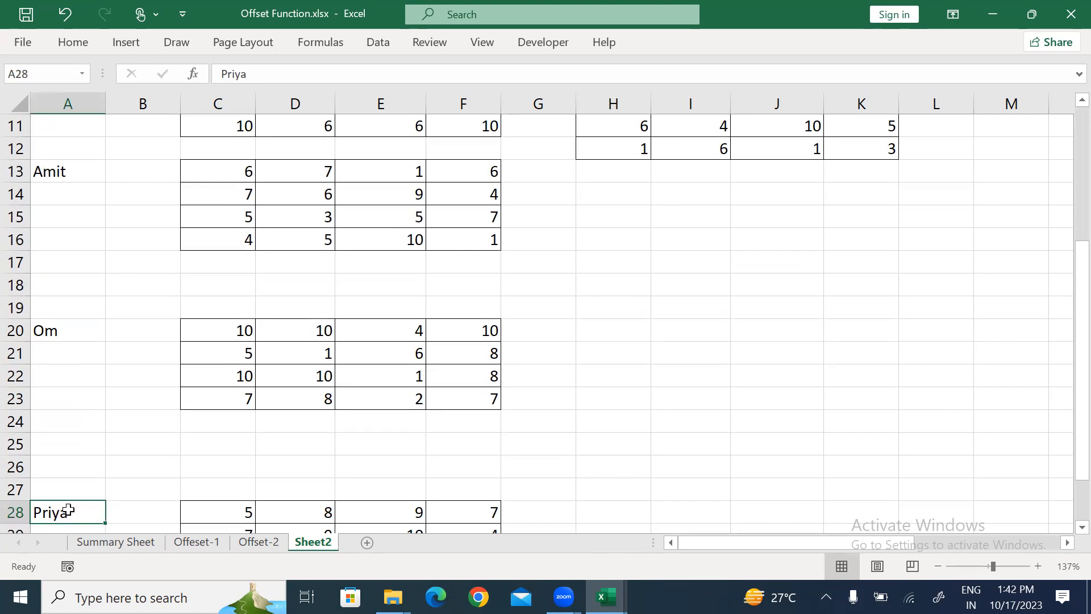
pyautogui.click(192, 514)
pyautogui.click(146, 513)
pyautogui.click(230, 504)
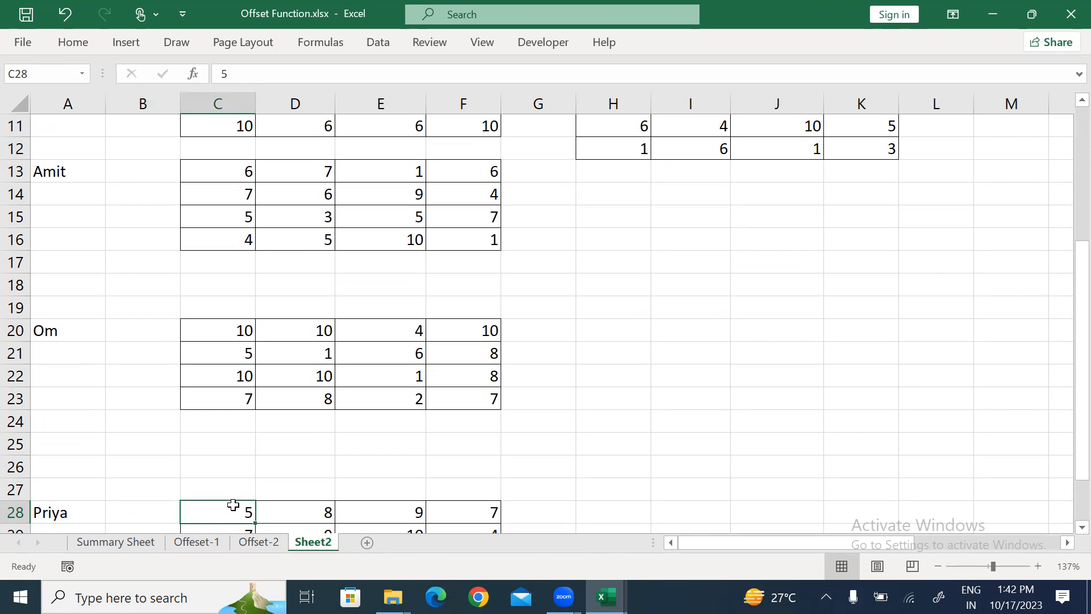
pyautogui.hotkey('ctrl', 'shift', 'Right')
pyautogui.hotkey('ctrl', 'shift', 'Down')
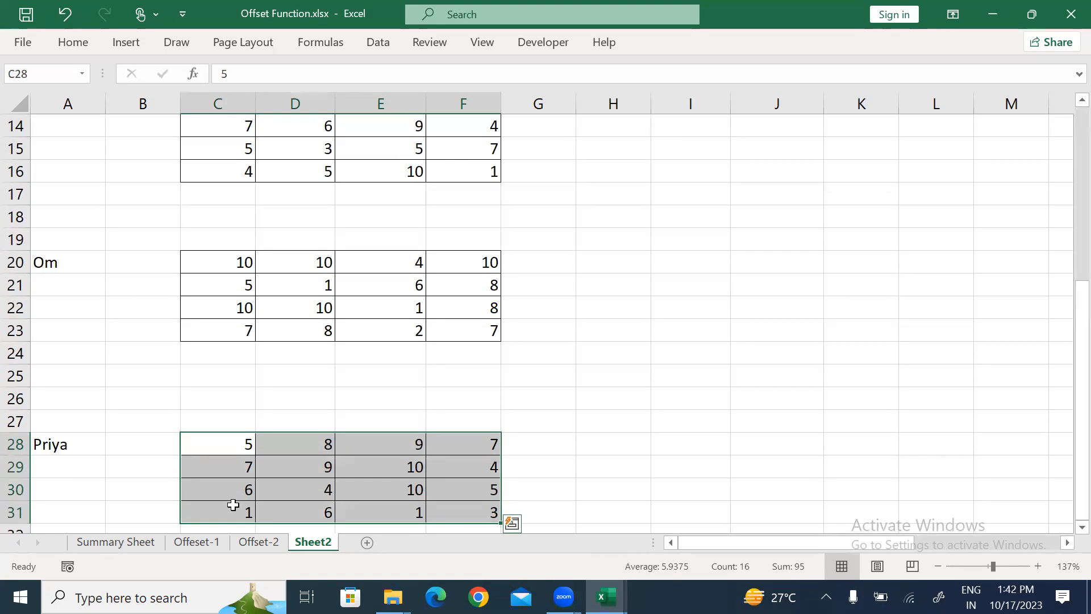
# - Trace the same offset from the name in A20 to the score block C20:F23
pyautogui.click(46, 258)
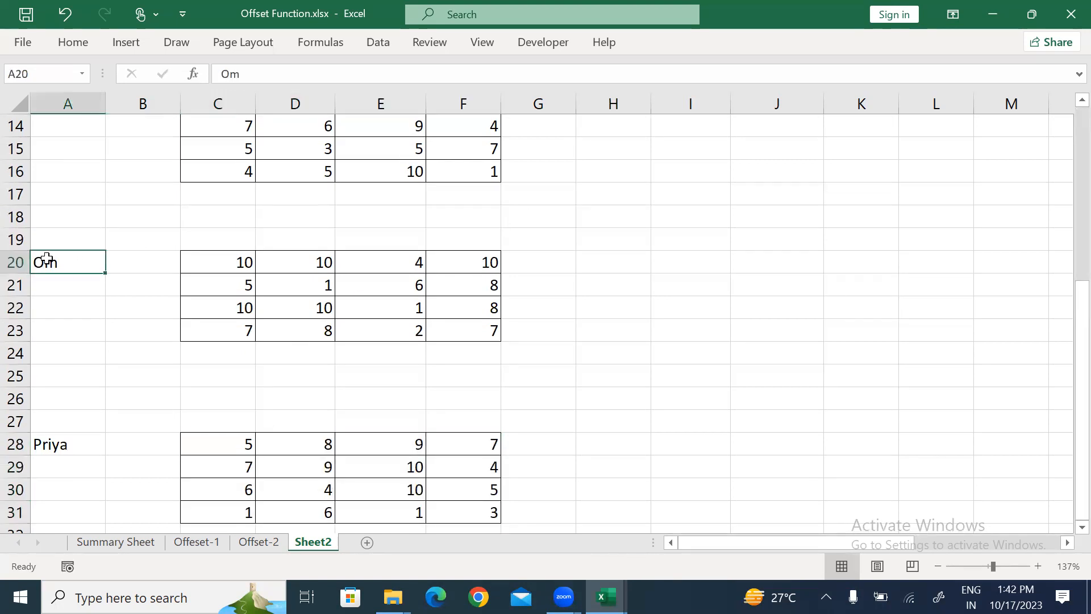
pyautogui.click(129, 258)
pyautogui.click(205, 260)
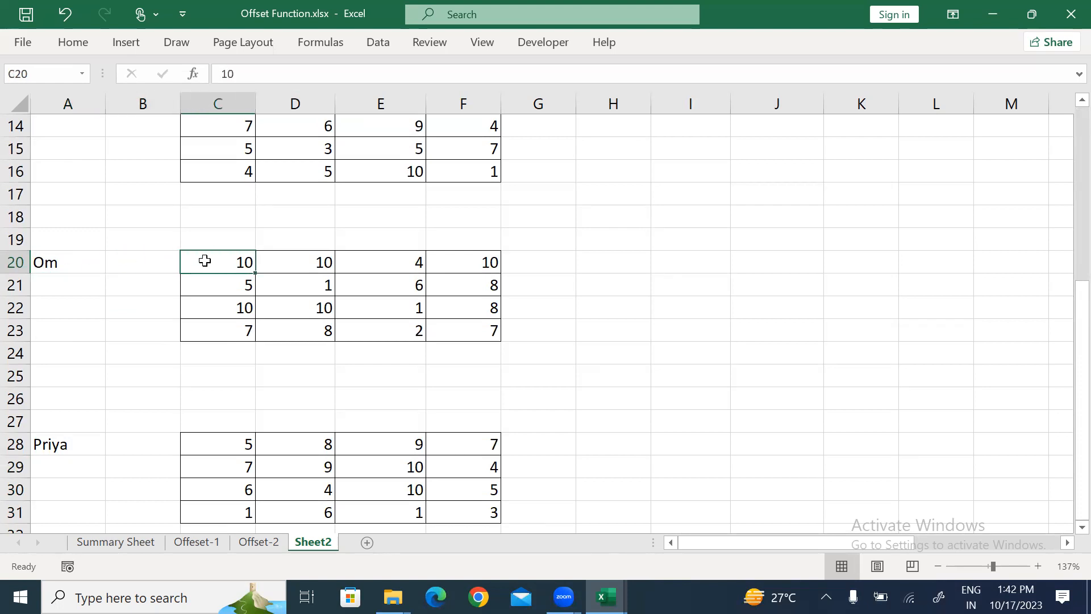
pyautogui.moveTo(204, 260); pyautogui.dragTo(493, 332)
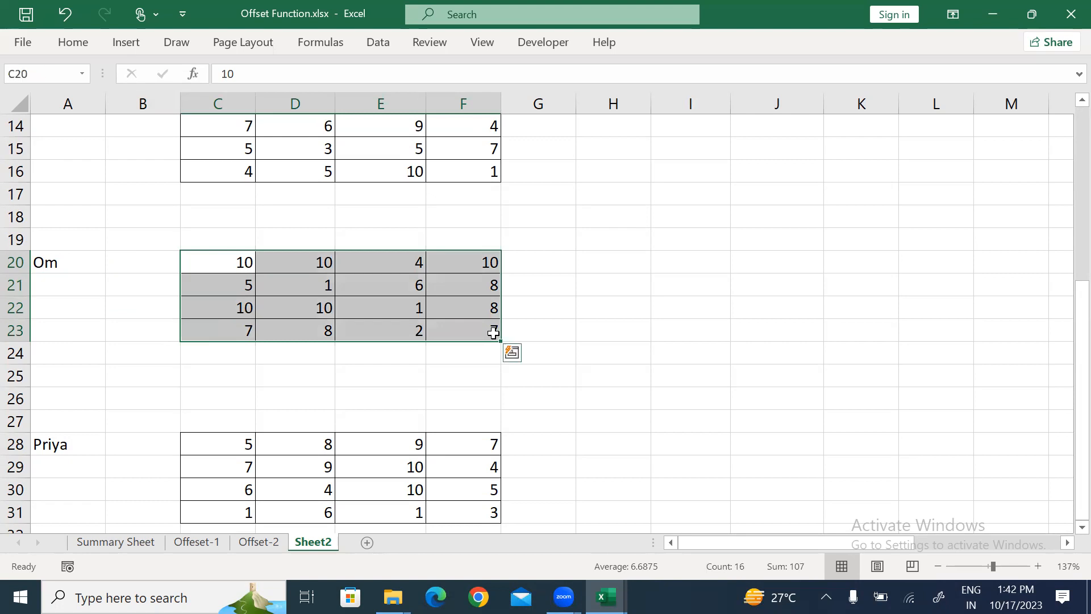
# - Define the score block C2:F5 as a named range, using the name in A2
pyautogui.click(679, 323)
pyautogui.hotkey('ctrl', 'Up')
pyautogui.hotkey('ctrl', 'Up')
pyautogui.hotkey('ctrl', 'Up')
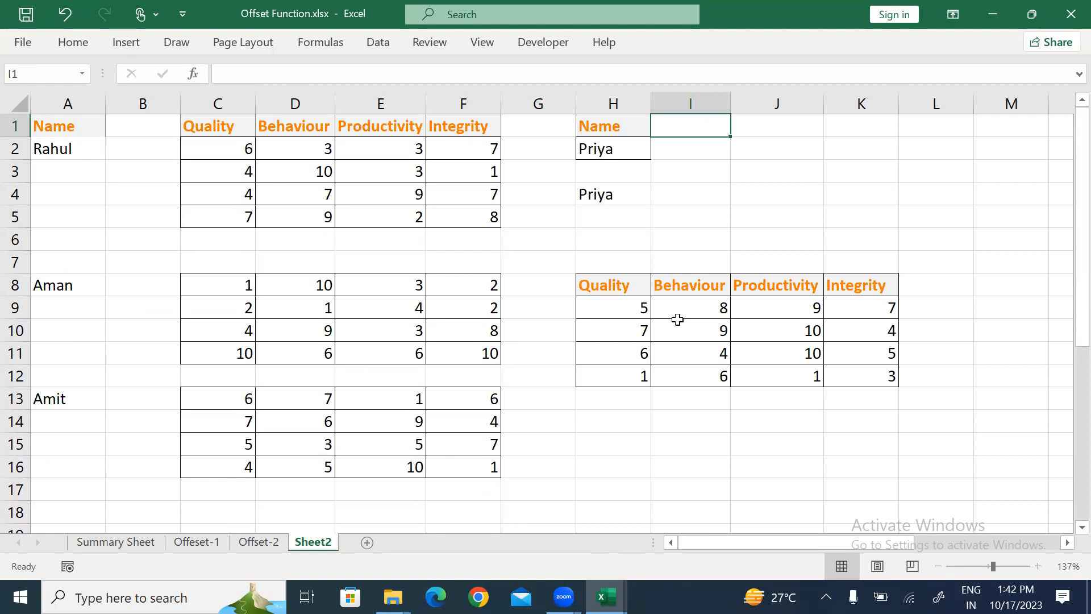
pyautogui.press('Left')
pyautogui.press('Left')
pyautogui.press('Left')
pyautogui.press('Left')
pyautogui.press('Left')
pyautogui.press('Left')
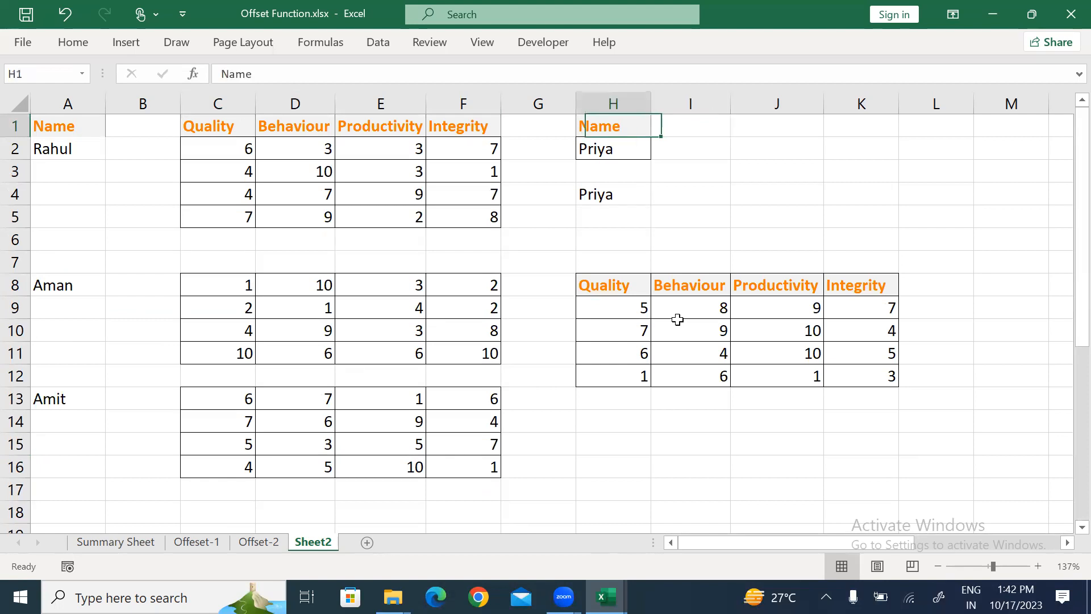
pyautogui.press('Down')
pyautogui.hotkey('ctrl', 'shift', 'Right')
pyautogui.hotkey('ctrl', 'shift', 'Down')
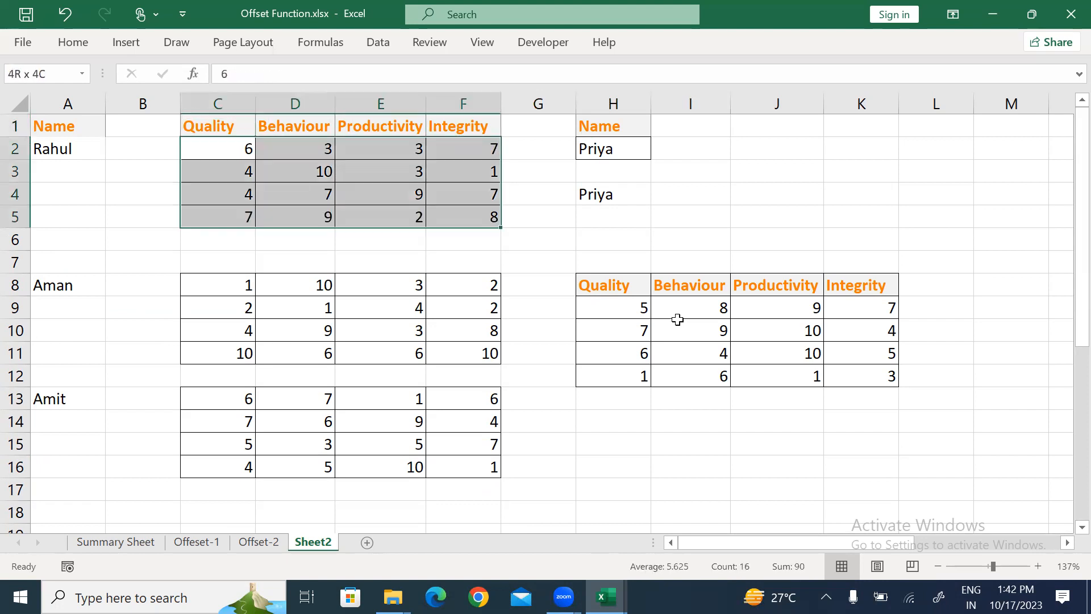
pyautogui.click(50, 79)
pyautogui.write('Rahul')
pyautogui.press('Return')
# - Define the score block C8:F11 as a named range, using the name in A8
pyautogui.press('Down')
pyautogui.press('Down')
pyautogui.press('Down')
pyautogui.press('Down')
pyautogui.press('Down')
pyautogui.press('Down')
pyautogui.hotkey('ctrl', 'shift', 'Right')
pyautogui.hotkey('ctrl', 'shift', 'Down')
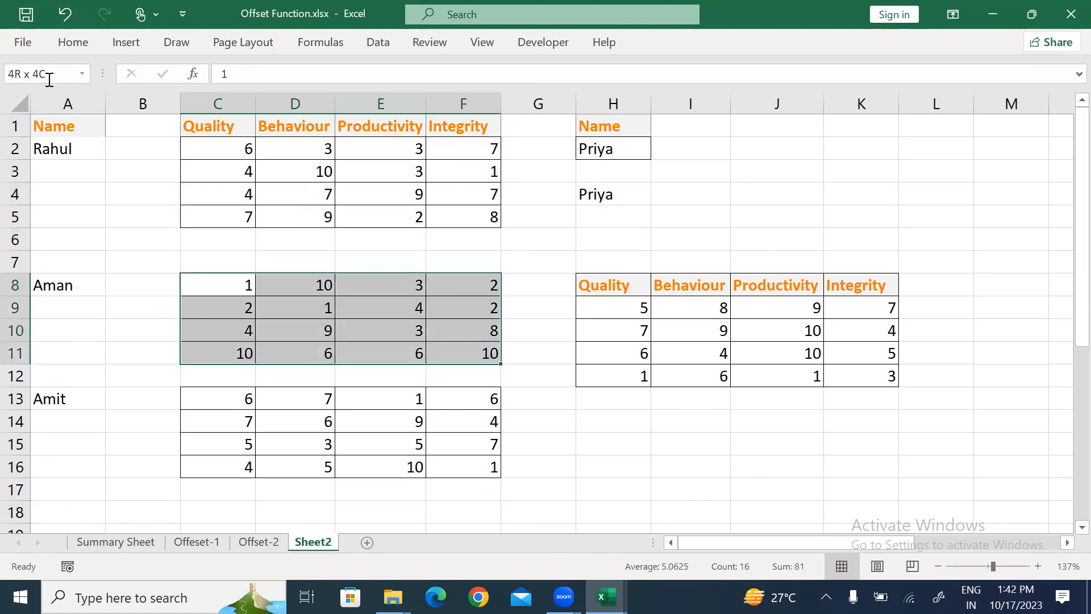
pyautogui.click(50, 80)
pyautogui.write('Am')
pyautogui.press('Return')
# - Define the score block C13:F16 as a named range, using the name in A13
pyautogui.hotkey('ctrl', 'Down')
pyautogui.hotkey('ctrl', 'Down')
pyautogui.hotkey('ctrl', 'shift', 'Right')
pyautogui.hotkey('ctrl', 'shift', 'Down')
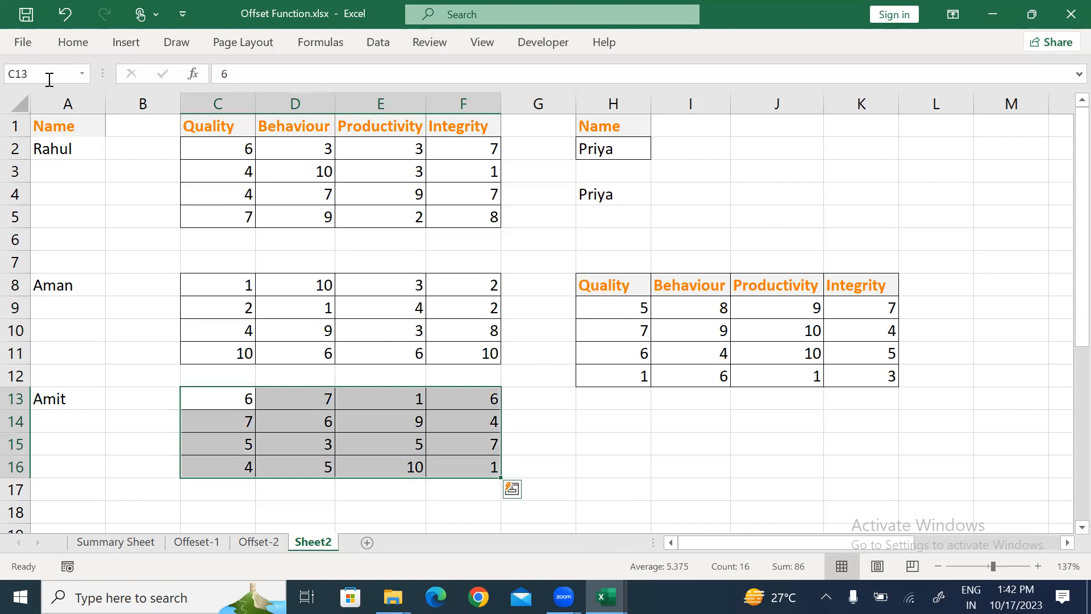
pyautogui.click(49, 79)
pyautogui.write('Amit')
pyautogui.press('Return')
# - Define the score block C20:F23 as a named range, using the name in A20
pyautogui.hotkey('ctrl', 'Down')
pyautogui.hotkey('ctrl', 'Down')
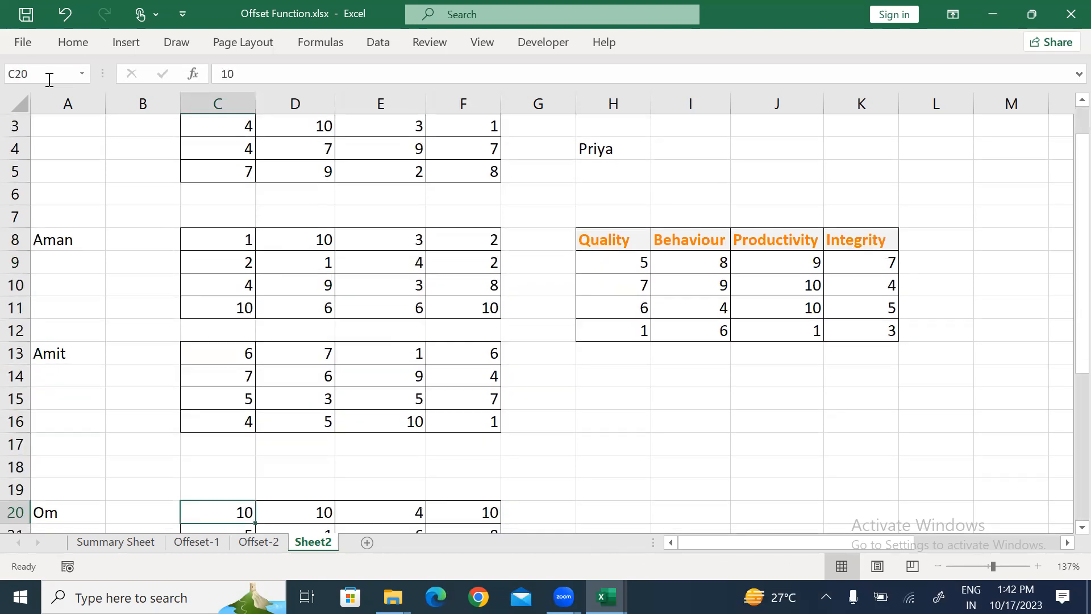
pyautogui.hotkey('ctrl', 'shift', 'Right')
pyautogui.hotkey('ctrl', 'shift', 'Down')
pyautogui.click(49, 79)
pyautogui.write('Om')
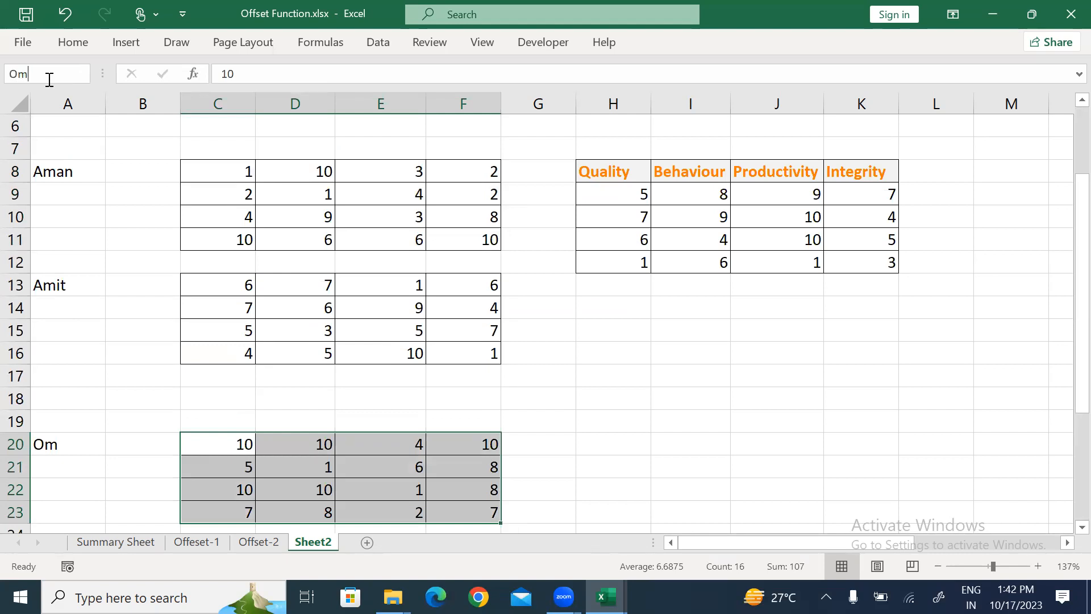
pyautogui.press('Return')
# - Define the score block C28:F31 as a named range, using the name in A28
pyautogui.hotkey('ctrl', 'Down')
pyautogui.hotkey('ctrl', 'Down')
pyautogui.hotkey('ctrl', 'shift', 'Right')
pyautogui.hotkey('ctrl', 'shift', 'Down')
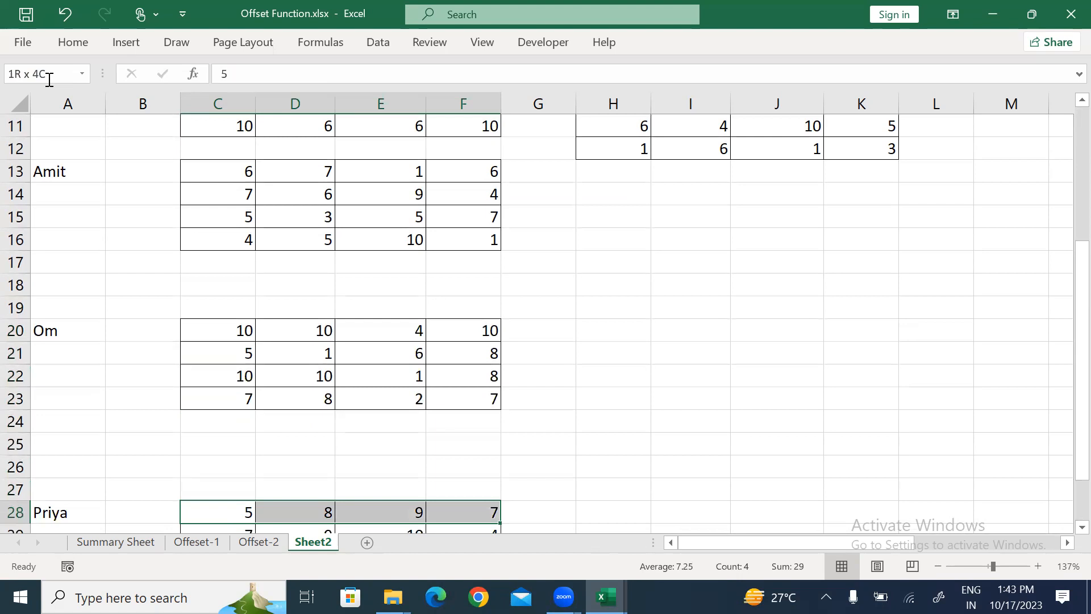
pyautogui.click(49, 80)
pyautogui.write('P')
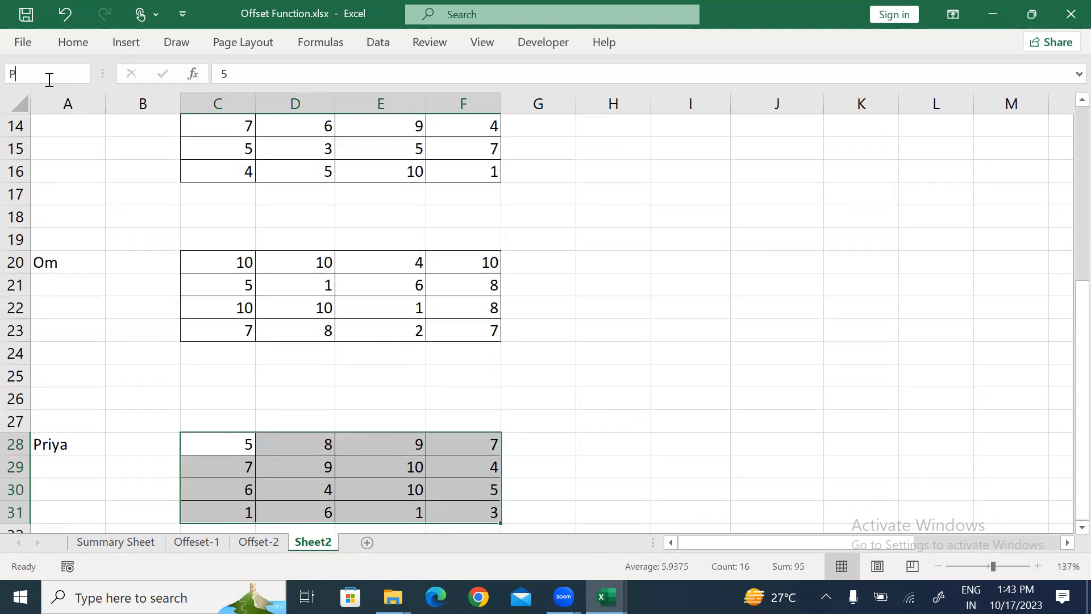
pyautogui.press('Return')
# - Move the lookup table H8:K12 up so that its header row starts in H6
pyautogui.hotkey('ctrl', 'Up')
pyautogui.hotkey('ctrl', 'Up')
pyautogui.hotkey('ctrl', 'Up')
pyautogui.hotkey('ctrl', 'Up')
pyautogui.hotkey('ctrl', 'Up')
pyautogui.hotkey('ctrl', 'Up')
pyautogui.hotkey('ctrl', 'Up')
pyautogui.hotkey('ctrl', 'Up')
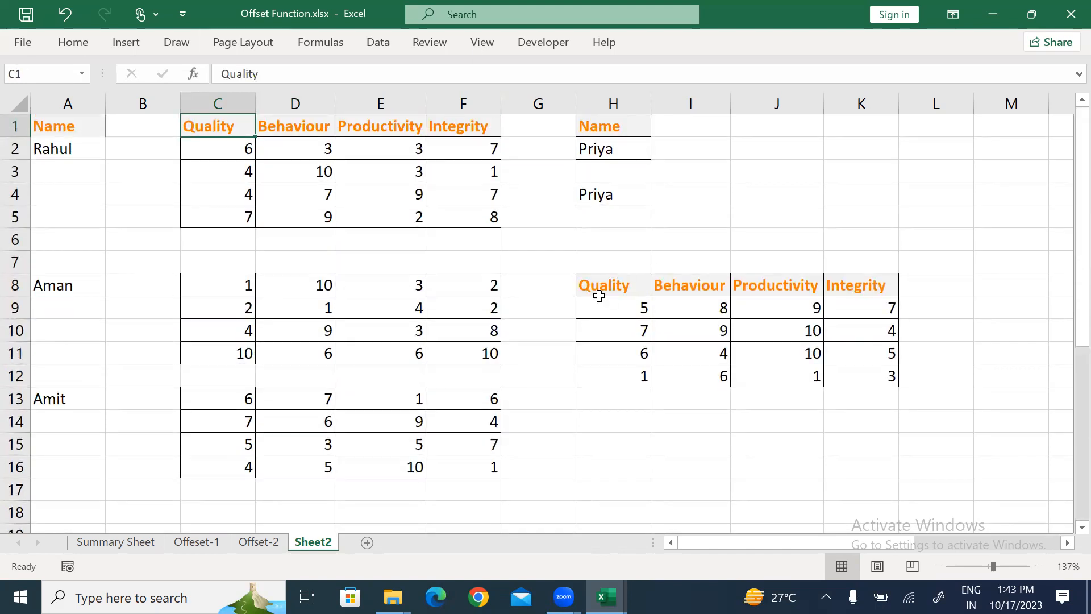
pyautogui.moveTo(600, 289); pyautogui.dragTo(866, 385)
pyautogui.hotkey('ctrl', 'c')
pyautogui.press('Up')
pyautogui.press('Up')
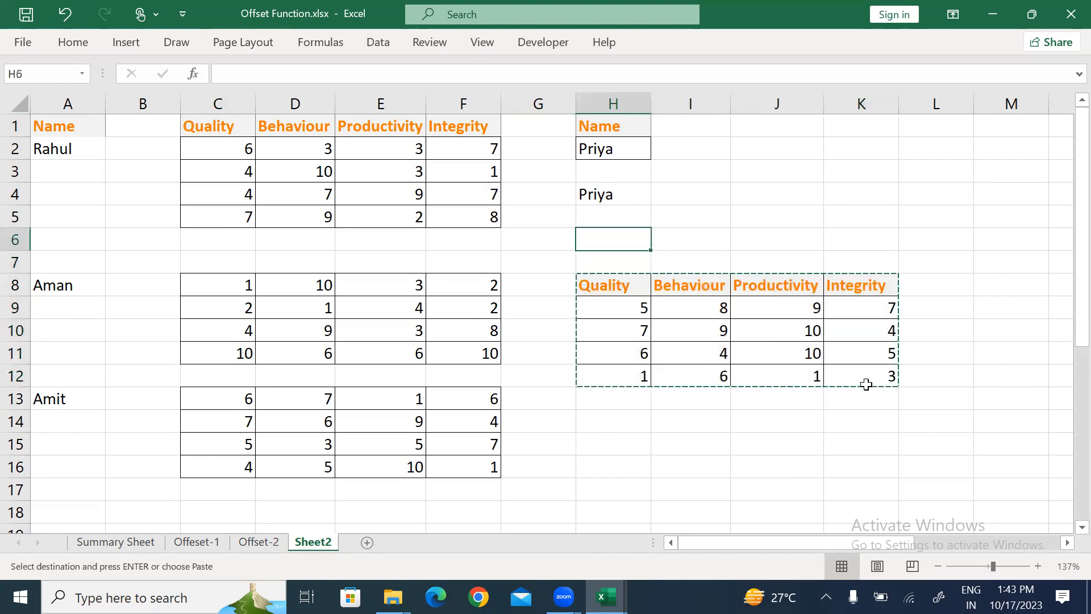
pyautogui.hotkey('ctrl', 'v')
pyautogui.press('Down')
pyautogui.press('Up')
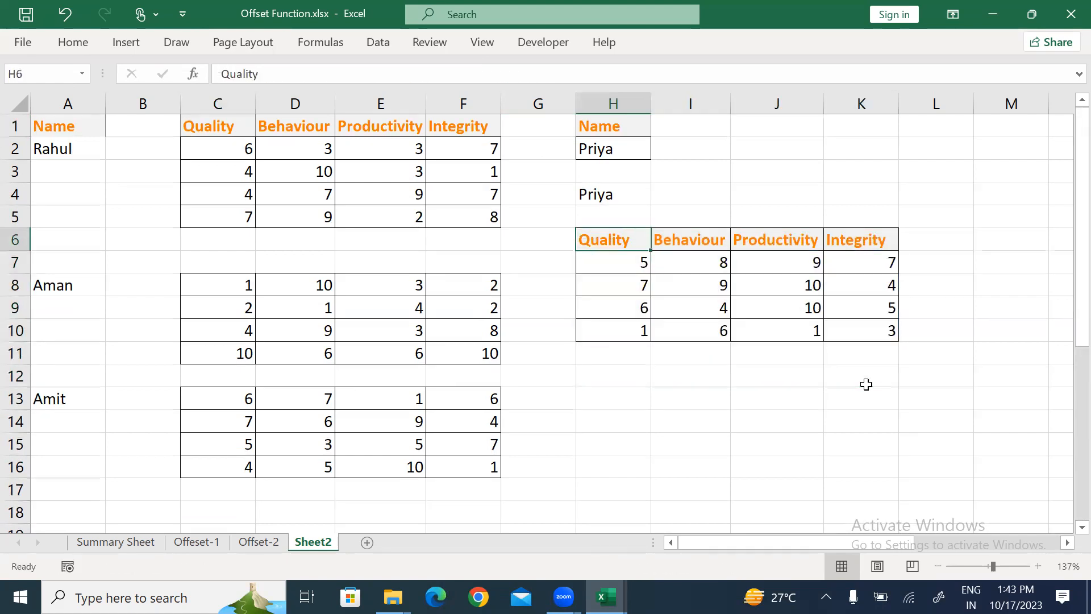
# - Copy the header row H6:K6 to H12:K12 and put cell borders on H12:K16 for a second result table
pyautogui.hotkey('ctrl', 'shift', 'Right')
pyautogui.hotkey('ctrl', 'q')
pyautogui.press('Escape')
pyautogui.hotkey('ctrl', 'c')
pyautogui.press('Down')
pyautogui.hotkey('ctrl', 'Down')
pyautogui.press('Down')
pyautogui.press('Down')
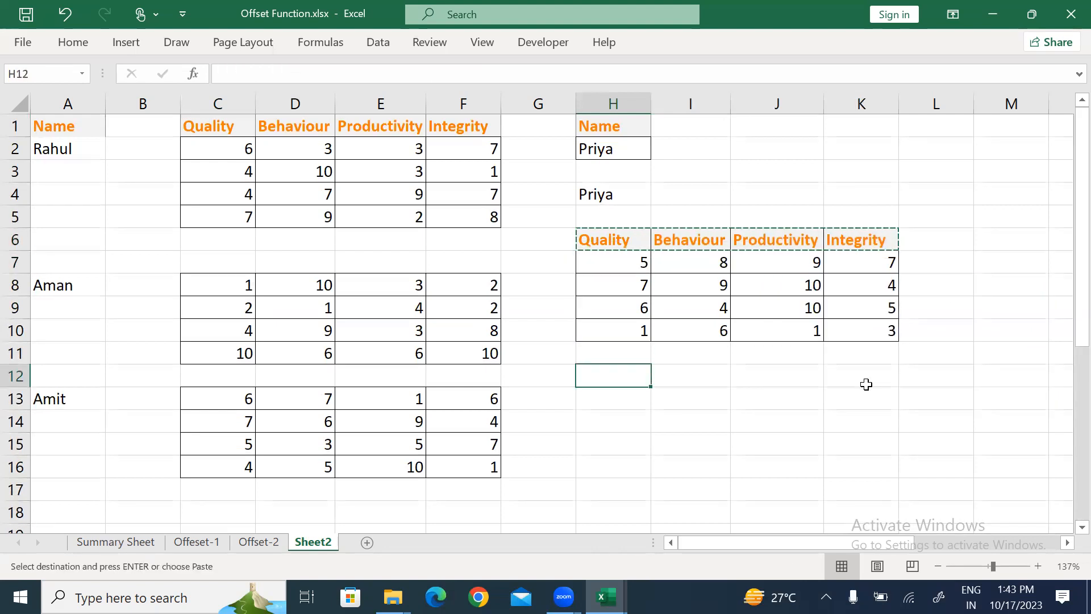
pyautogui.hotkey('ctrl', 'v')
pyautogui.hotkey('shift', 'Down')
pyautogui.hotkey('shift', 'Down')
pyautogui.hotkey('shift', 'Down')
pyautogui.hotkey('shift', 'Down')
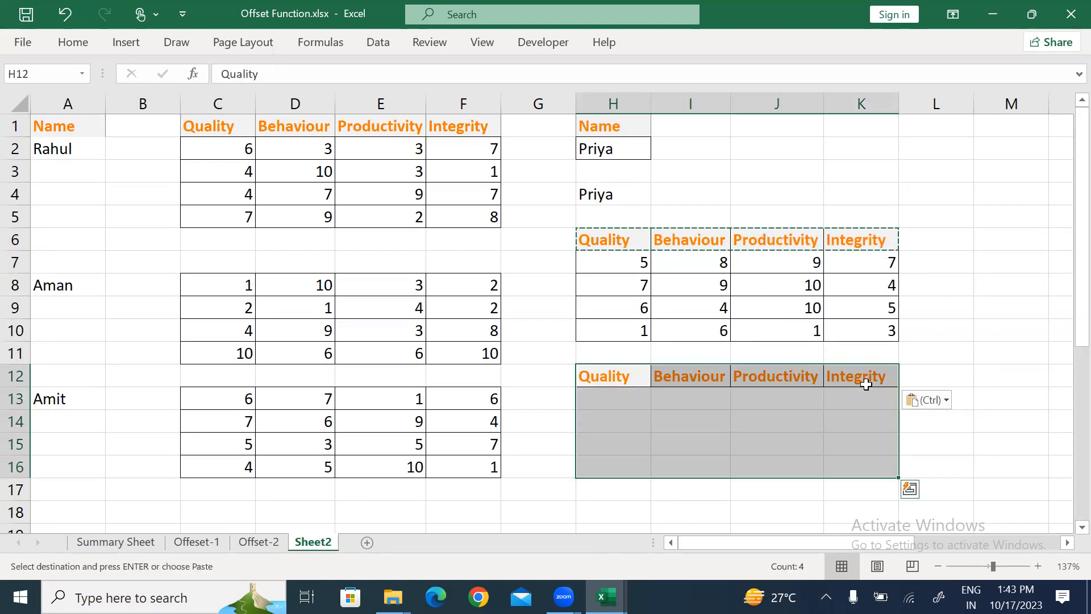
pyautogui.press('Escape')
pyautogui.press('Down')
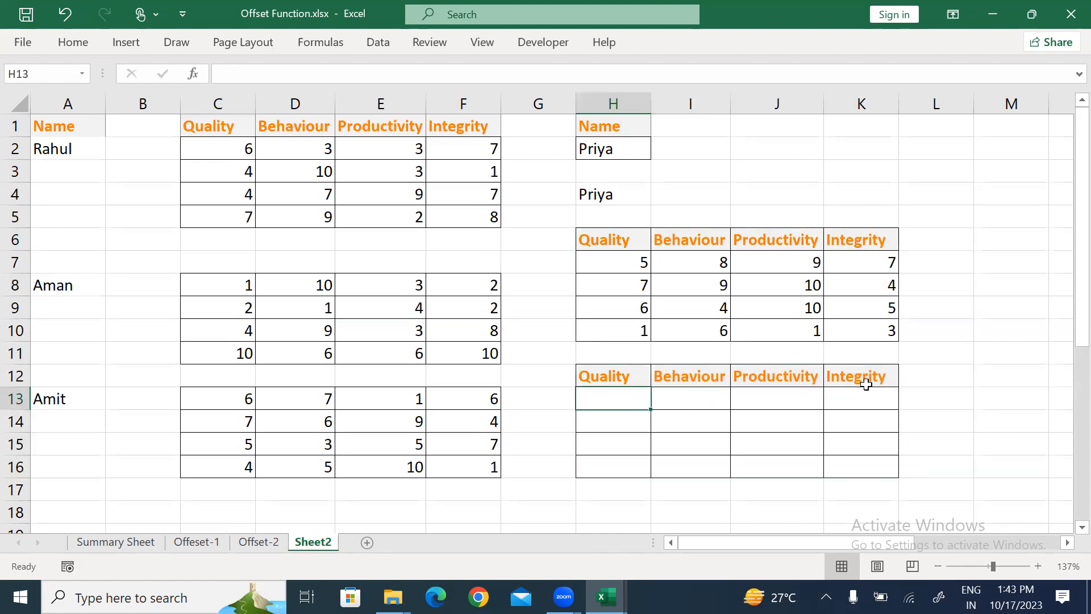
# - Enter =INDIRECT(H2) in H13 to fill the second result table with the chosen name's scores
pyautogui.write('=ind')
pyautogui.press('Down')
pyautogui.press('Tab')
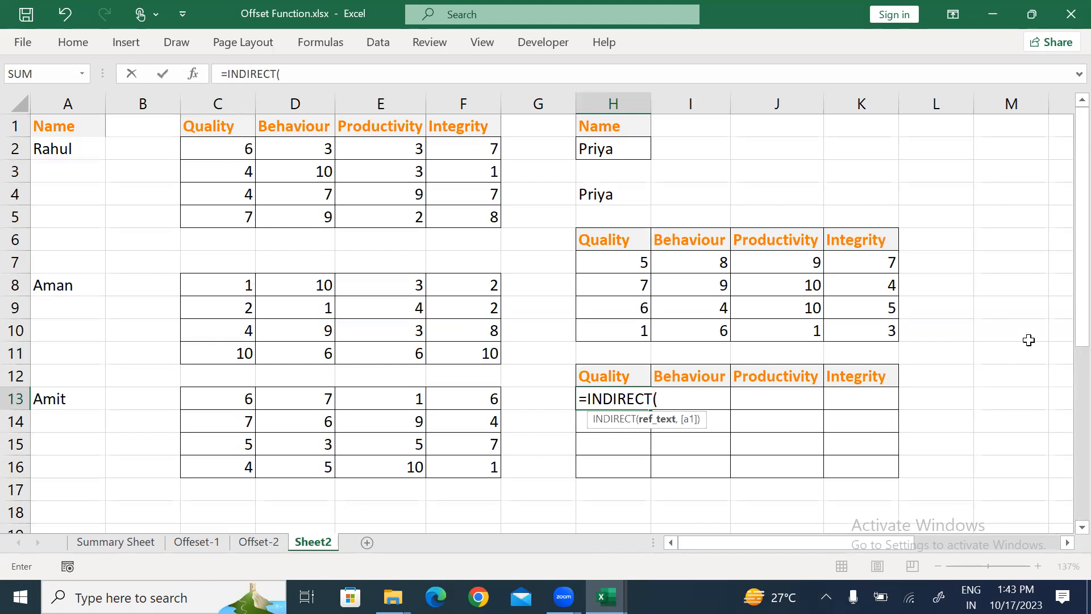
pyautogui.click(614, 144)
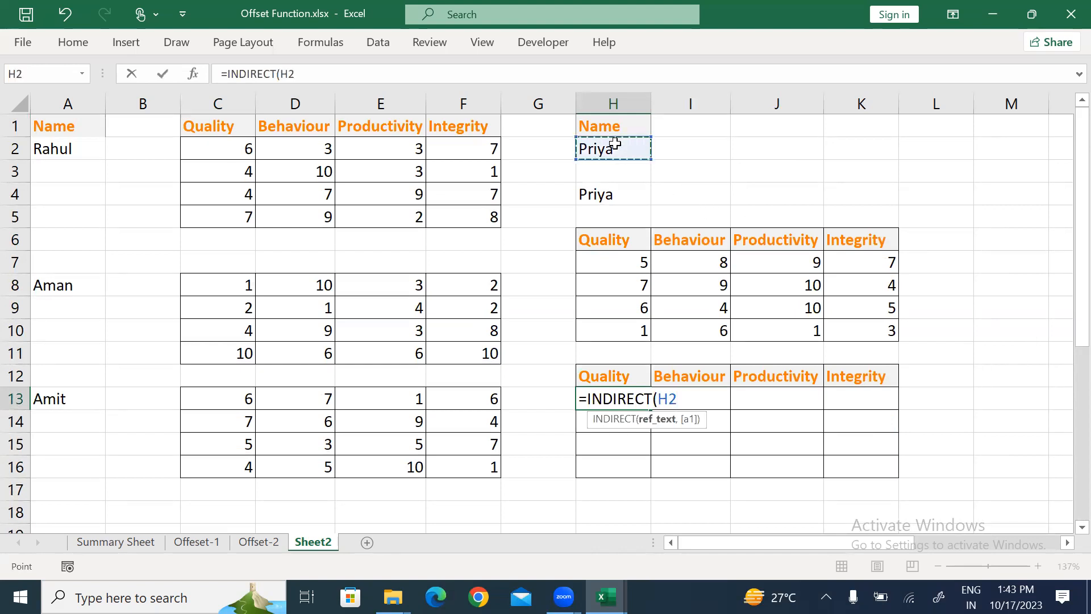
pyautogui.write(')')
pyautogui.press('Return')
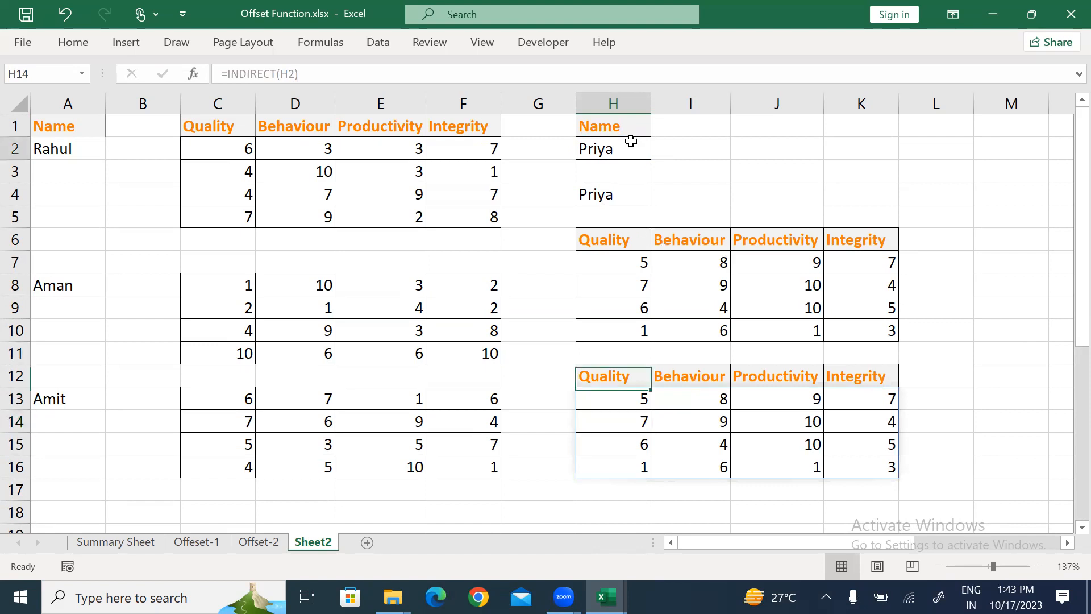
# - Test both result tables by choosing the names from A2, A8, A20 and A28 in turn in H2
pyautogui.click(631, 143)
pyautogui.click(659, 153)
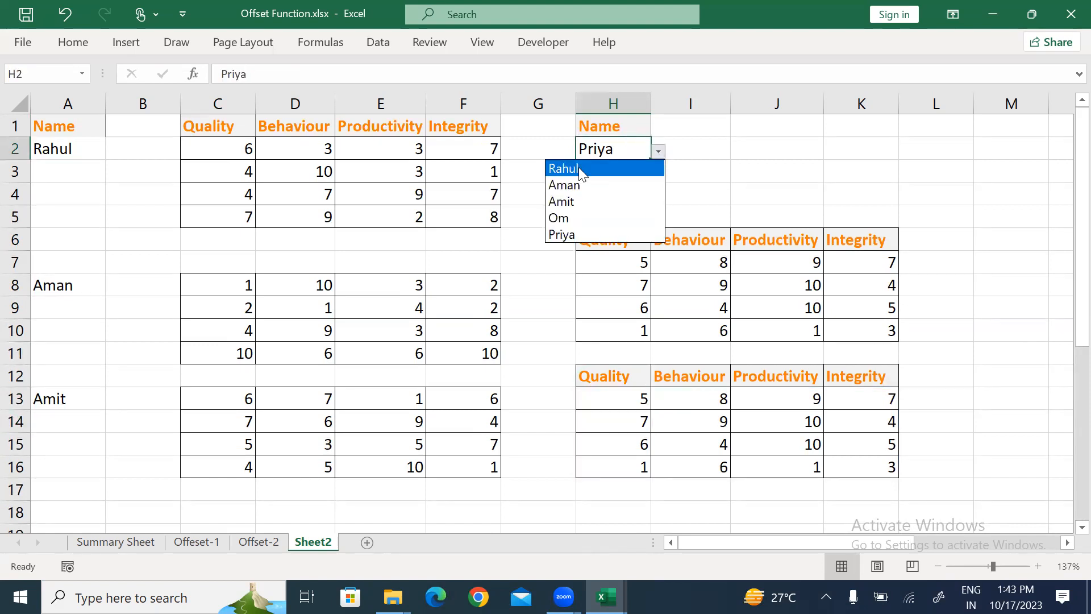
pyautogui.click(579, 168)
pyautogui.click(658, 151)
pyautogui.click(586, 183)
pyautogui.click(658, 153)
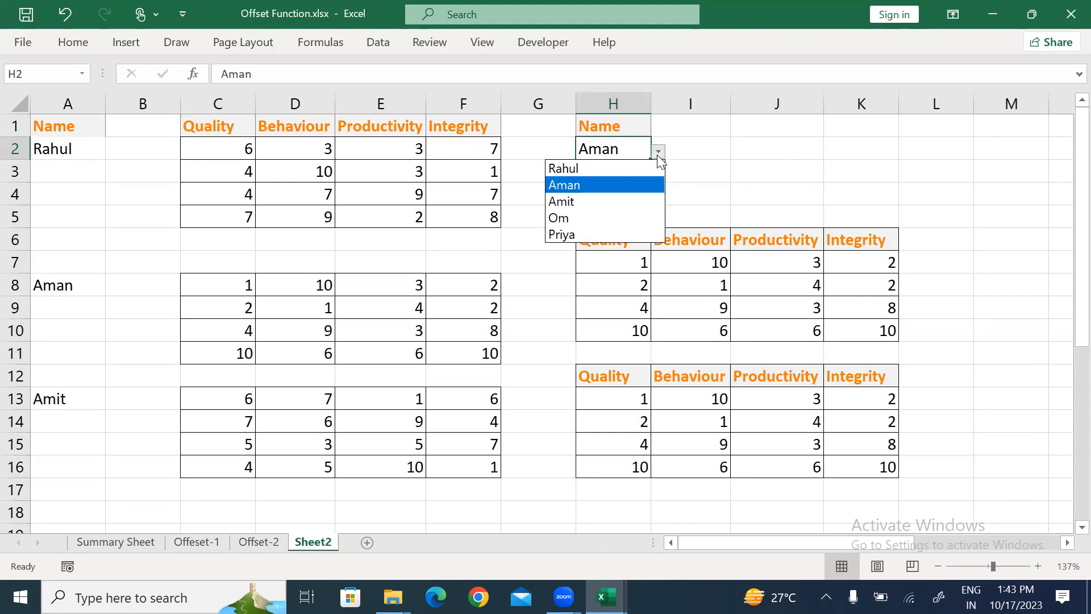
pyautogui.click(571, 215)
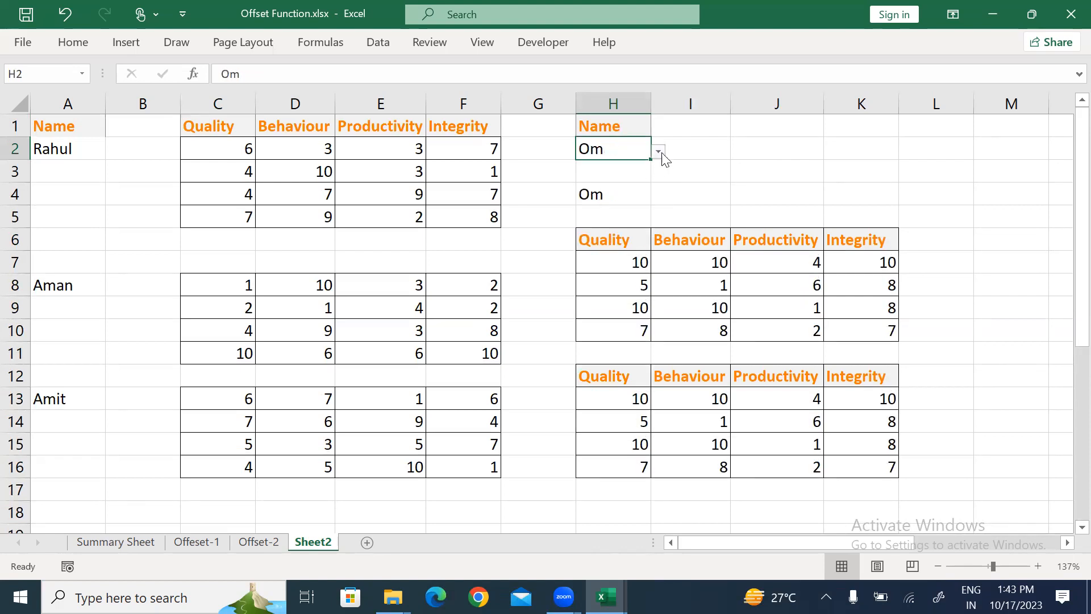
pyautogui.click(657, 151)
pyautogui.click(583, 233)
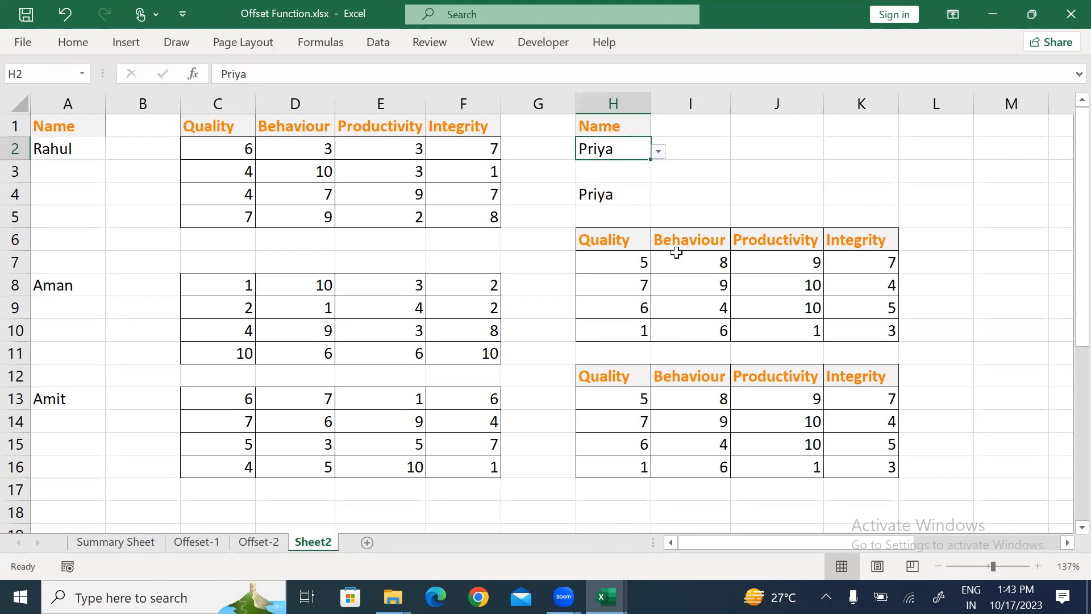
# - Compare the OFFSET formula in H7 with the INDIRECT formula in H13
pyautogui.moveTo(600, 266)
pyautogui.mouseDown()
pyautogui.moveTo(756, 273)
pyautogui.moveTo(875, 310)
pyautogui.moveTo(878, 331)
pyautogui.mouseUp()
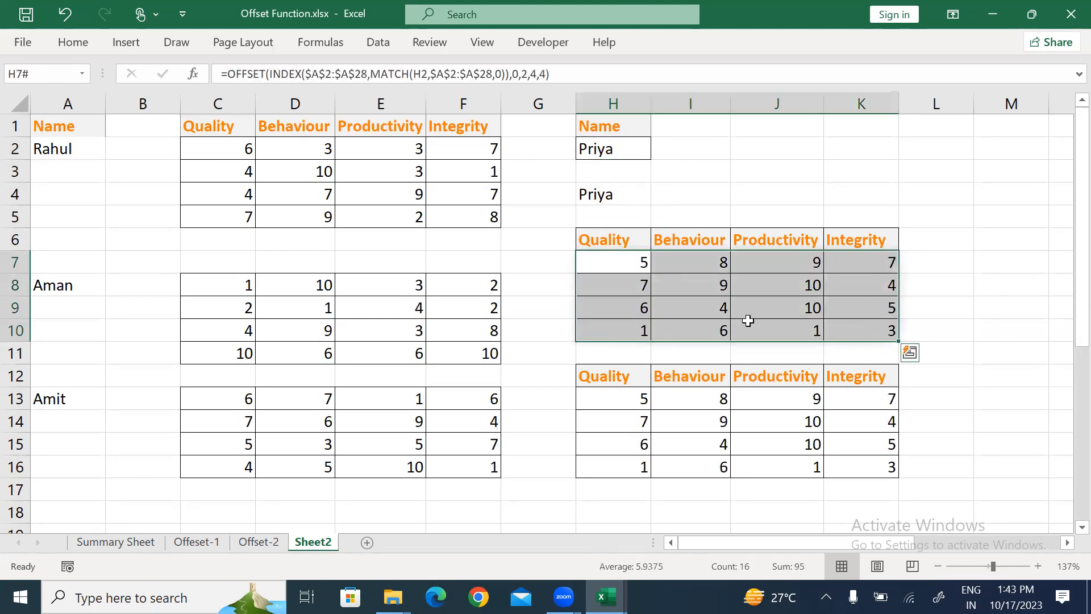
pyautogui.click(627, 265)
pyautogui.doubleClick(626, 265)
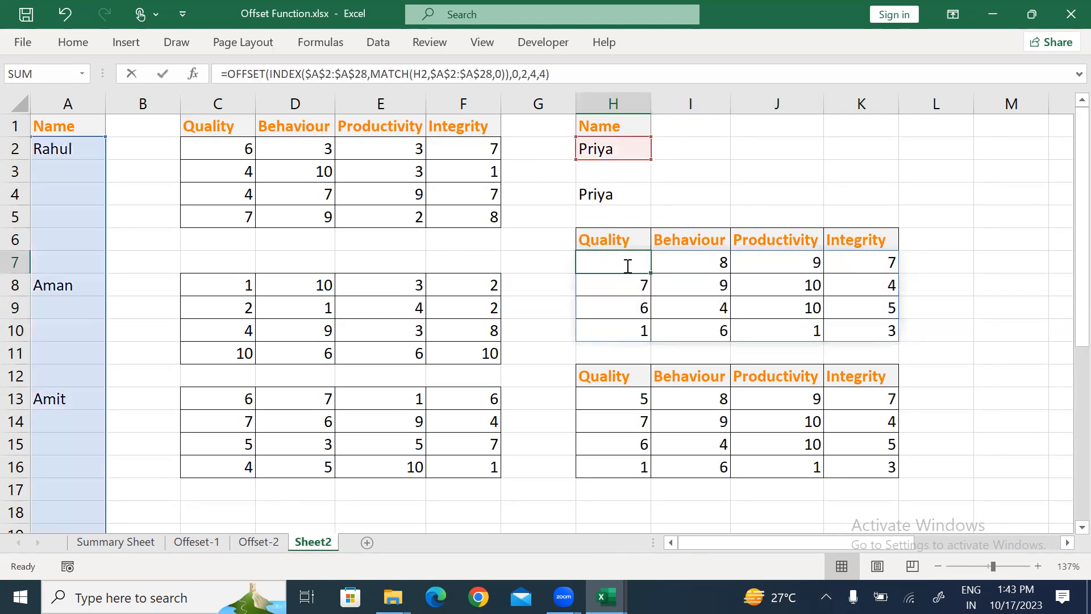
pyautogui.press('Escape')
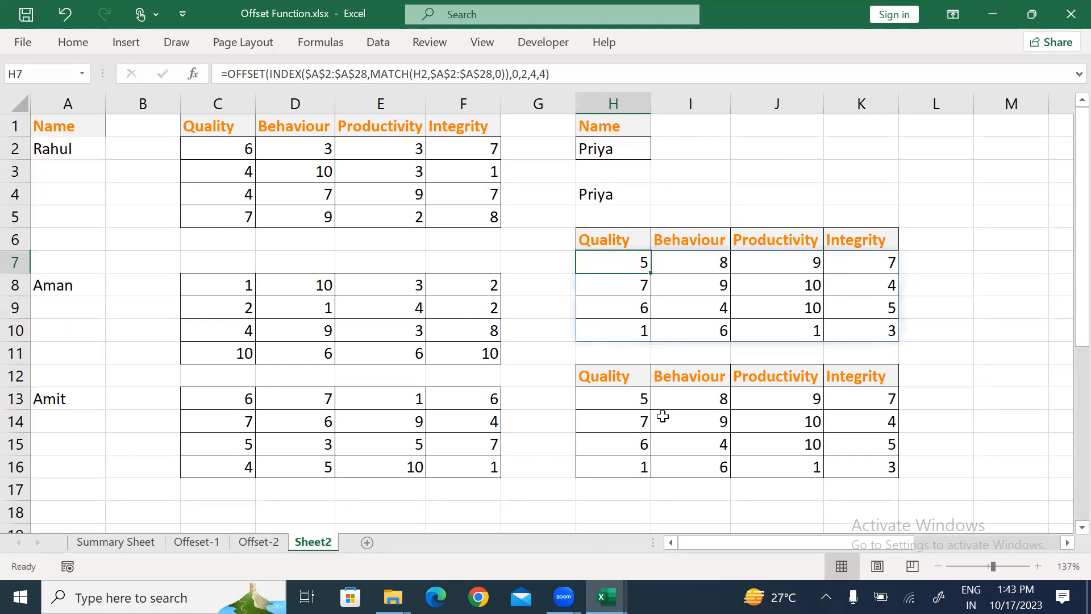
pyautogui.click(632, 404)
pyautogui.doubleClick(633, 404)
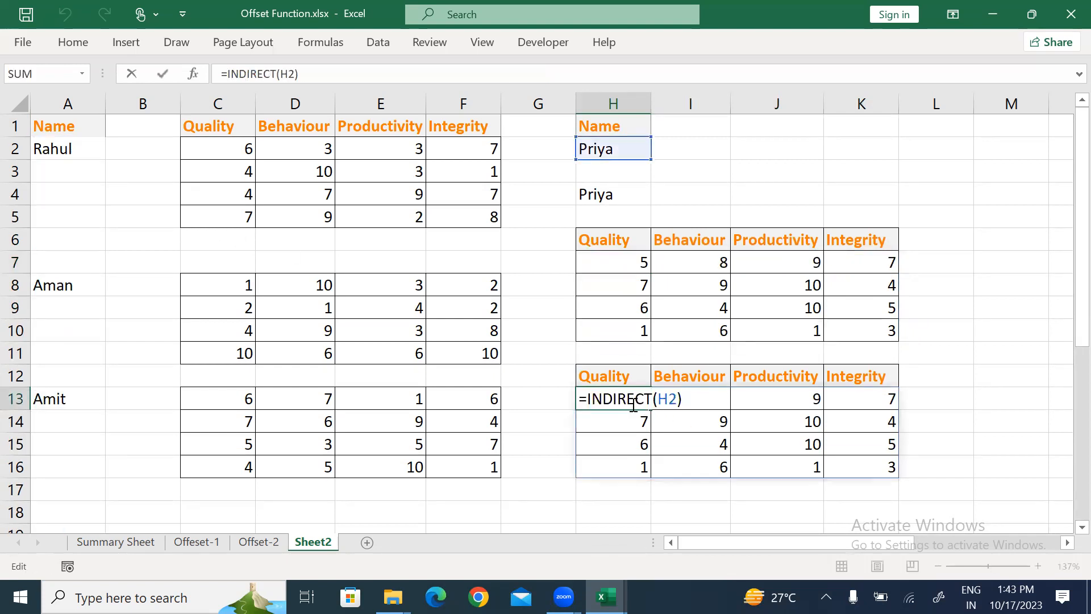
# - Choose the name from A2 in H2 and review the INDIRECT formula in H13
pyautogui.click(626, 147)
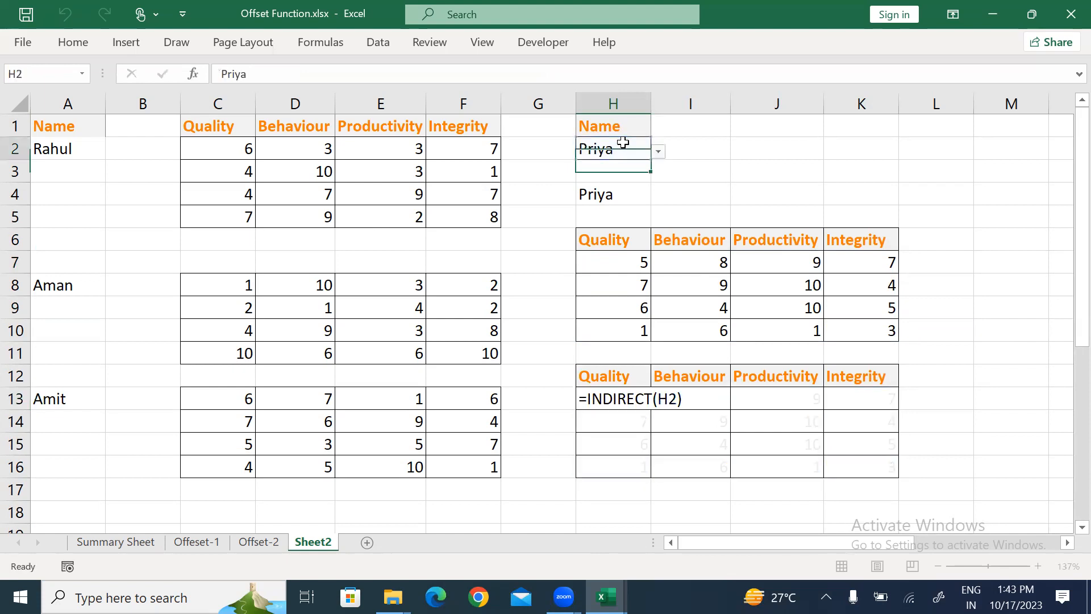
pyautogui.click(658, 151)
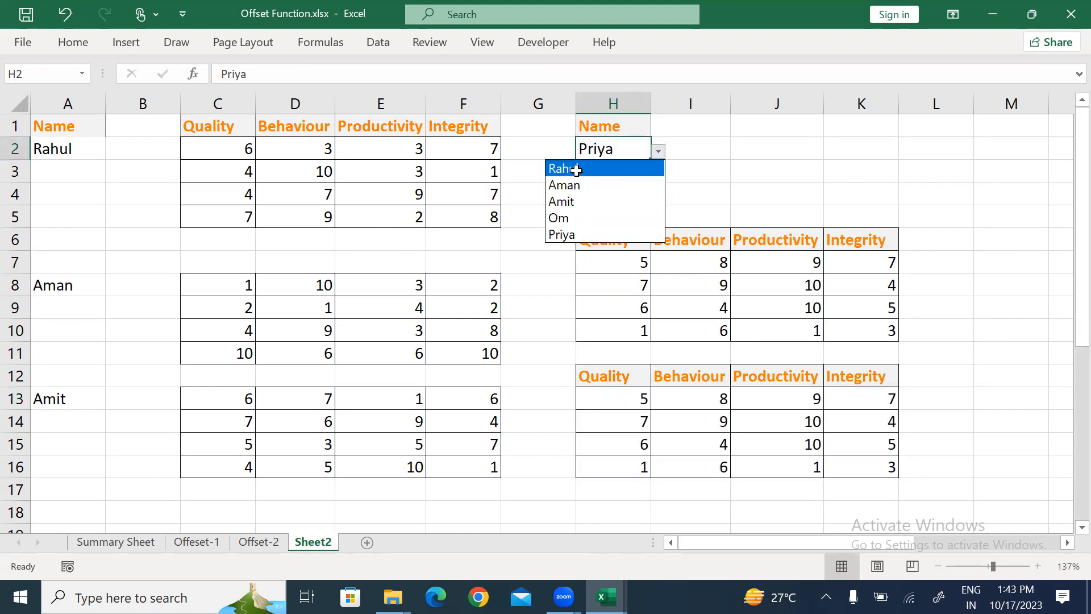
pyautogui.click(568, 165)
pyautogui.click(619, 401)
pyautogui.doubleClick(619, 401)
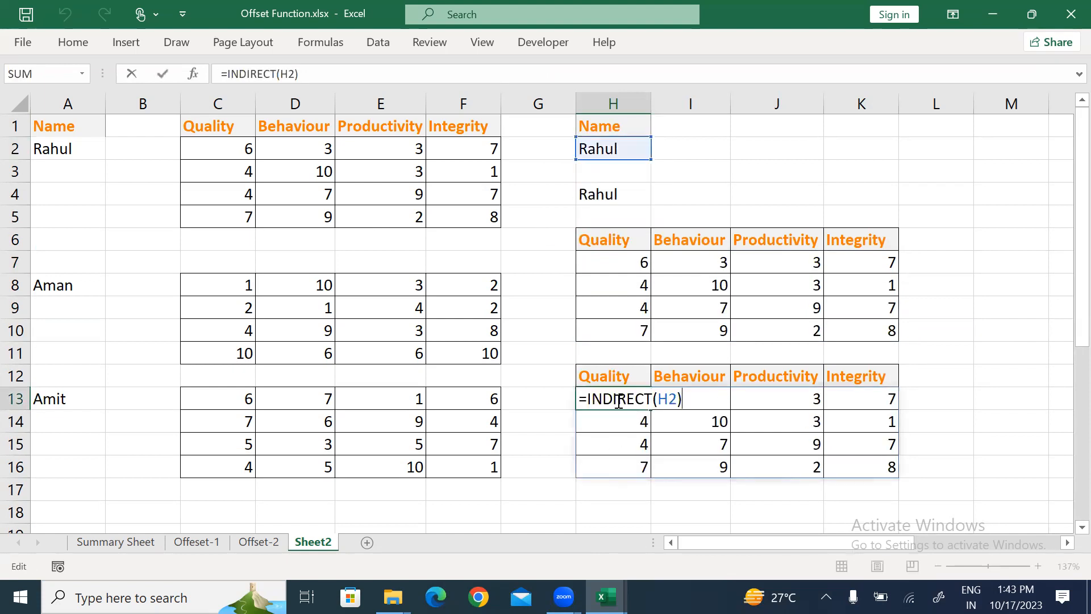
pyautogui.press('Escape')
# - Compare the source block C2:F5 with the result tables H7:K10 and H13:K16
pyautogui.moveTo(222, 141); pyautogui.dragTo(462, 213)
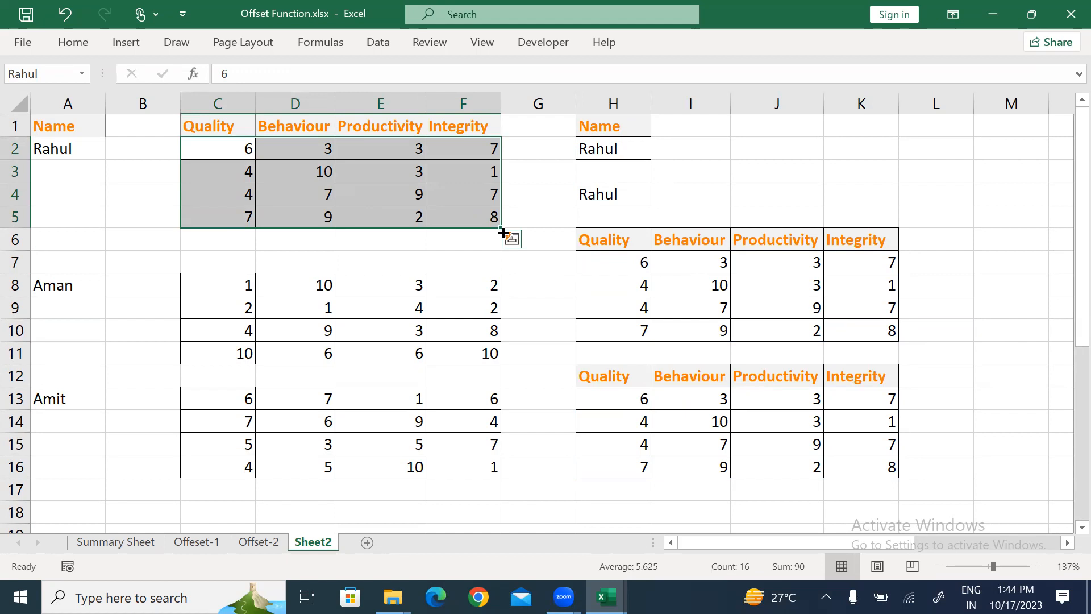
pyautogui.moveTo(613, 258); pyautogui.dragTo(852, 334)
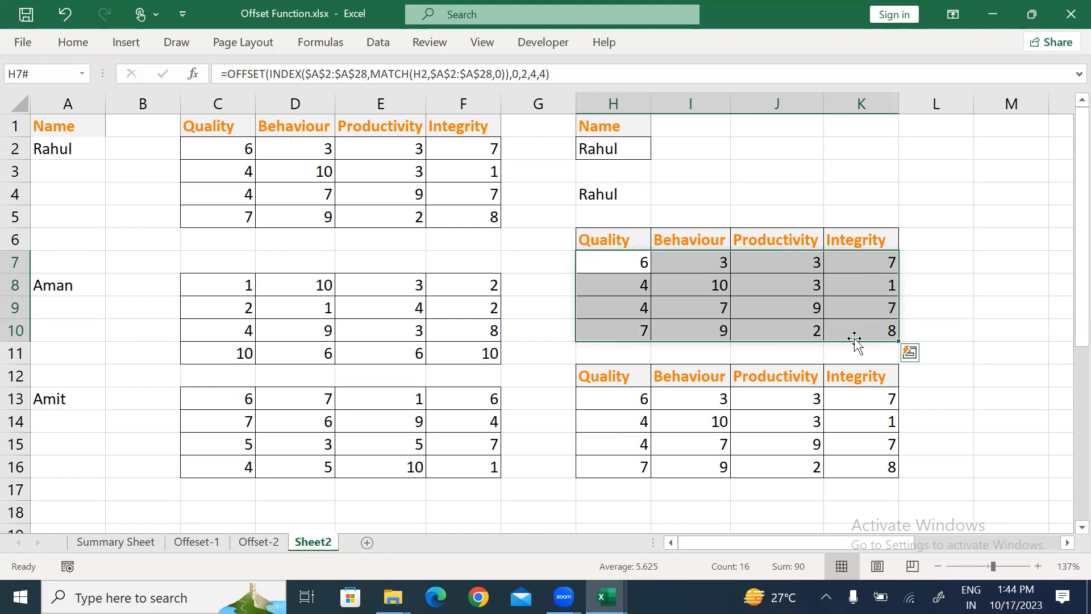
pyautogui.click(613, 403)
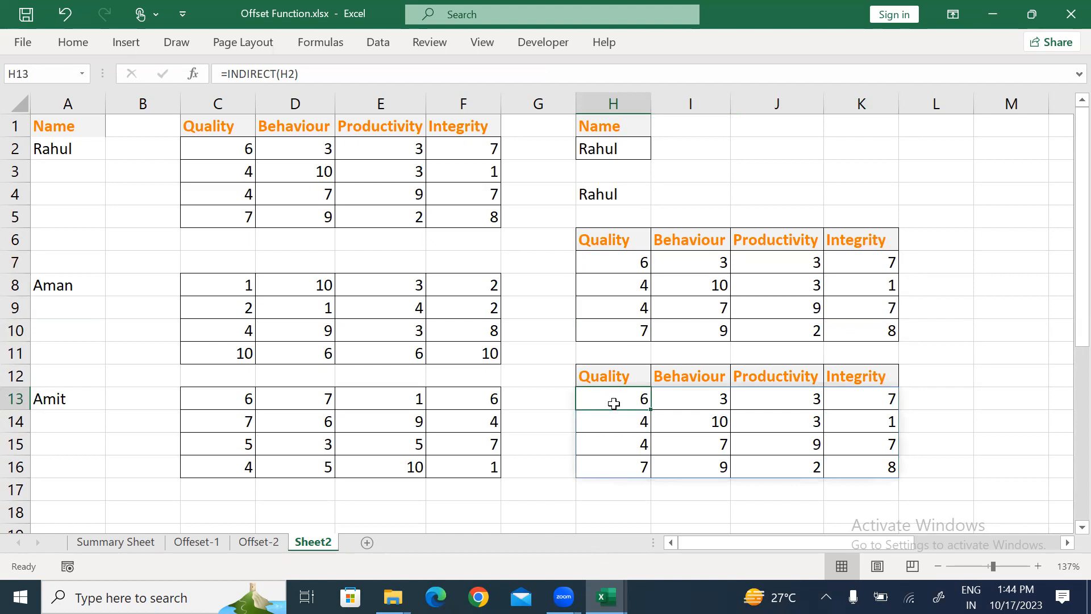
pyautogui.hotkey('ctrl', 'shift', 'Right')
pyautogui.hotkey('ctrl', 'shift', 'Down')
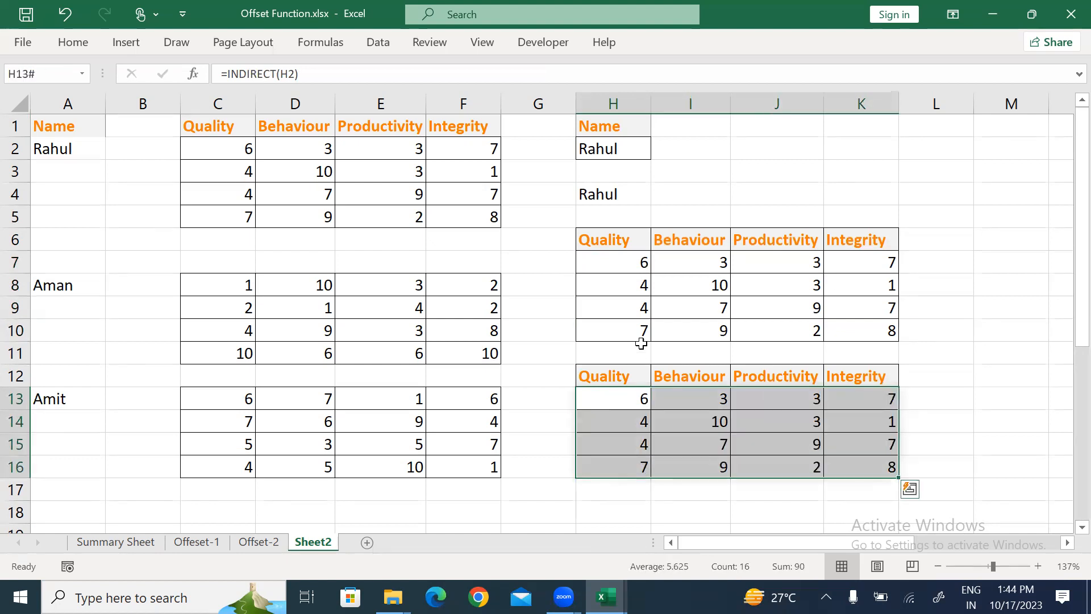
pyautogui.click(609, 325)
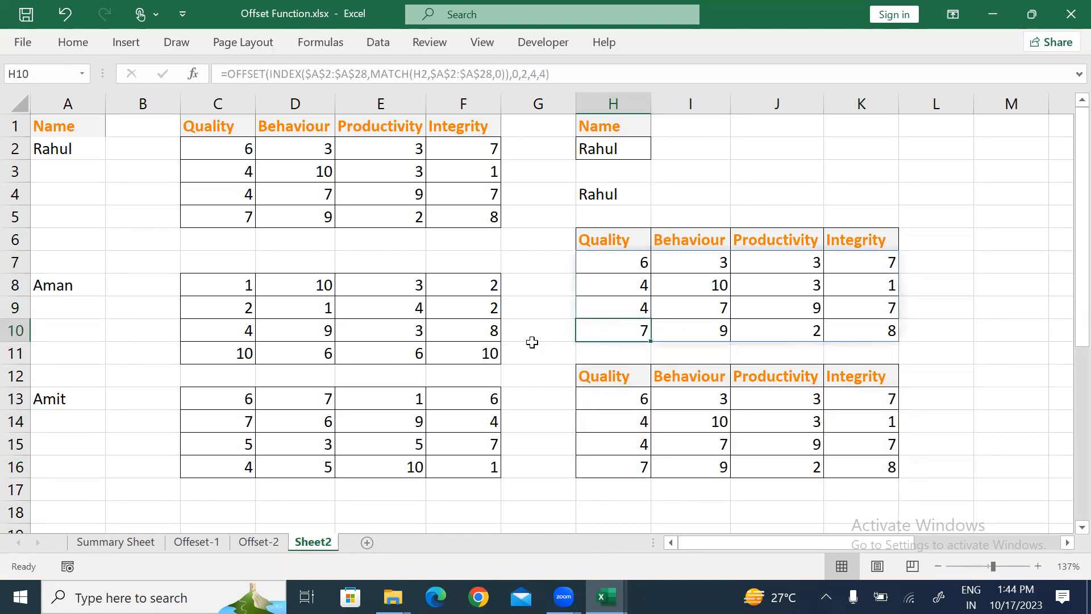
pyautogui.click(532, 344)
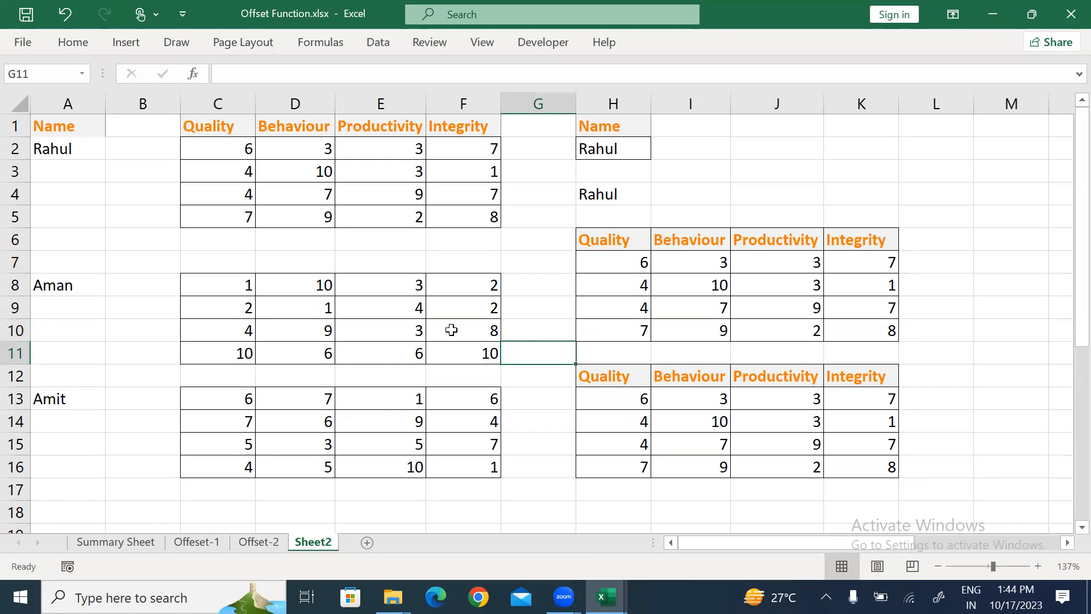
# - Check the range names of blocks C2:F5, C8:F11 and C13:F16, then review the OFFSET result H7:K10
pyautogui.moveTo(205, 146); pyautogui.dragTo(461, 212)
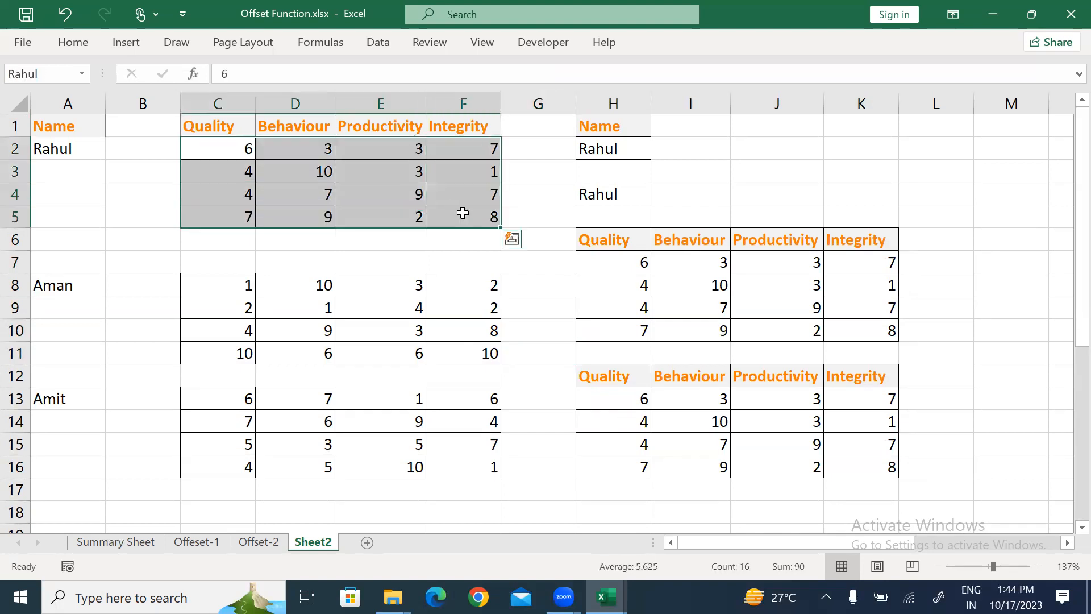
pyautogui.moveTo(217, 276); pyautogui.dragTo(478, 351)
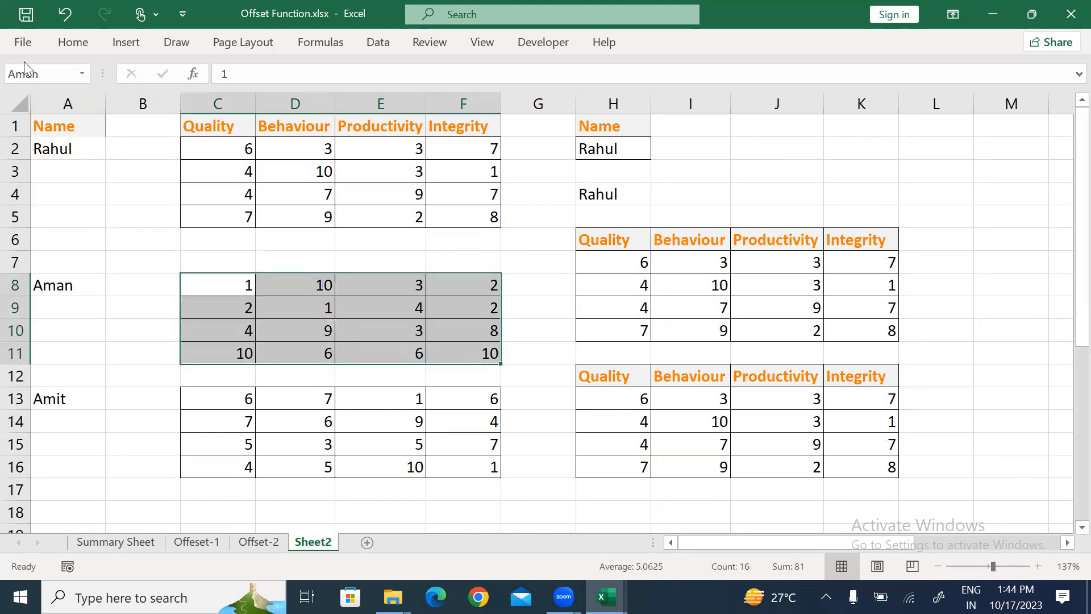
pyautogui.moveTo(224, 406); pyautogui.dragTo(497, 467)
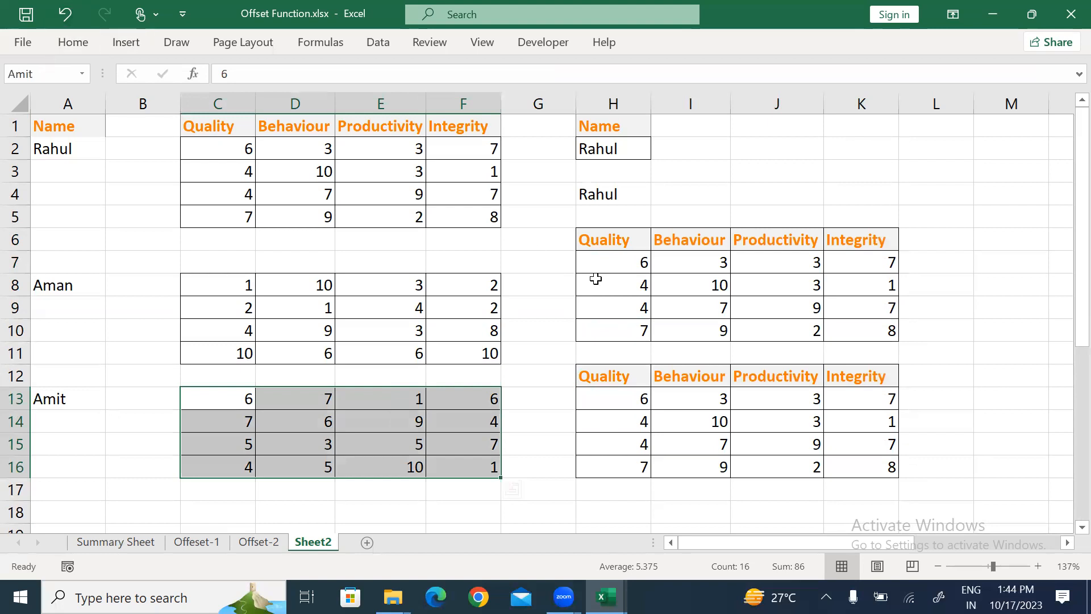
pyautogui.moveTo(619, 266); pyautogui.dragTo(873, 328)
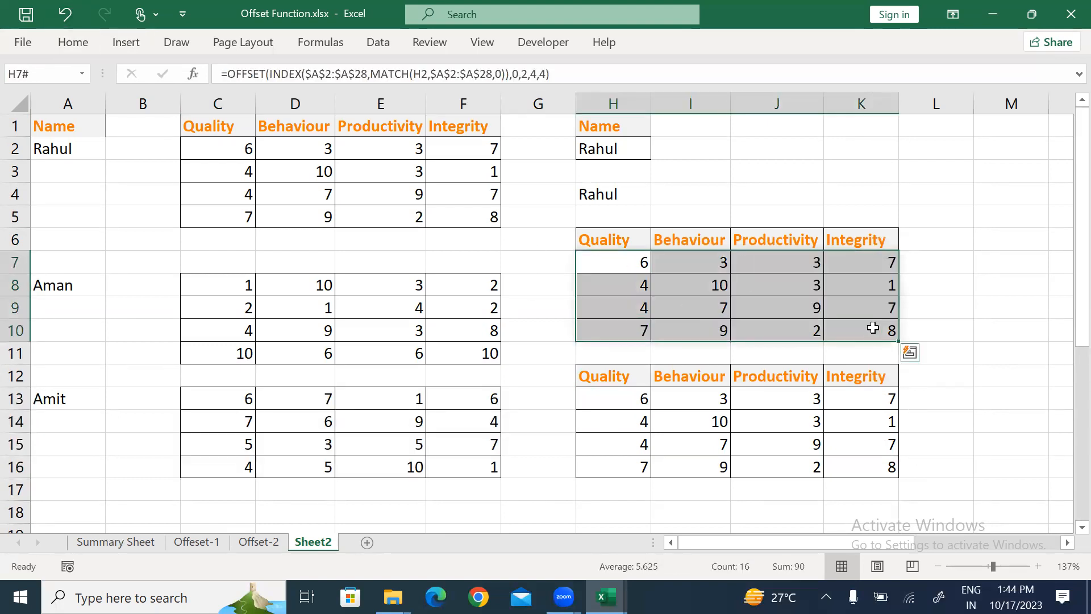
pyautogui.click(783, 173)
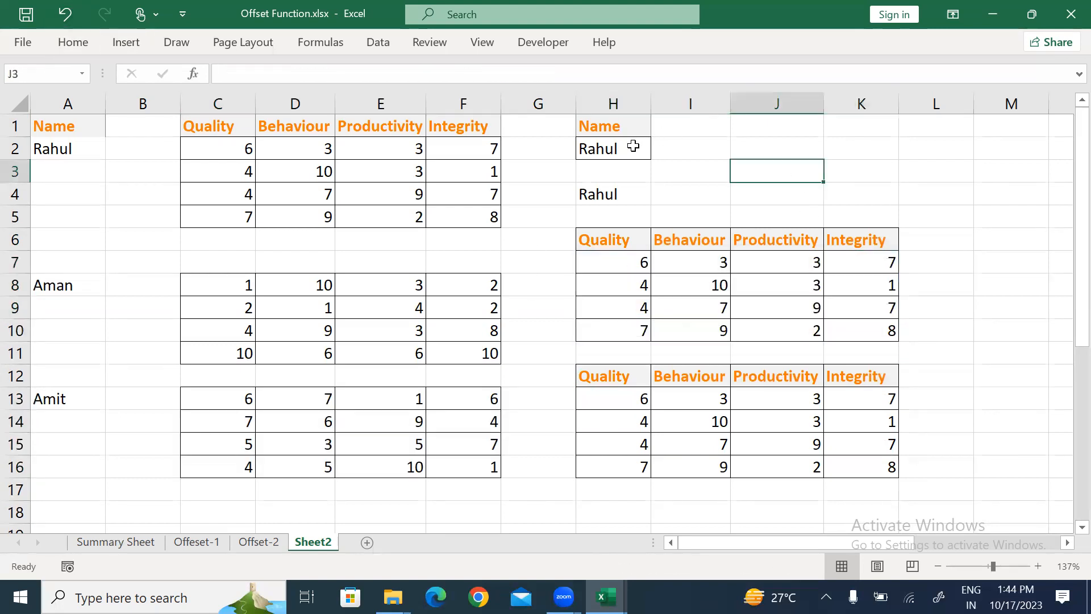
# - Choose the name from A8 in the H2 drop-down
pyautogui.click(627, 148)
pyautogui.click(658, 151)
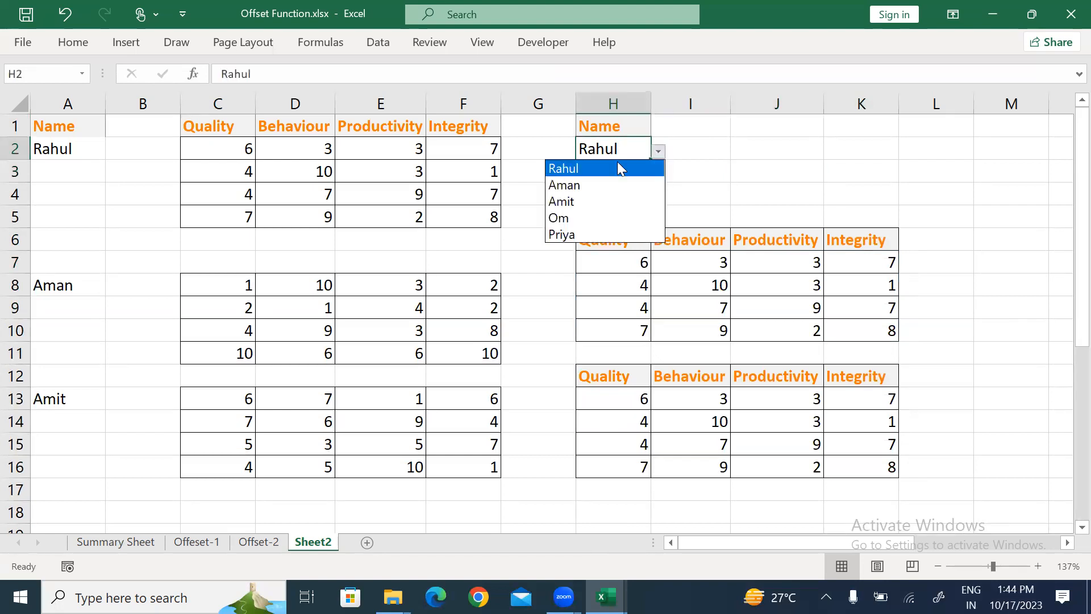
pyautogui.click(588, 185)
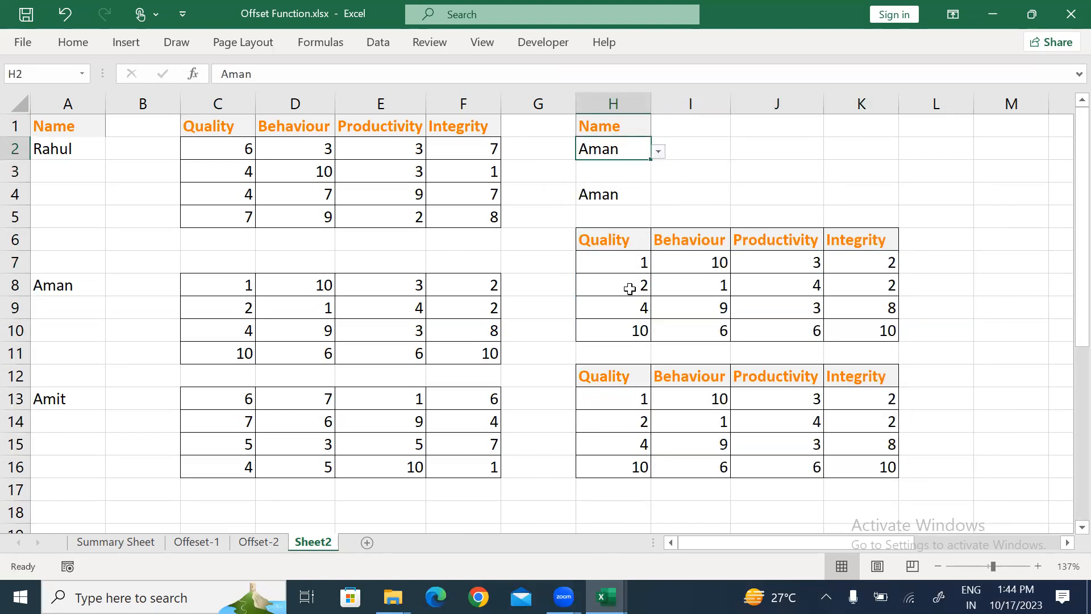
# - Examine how the INDEX and MATCH part of H7's OFFSET formula supplies A8 as the starting reference
pyautogui.click(66, 283)
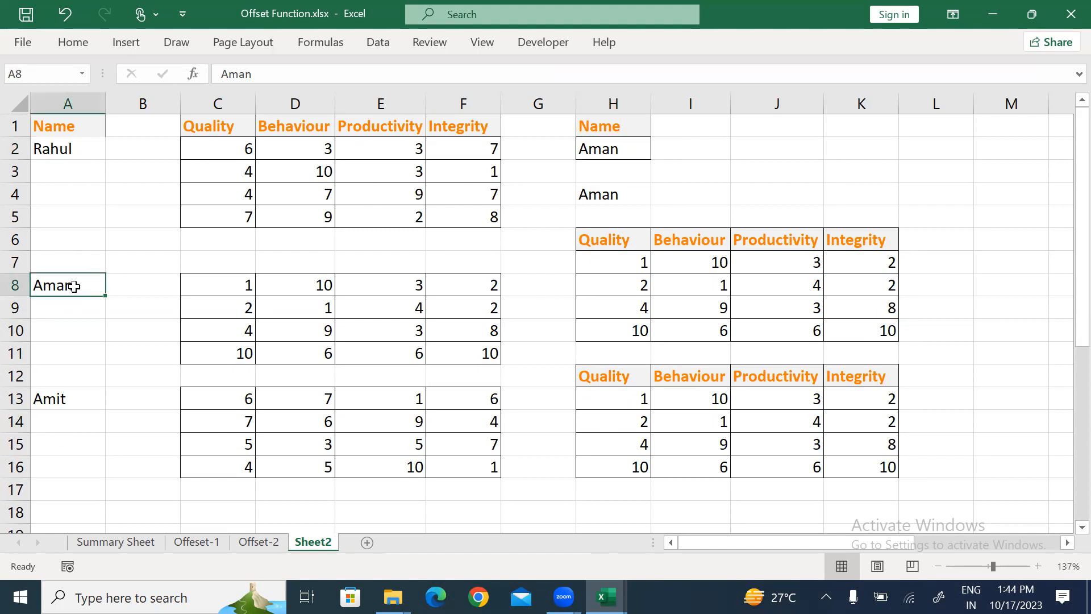
pyautogui.doubleClick(619, 265)
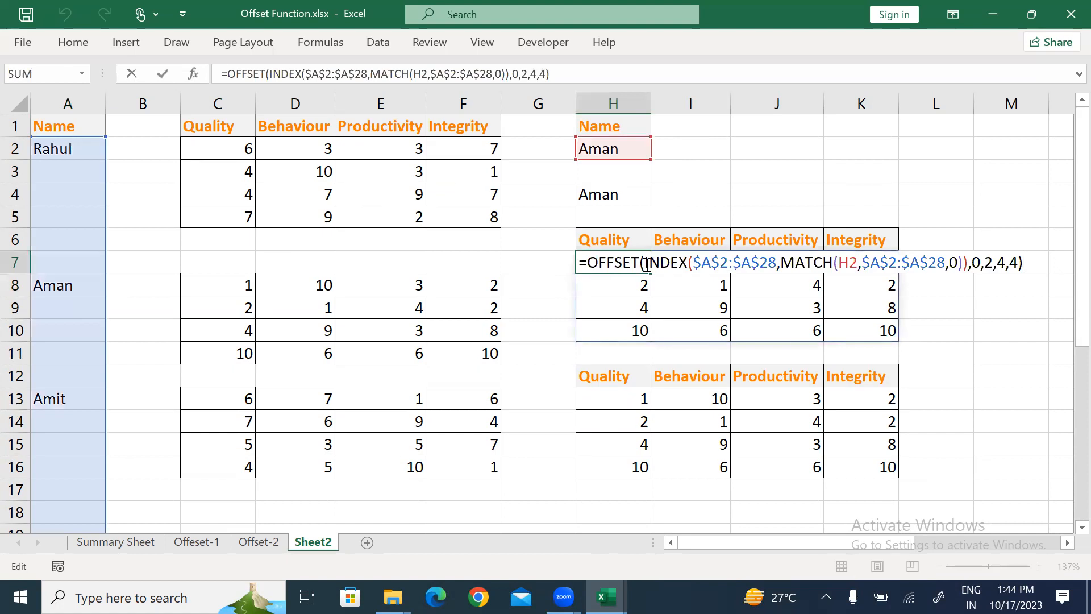
pyautogui.moveTo(646, 261); pyautogui.dragTo(971, 259)
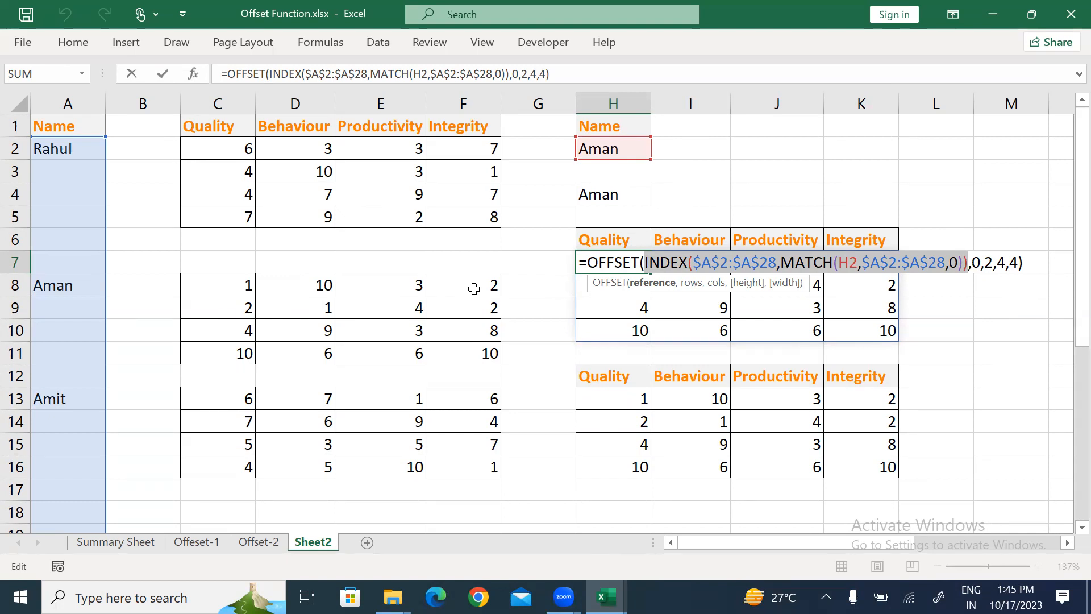
pyautogui.press('Return')
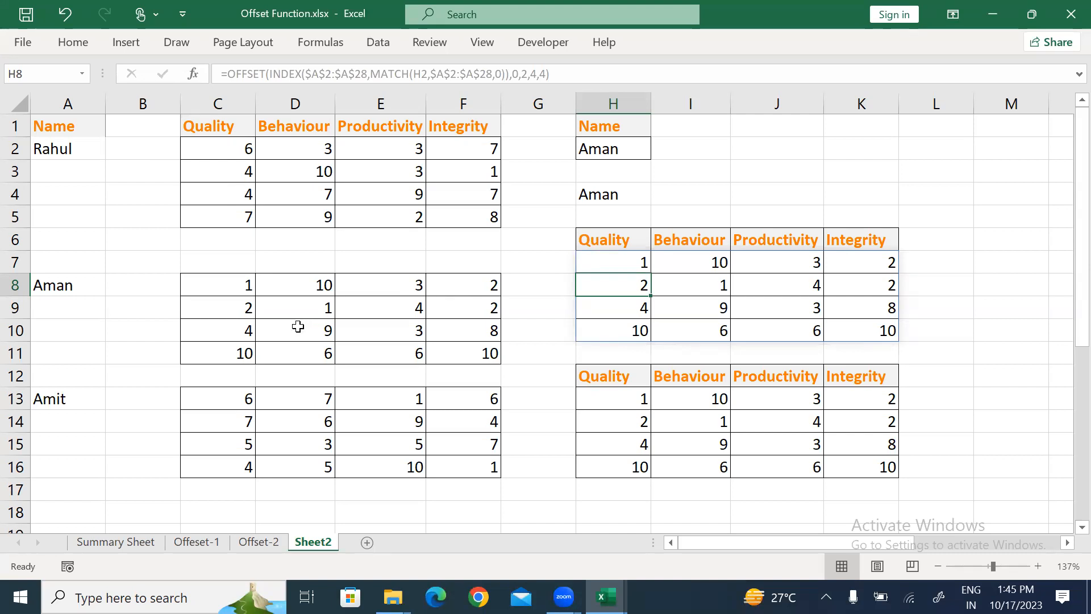
pyautogui.click(60, 284)
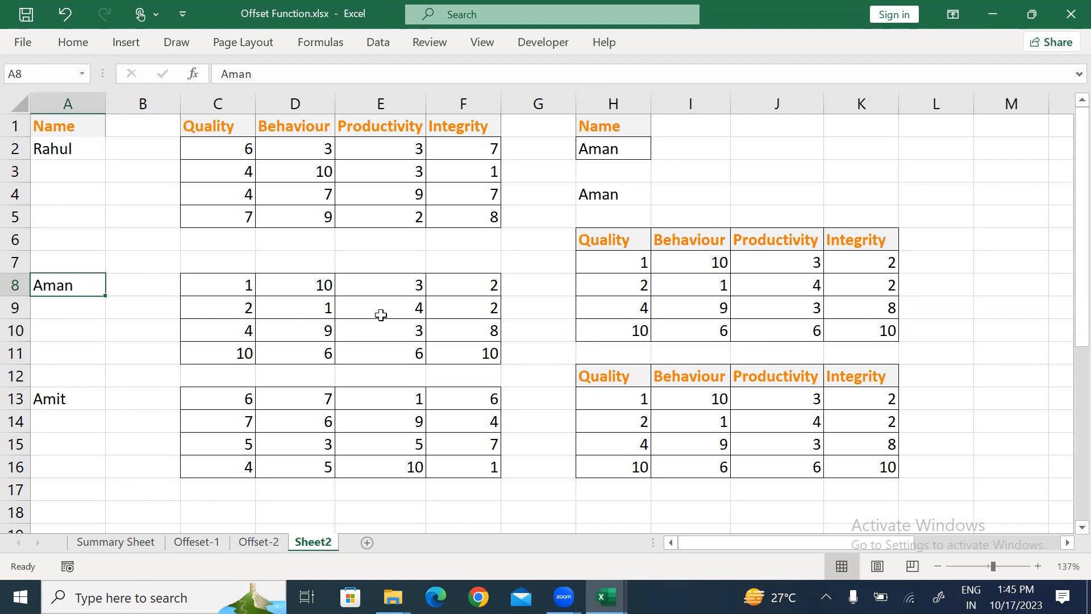
# - Remove the height and width arguments from the OFFSET formula in H7, keeping 0 rows and 2 columns
pyautogui.click(623, 263)
pyautogui.press('F2')
pyautogui.press('BackSpace')
pyautogui.press('BackSpace')
pyautogui.press('BackSpace')
pyautogui.press('BackSpace')
pyautogui.press('BackSpace')
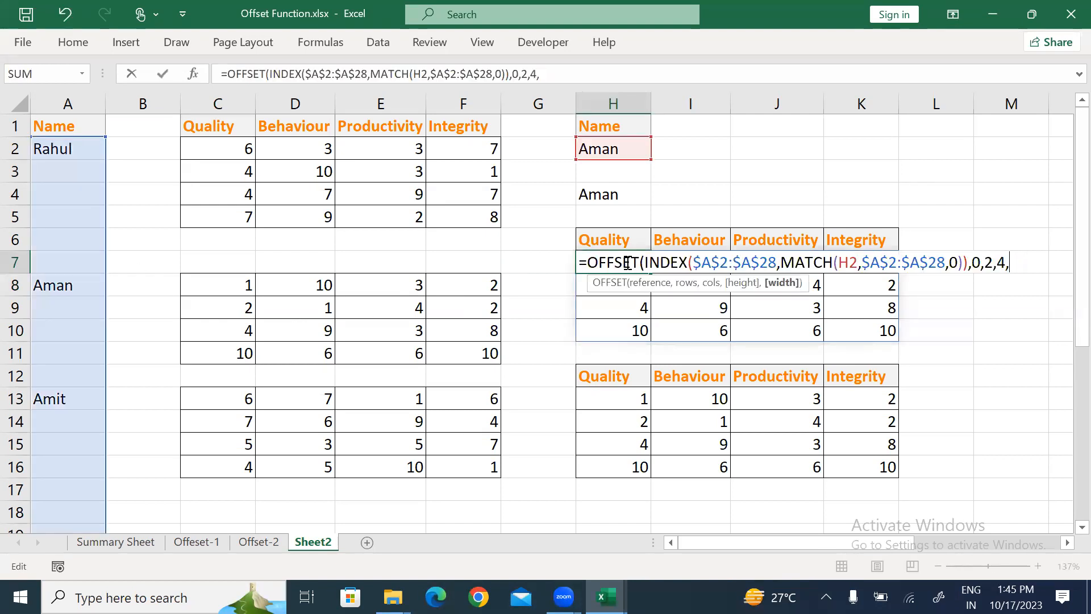
pyautogui.write(')')
pyautogui.press('Return')
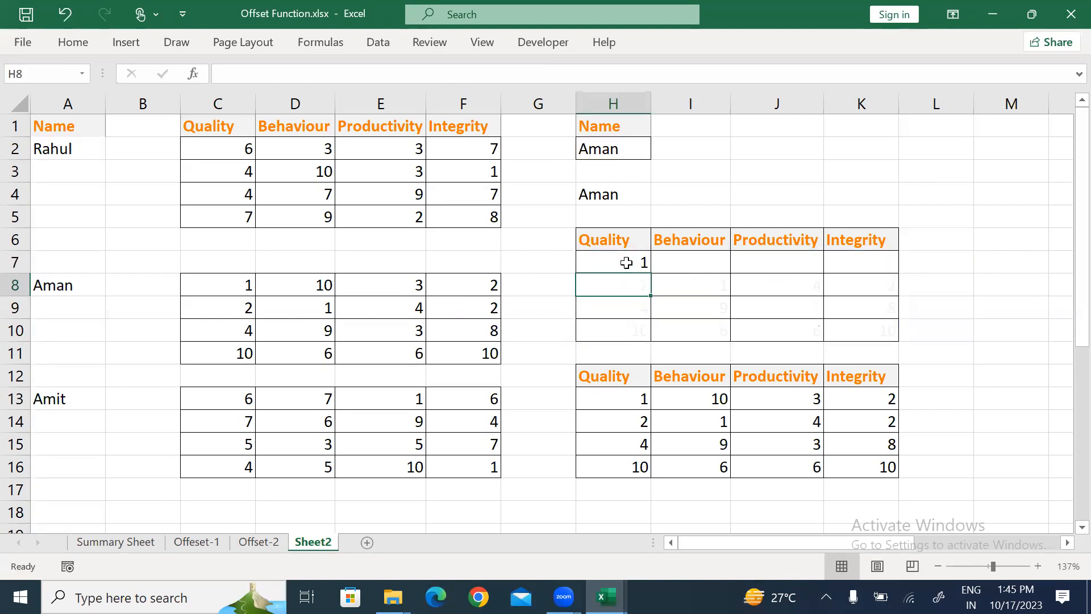
# - Choose the name from A2 in the H2 drop-down, followed by the name from A13
pyautogui.click(628, 151)
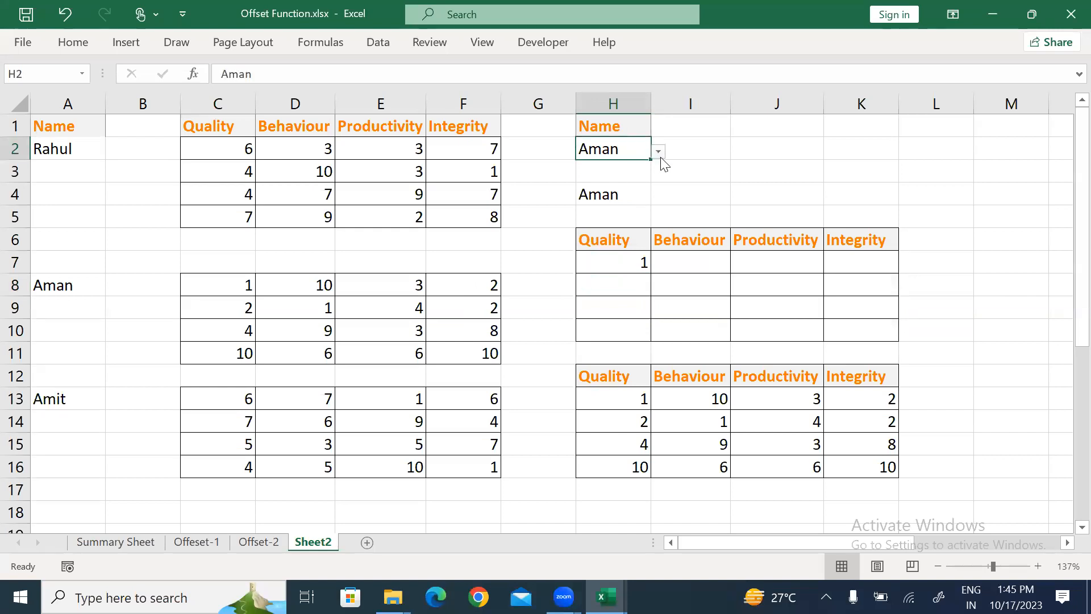
pyautogui.click(660, 154)
pyautogui.click(571, 167)
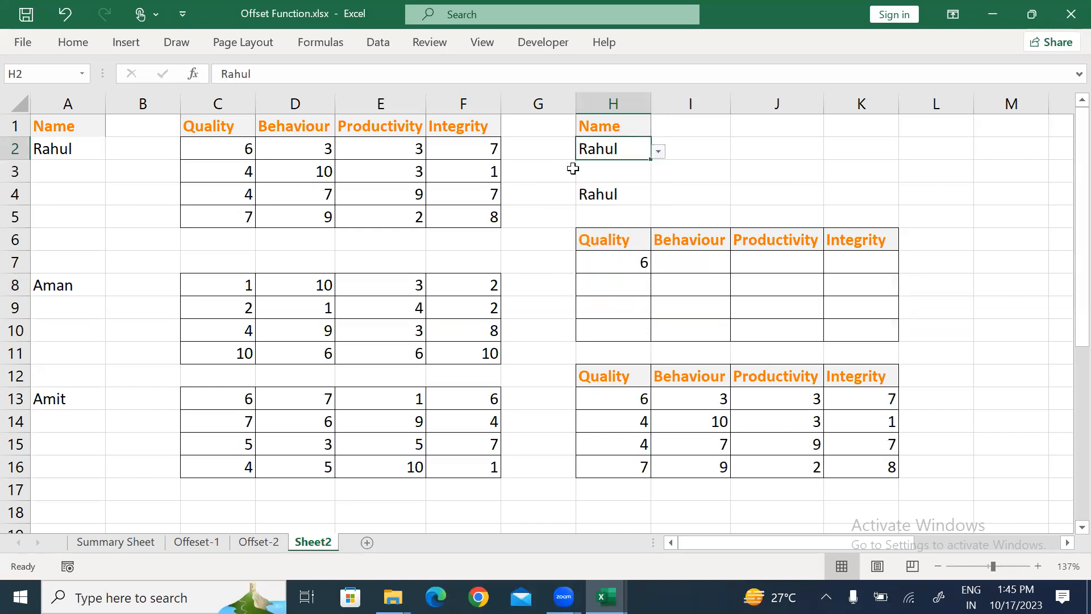
pyautogui.click(658, 152)
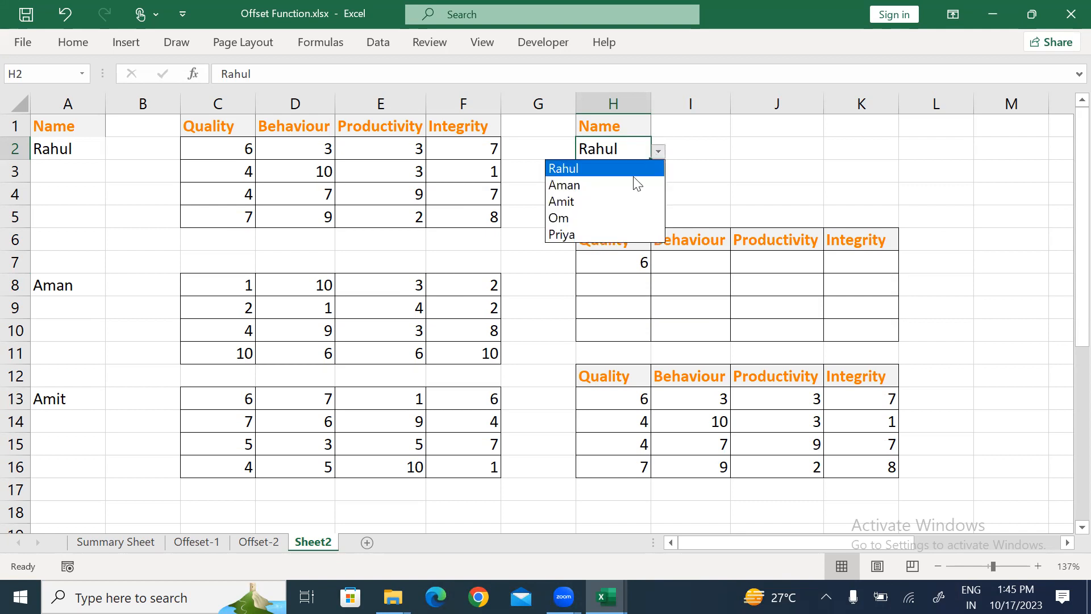
pyautogui.click(586, 202)
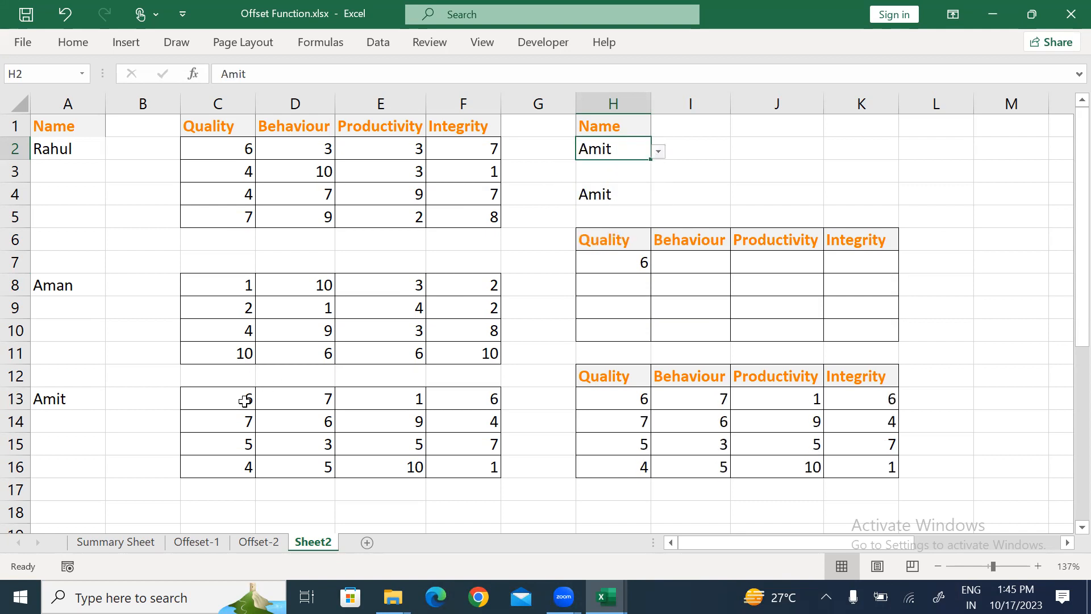
# - Set the first Quality score in C13 to 12 and check the OFFSET formula in H7
pyautogui.click(226, 395)
pyautogui.write('12')
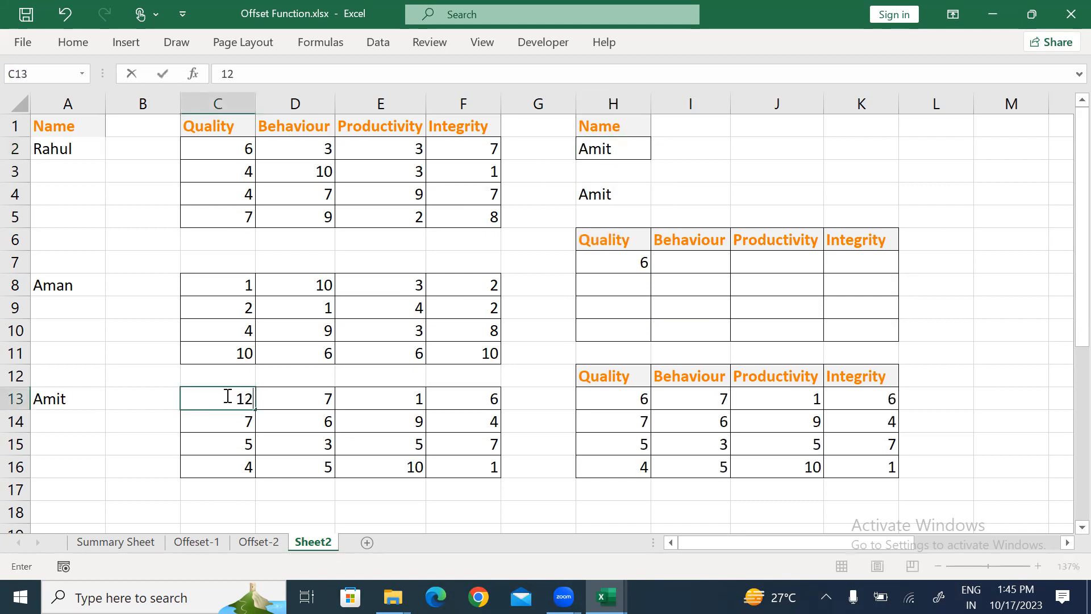
pyautogui.press('Return')
pyautogui.click(620, 264)
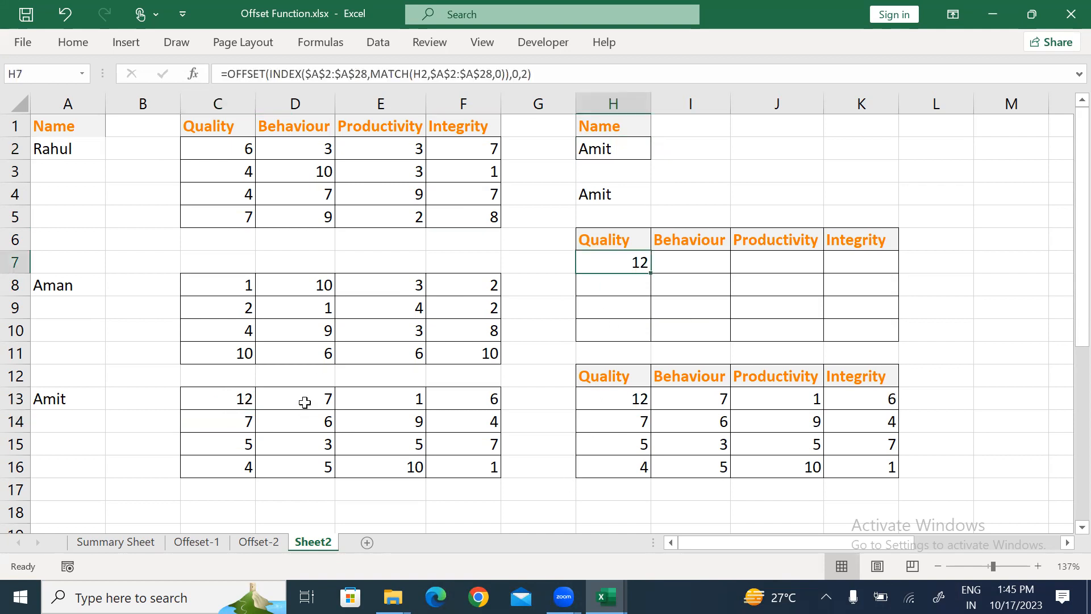
# - Add a height of 4 and a width of 4 to H7's OFFSET formula to match block C13:F16, and check H7:K10
pyautogui.moveTo(222, 398); pyautogui.dragTo(470, 476)
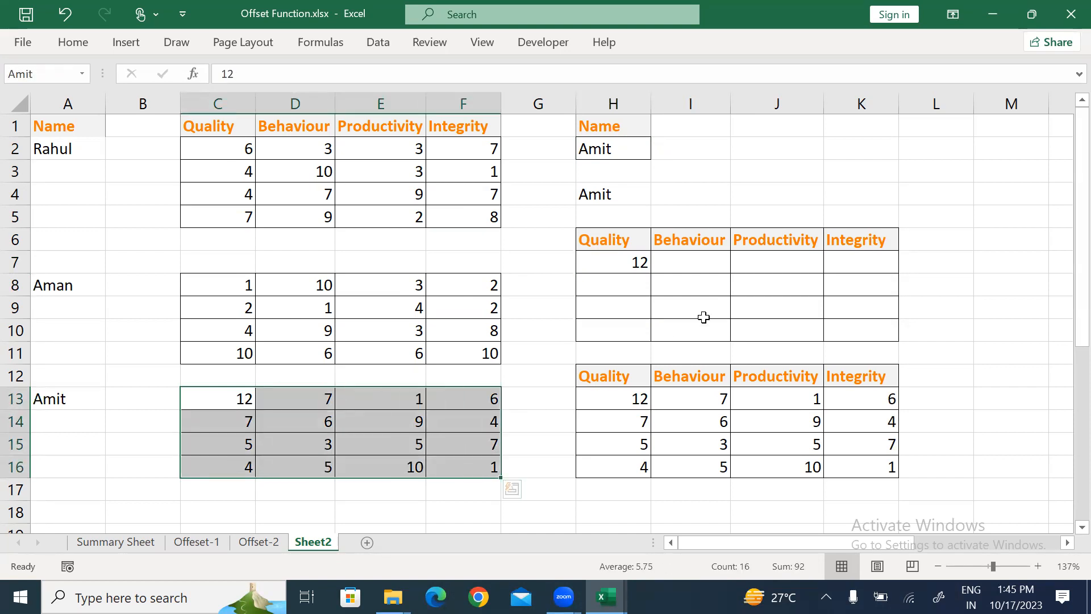
pyautogui.click(625, 263)
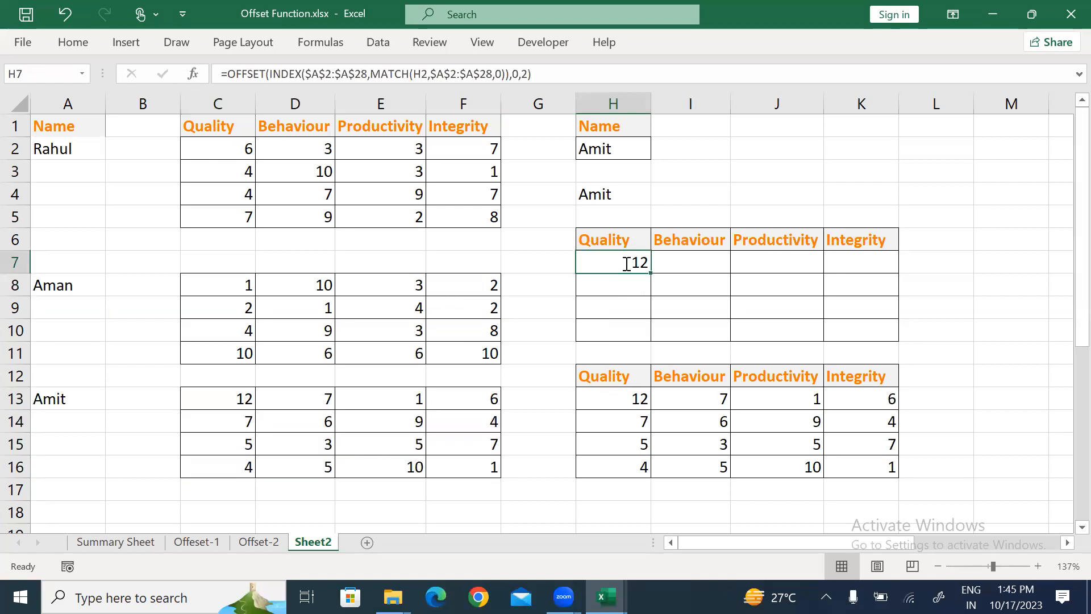
pyautogui.doubleClick(627, 262)
pyautogui.press('BackSpace')
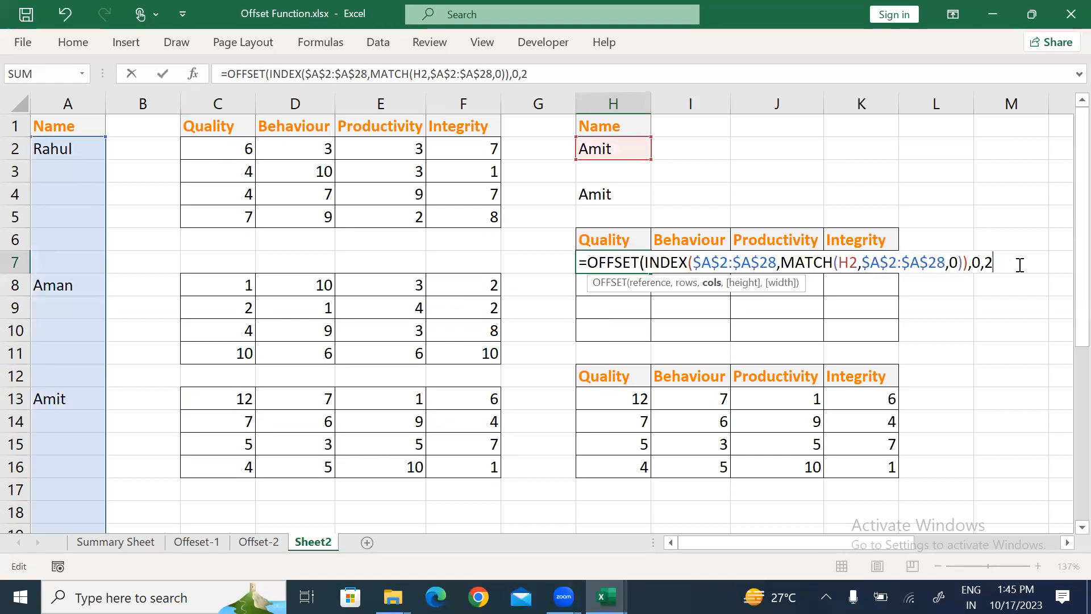
pyautogui.write(',4,4')
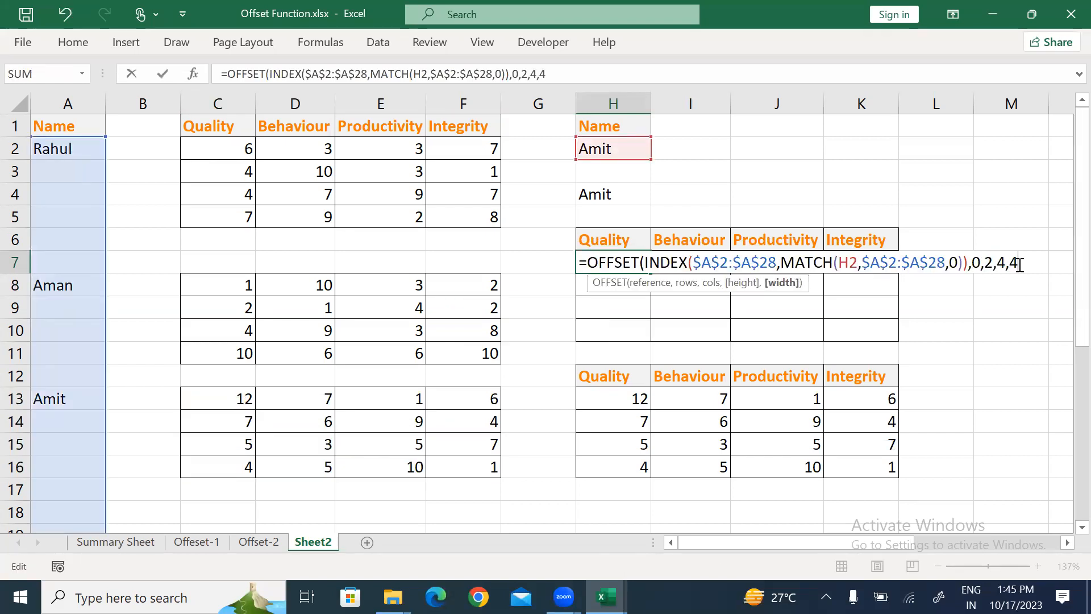
pyautogui.write(')')
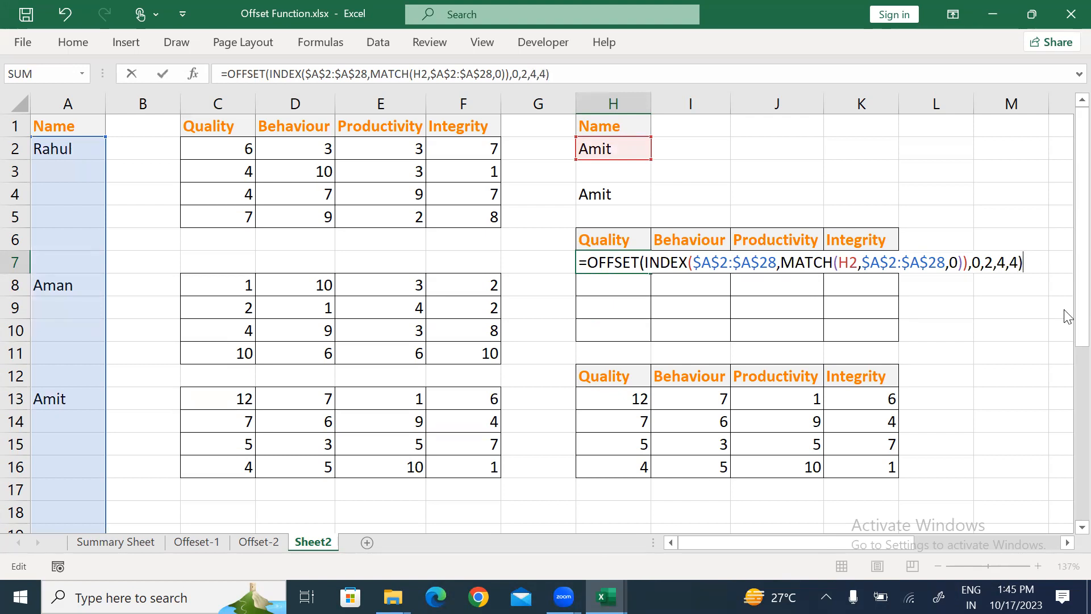
pyautogui.press('Return')
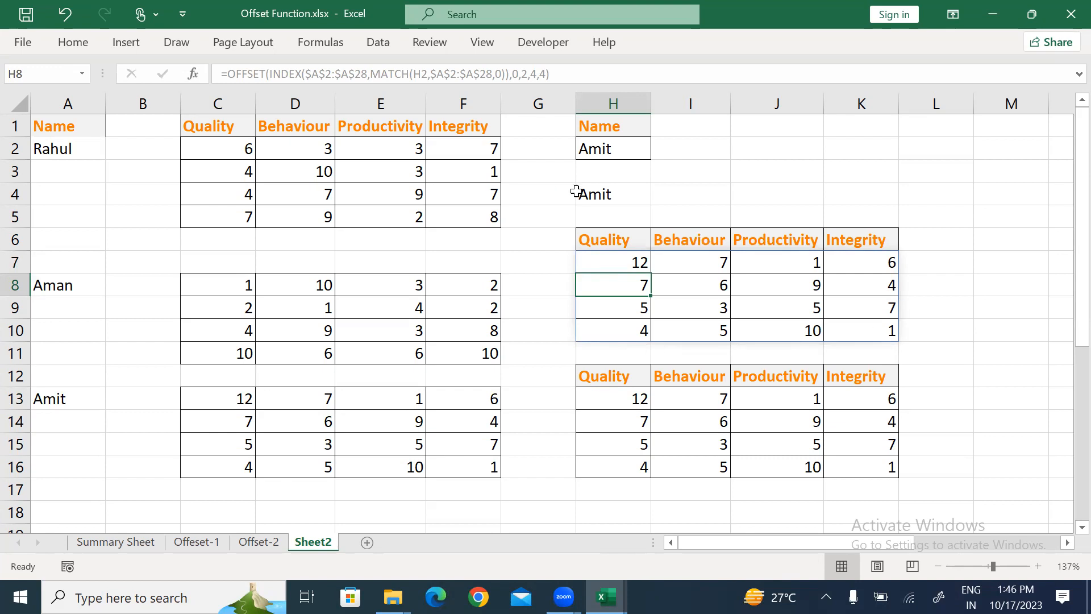
pyautogui.moveTo(599, 262); pyautogui.dragTo(860, 336)
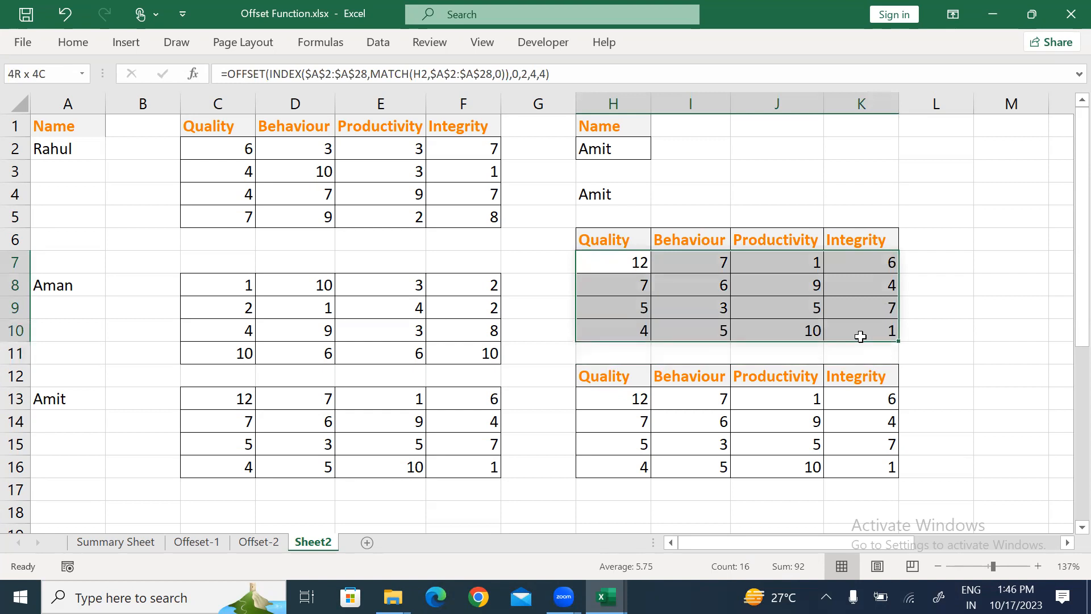
pyautogui.click(860, 337)
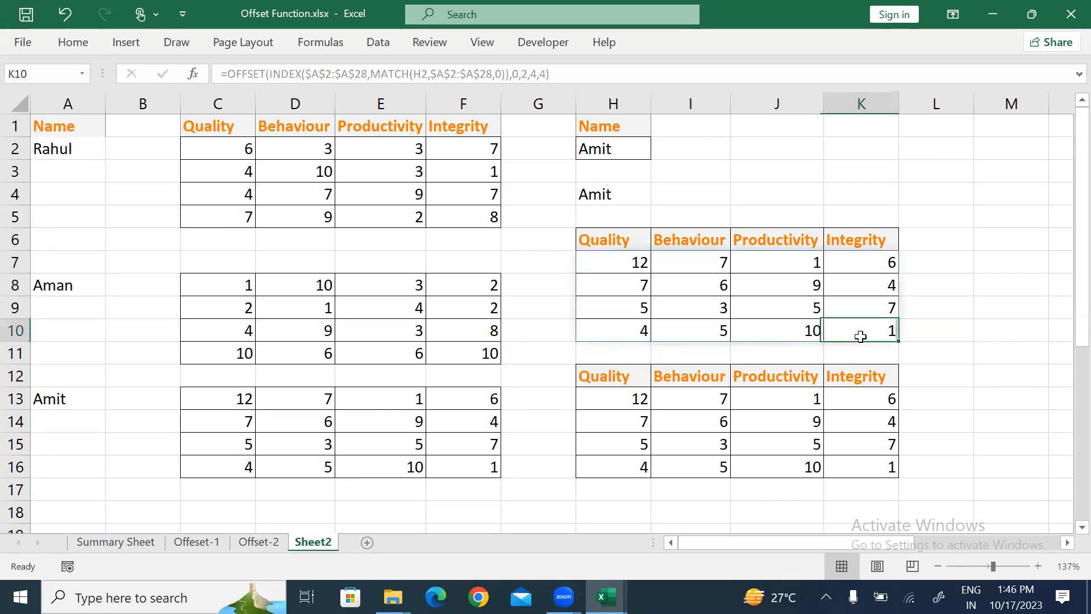
# - Rename the current worksheet as Offset-3
pyautogui.click(597, 263)
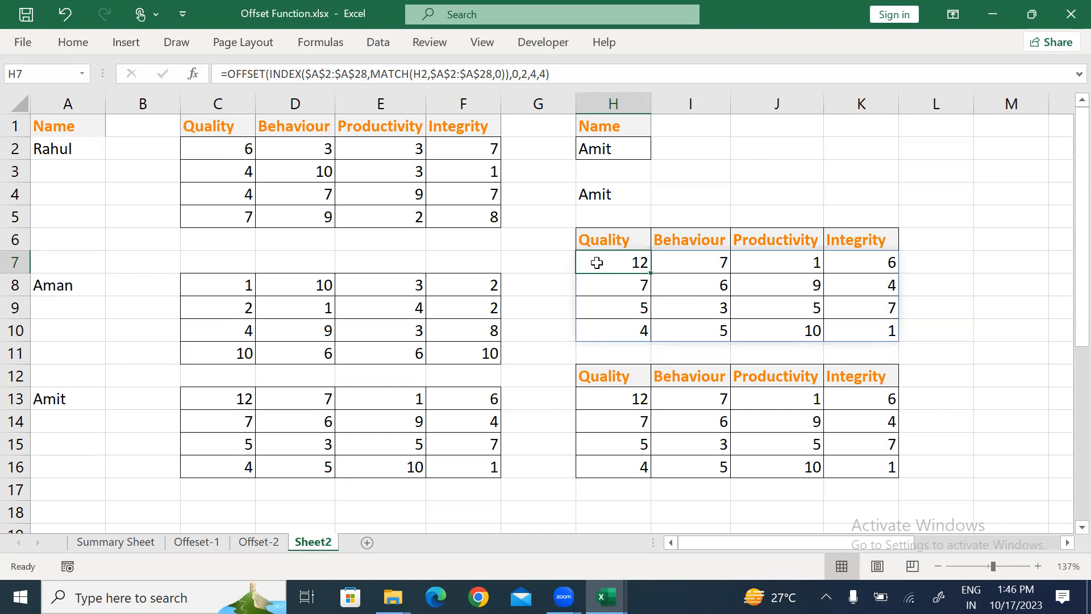
pyautogui.hotkey('alt', 'o')
pyautogui.write('hr')
pyautogui.write('Offset')
pyautogui.write('-3')
pyautogui.press('Return')
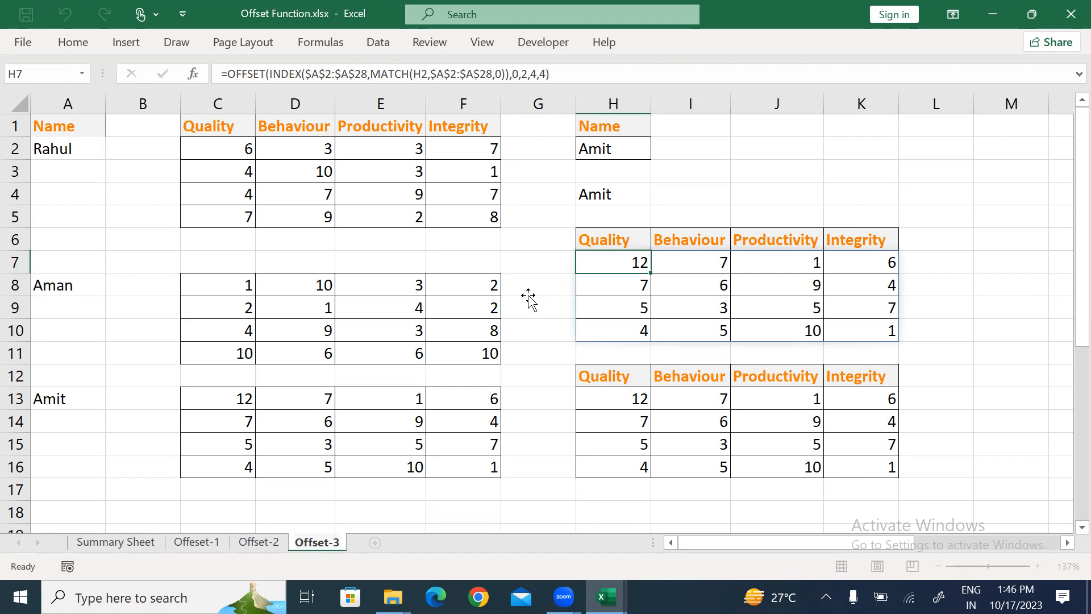
# - Review the complete OFFSET formula in H7 without changing it
pyautogui.click(528, 297)
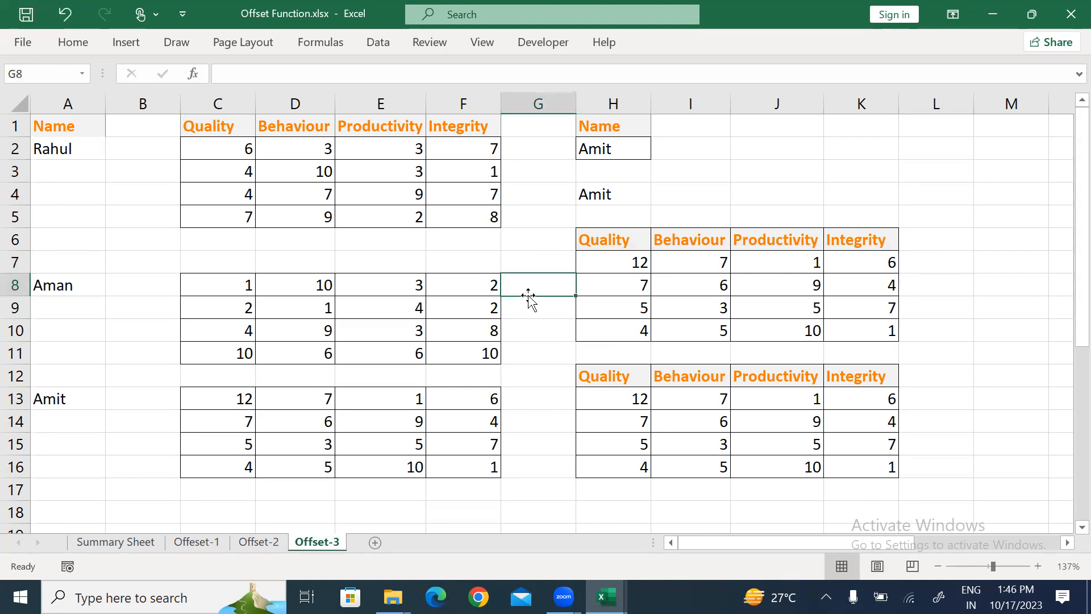
pyautogui.doubleClick(588, 255)
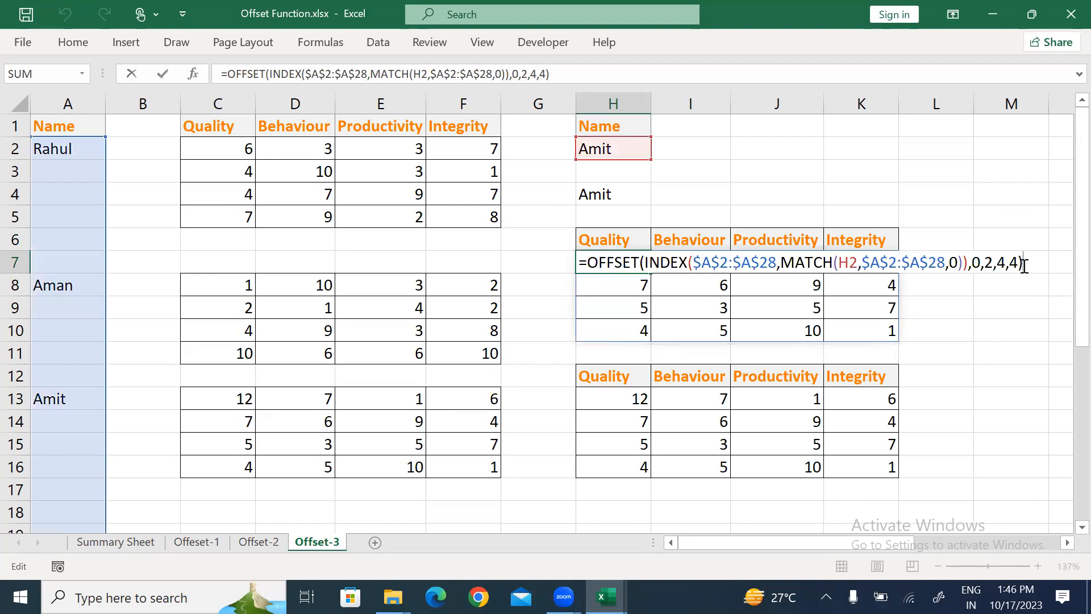
pyautogui.press('Return')
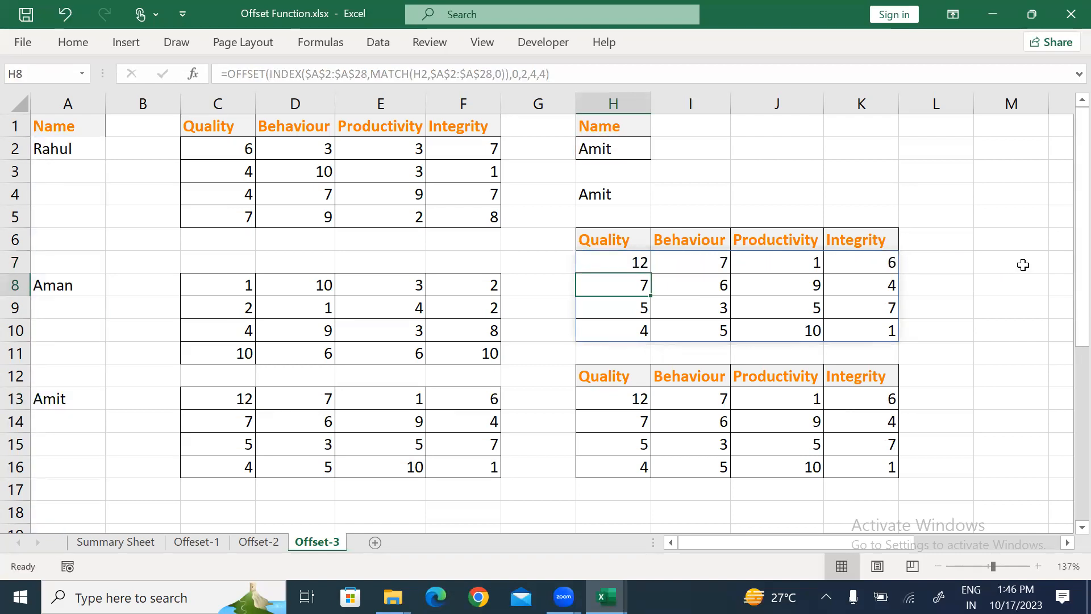